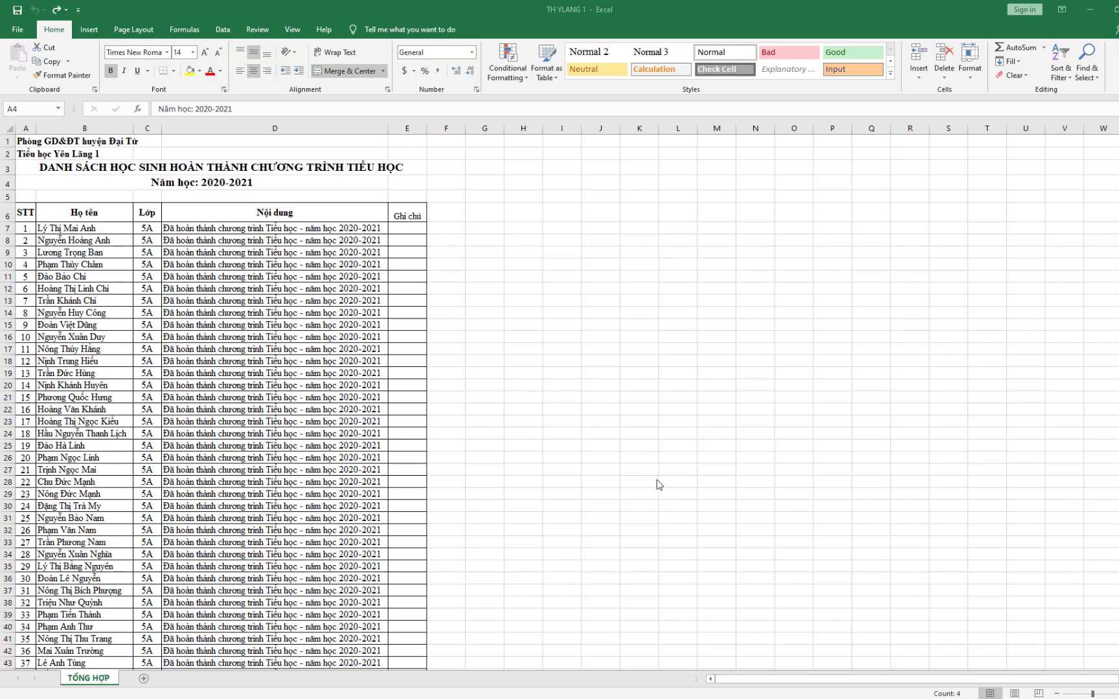
Scroll the TỔNG HỢP sheet down to the signature block near row 127
scroll(517, 353, down, 6)
scroll(517, 362, down, 7)
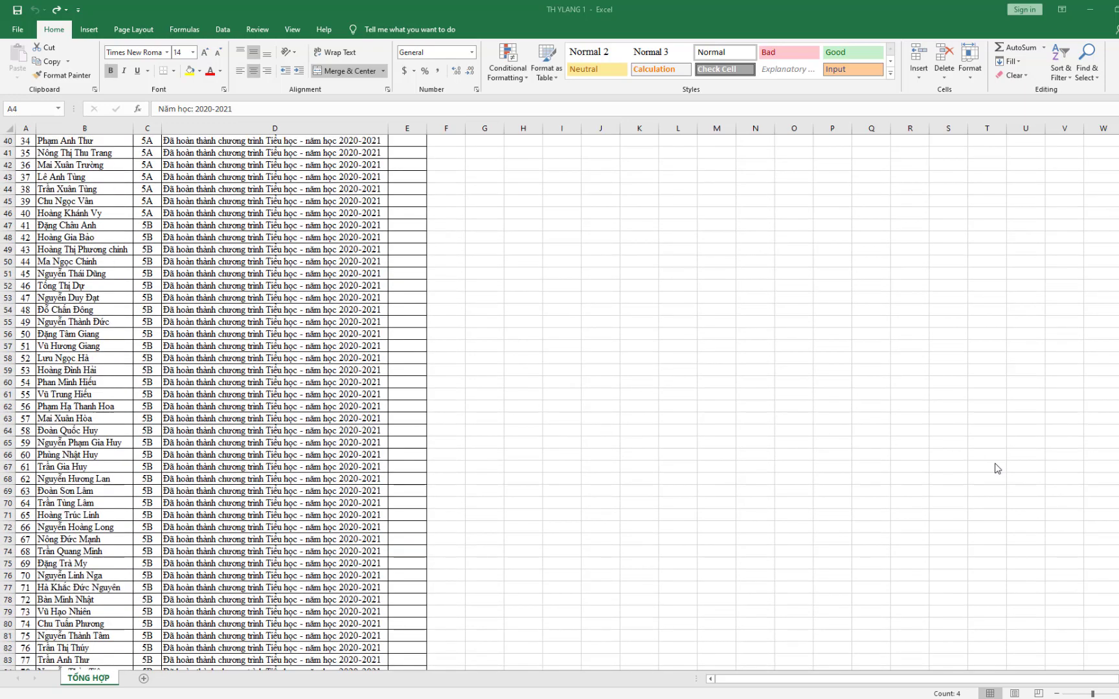
scroll(997, 468, down, 2)
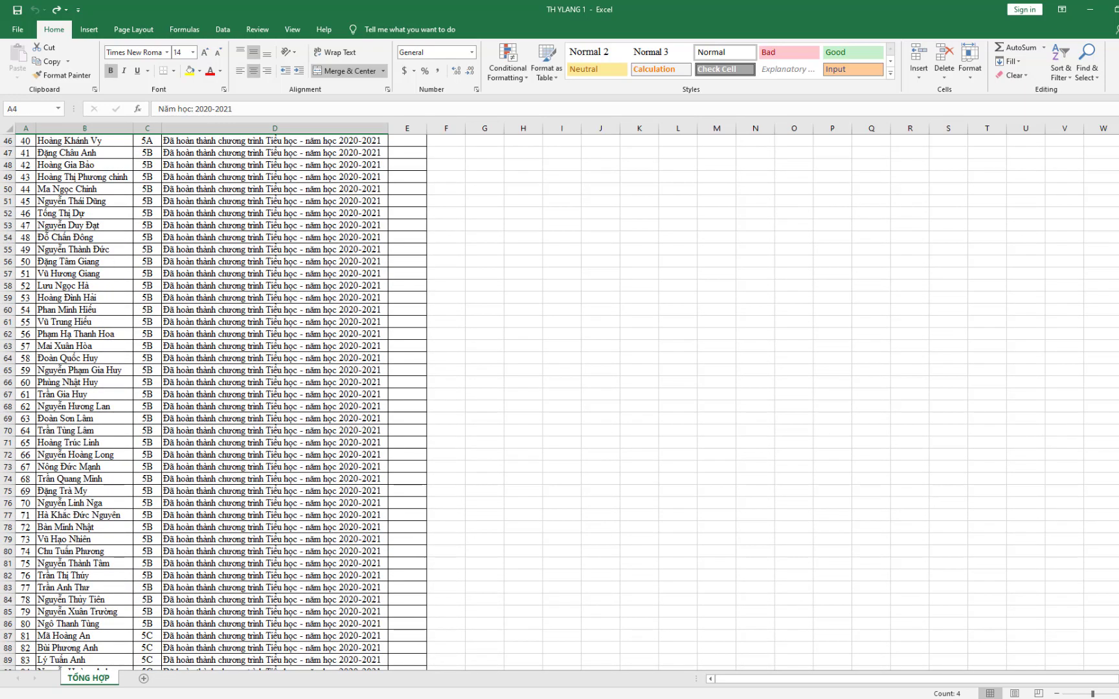
scroll(1107, 458, down, 11)
scroll(1107, 458, down, 3)
scroll(357, 578, down, 5)
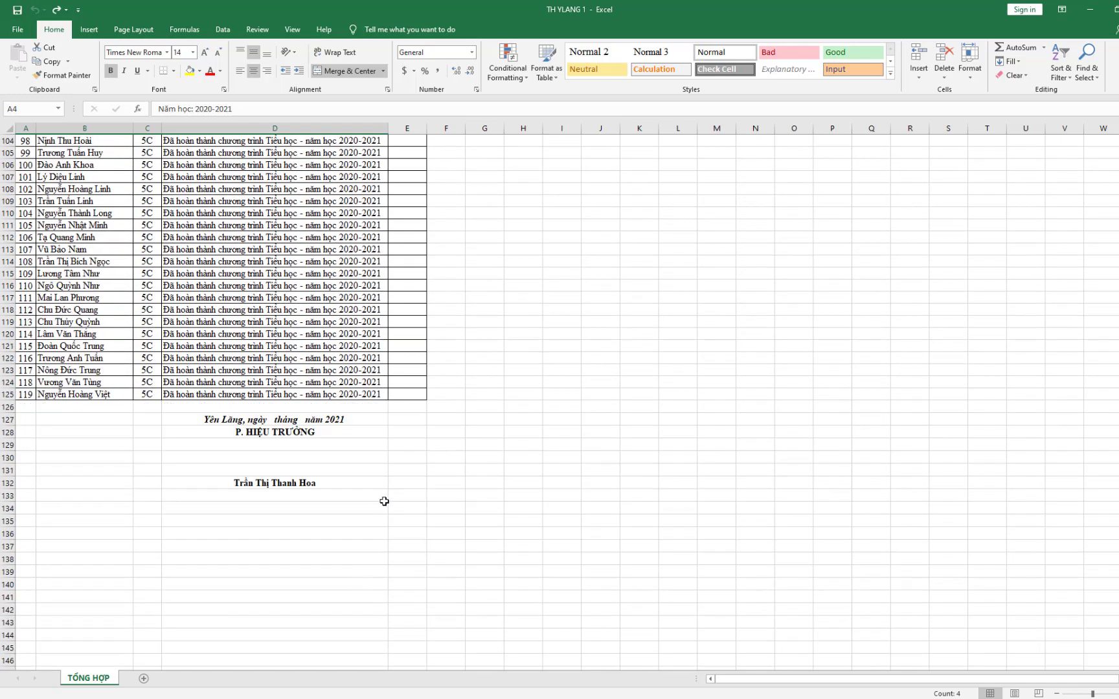
Delete the signature block in A126:E132
drag(401, 482, 23, 408)
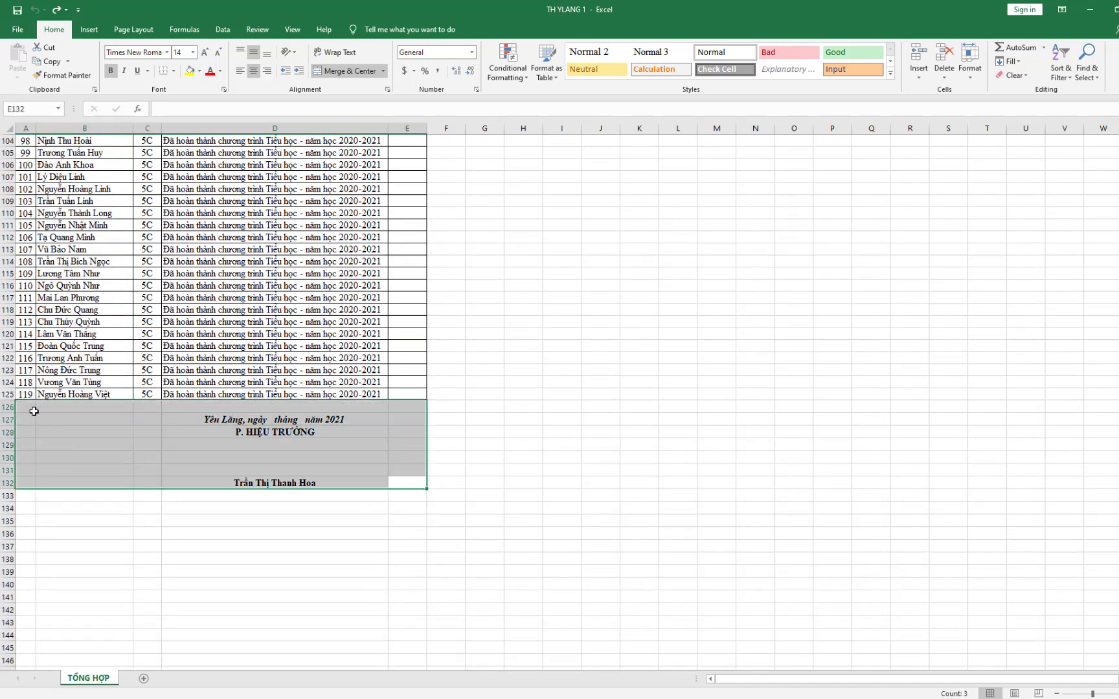
right_click(195, 419)
click(228, 534)
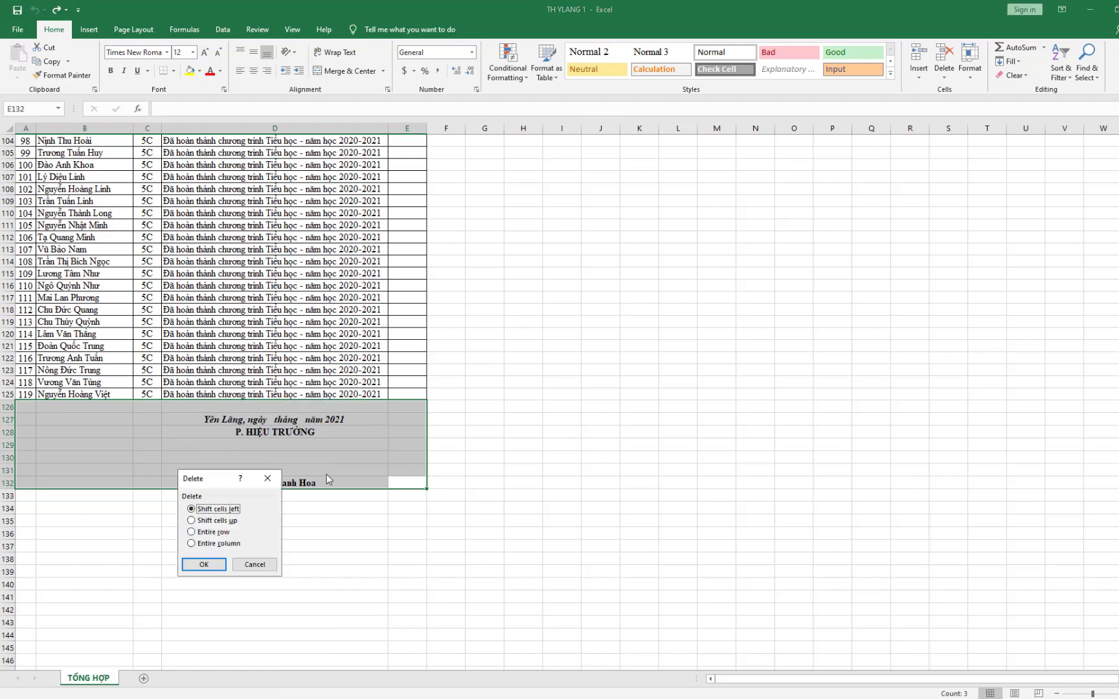
click(203, 563)
click(353, 456)
click(421, 383)
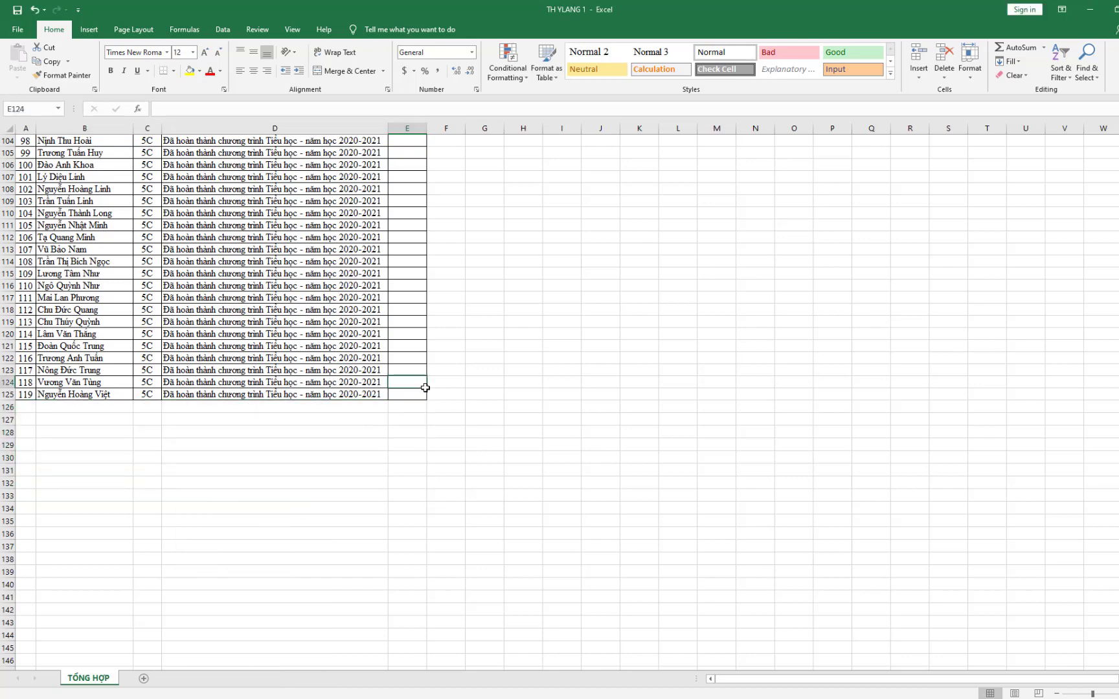
Delete the Nội dung and Ghi chú cells D6:F125, shifting cells left
scroll(460, 415, up, 3)
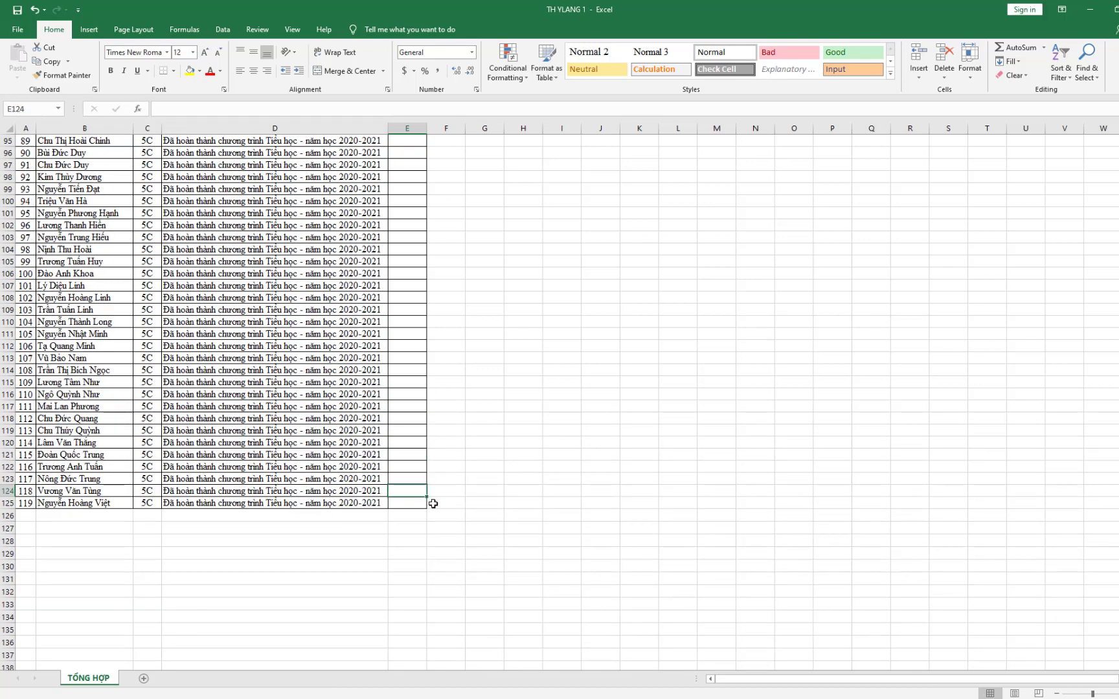
mouse_move(433, 503)
mouse_down()
mouse_move(199, 334)
mouse_move(216, 204)
mouse_up()
right_click(222, 207)
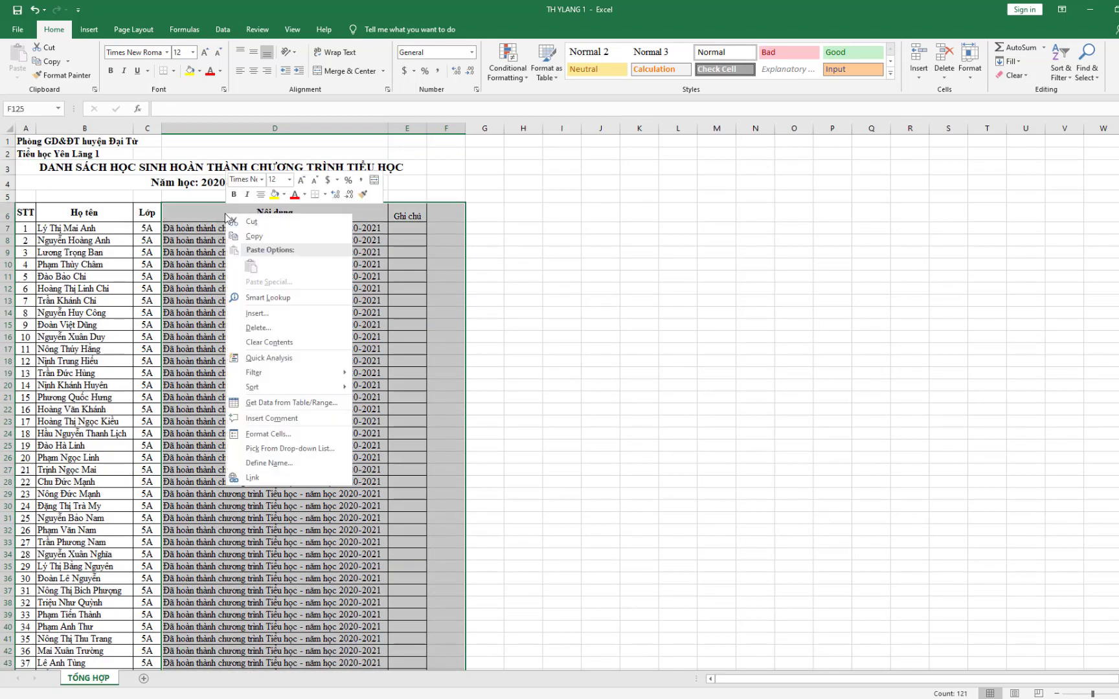
click(281, 330)
click(260, 357)
scroll(382, 330, up, 5)
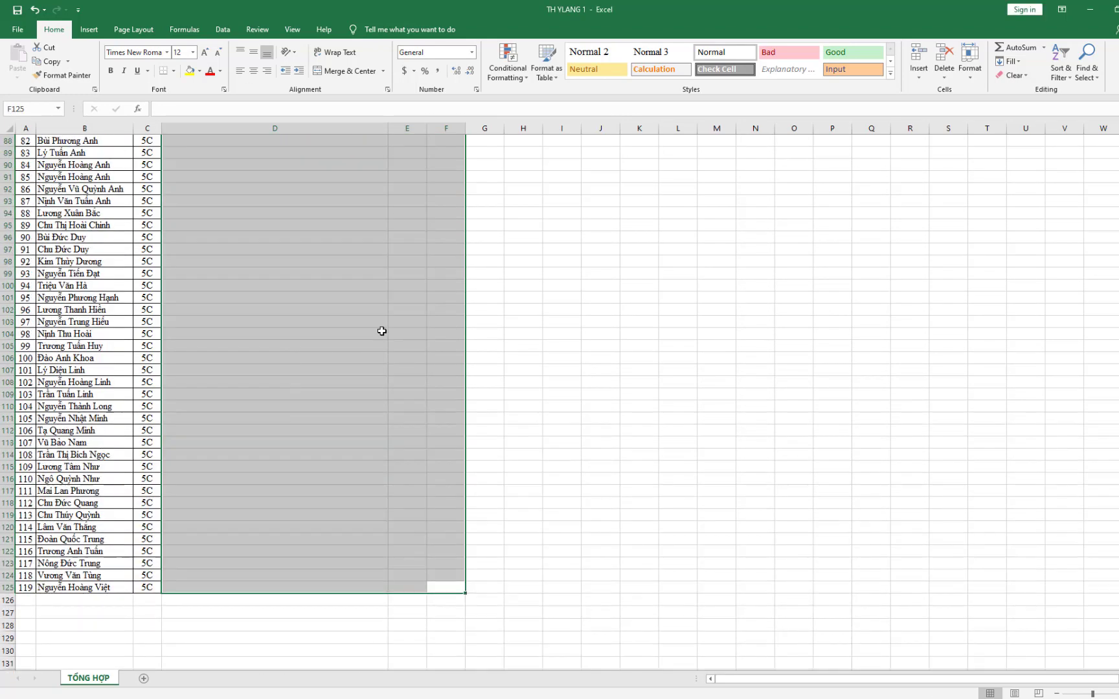
scroll(383, 330, up, 6)
scroll(382, 330, up, 14)
scroll(383, 331, up, 5)
scroll(383, 331, up, 4)
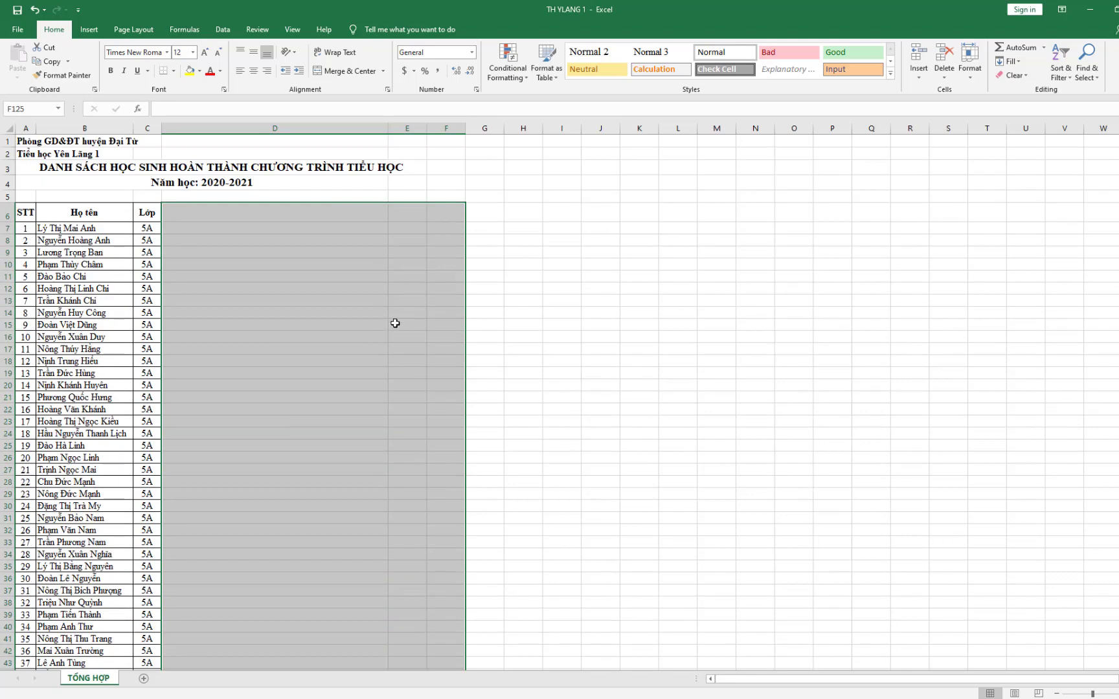
click(395, 189)
Delete the title text in A1:E4, shifting remaining cells left
click(275, 189)
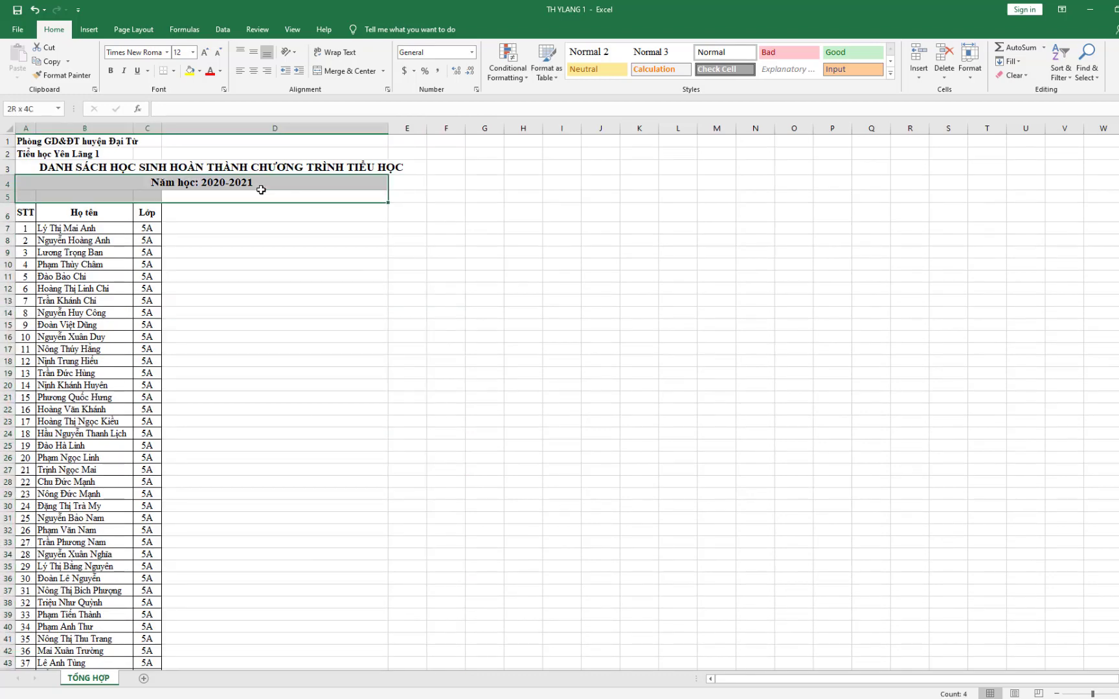
drag(296, 182, 40, 141)
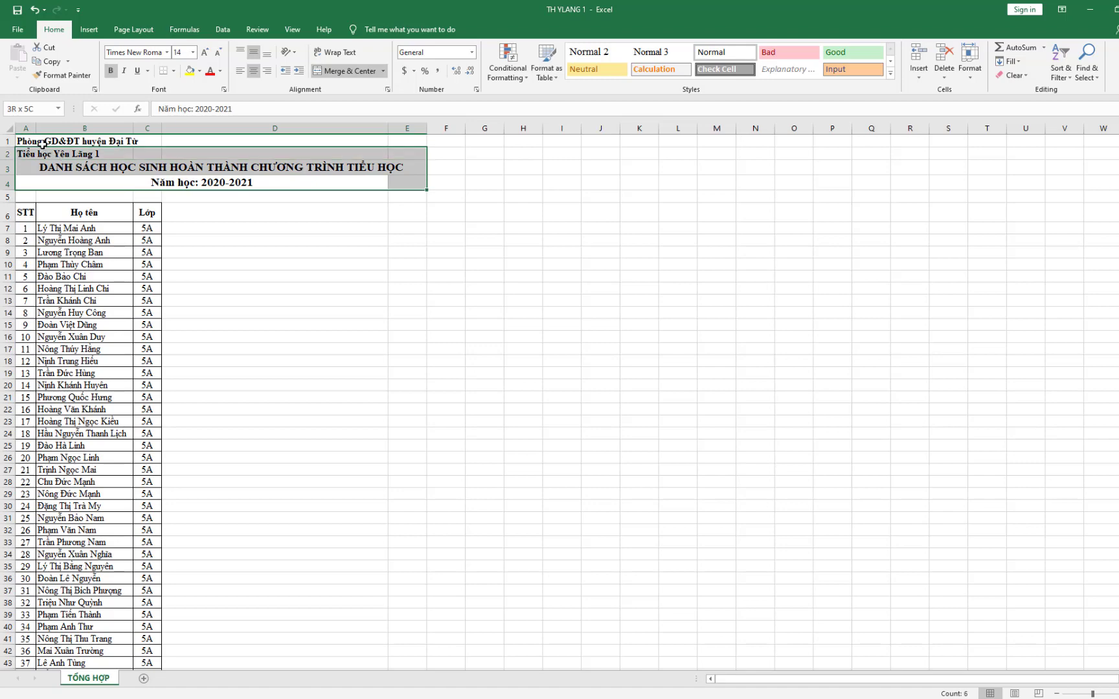
right_click(99, 157)
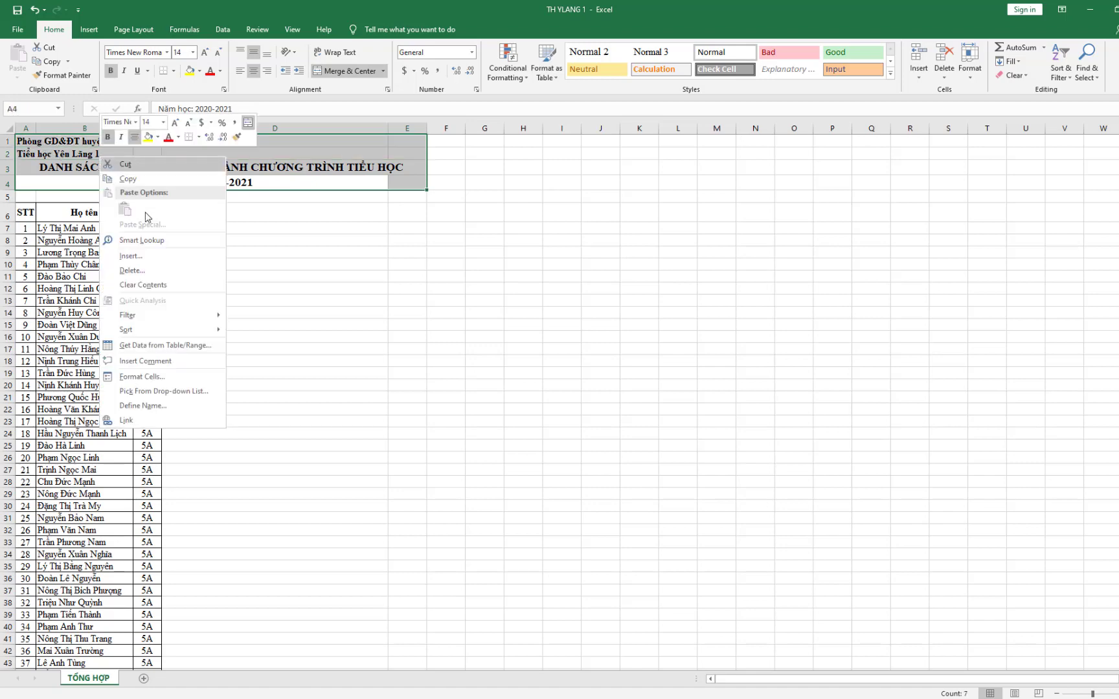
click(154, 268)
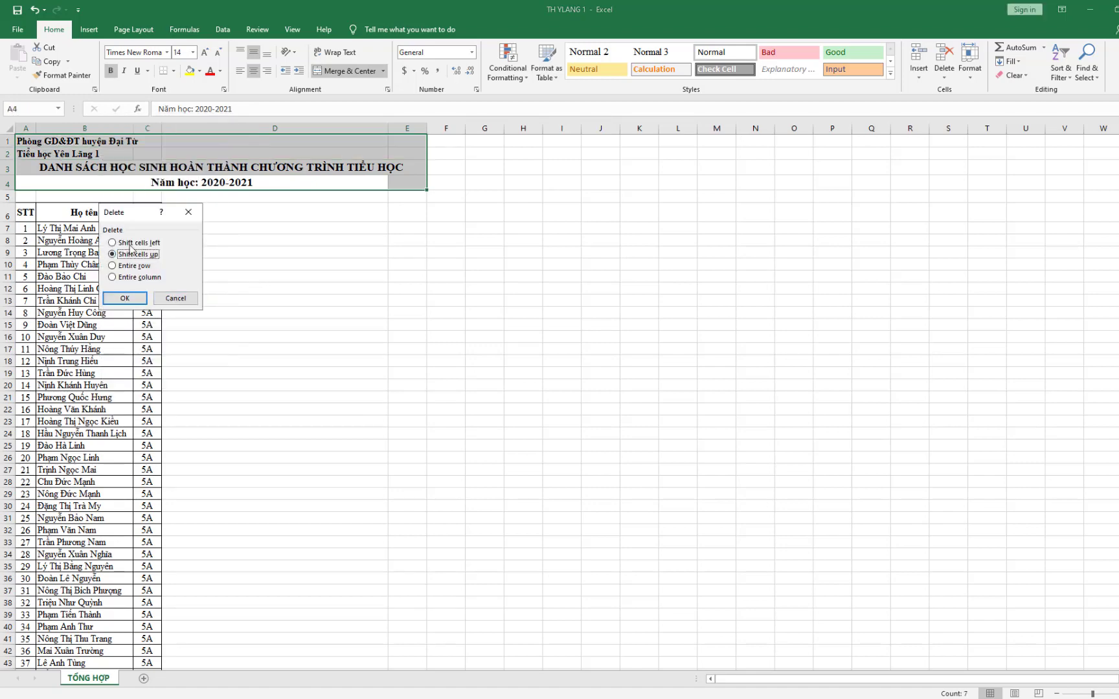
click(113, 243)
click(125, 298)
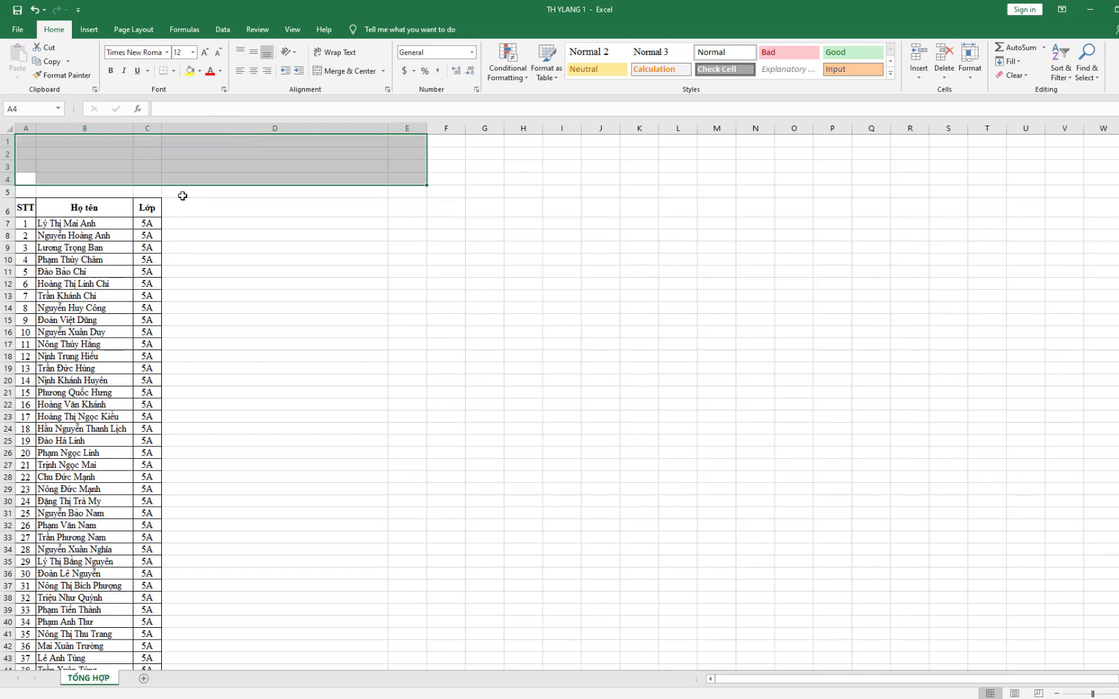
Delete the empty rows 1–5 so the STT, Họ tên, Lớp header sits in row 1
click(243, 193)
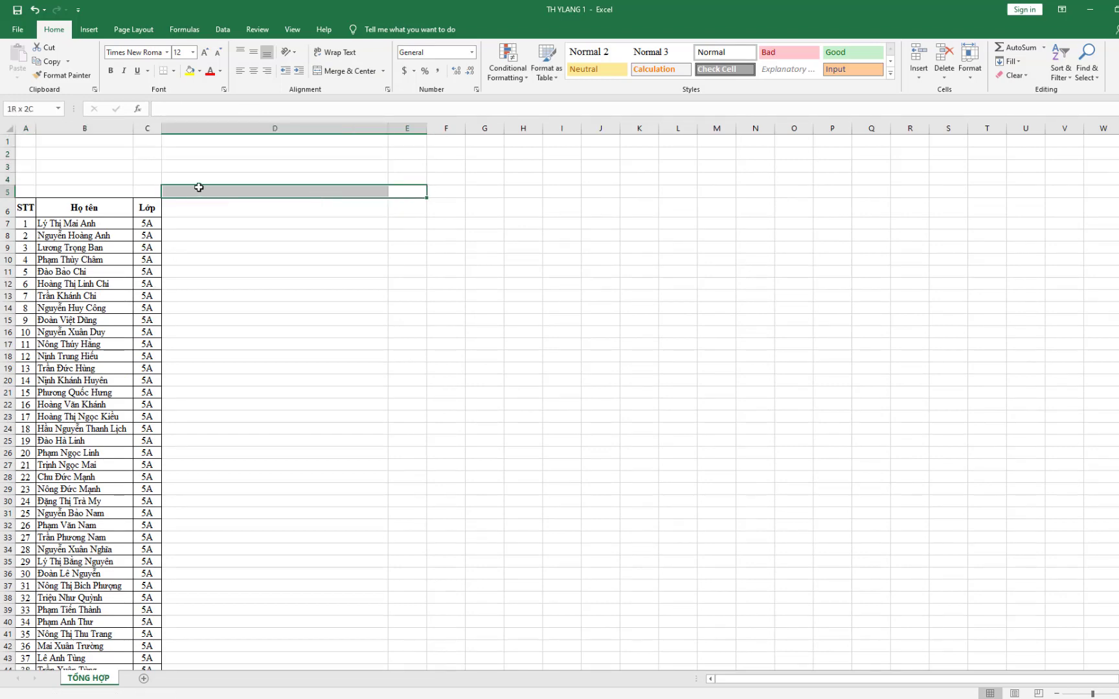
drag(397, 195, 26, 142)
right_click(81, 159)
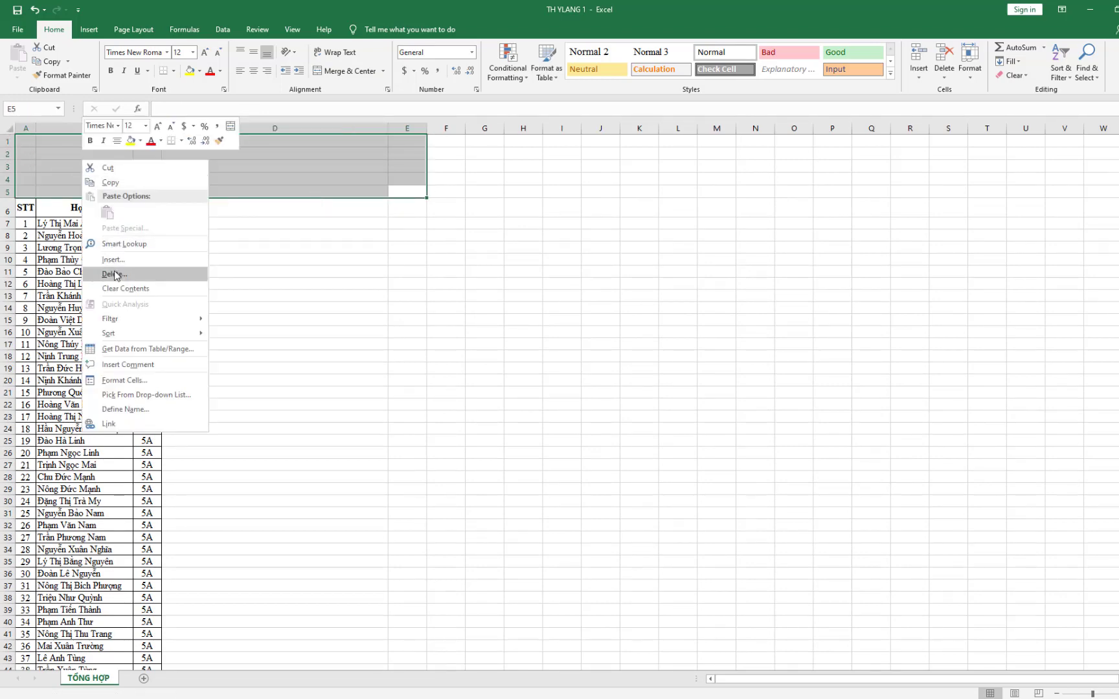
click(117, 274)
click(88, 305)
Shrink the tall row 6 to normal height and check the list
click(265, 262)
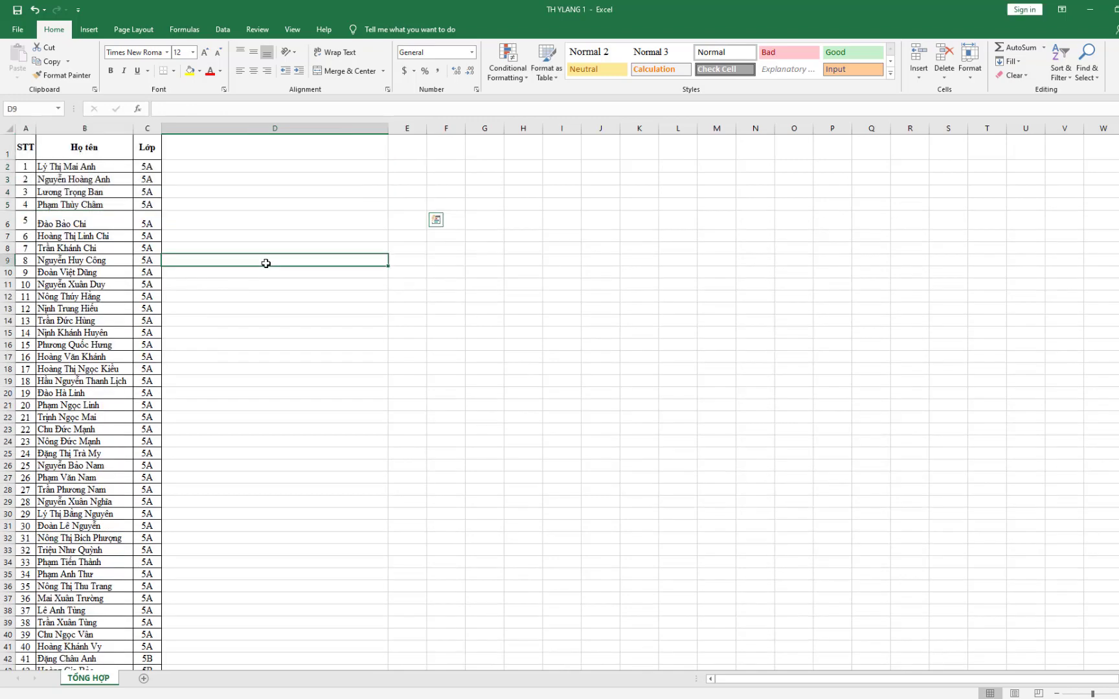
click(102, 220)
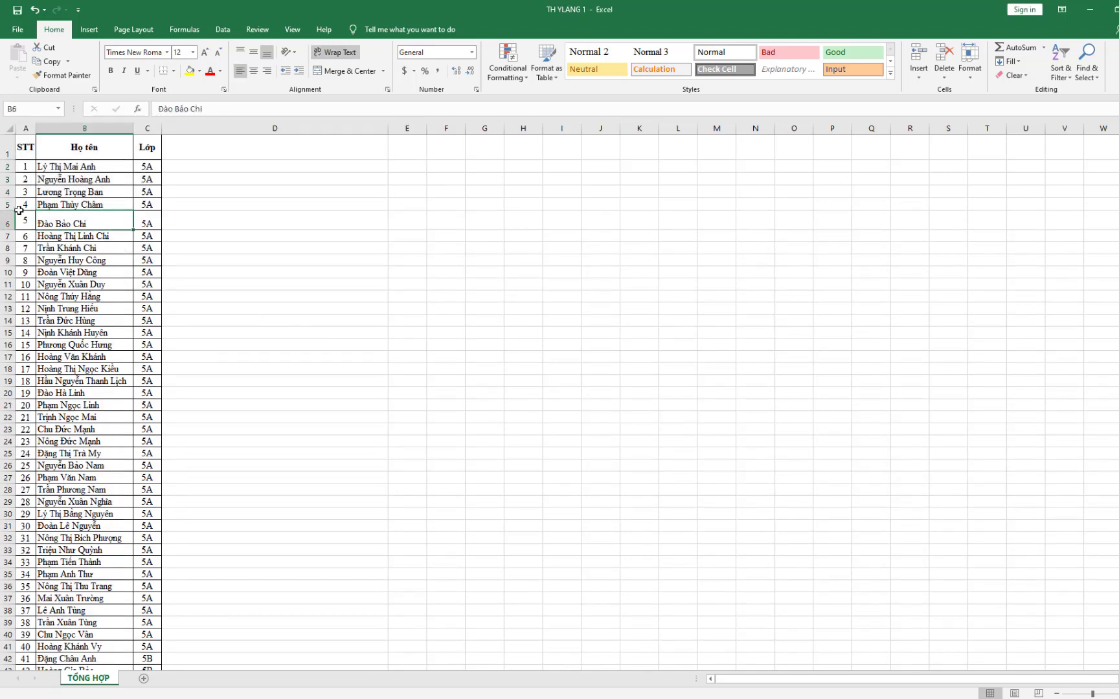
drag(11, 230, 11, 224)
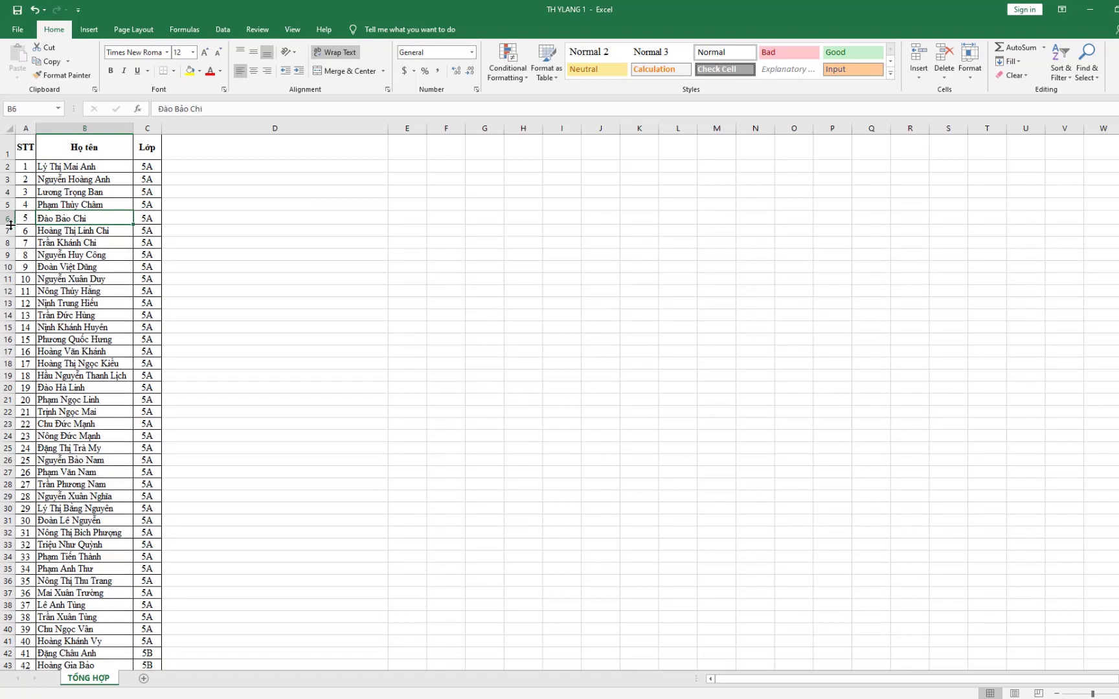
click(310, 260)
scroll(309, 260, down, 9)
scroll(310, 272, down, 5)
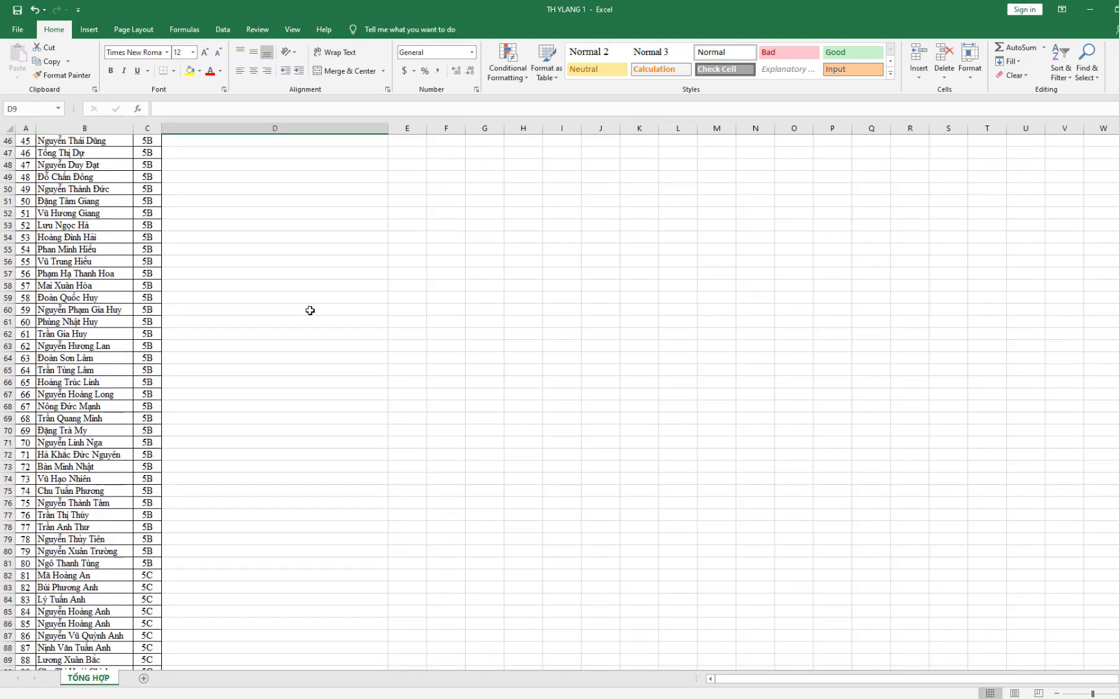
scroll(310, 315, down, 13)
scroll(310, 316, down, 6)
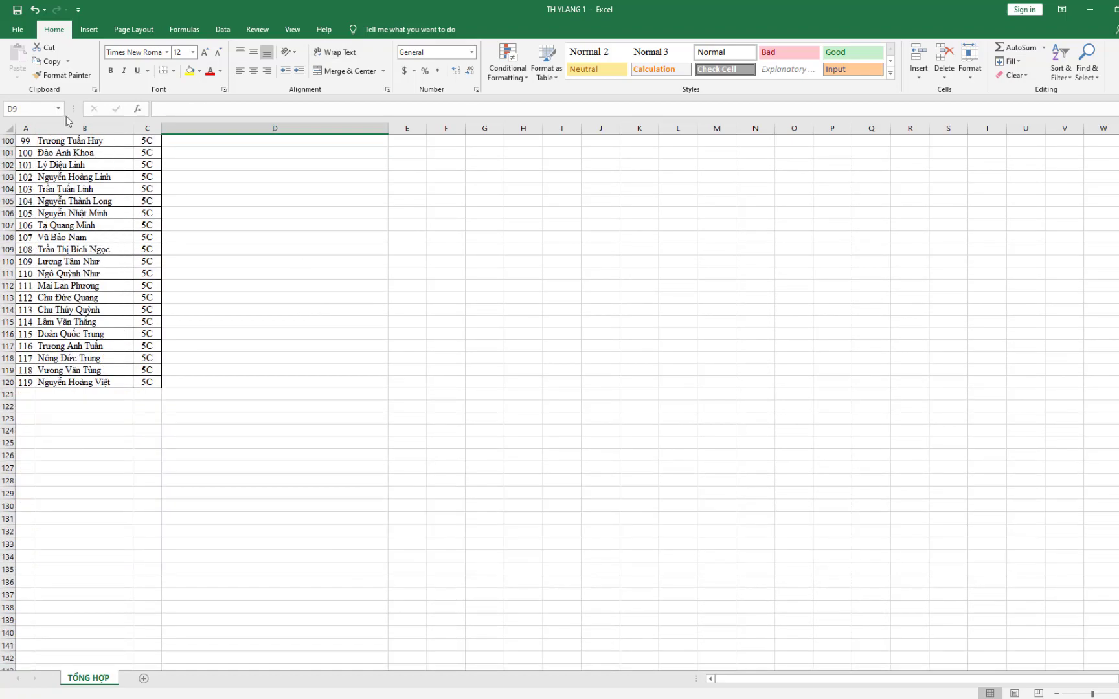
Save TH YLANG 1 on the Desktop as CSV UTF-8 (Comma delimited), keeping the CSV format
click(22, 34)
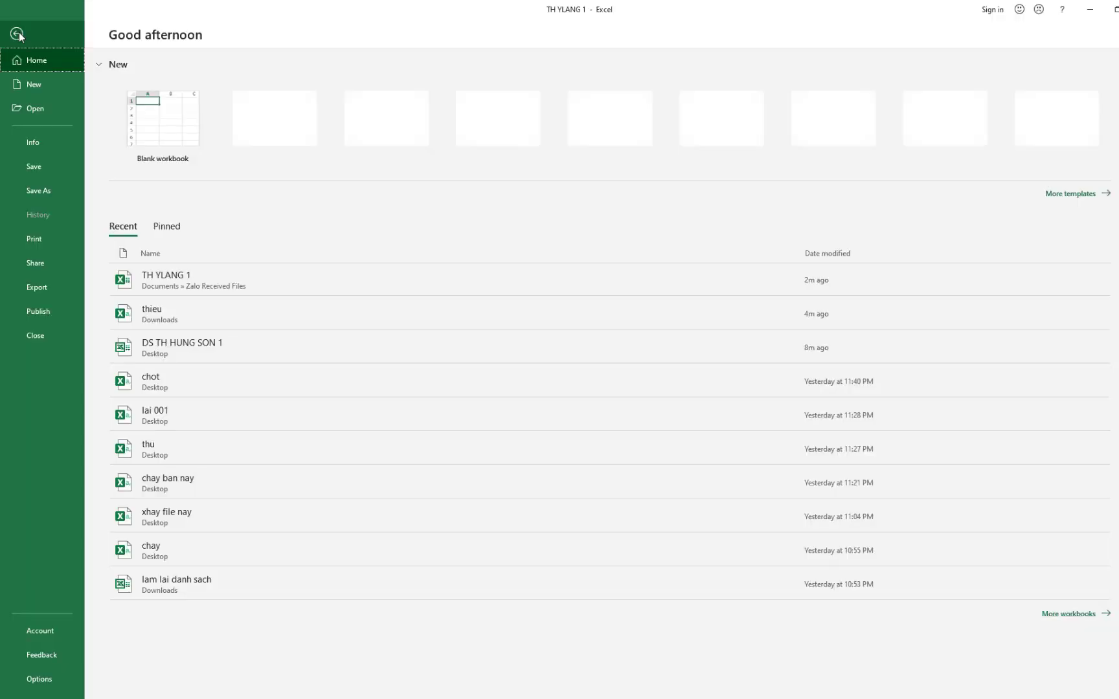
click(42, 188)
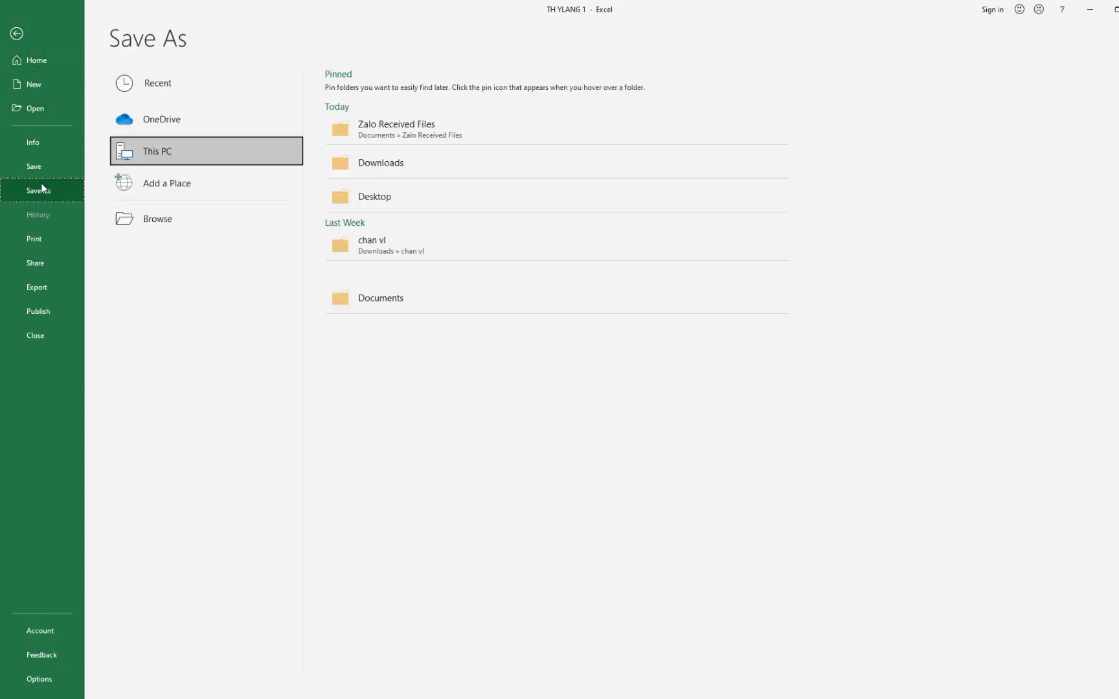
click(208, 228)
scroll(78, 123, up, 2)
click(49, 94)
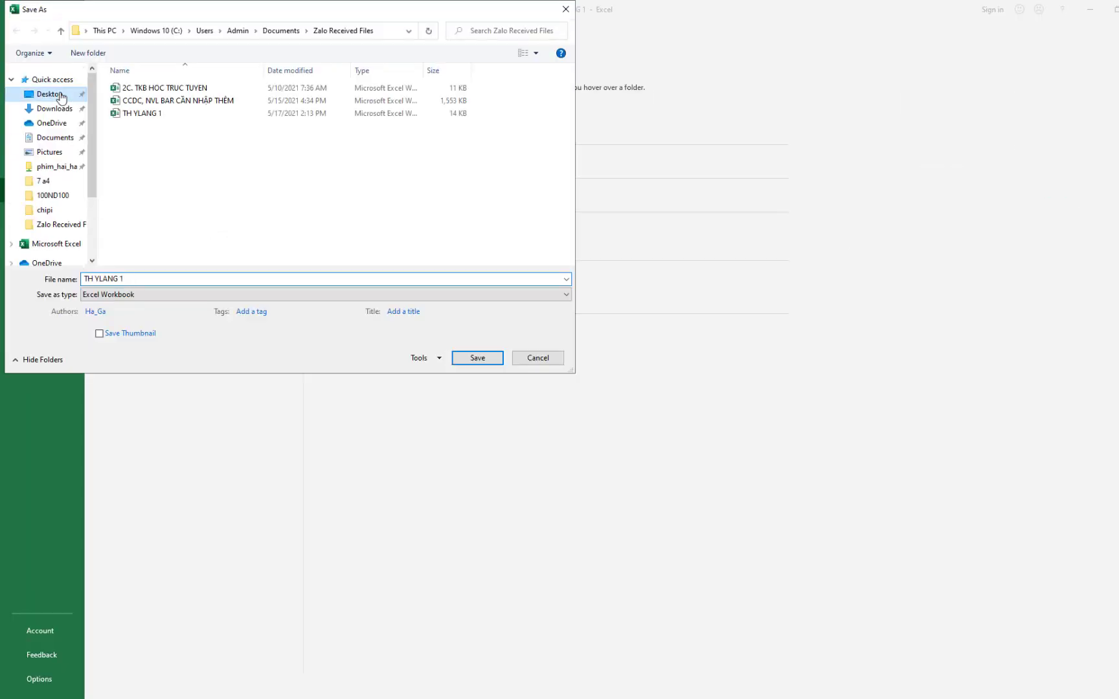
click(234, 294)
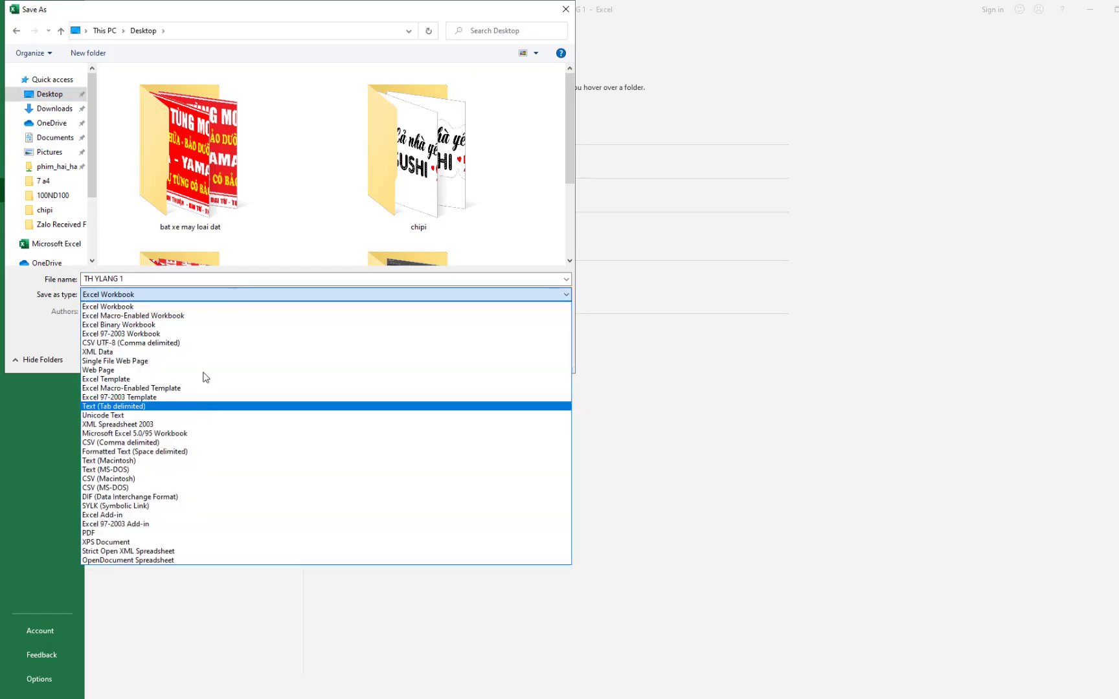
click(181, 343)
click(480, 343)
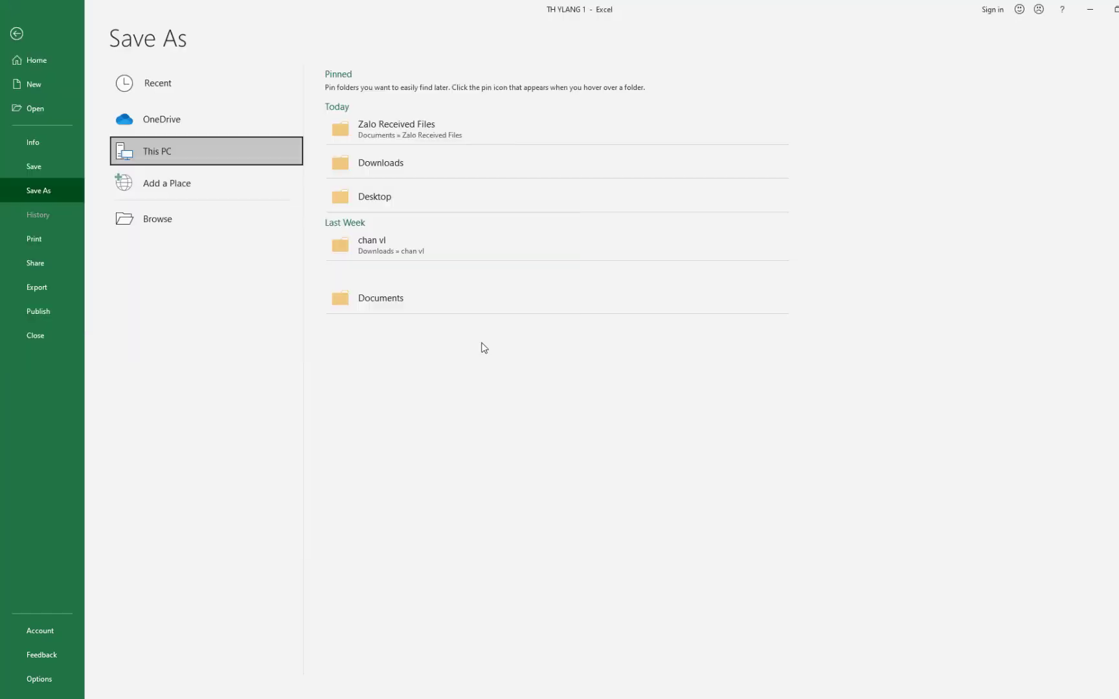
key(Return)
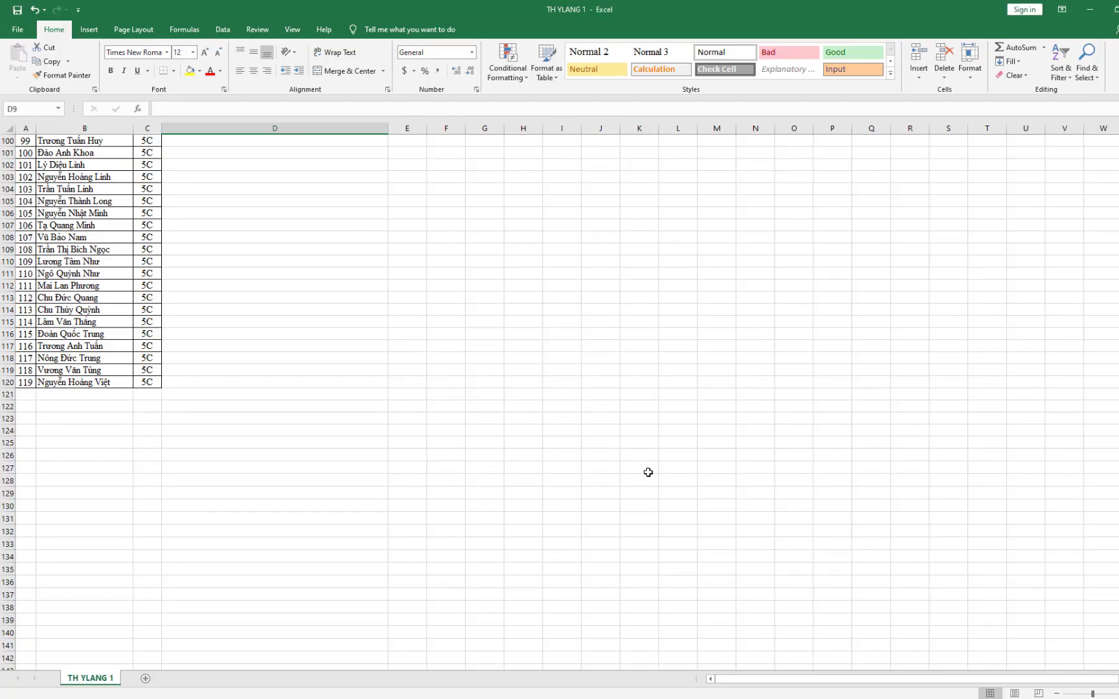
Switch to the CorelDRAW certificate and select, then deselect, the name-and-class text line
click(612, 660)
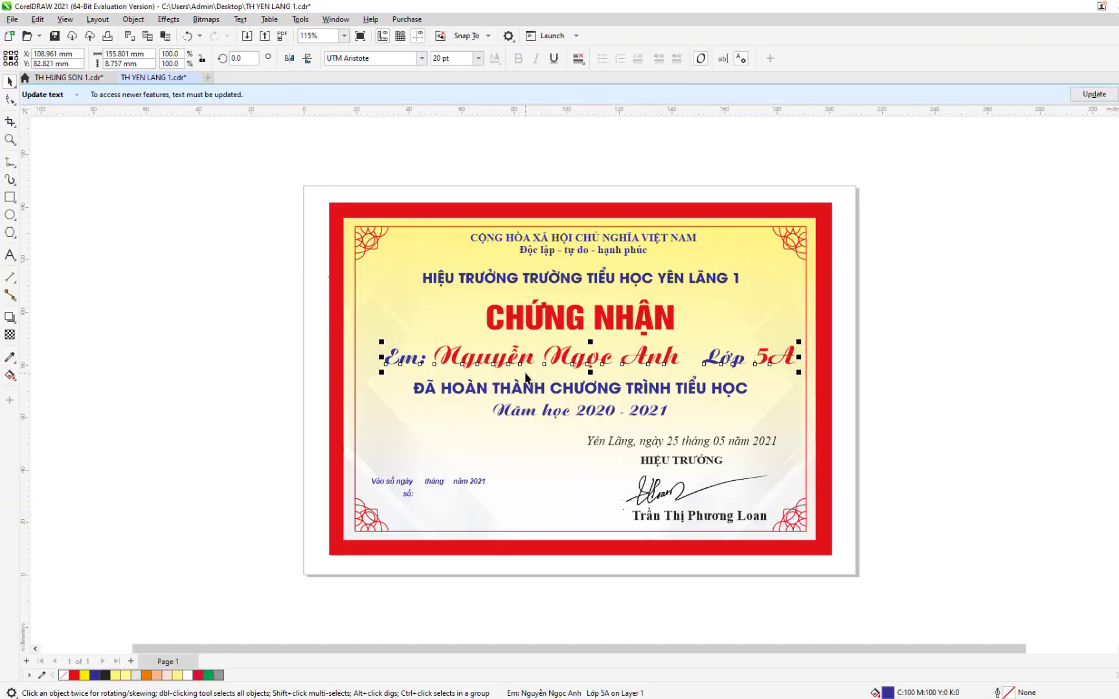
double_click(459, 360)
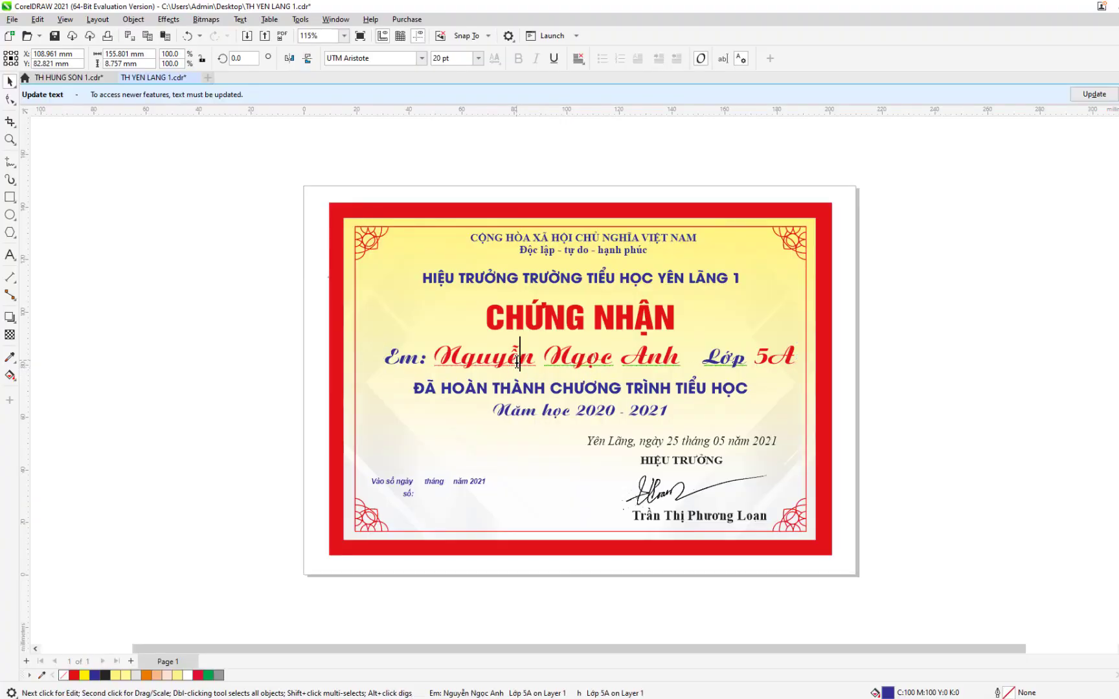
drag(434, 356, 829, 353)
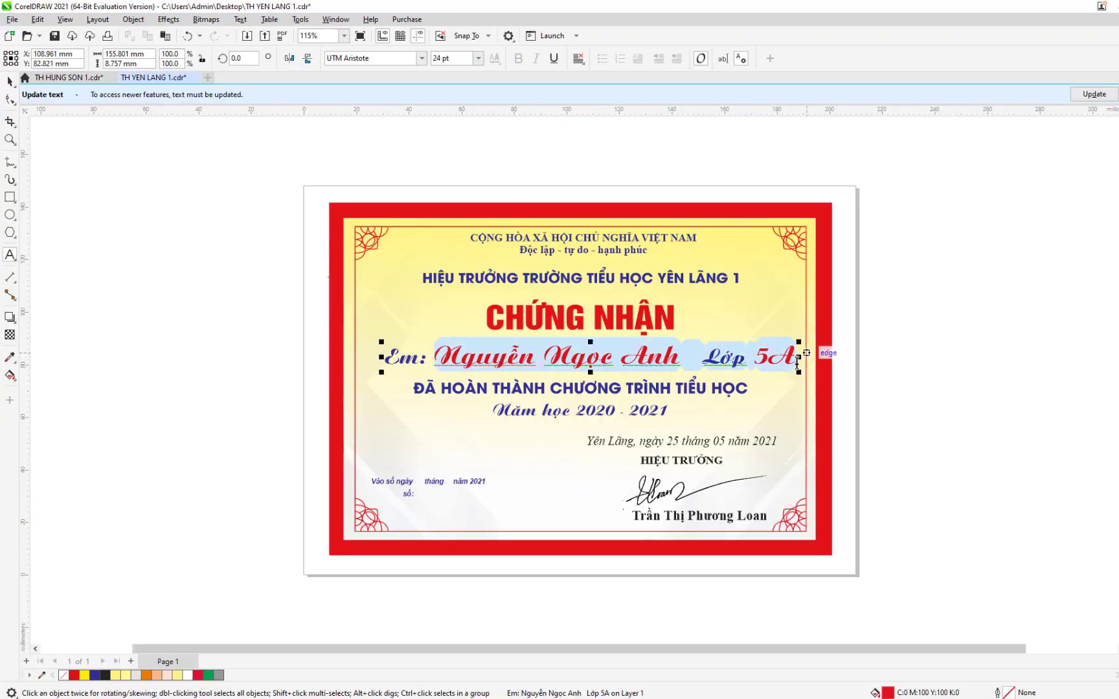
click(532, 359)
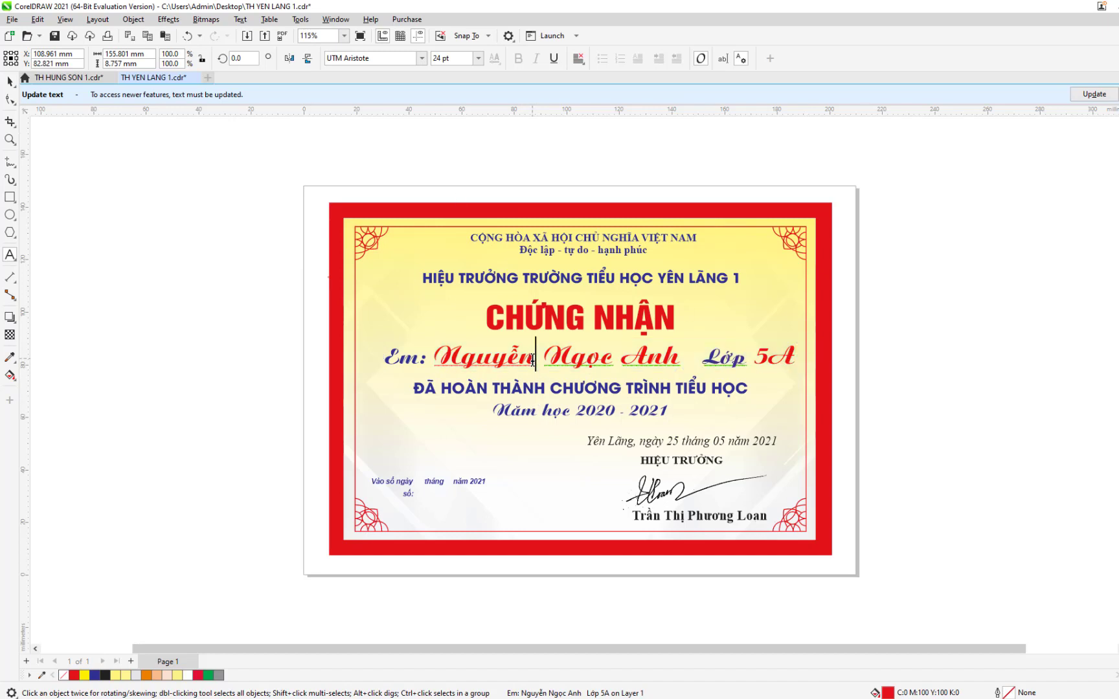
click(12, 19)
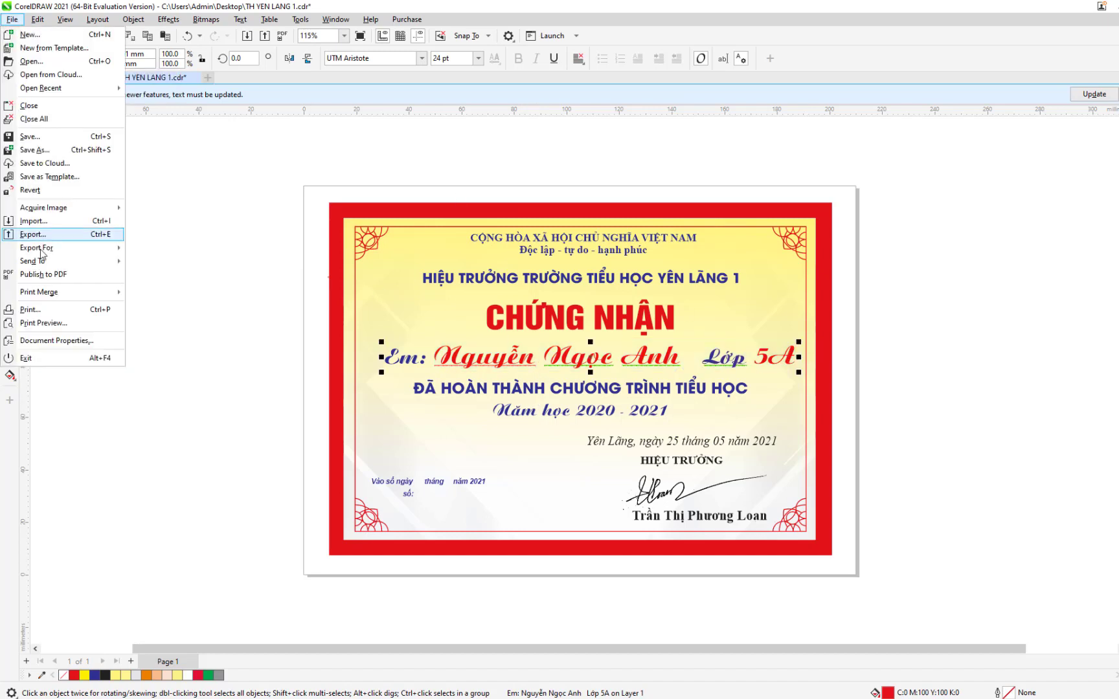
Create a new print merge importing the student list file from the Desktop
click(162, 304)
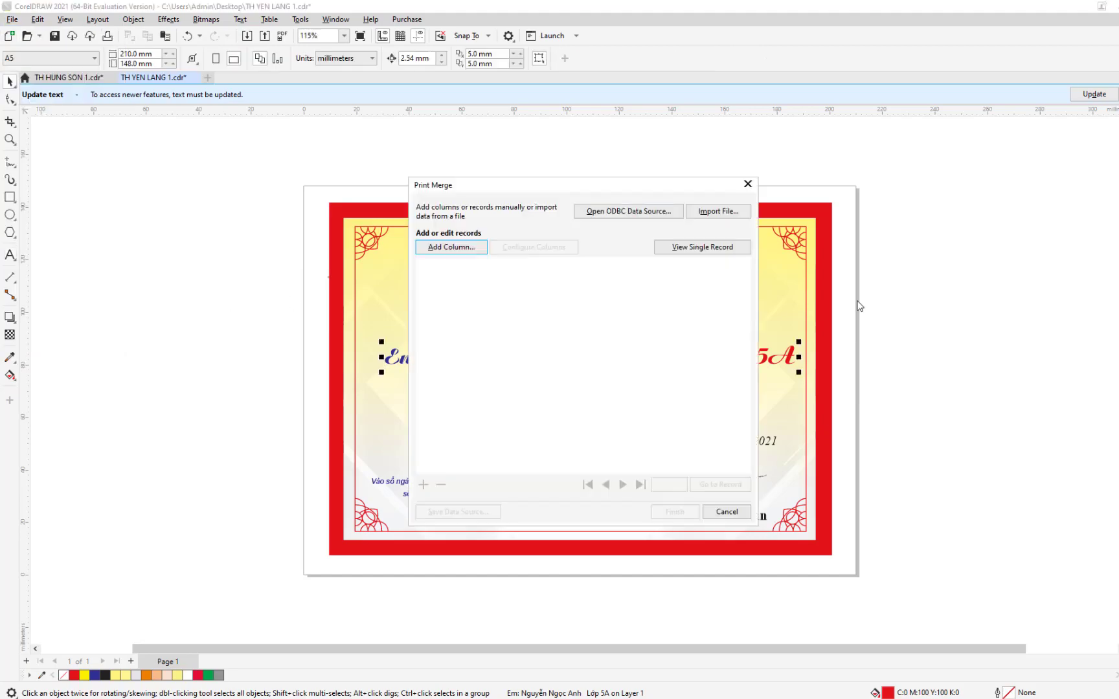
click(705, 212)
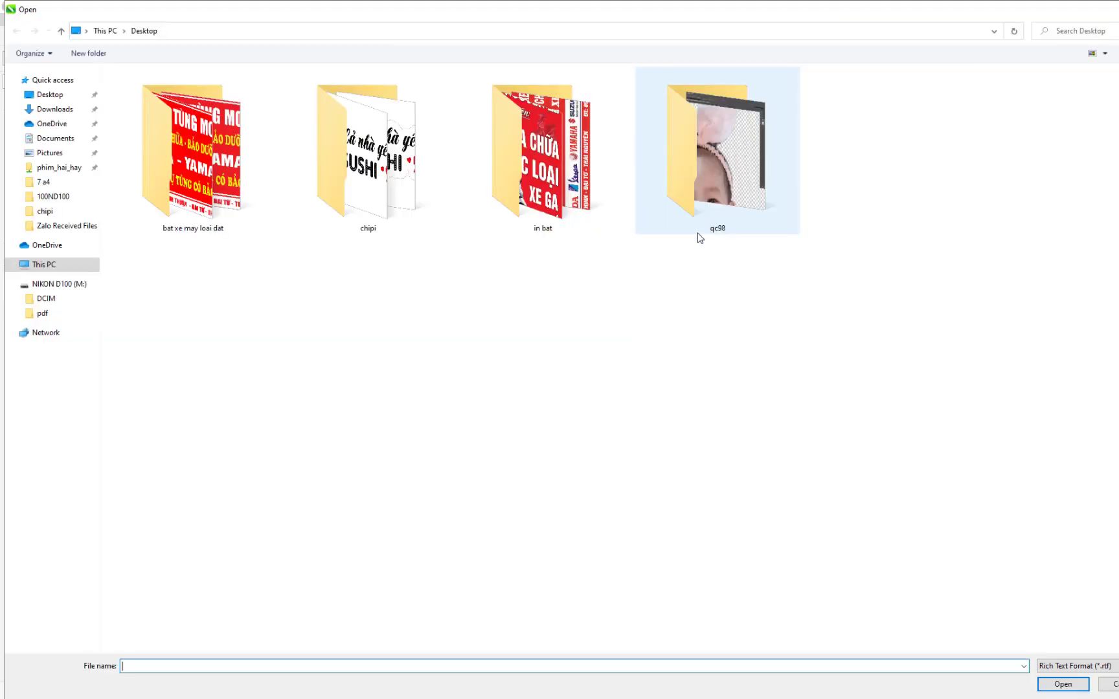
click(48, 94)
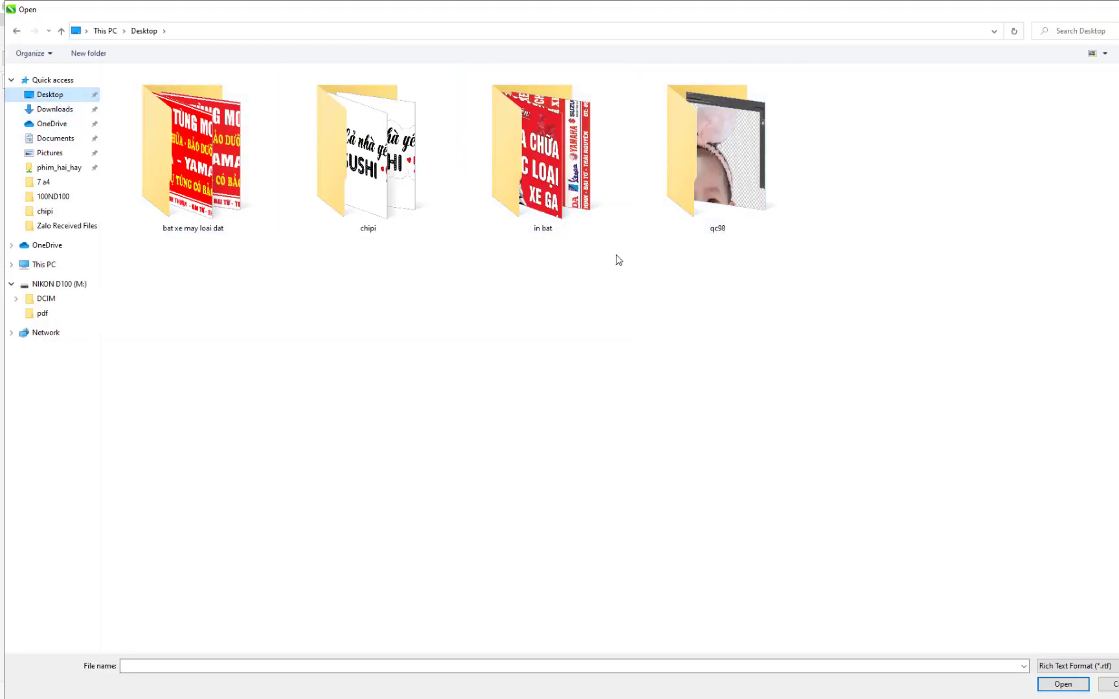
double_click(532, 342)
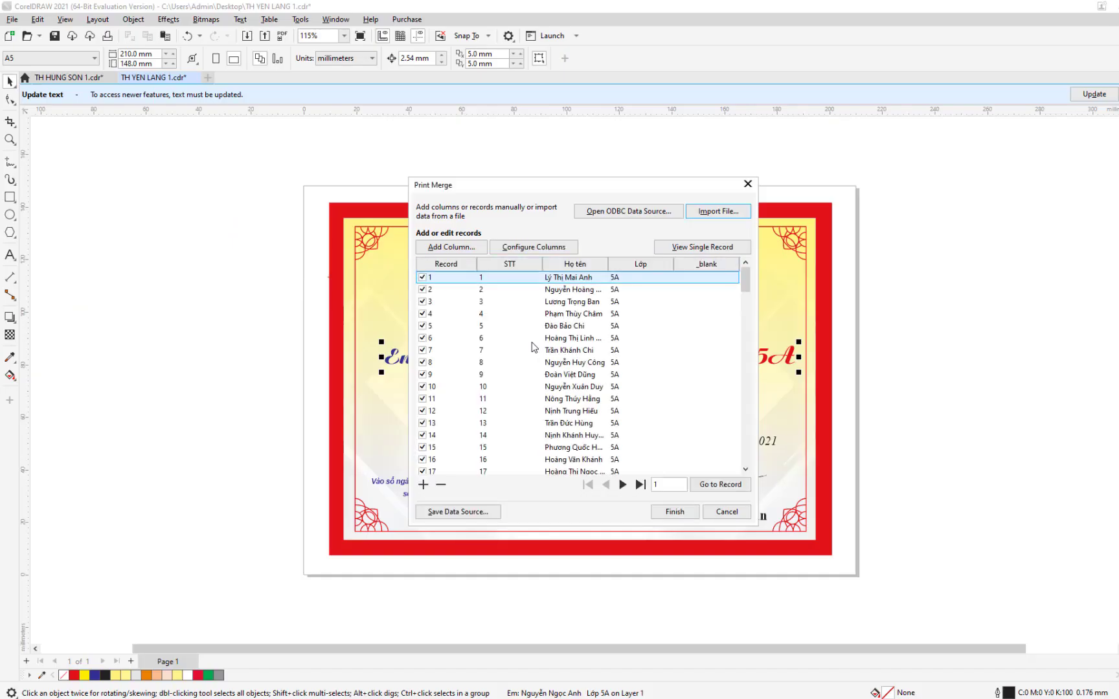
Exclude empty records 120–126 from the merge data and finish the setup
scroll(553, 341, down, 4)
scroll(553, 341, down, 4)
scroll(553, 341, down, 4)
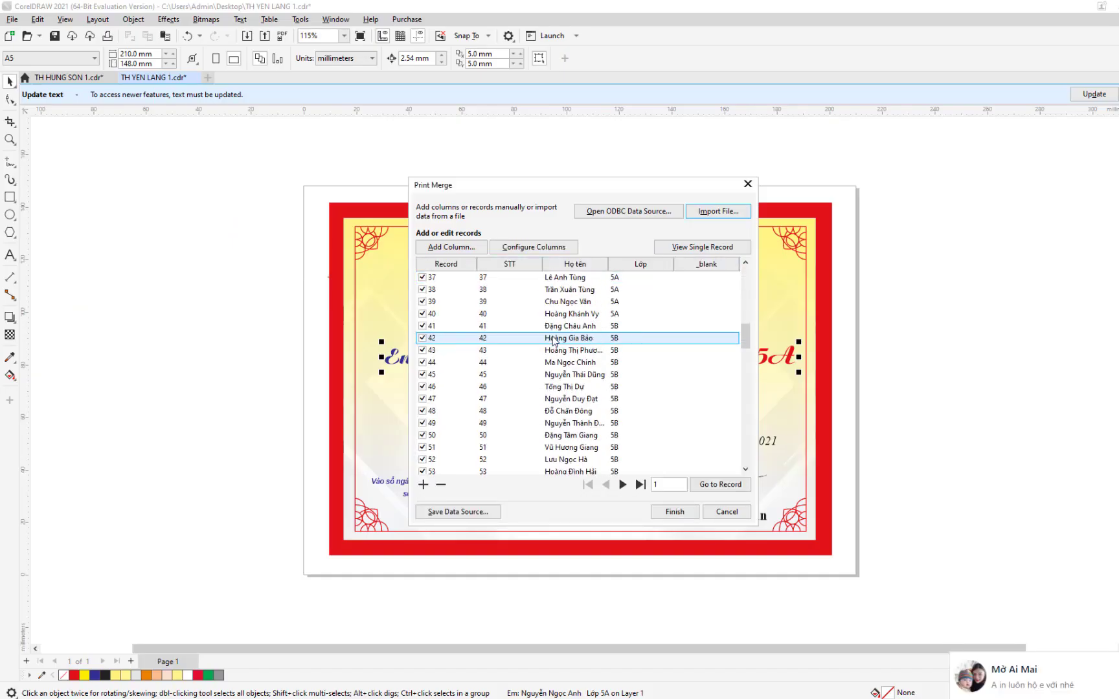
scroll(554, 341, down, 4)
scroll(554, 341, down, 5)
scroll(554, 337, down, 5)
scroll(554, 382, down, 6)
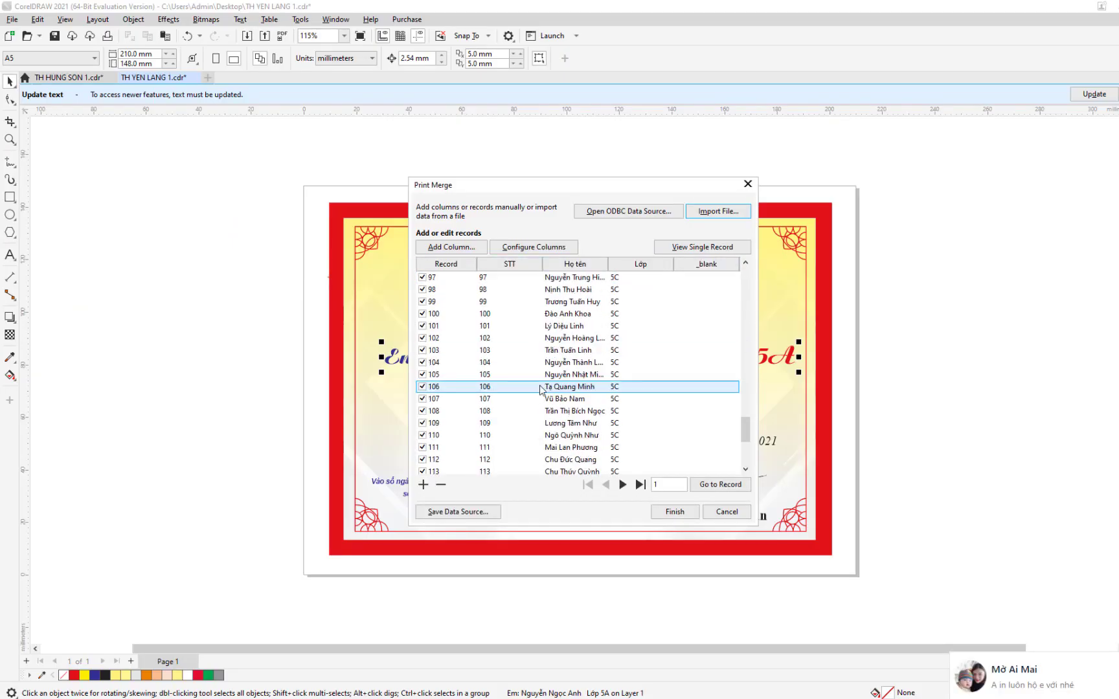
drag(745, 431, 749, 482)
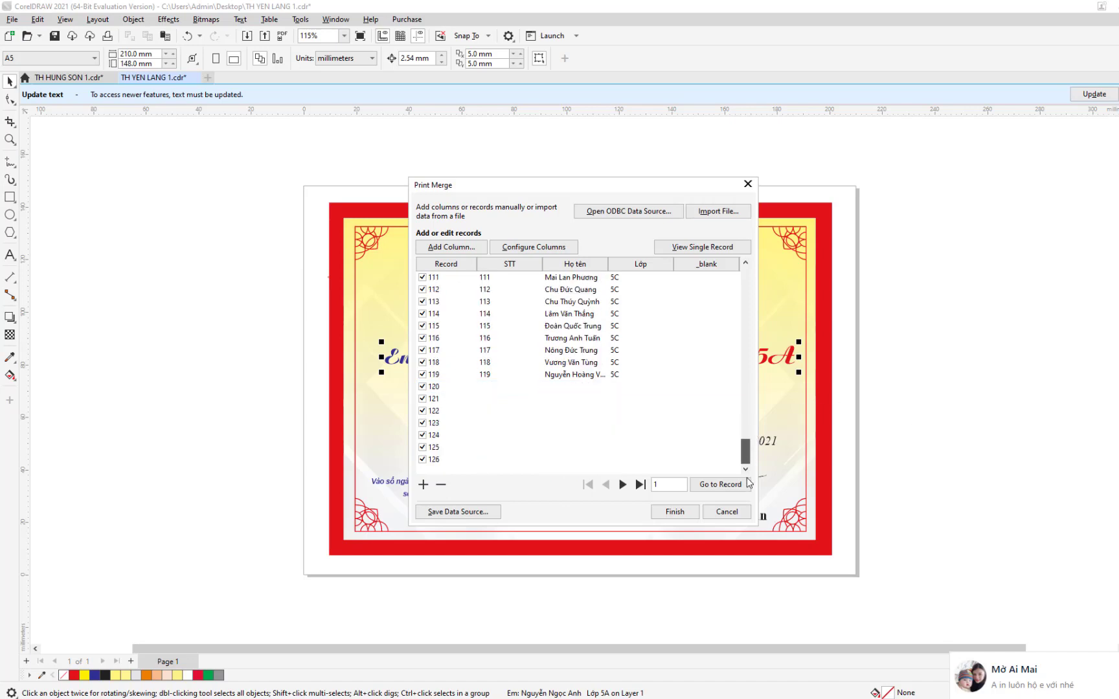
click(422, 386)
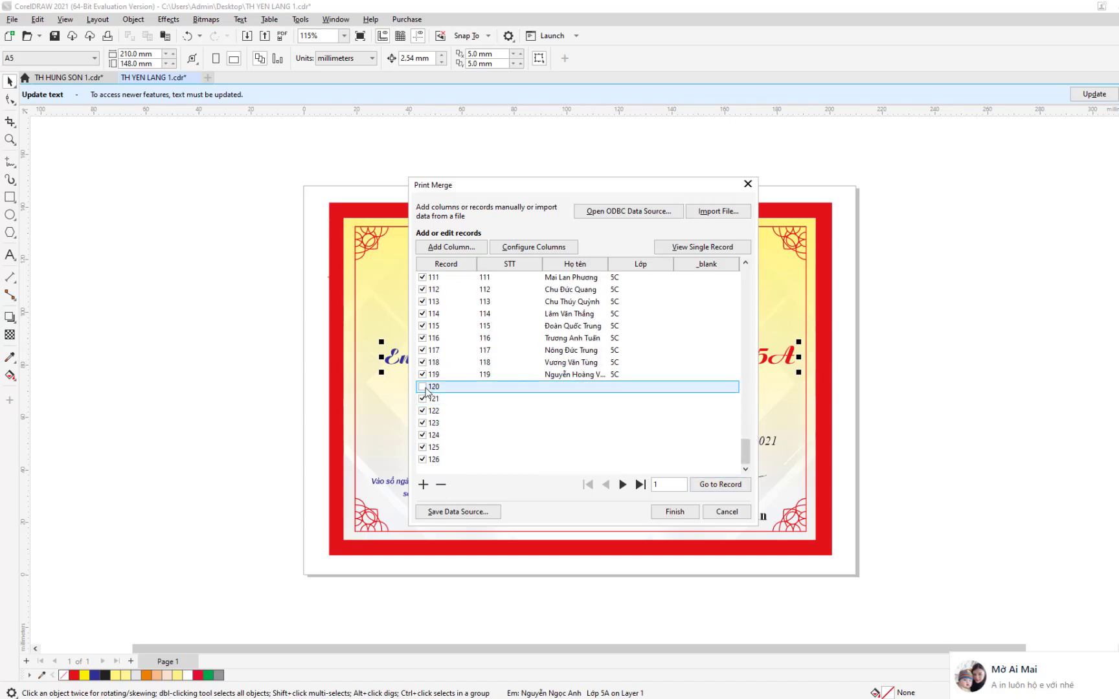
click(422, 399)
click(422, 423)
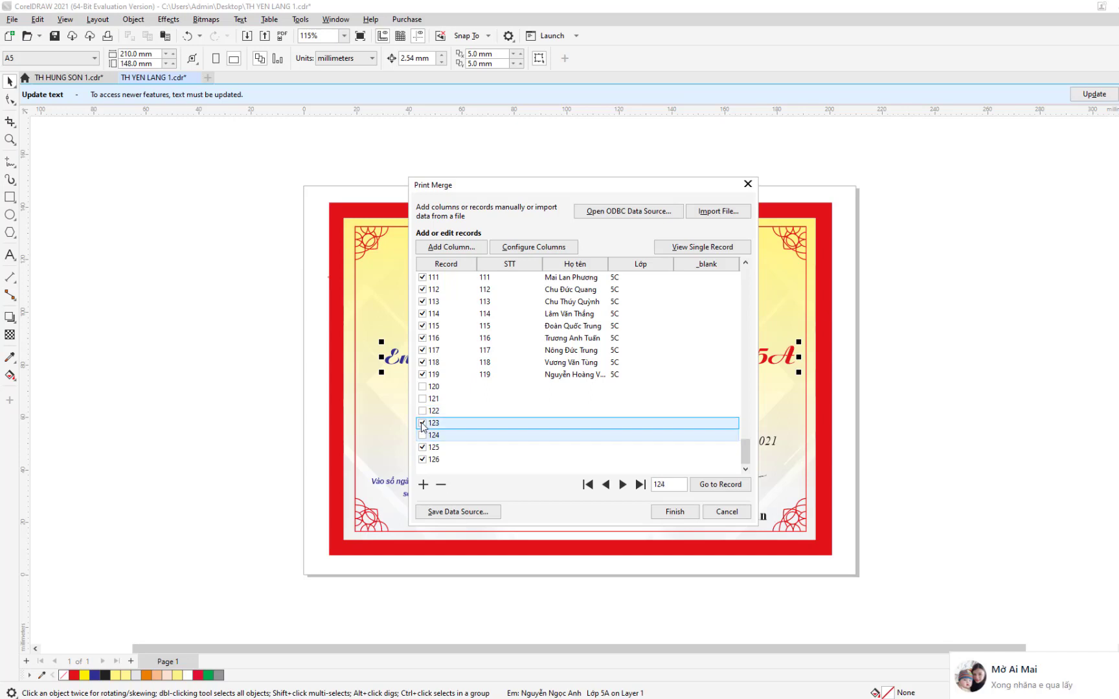
click(422, 448)
click(422, 459)
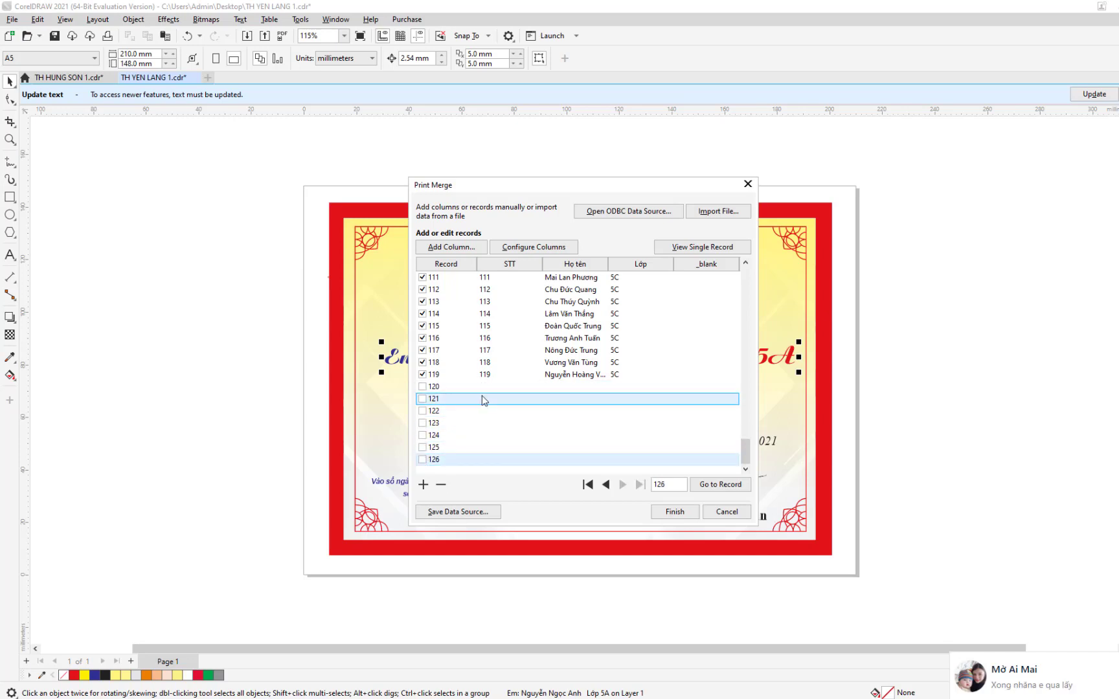
click(676, 513)
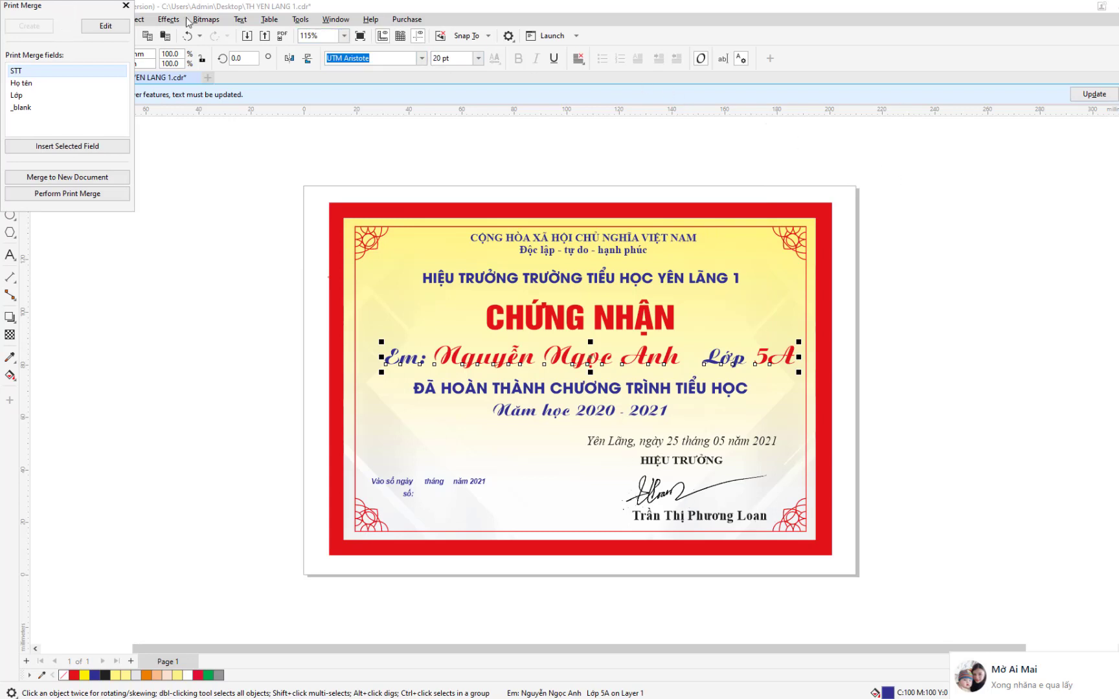
Replace the sample student name with the <Họ tên> merge field
drag(67, 9, 1008, 191)
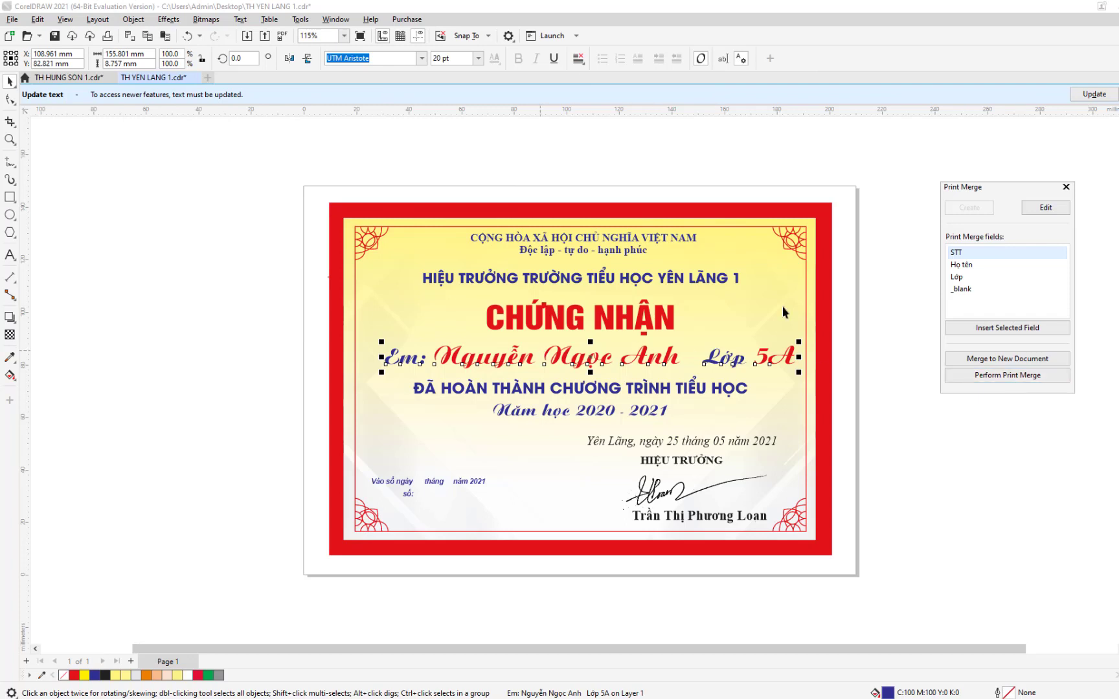
click(961, 264)
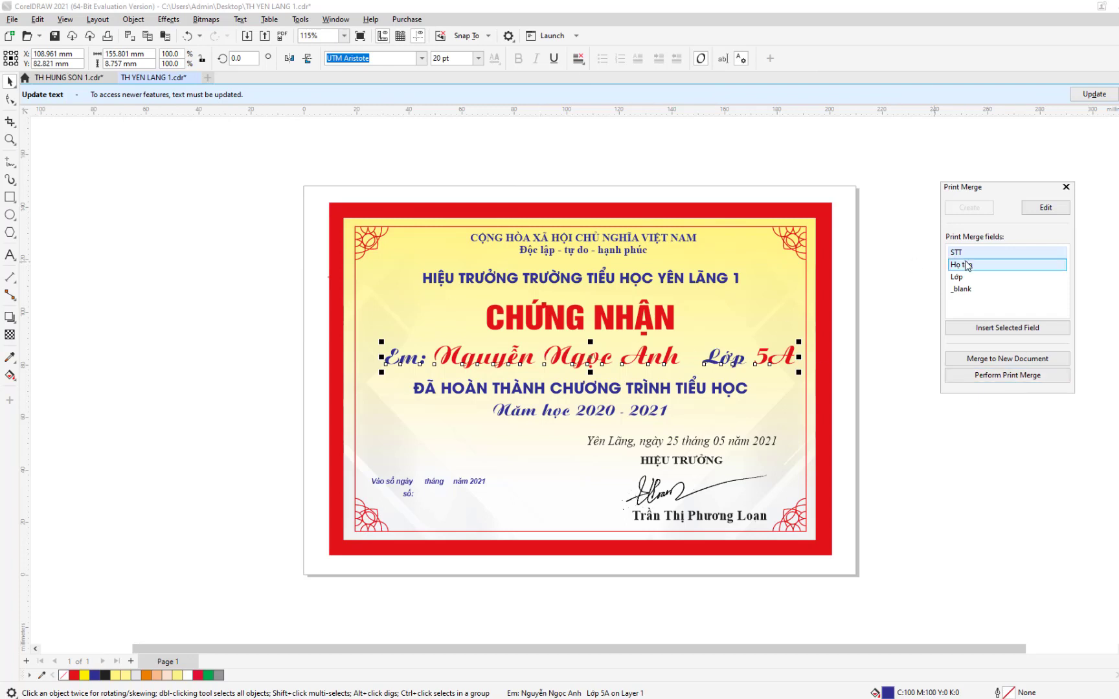
double_click(525, 358)
drag(433, 356, 691, 357)
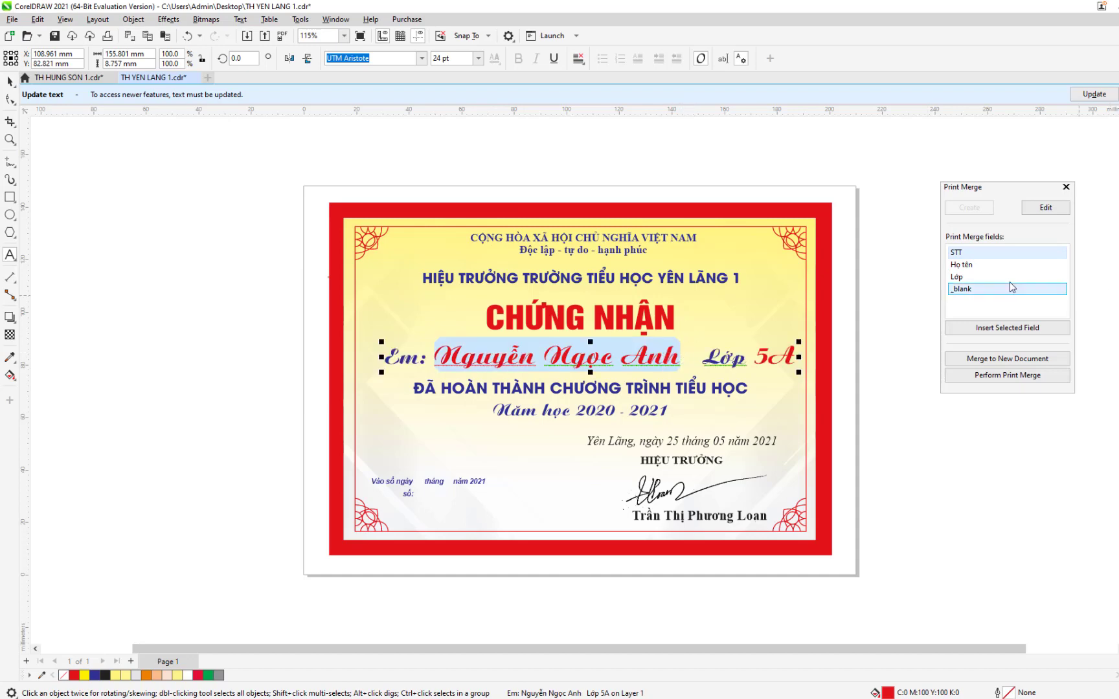
click(955, 265)
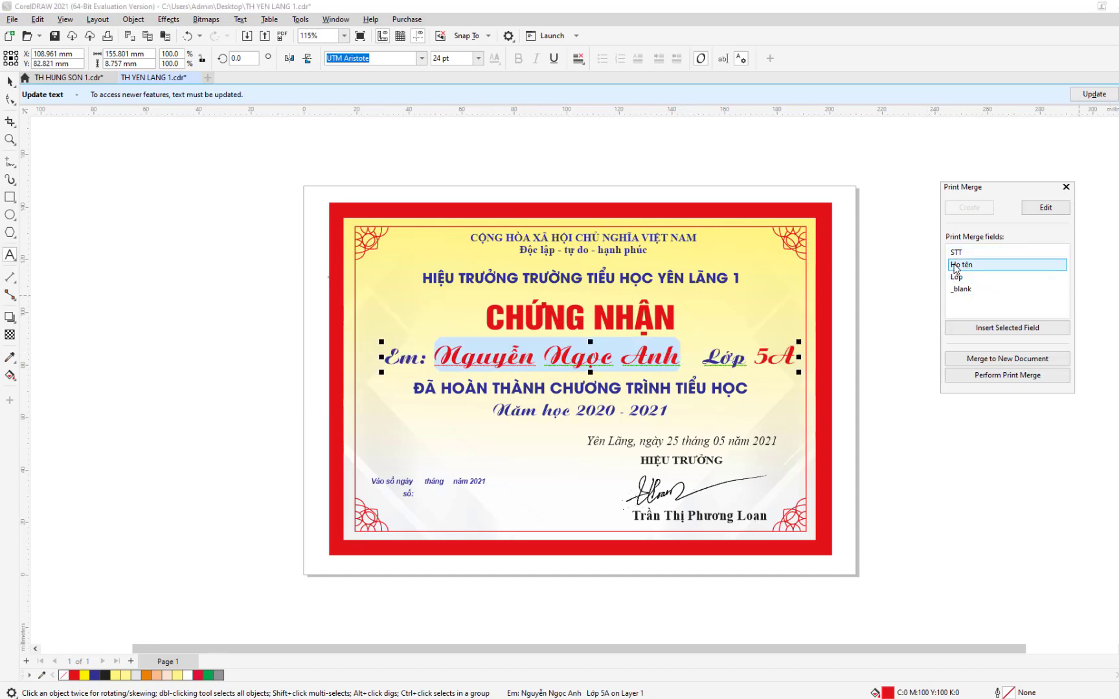
click(990, 328)
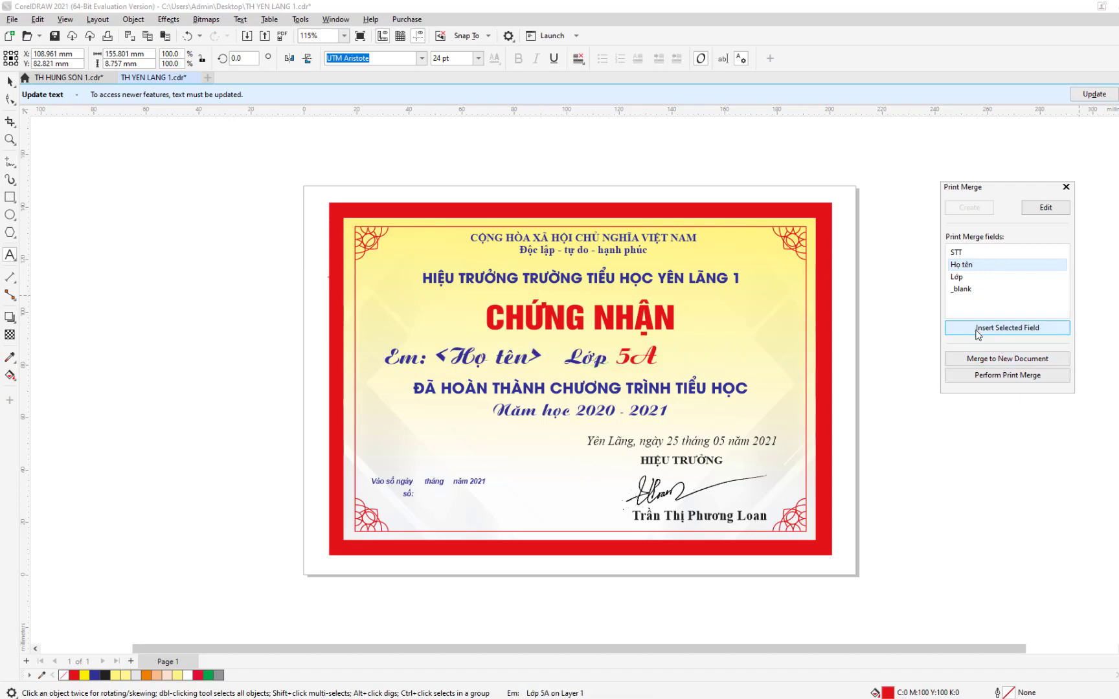
Replace the class value 5A with the <Lớp> merge field
drag(535, 350, 439, 353)
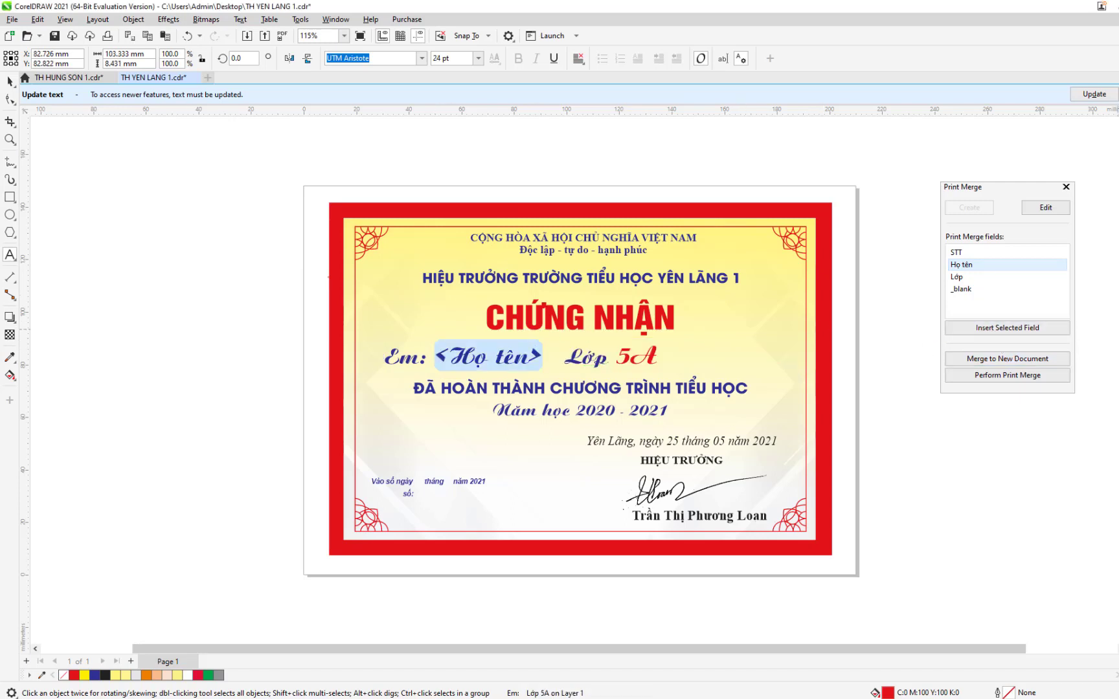
click(607, 358)
drag(618, 357, 658, 357)
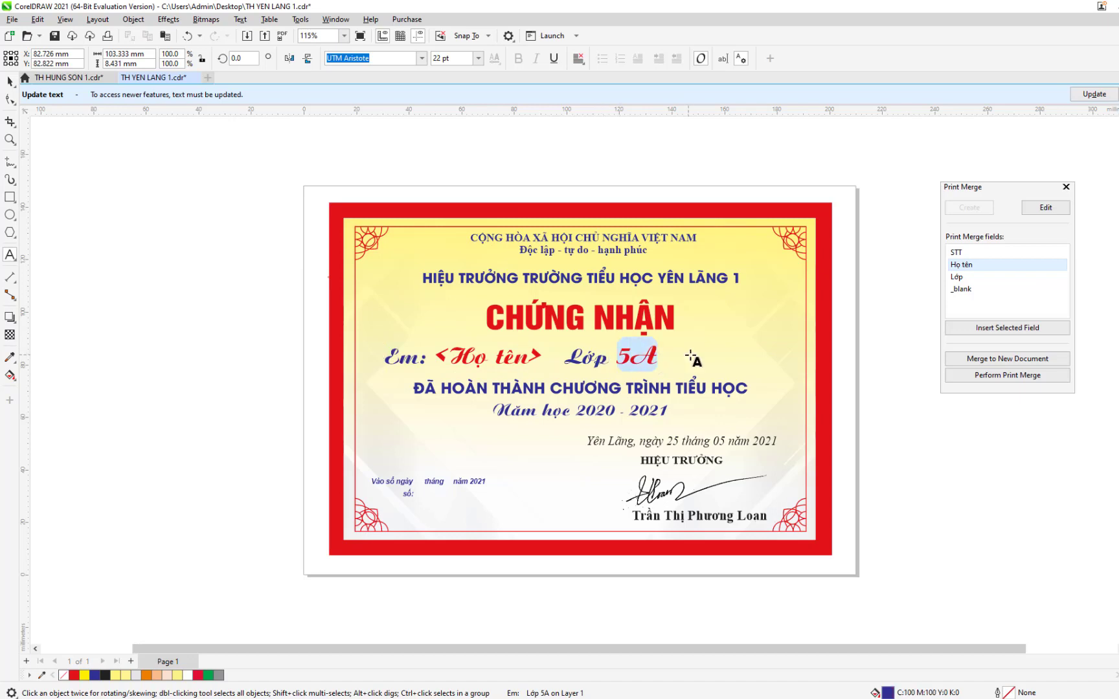
click(958, 279)
click(988, 328)
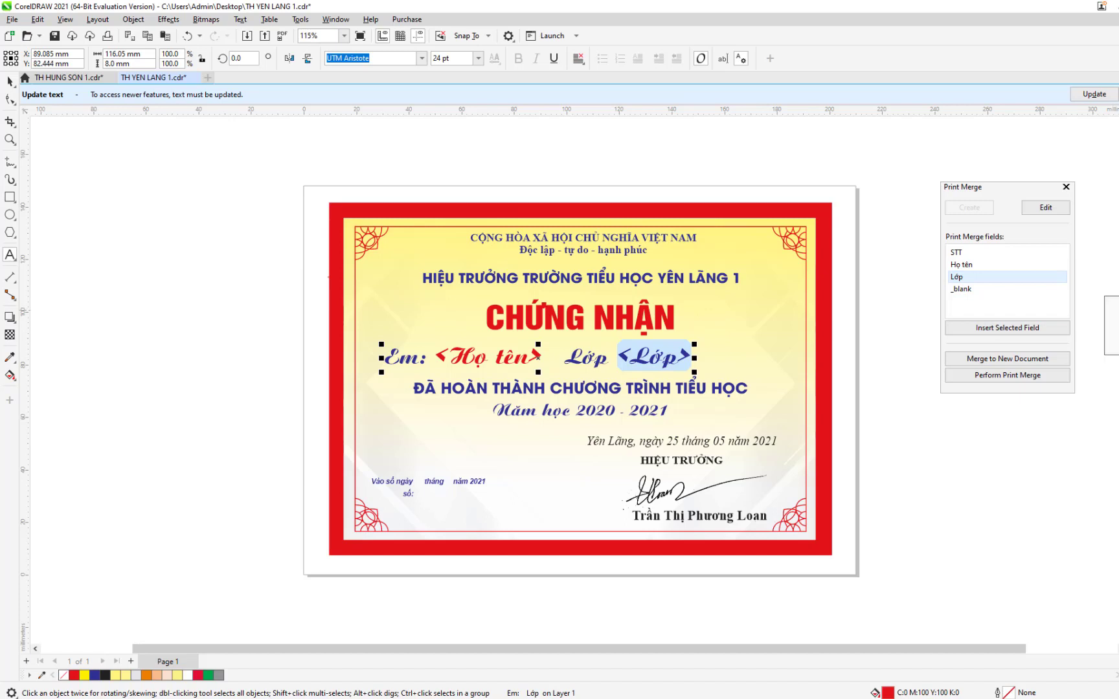
Make the <Lớp> field UTM Times bold, then shift the name line right to centre it
double_click(369, 58)
text(t)
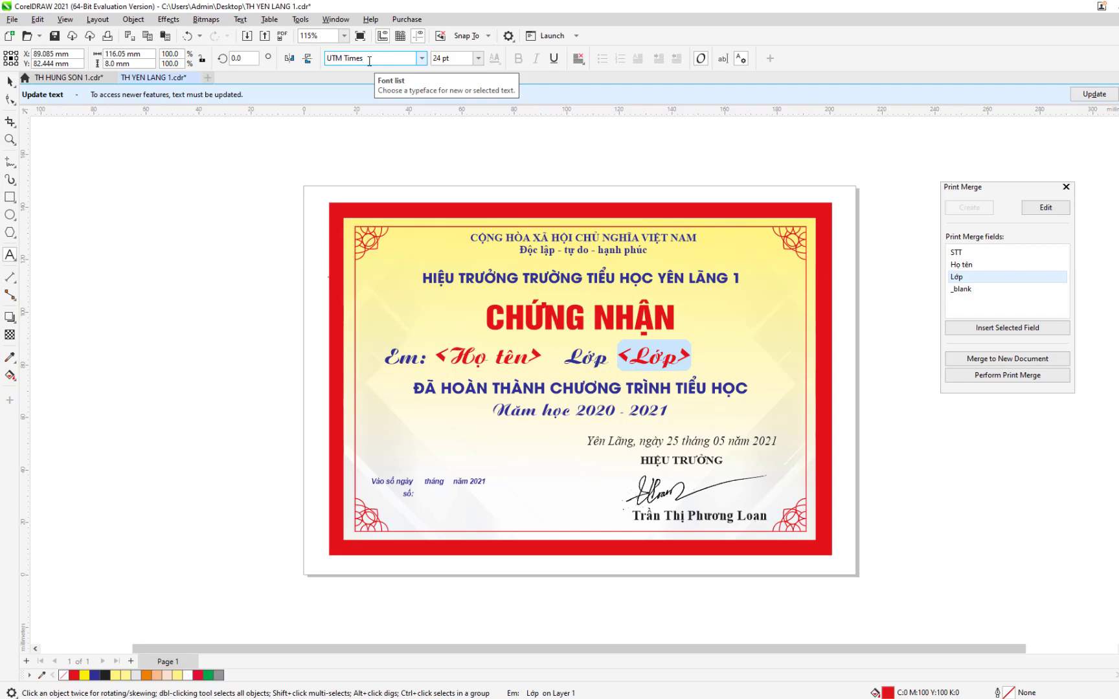
key(Return)
click(518, 58)
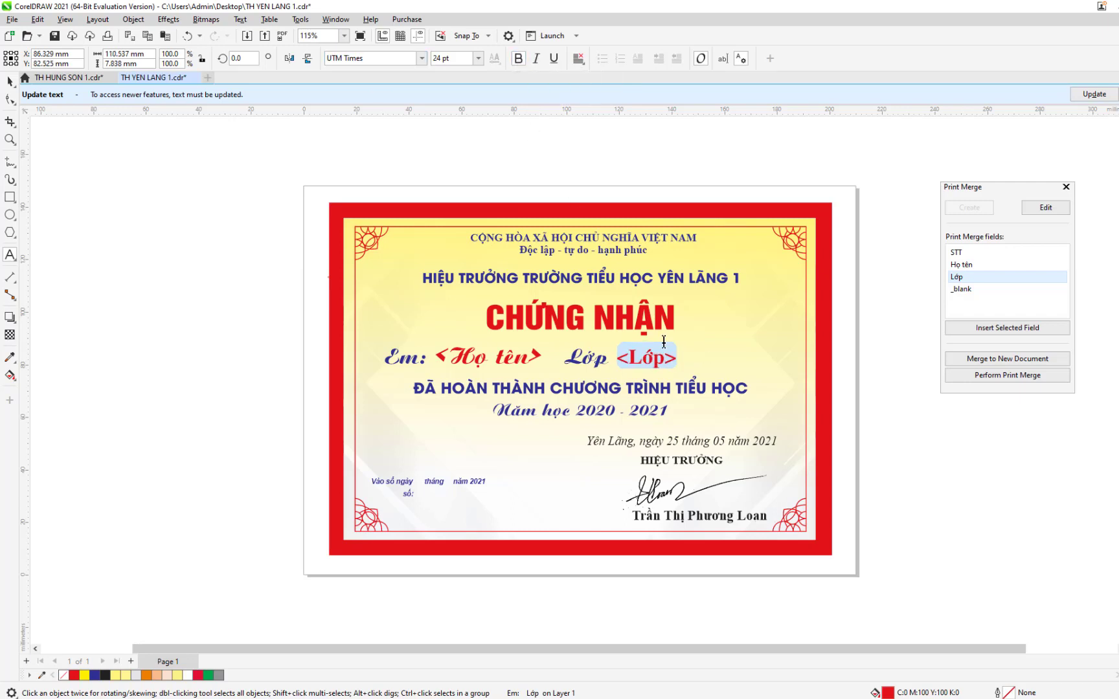
click(606, 355)
key(Escape)
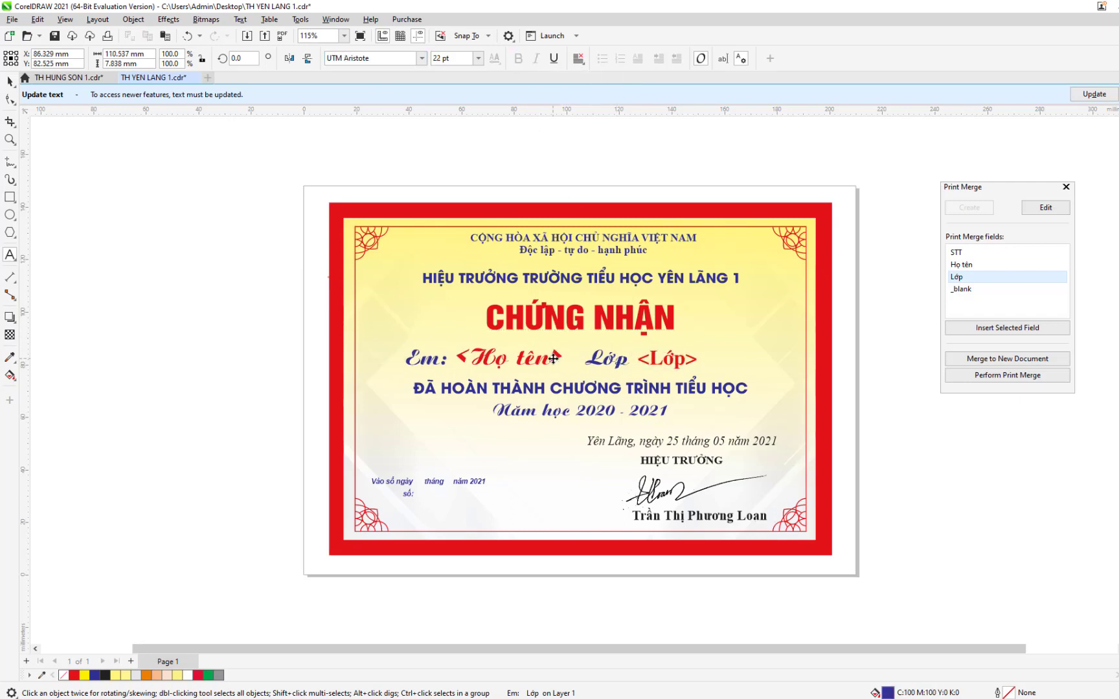
mouse_move(554, 358)
mouse_down()
mouse_move(588, 358)
mouse_move(553, 358)
mouse_up()
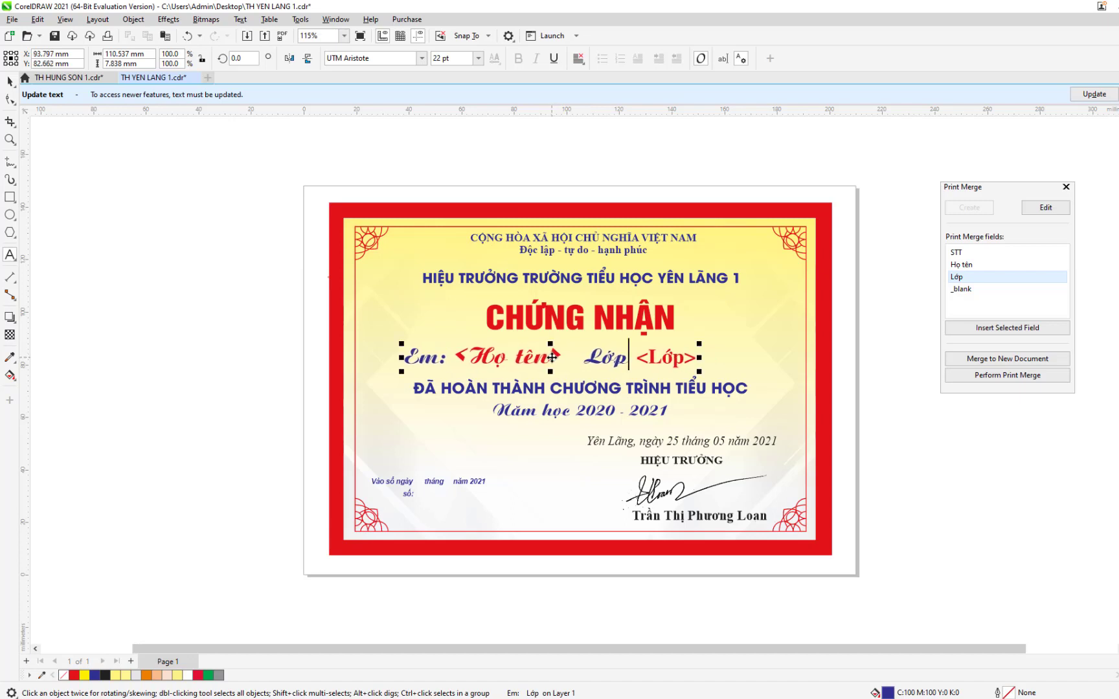
Merge all records into a new document and centre page 1's name line under CHỨNG NHẬN
click(972, 364)
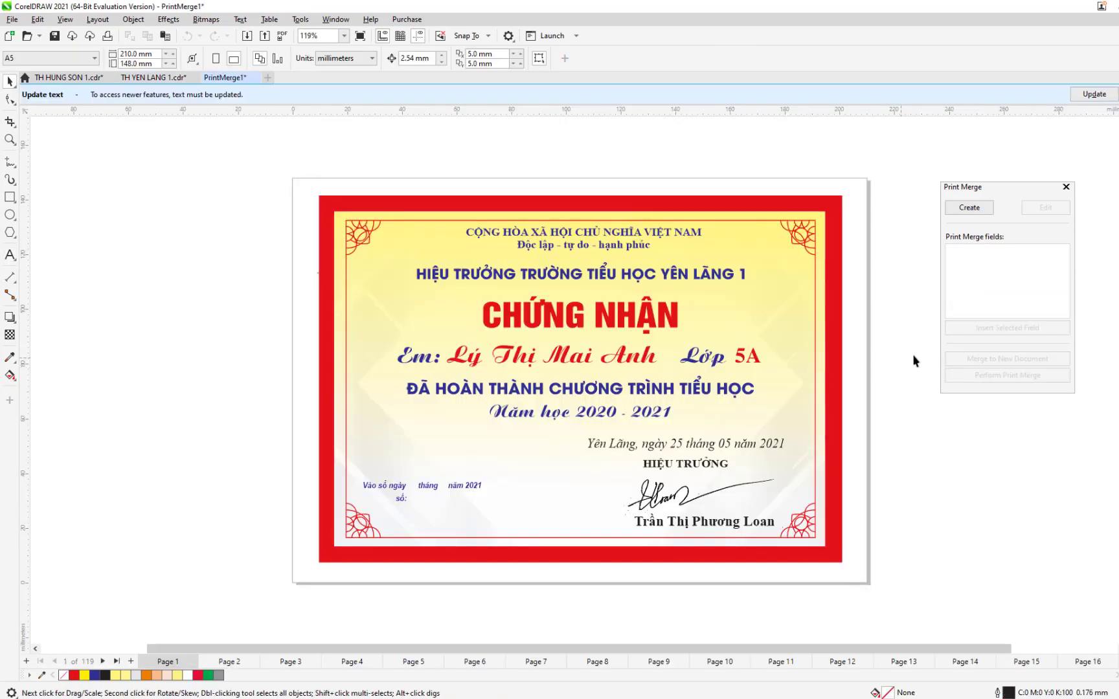
click(1067, 187)
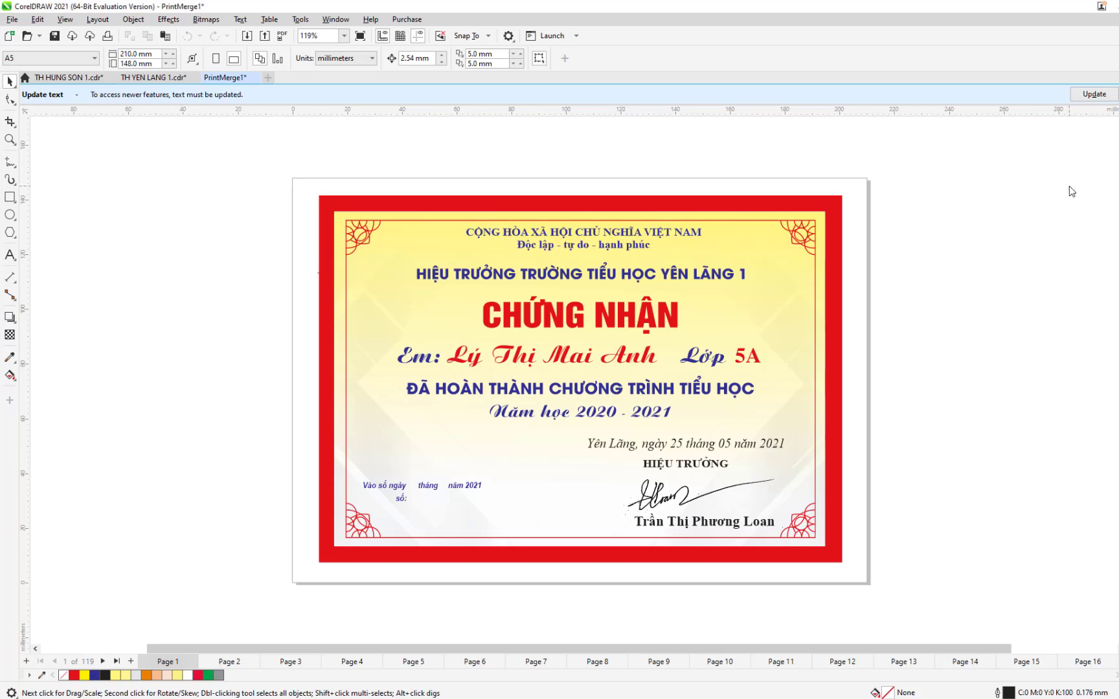
mouse_move(167, 661)
click(521, 315)
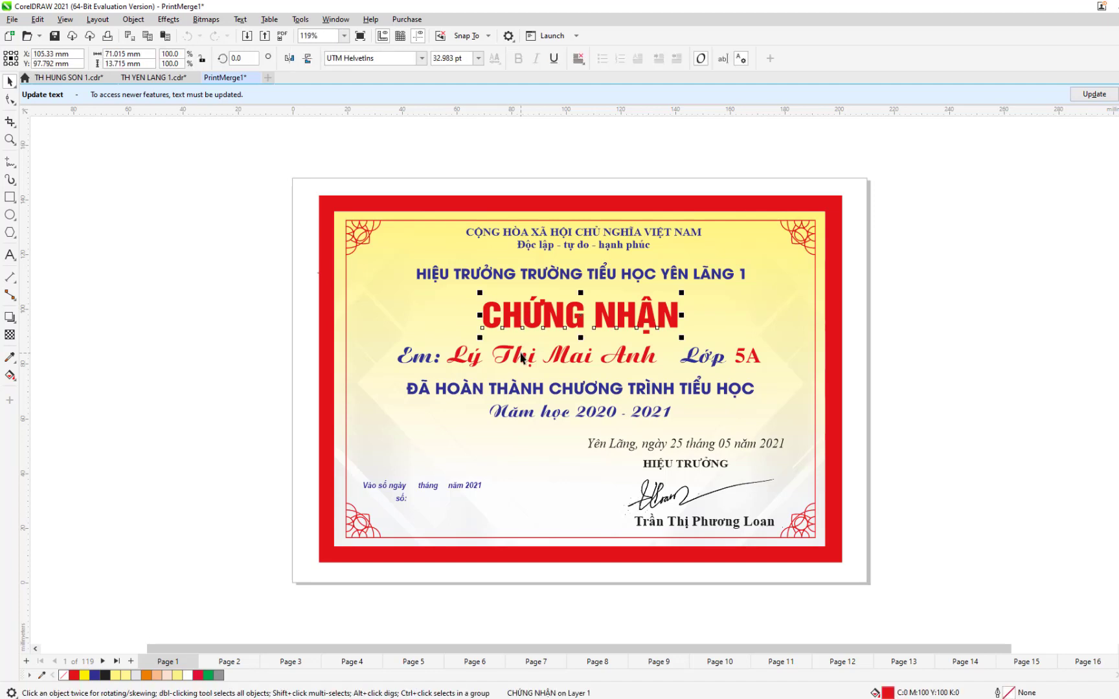
shift+click(521, 356)
shift+click(513, 389)
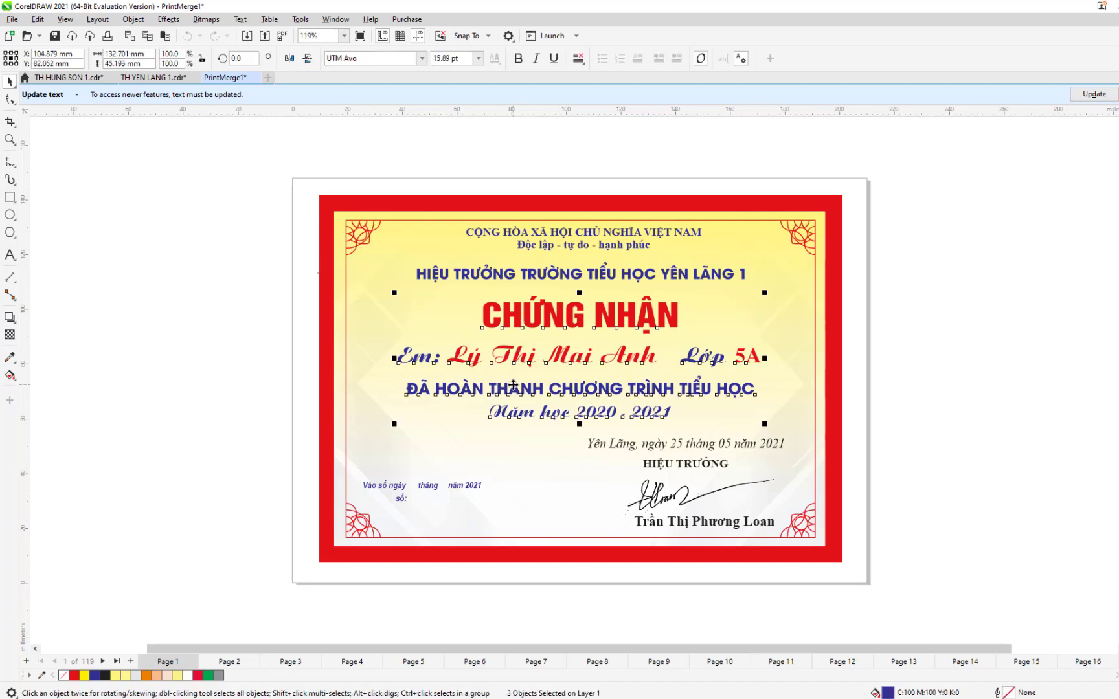
key(c)
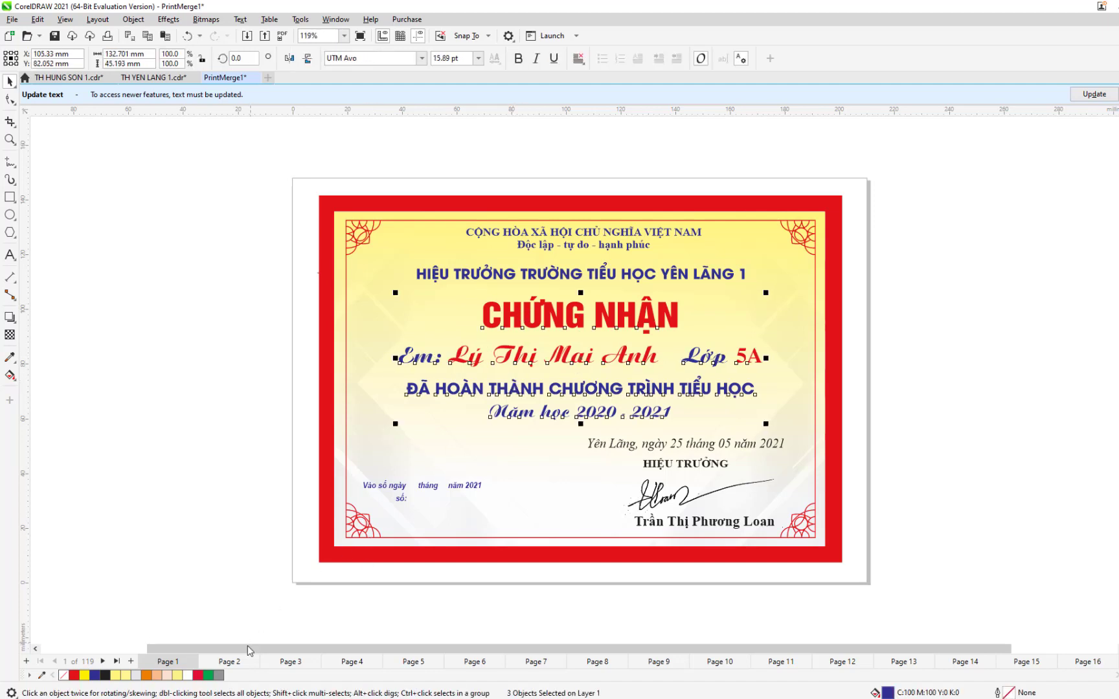
Centre the title, name line and completion text on pages 2 and 3
click(235, 662)
click(556, 327)
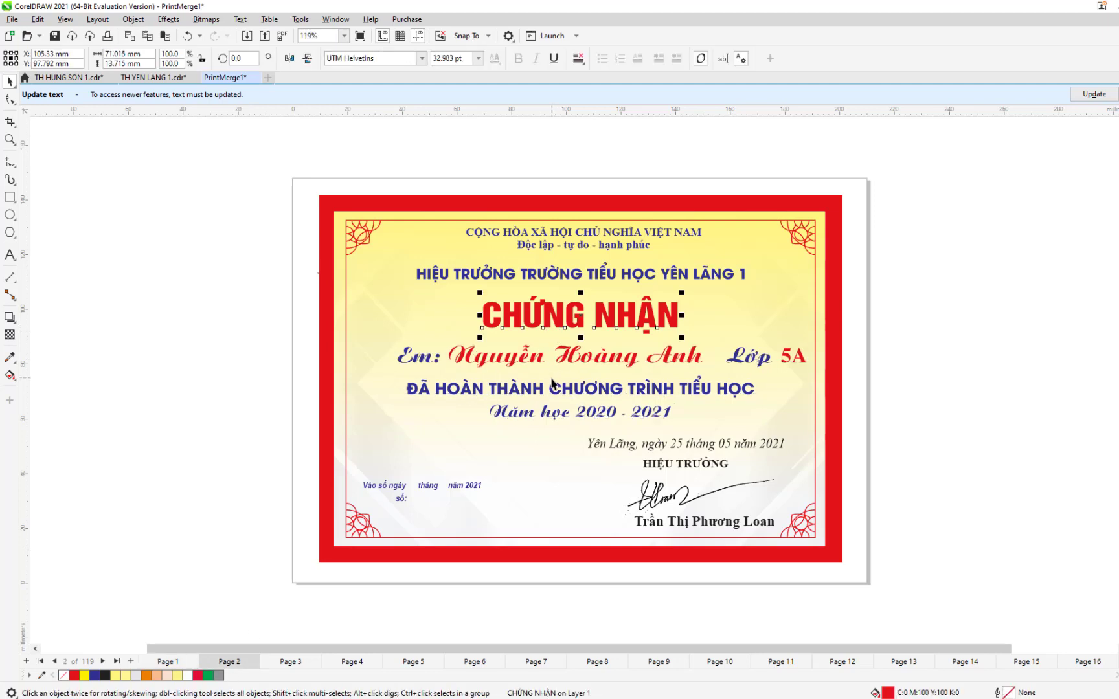
click(536, 360)
shift+click(535, 389)
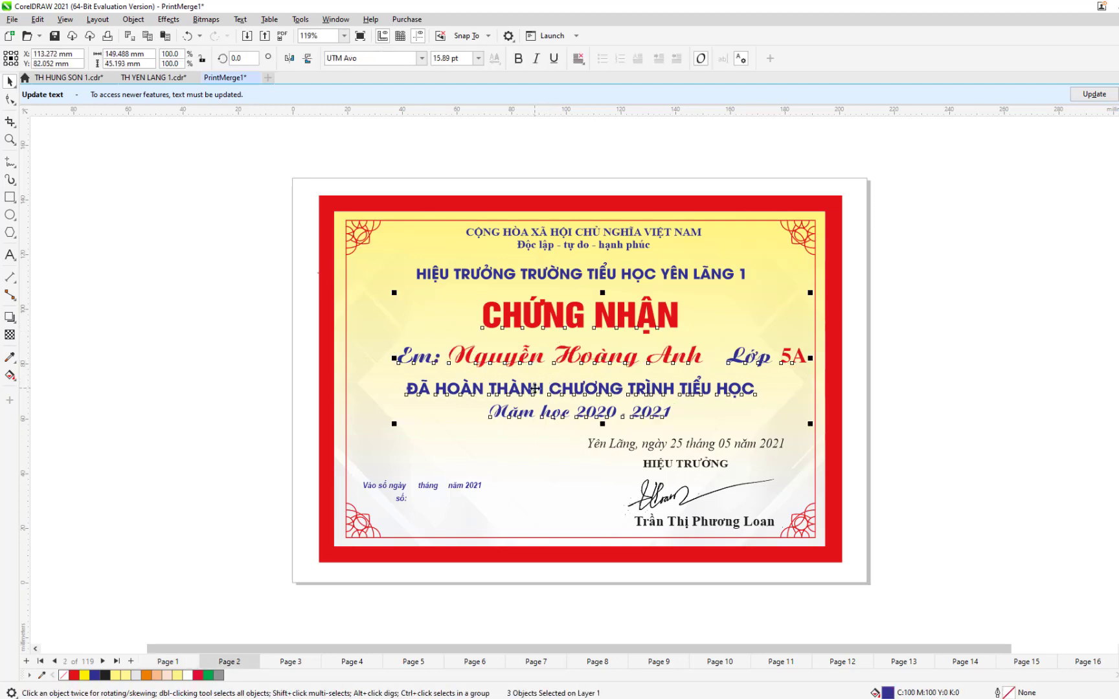
key(c)
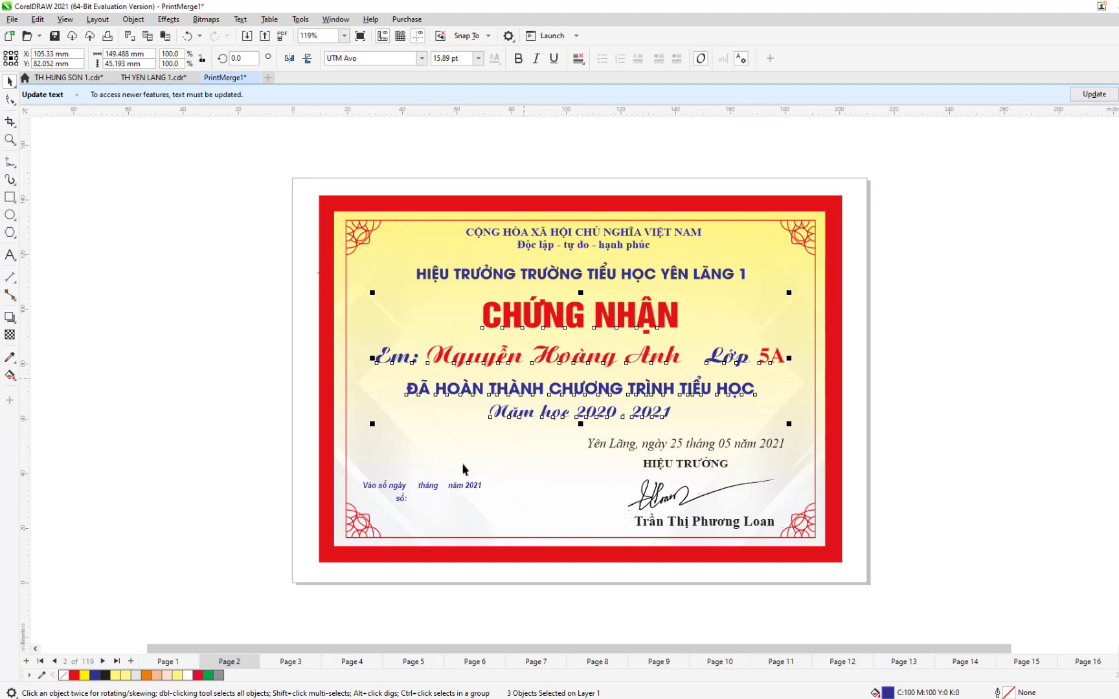
click(298, 663)
click(565, 328)
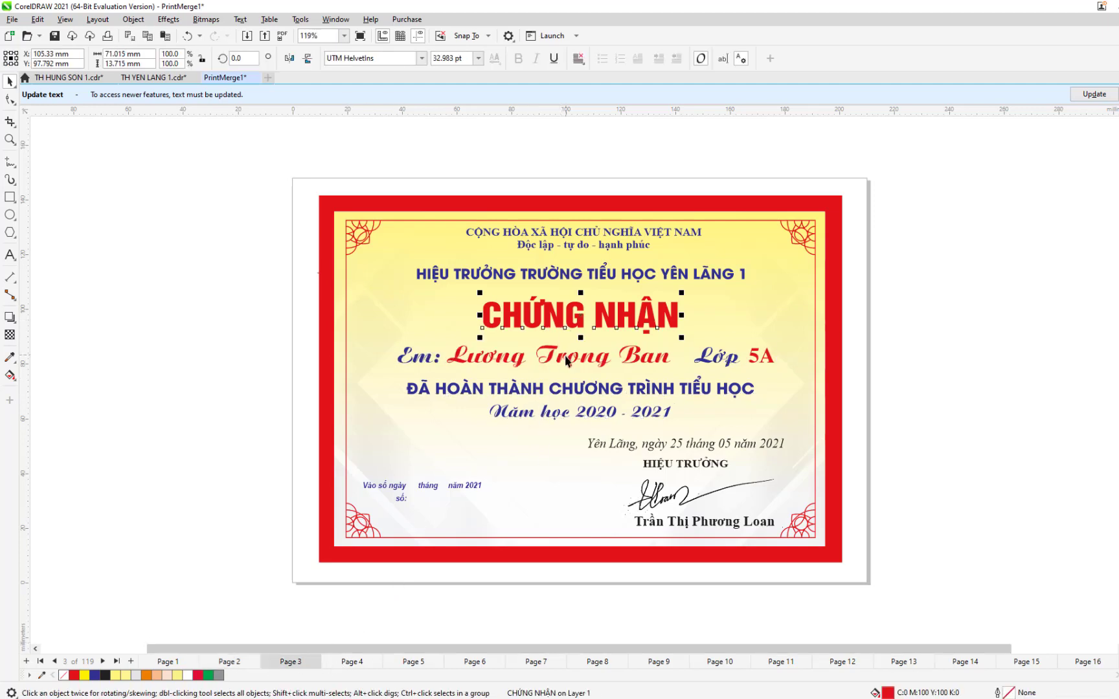
shift+click(566, 359)
shift+click(555, 389)
key(c)
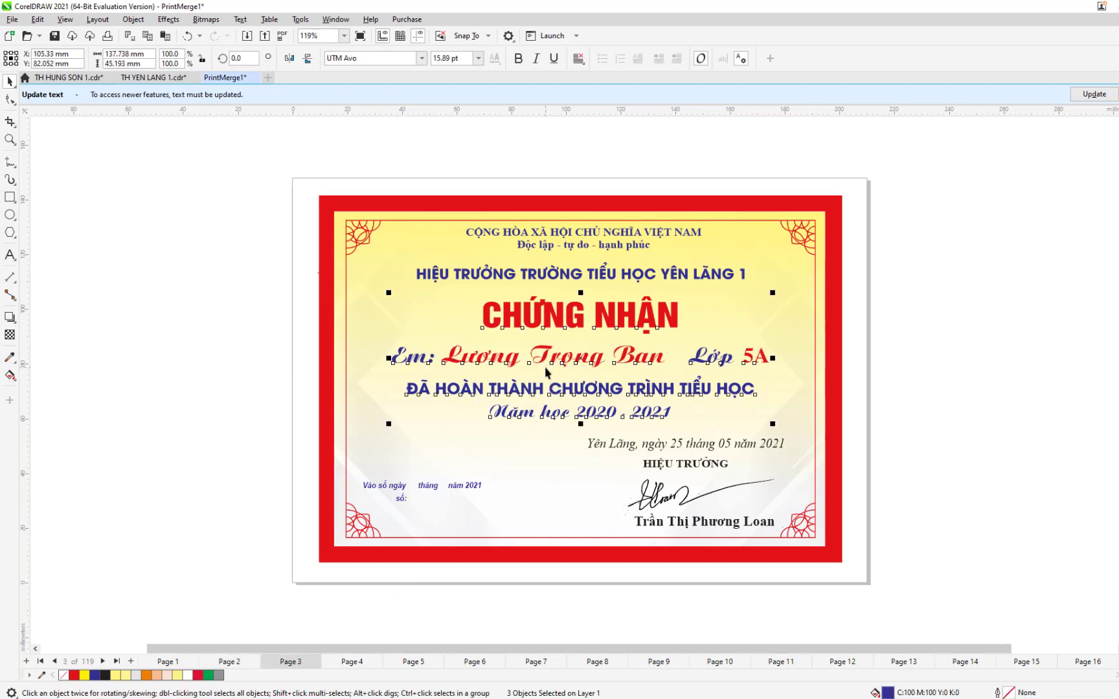
Centre the title, name line and completion text on pages 4 and 5
click(352, 661)
click(620, 327)
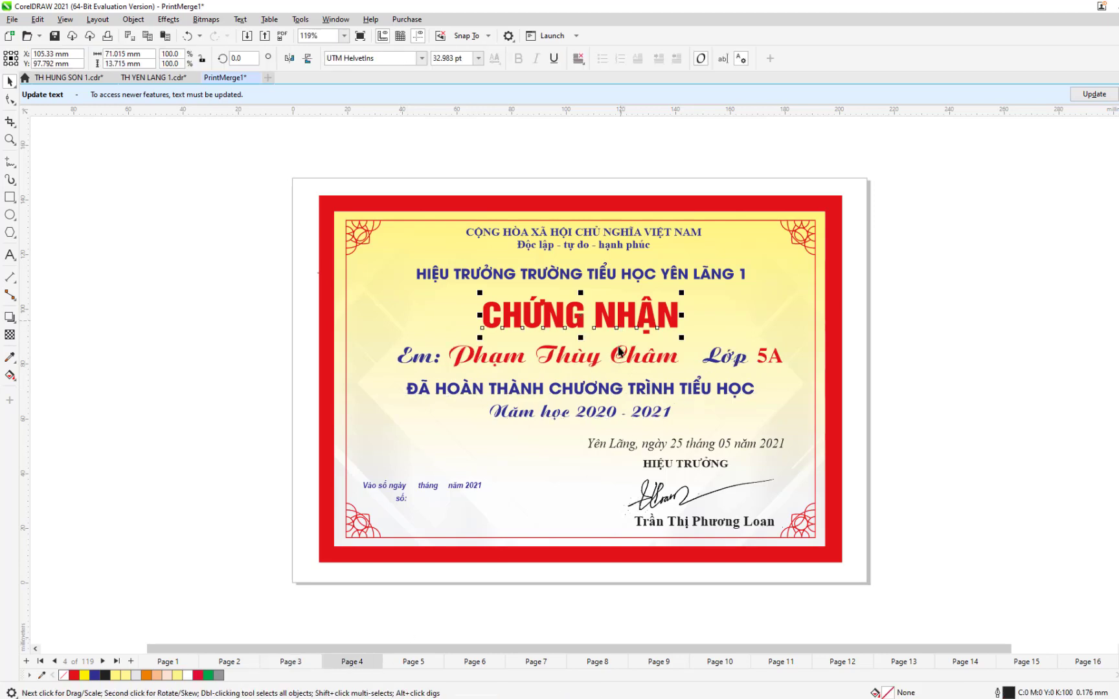
shift+click(630, 364)
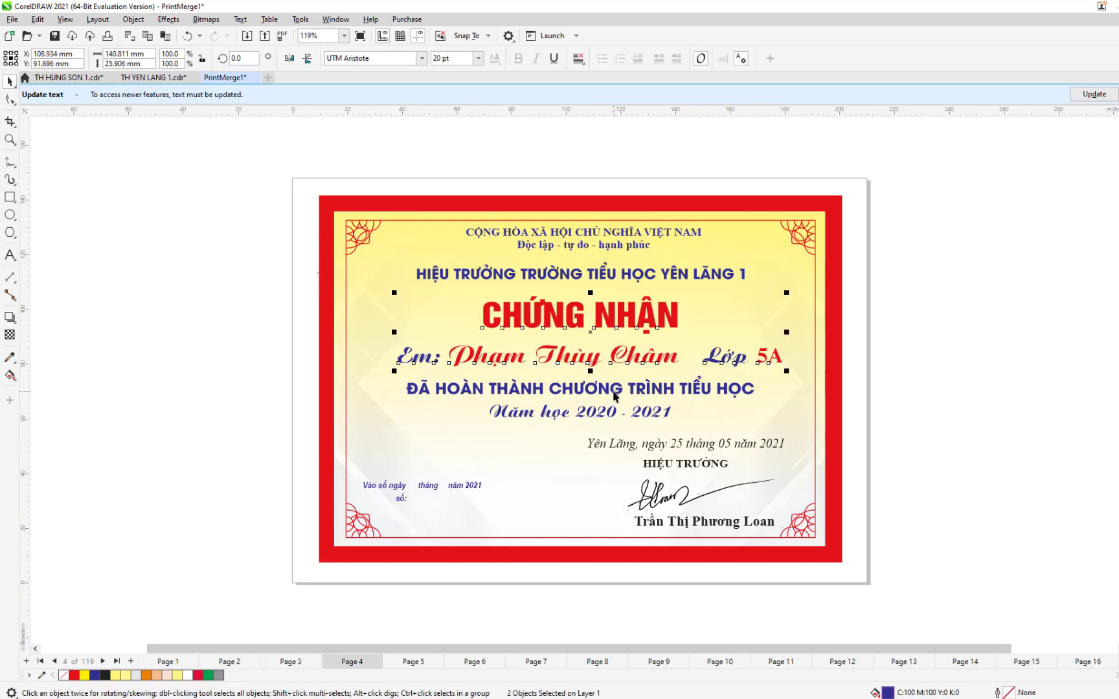
shift+click(614, 389)
key(c)
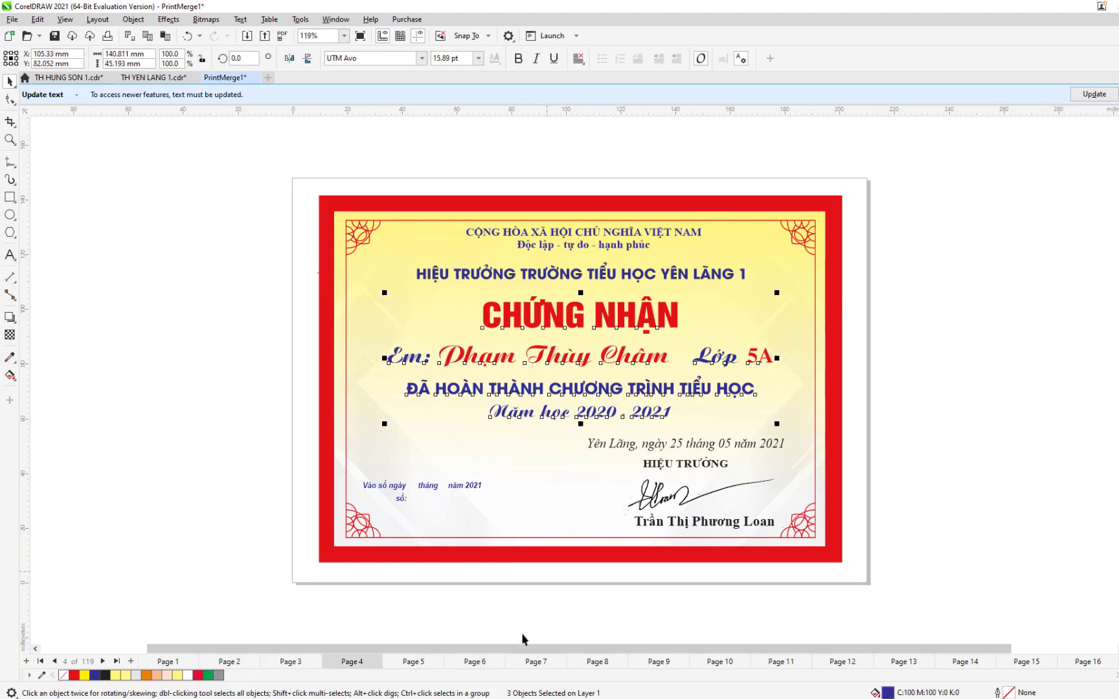
click(424, 662)
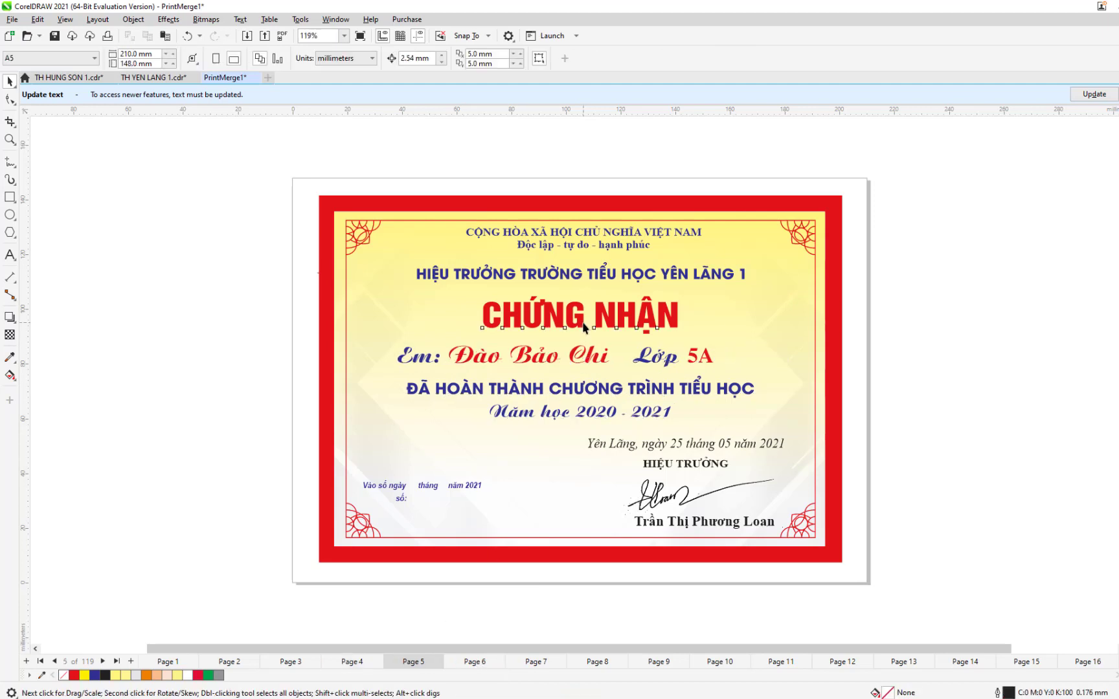
click(583, 334)
shift+click(577, 359)
shift+click(568, 389)
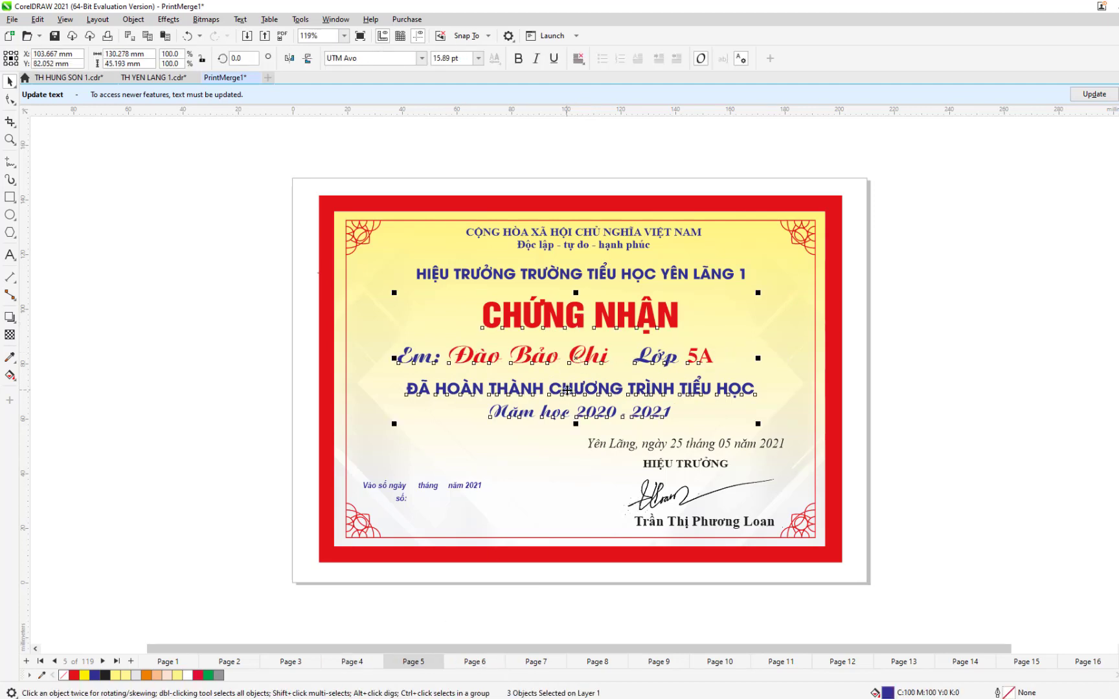
key(c)
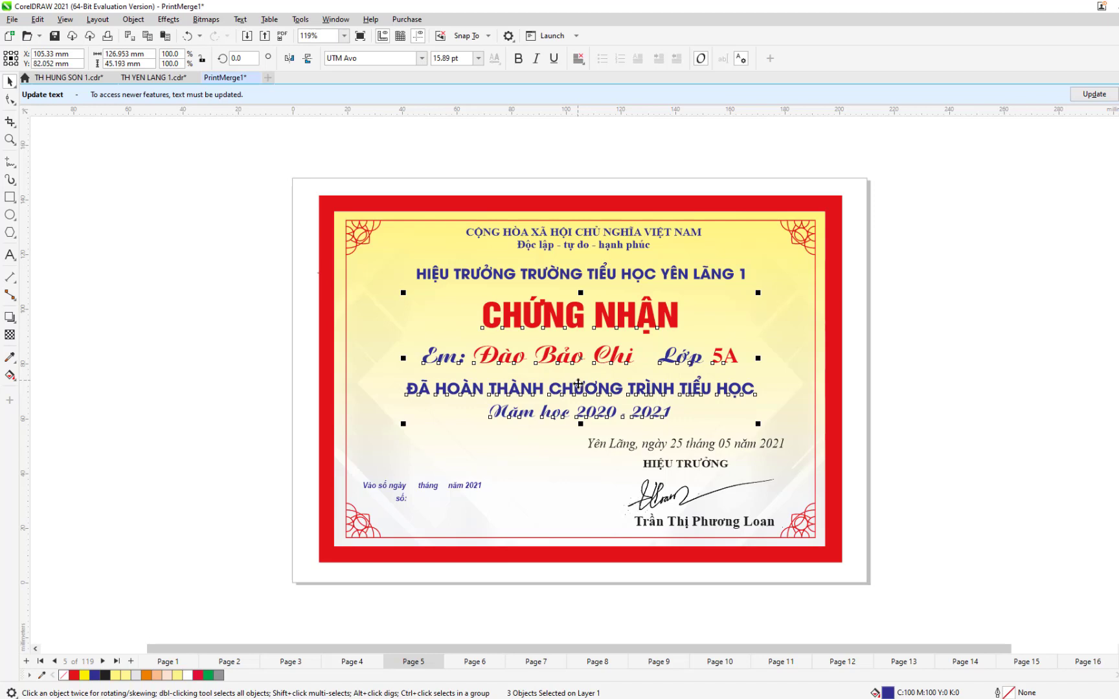
Centre the name line on page 6 and begin selecting texts on page 7
click(476, 662)
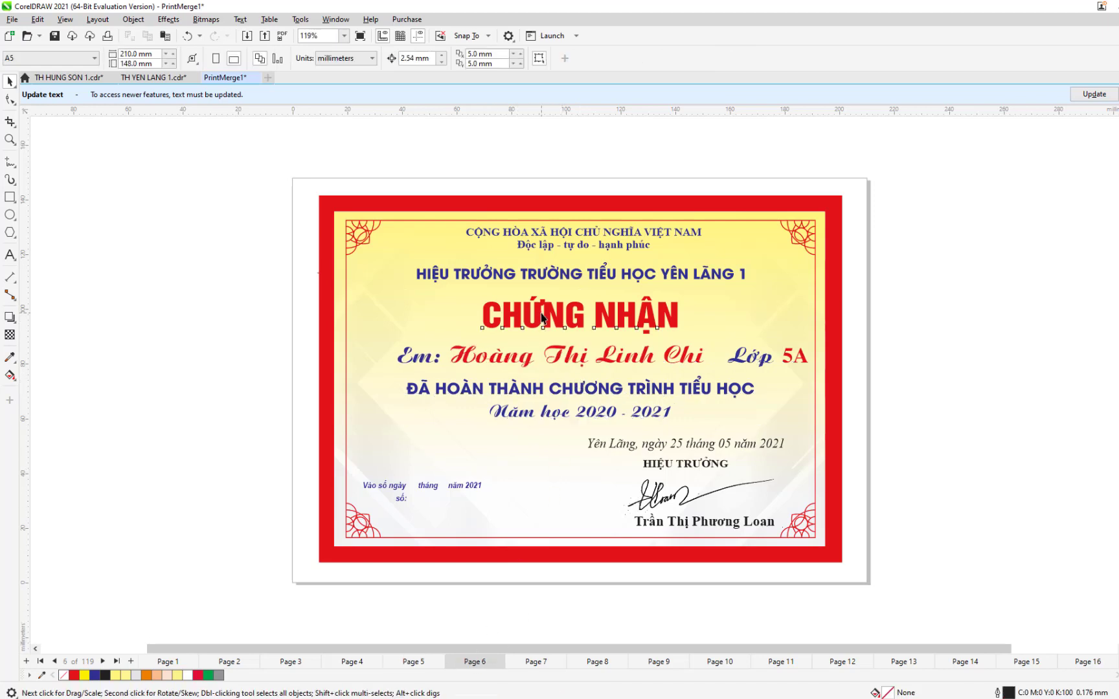
click(544, 320)
click(538, 361)
shift+click(523, 386)
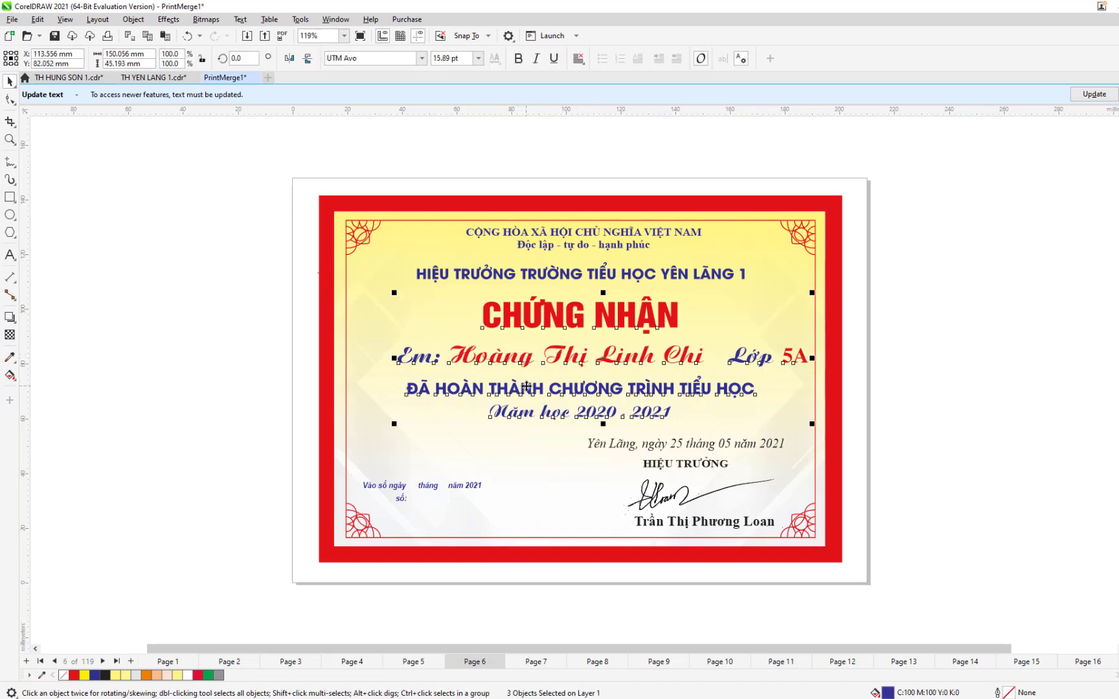
key(c)
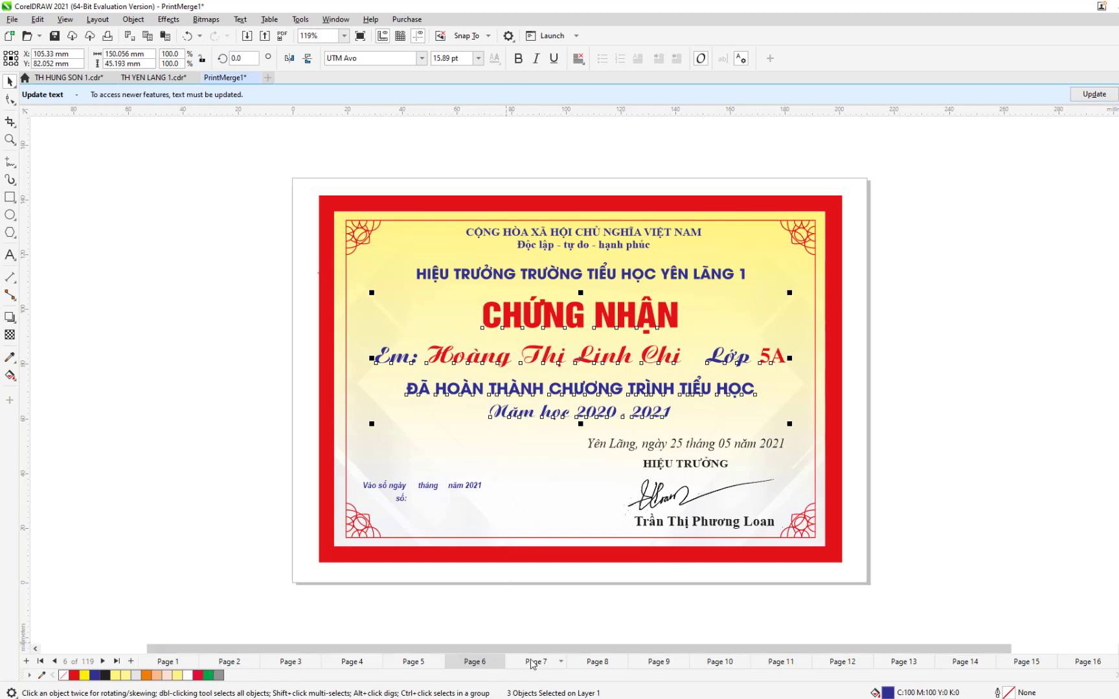
click(534, 662)
shift+click(553, 388)
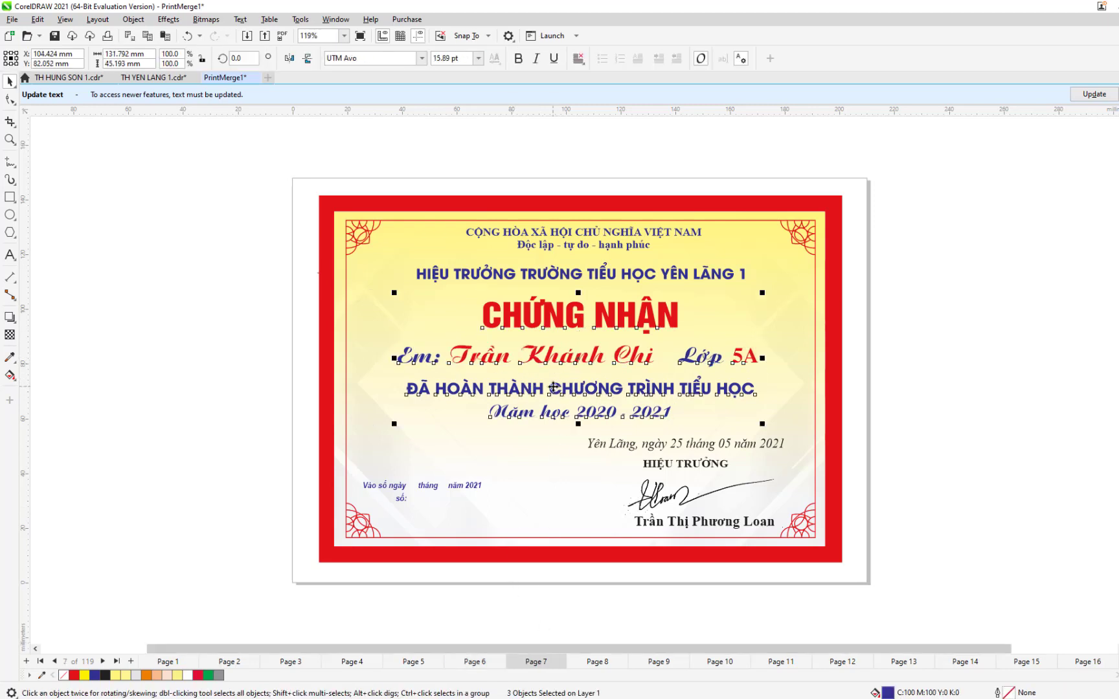
Select the title, name line and completion text together on pages 8 and 9
click(594, 663)
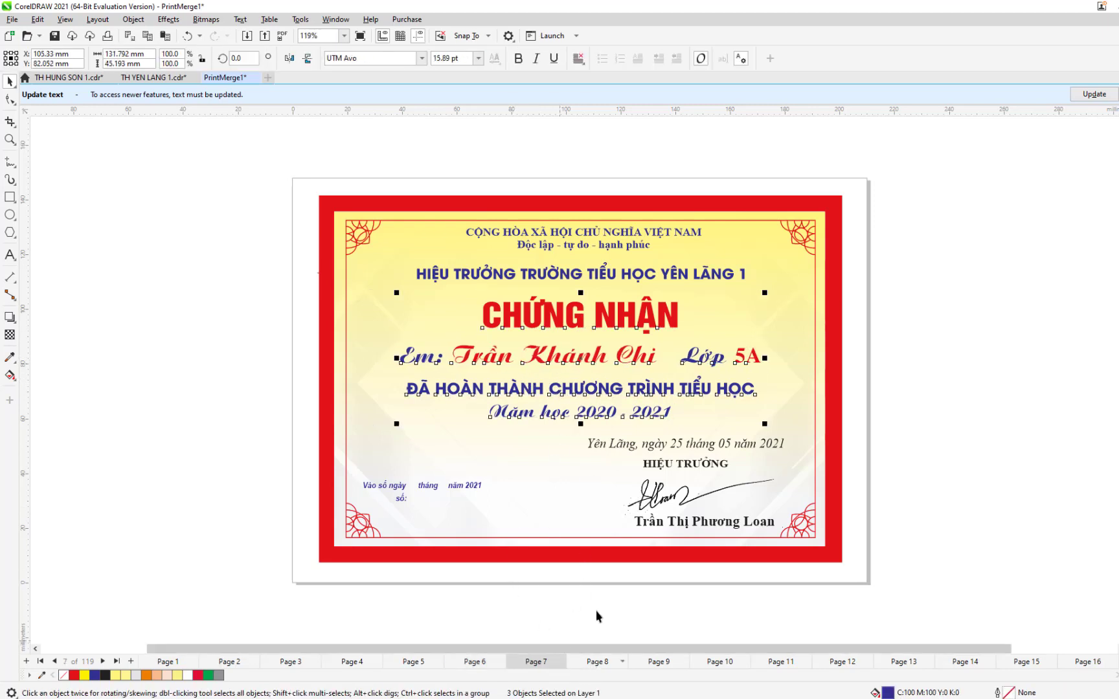
click(575, 328)
shift+click(573, 356)
shift+click(571, 390)
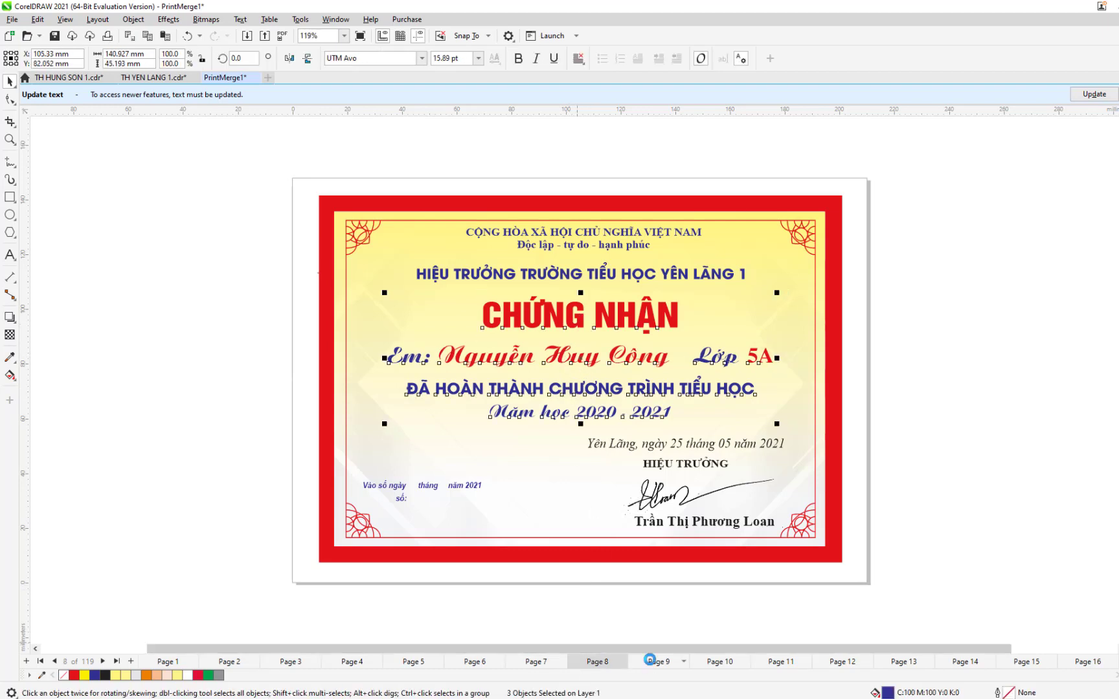
click(647, 663)
click(578, 320)
shift+click(563, 356)
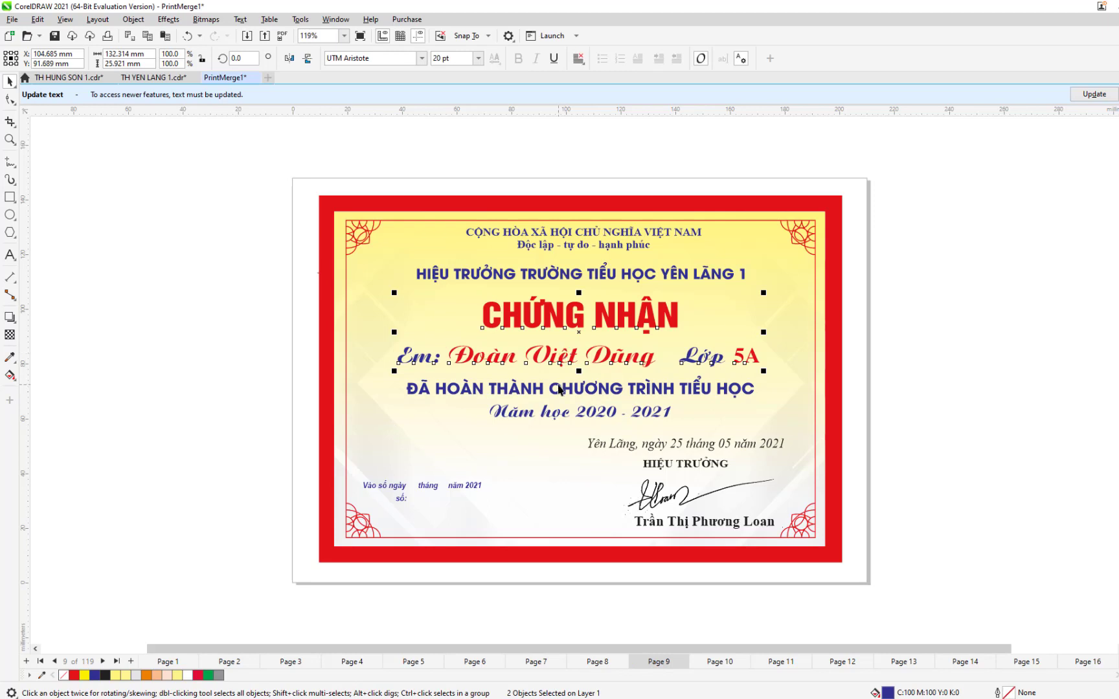
shift+click(560, 389)
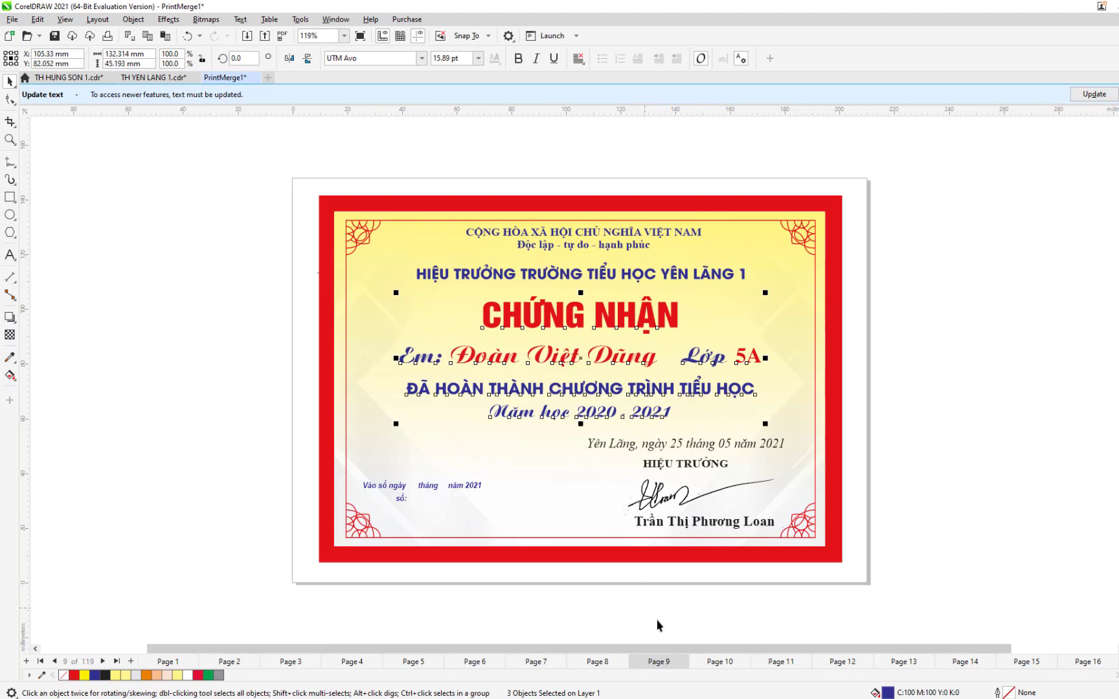
Select the title, name line and completion text together on pages 10 and 11
click(717, 662)
click(588, 324)
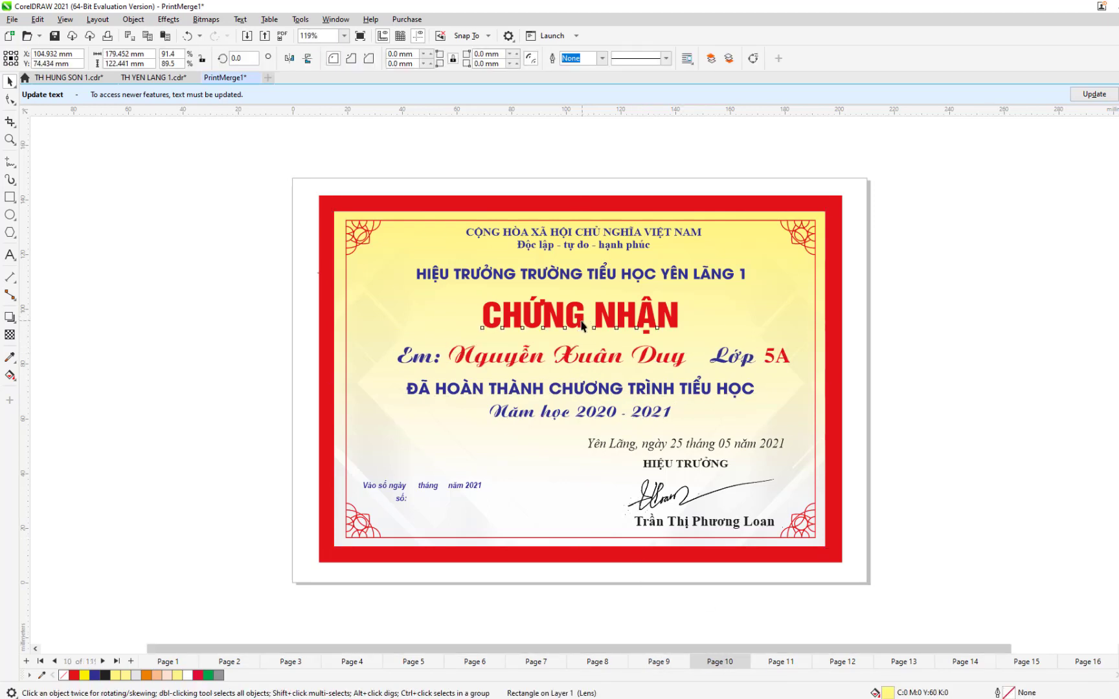
shift+click(571, 364)
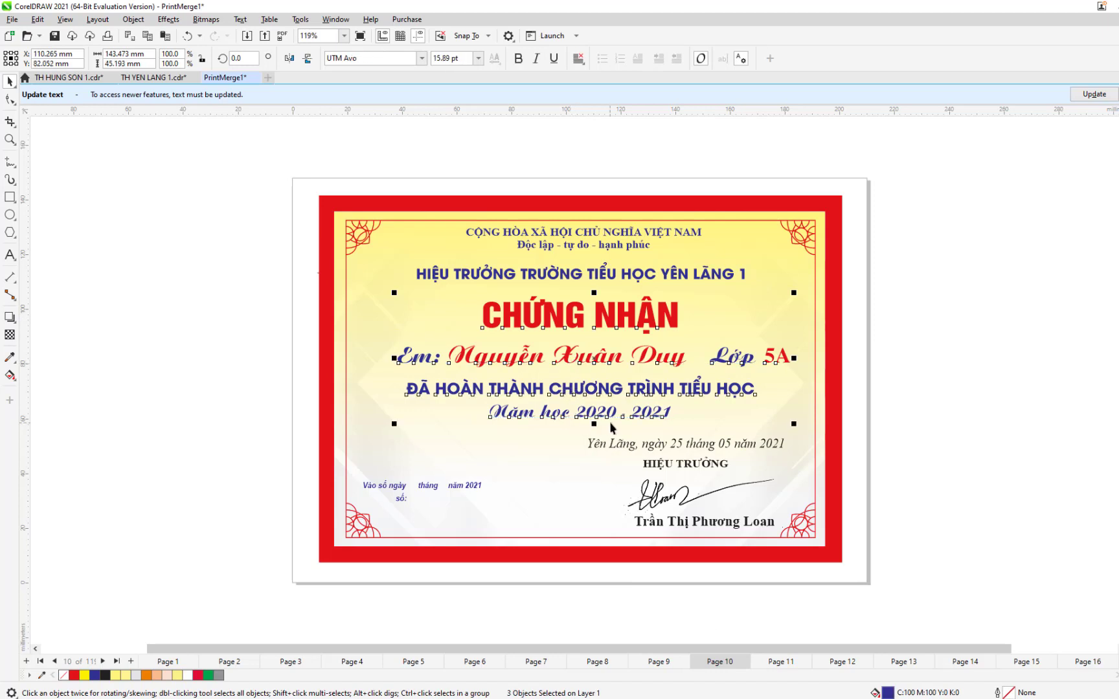
shift+click(586, 406)
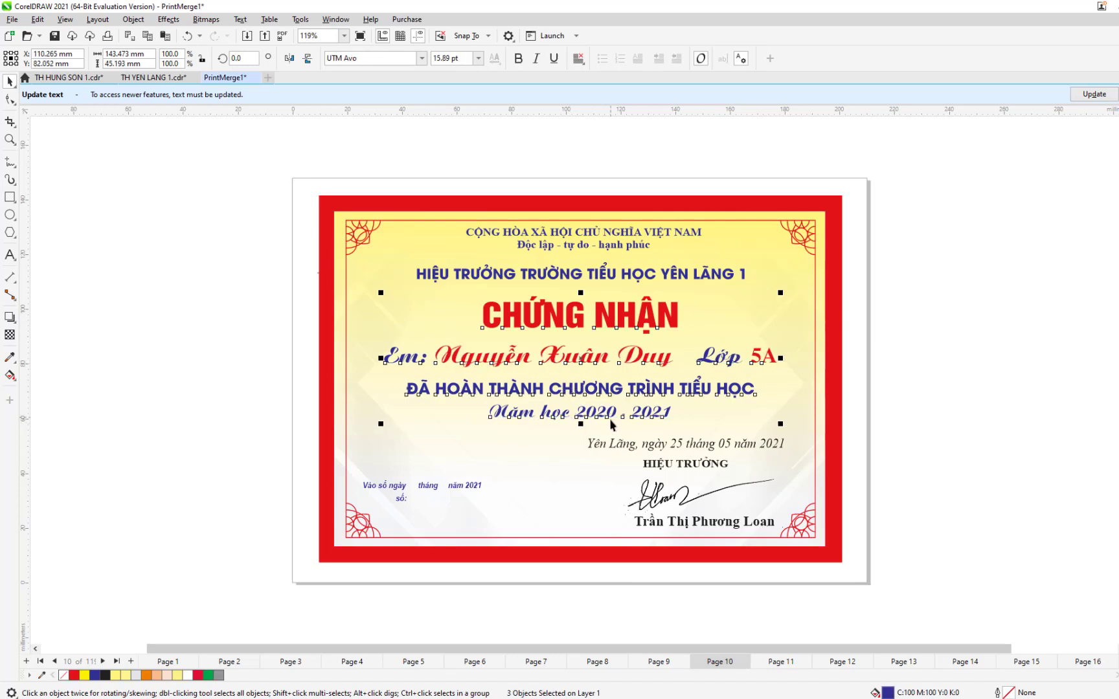
click(773, 661)
click(562, 327)
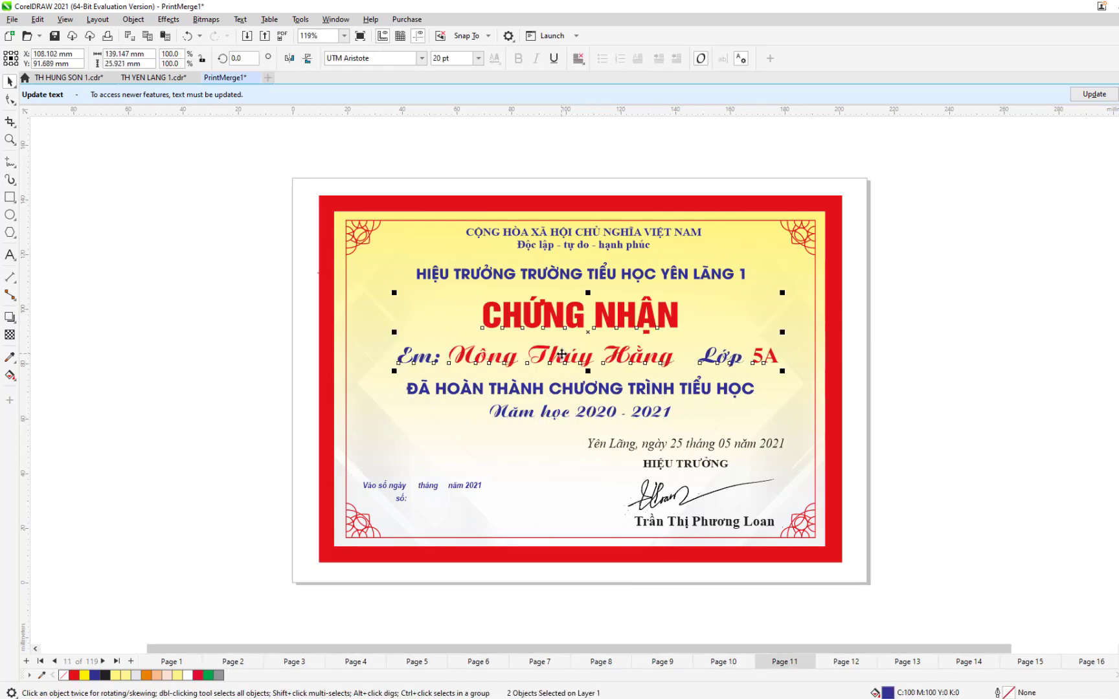
shift+click(562, 392)
shift+click(542, 368)
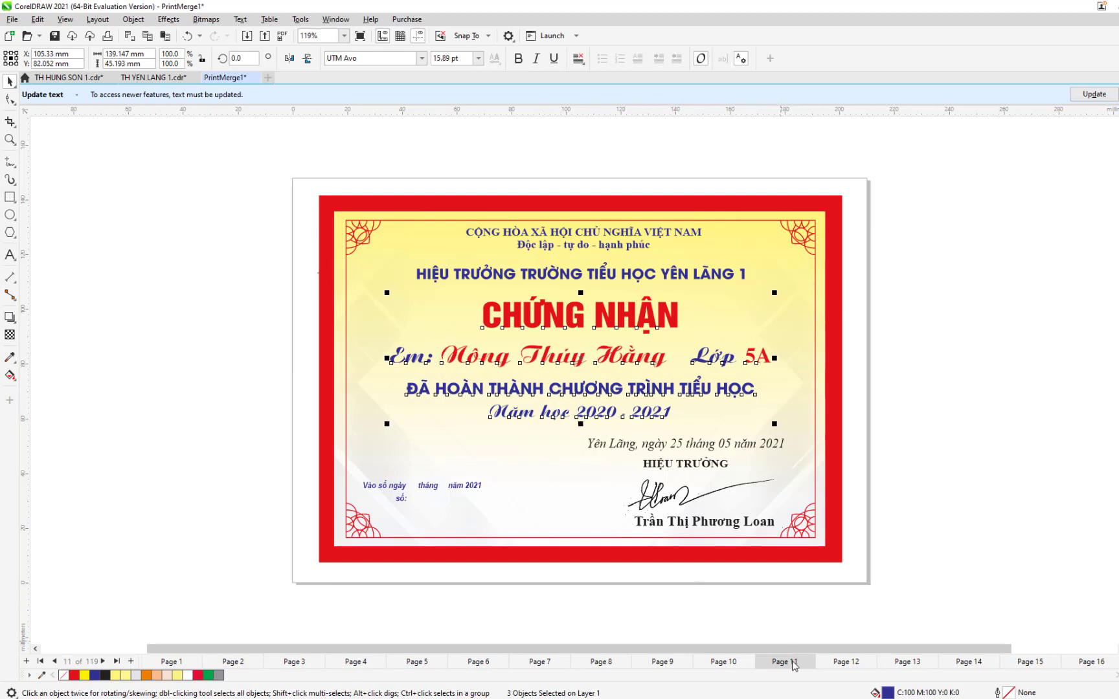
Select the title, name line and completion text together on pages 12 and 13
click(845, 661)
click(577, 328)
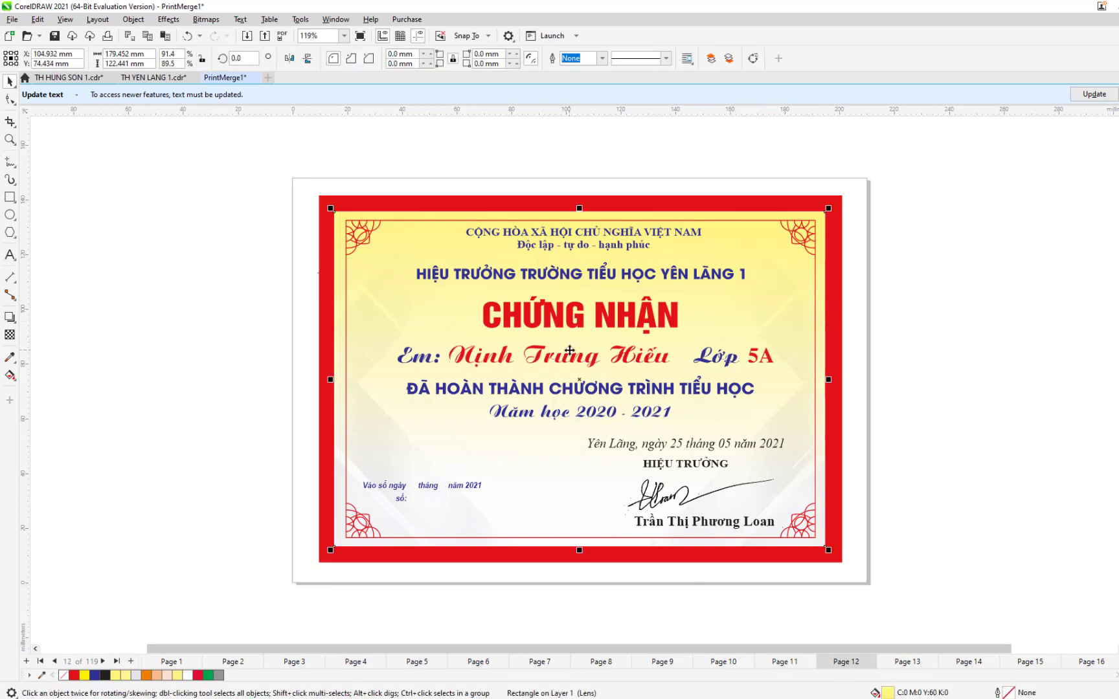
click(571, 334)
shift+click(563, 355)
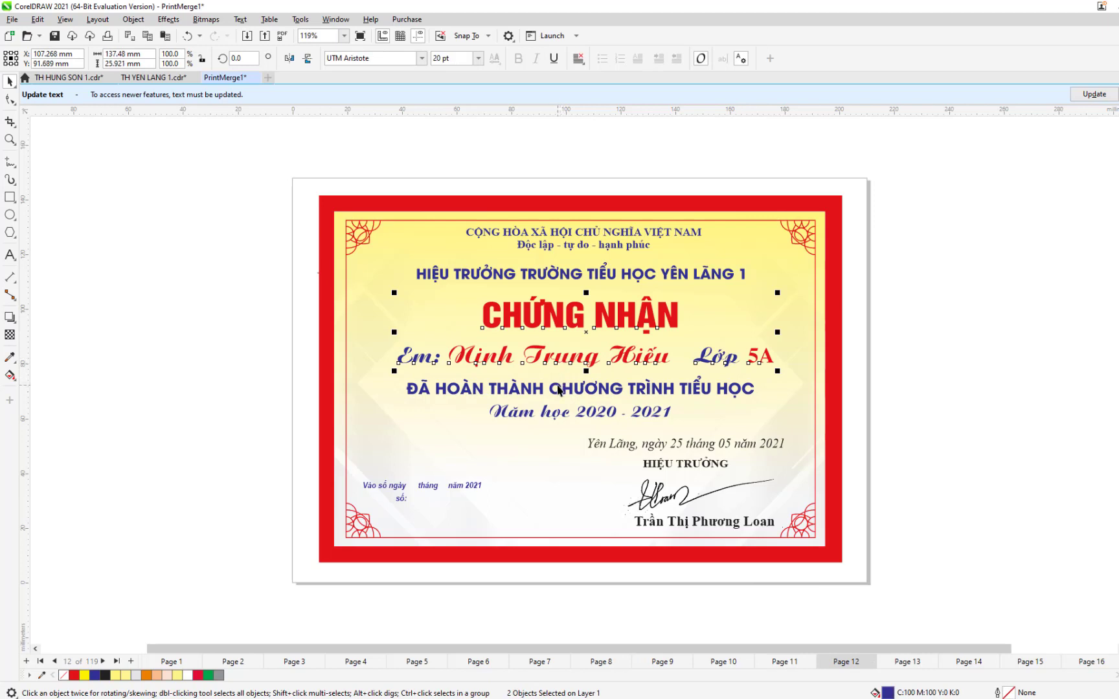
shift+click(558, 385)
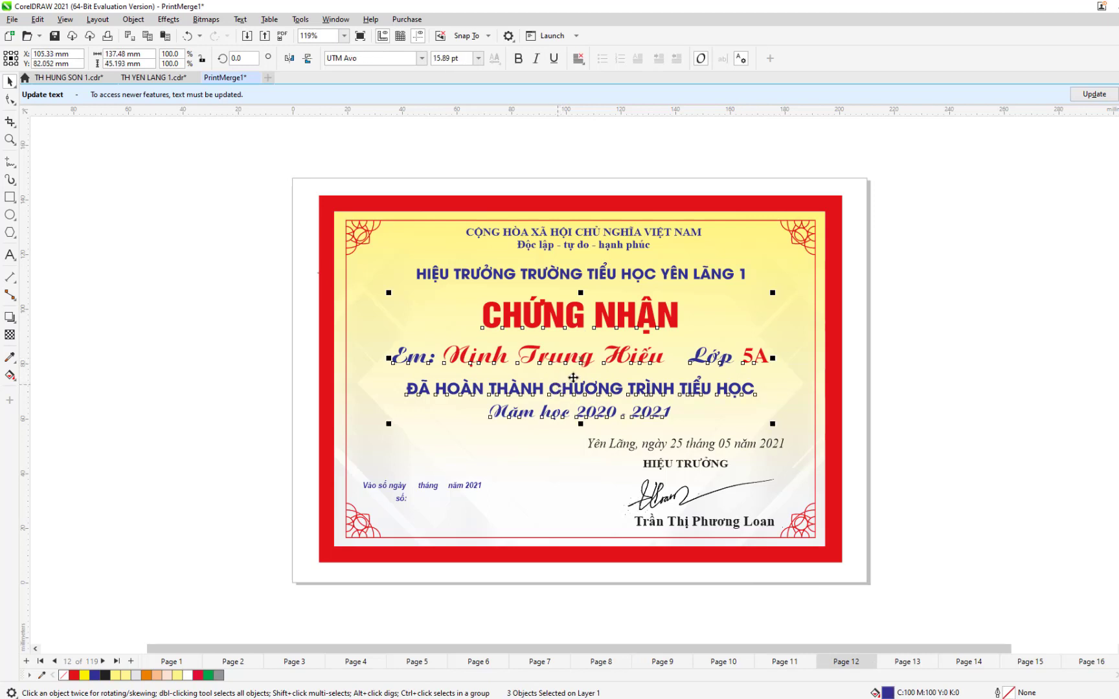
click(903, 663)
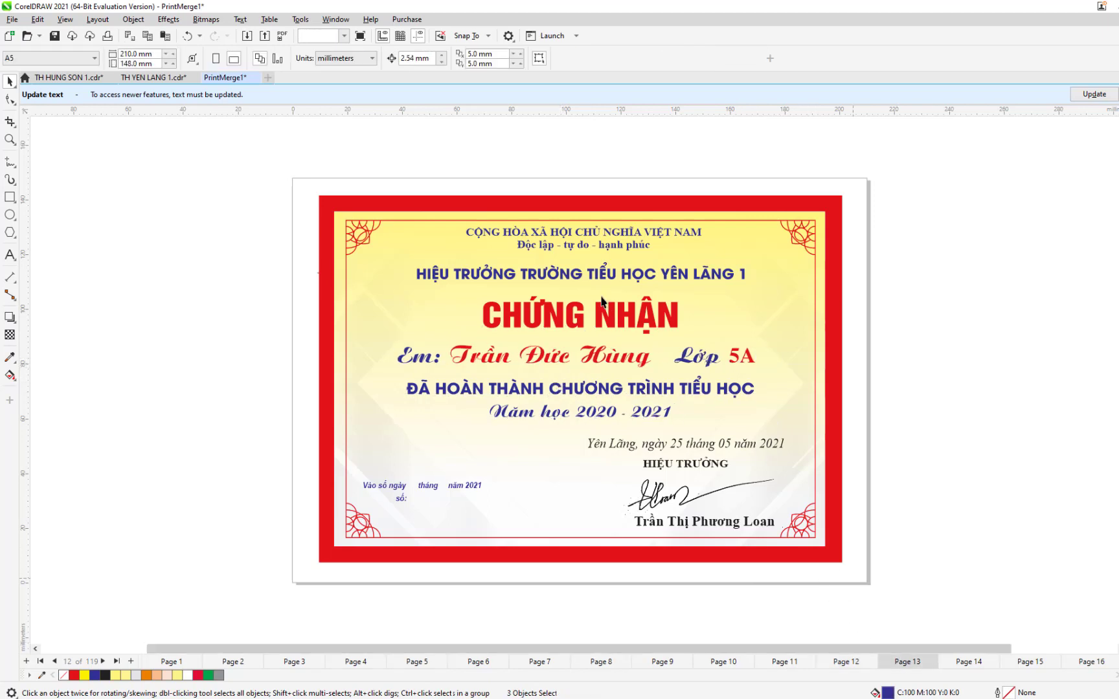
click(573, 322)
shift+click(563, 360)
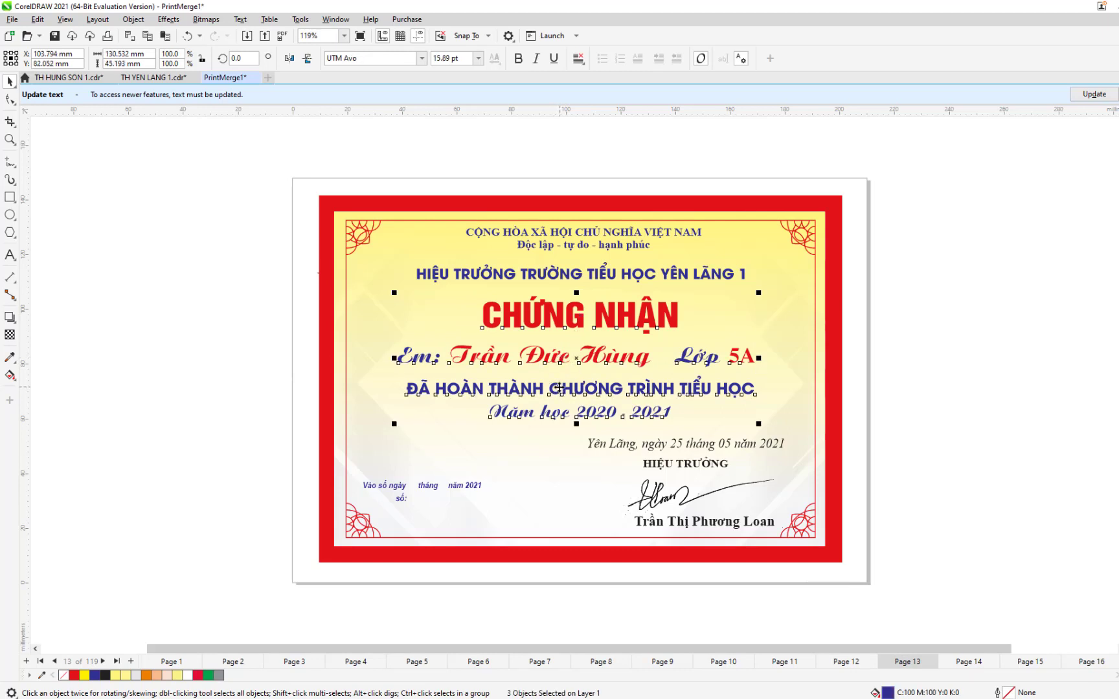
shift+click(660, 412)
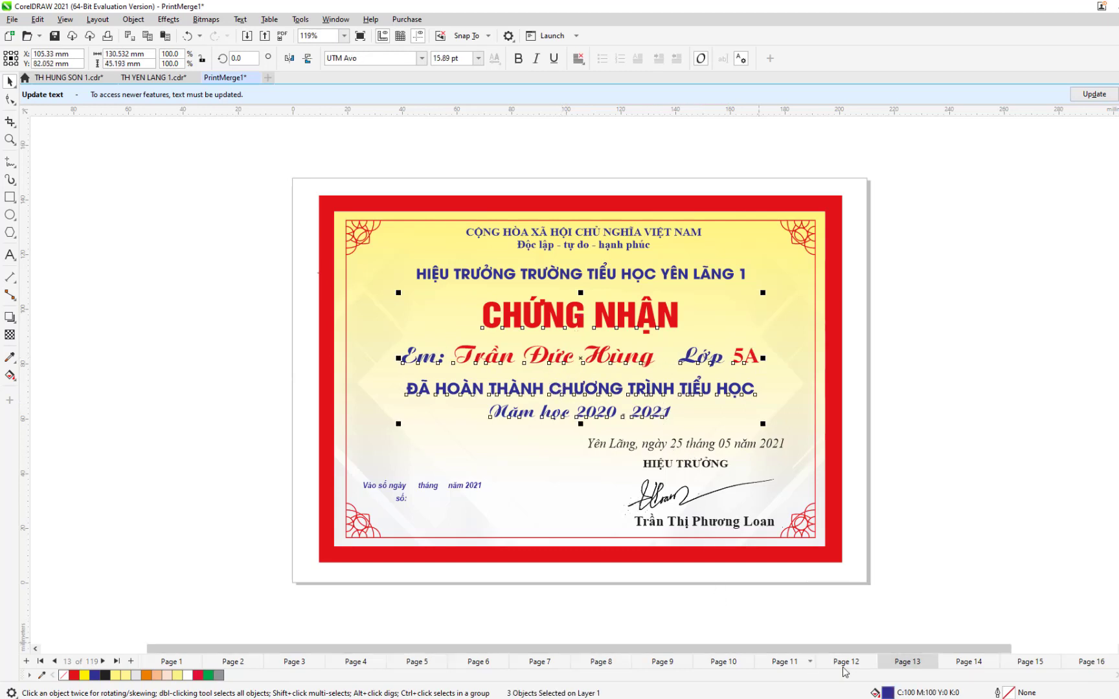
Centre page 14's name line and select page 15's three text blocks
click(957, 662)
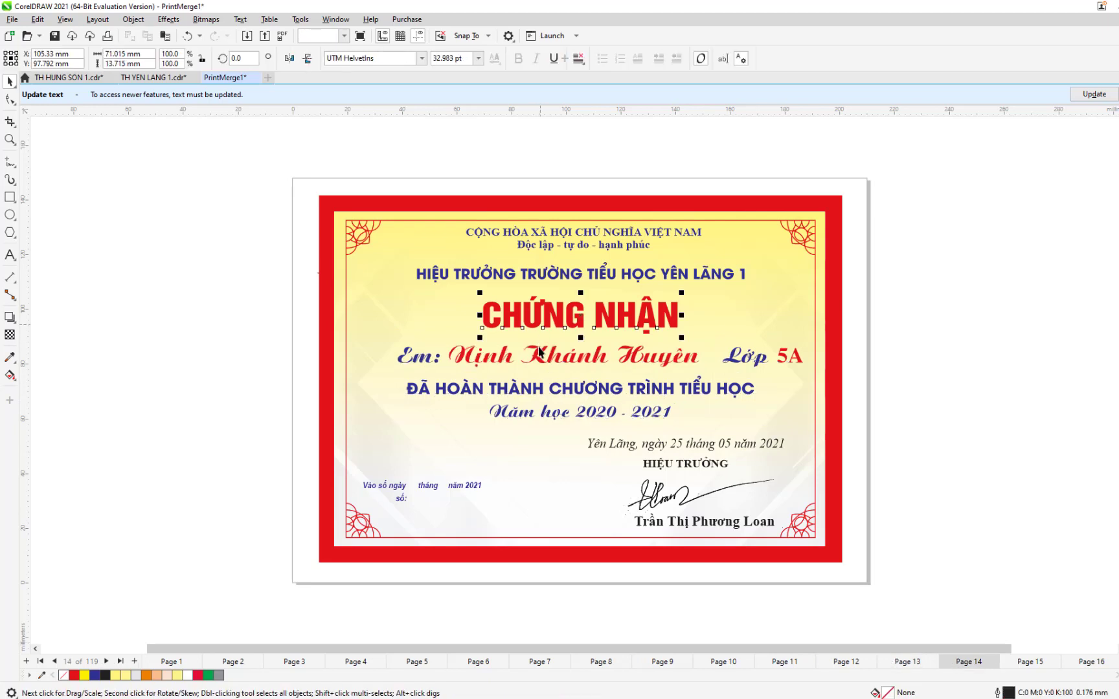
key(c)
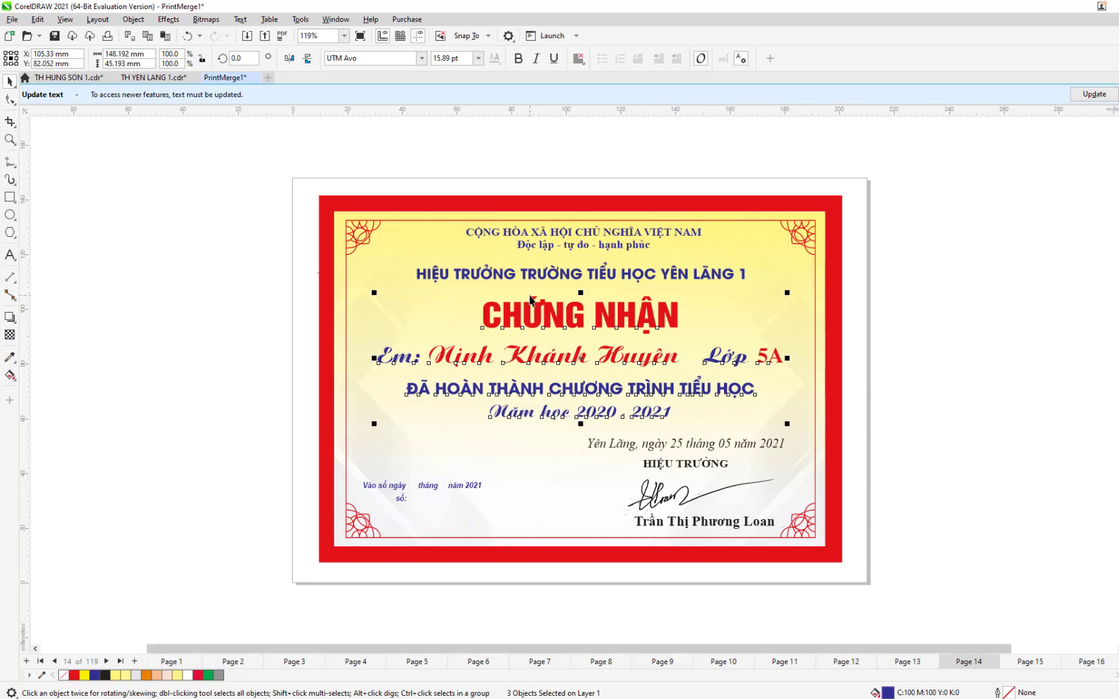
click(1028, 662)
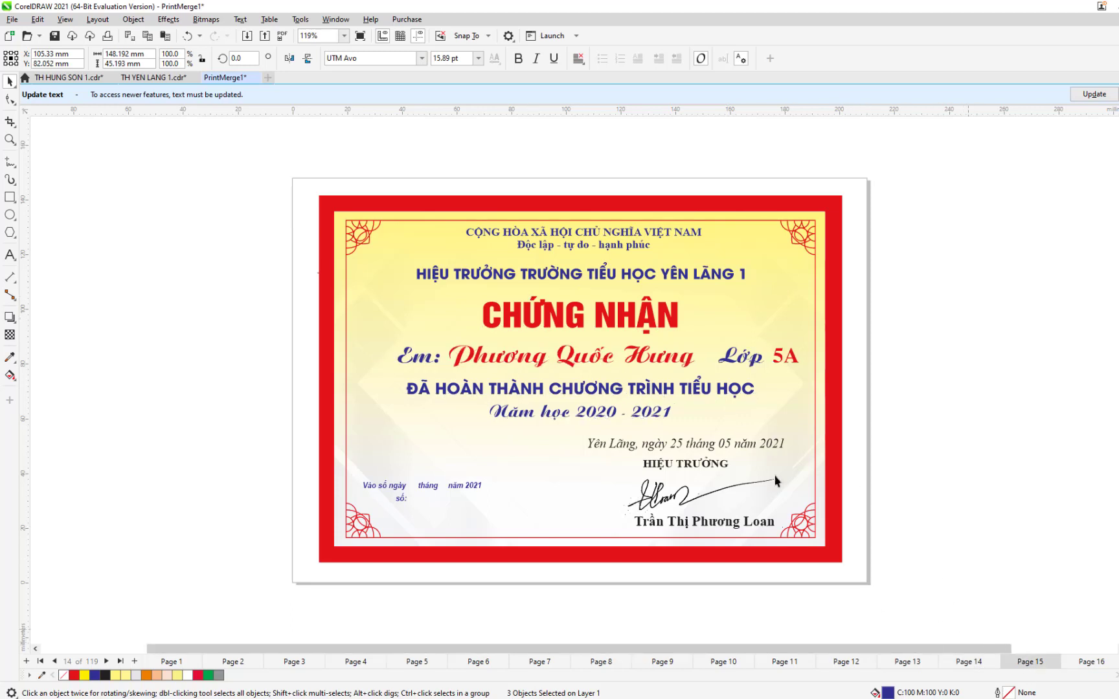
click(579, 315)
shift+click(565, 373)
shift+click(562, 393)
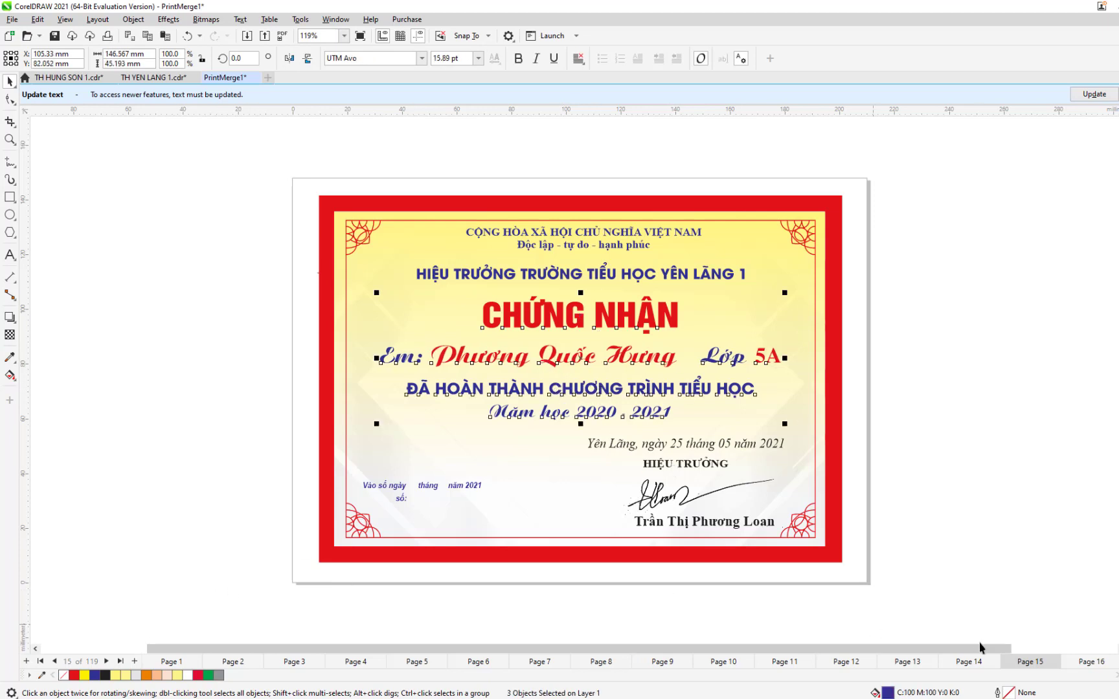
Select the CHỨNG NHẬN title, name line and completion text on page 16
click(1085, 663)
click(516, 323)
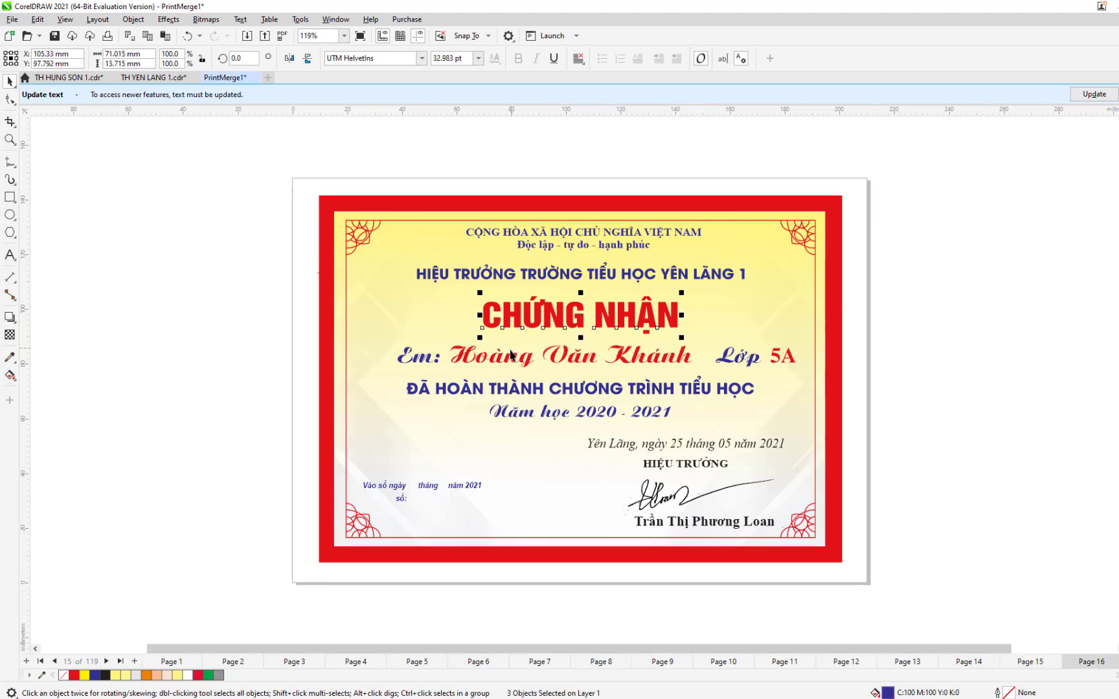
shift+click(508, 360)
shift+click(506, 386)
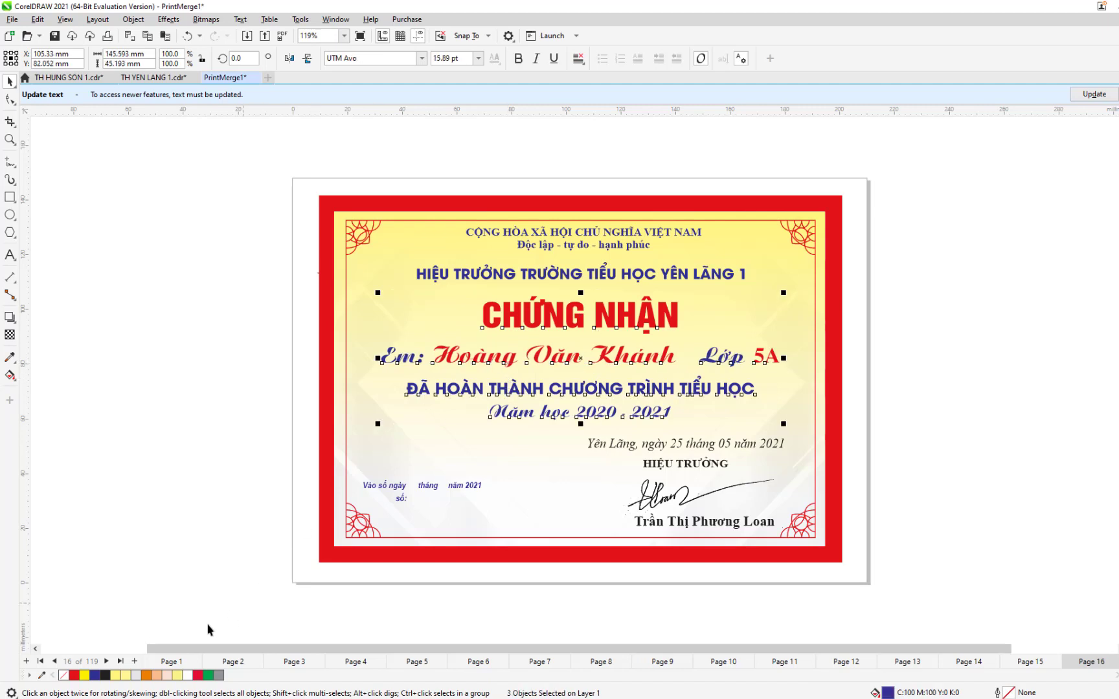
Centre the name line under CHỨNG NHẬN on pages 17 and 18
click(106, 661)
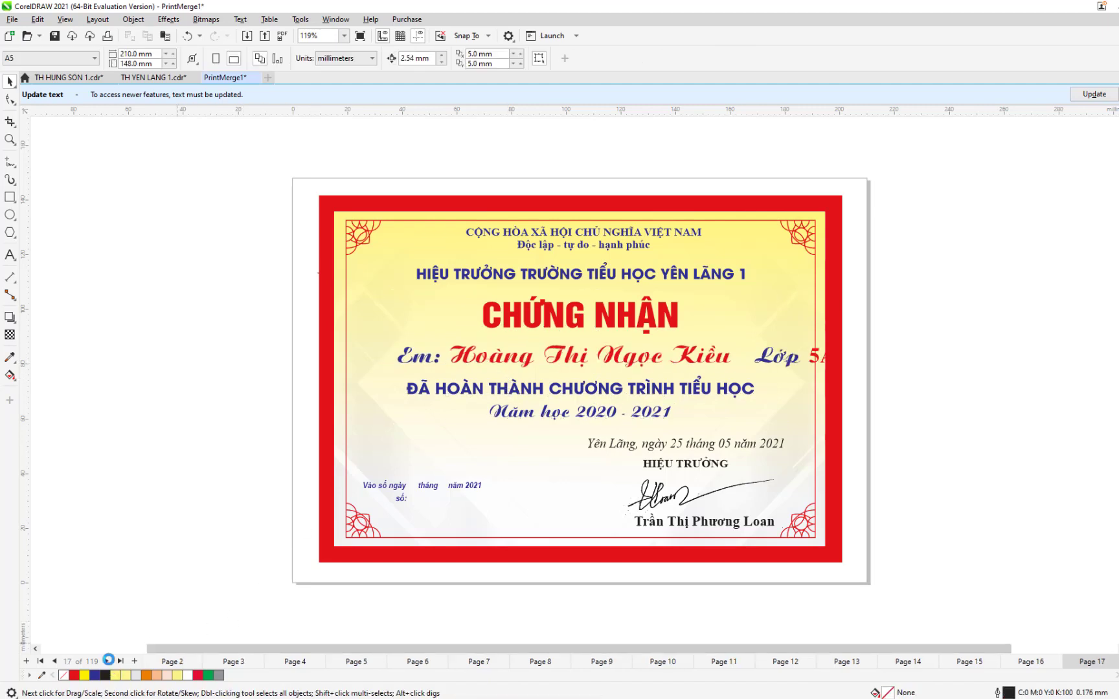
click(525, 323)
shift+click(523, 358)
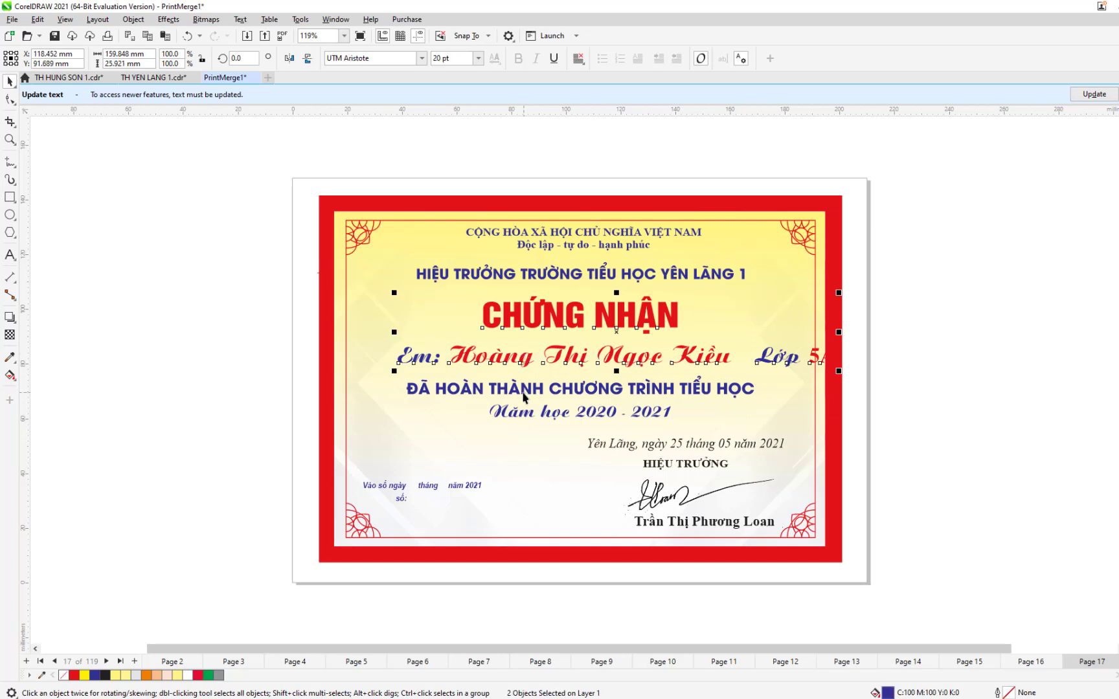
shift+click(524, 393)
key(c)
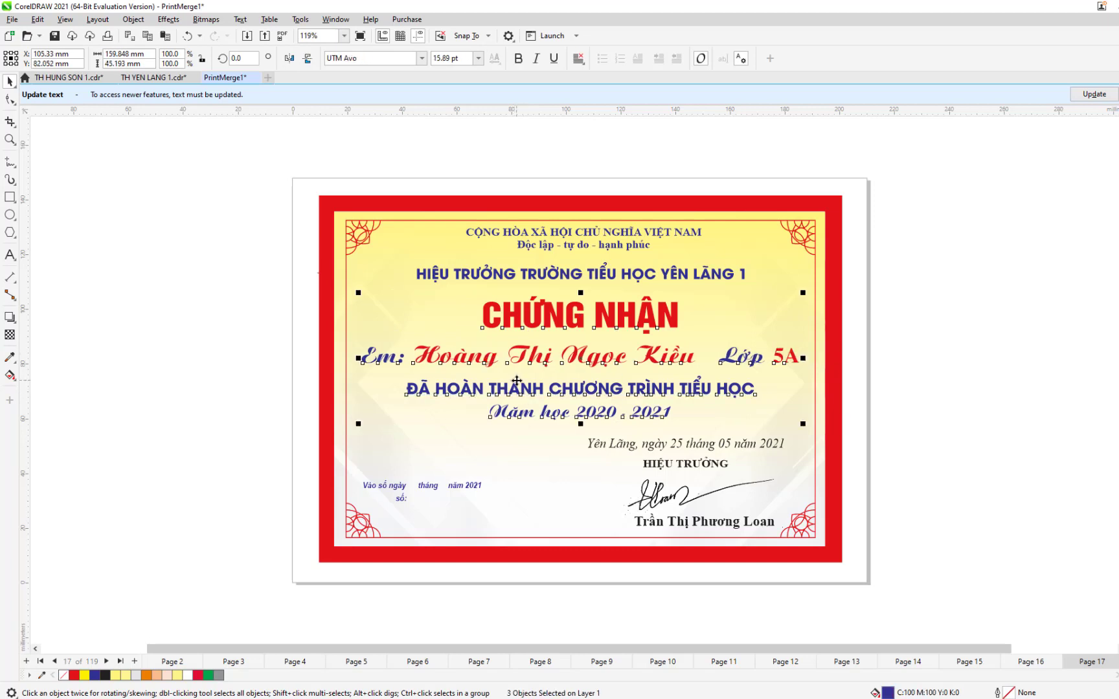
click(106, 661)
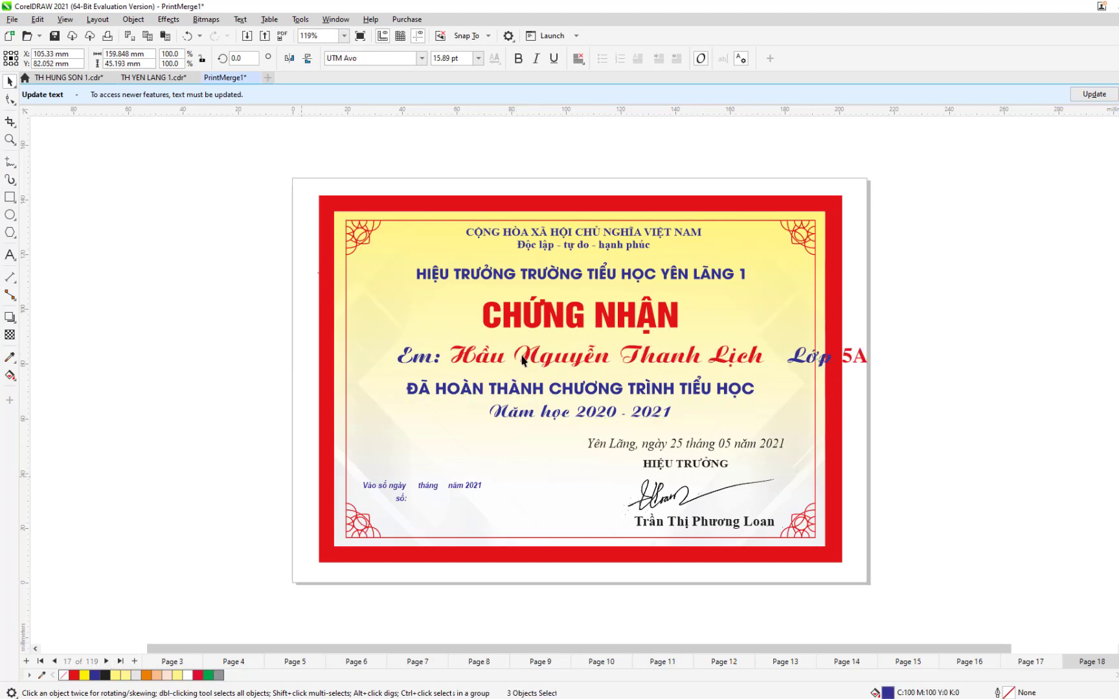
click(564, 327)
shift+click(558, 363)
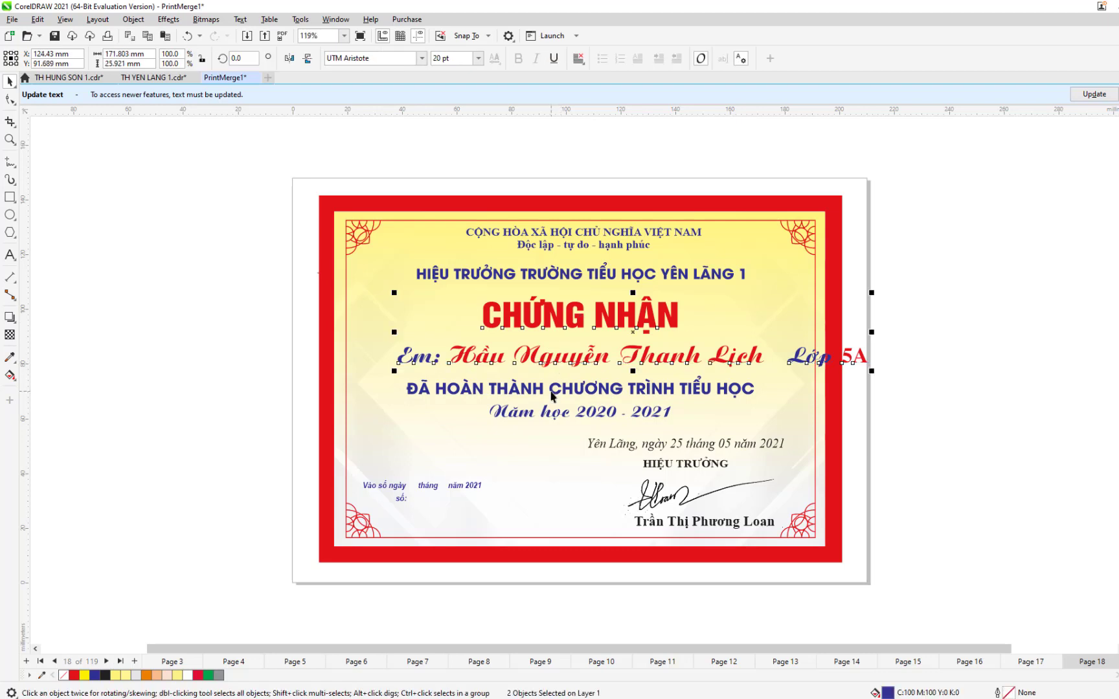
shift+click(554, 392)
key(c)
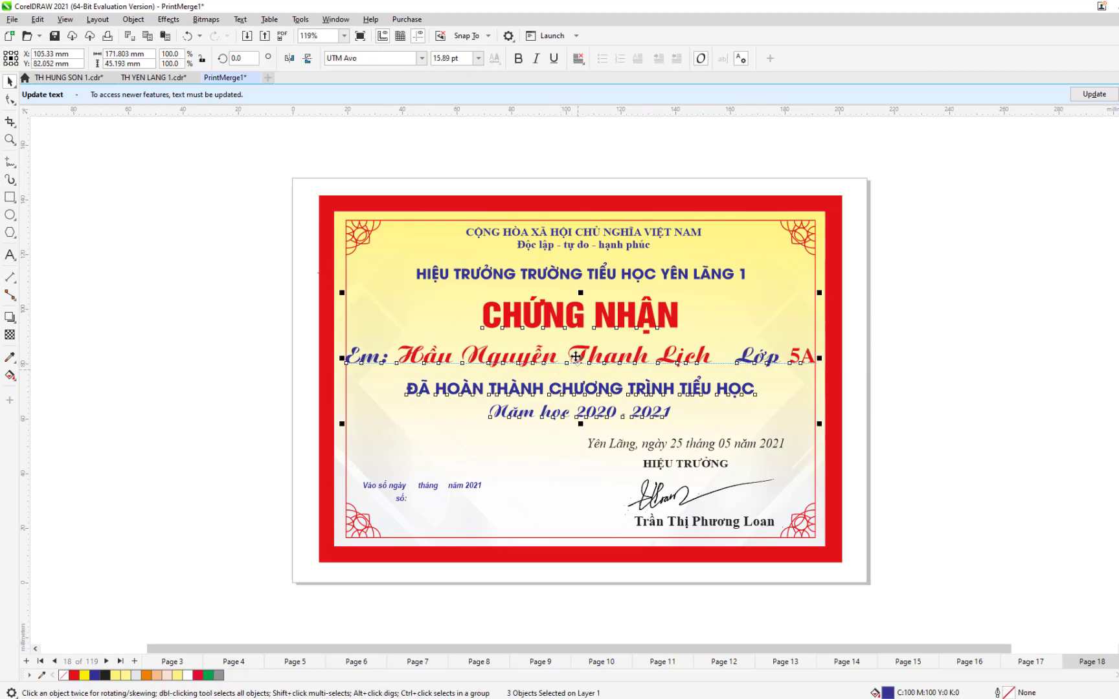
Narrow page 18's name and class line so it fits inside the border
key(Escape)
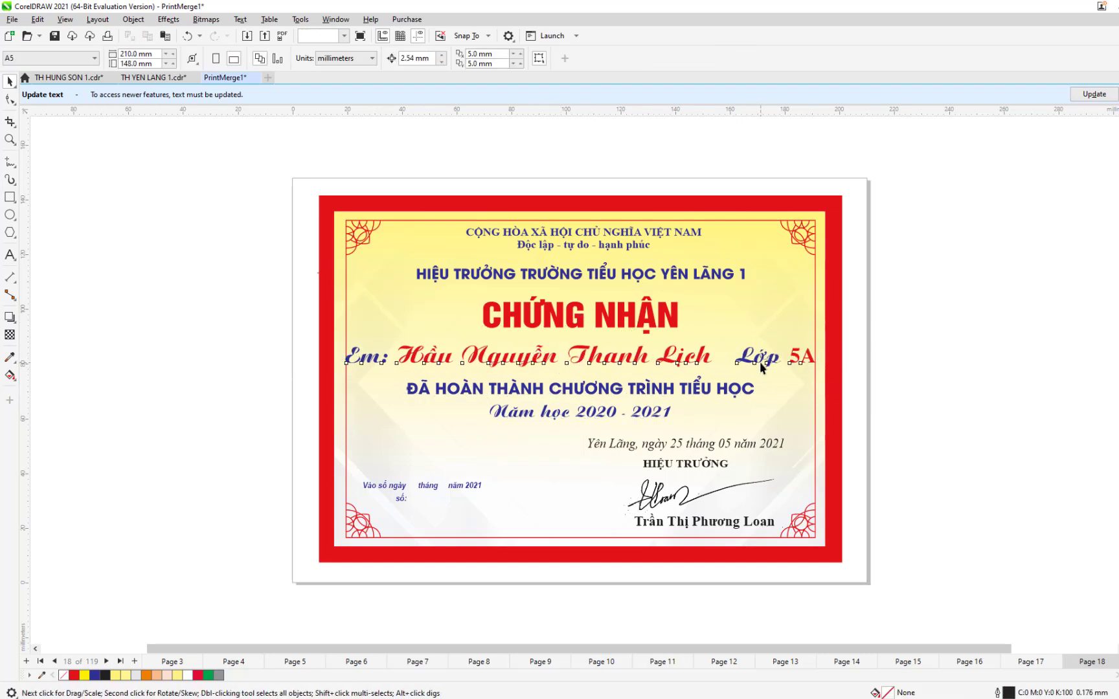
click(764, 362)
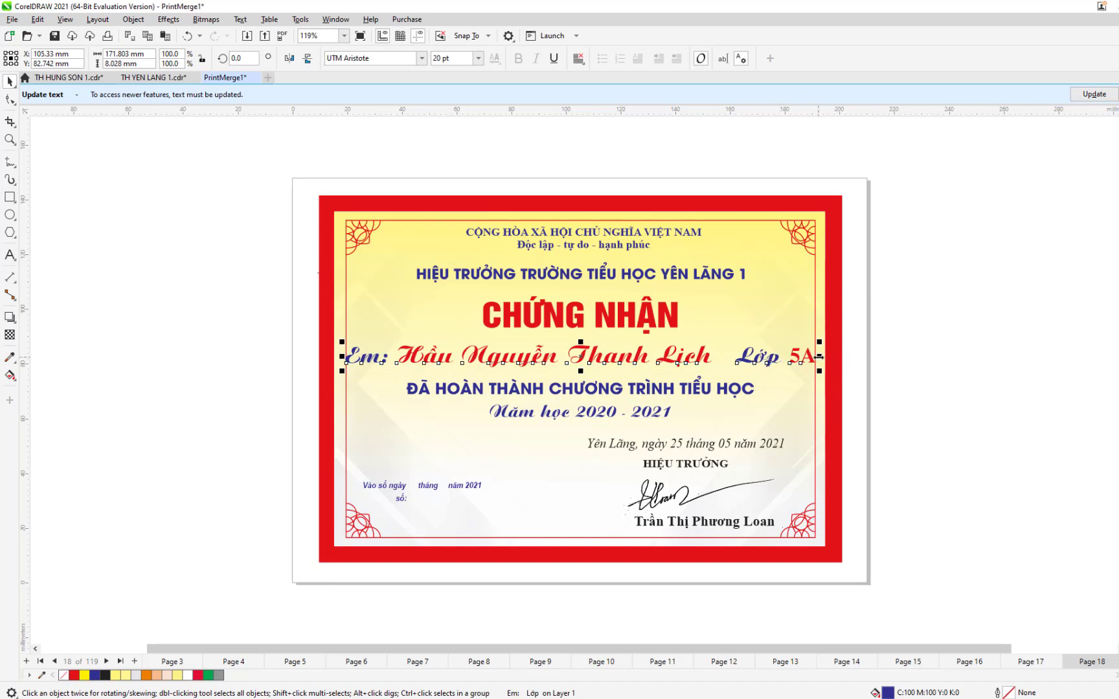
drag(818, 356, 789, 356)
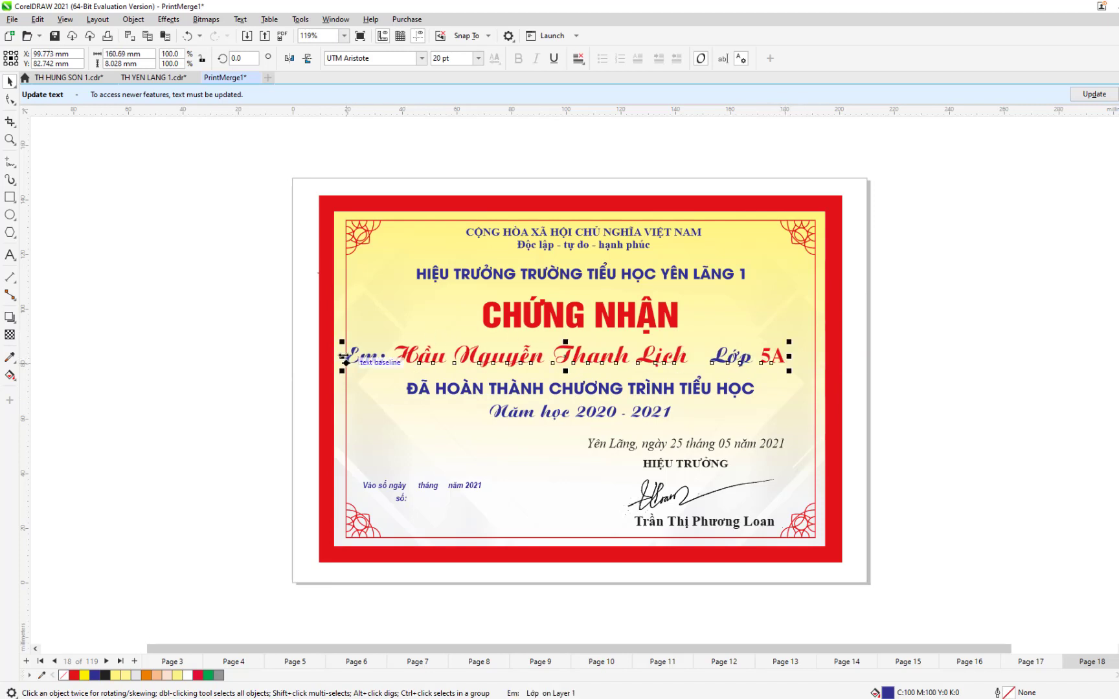
drag(343, 356, 369, 356)
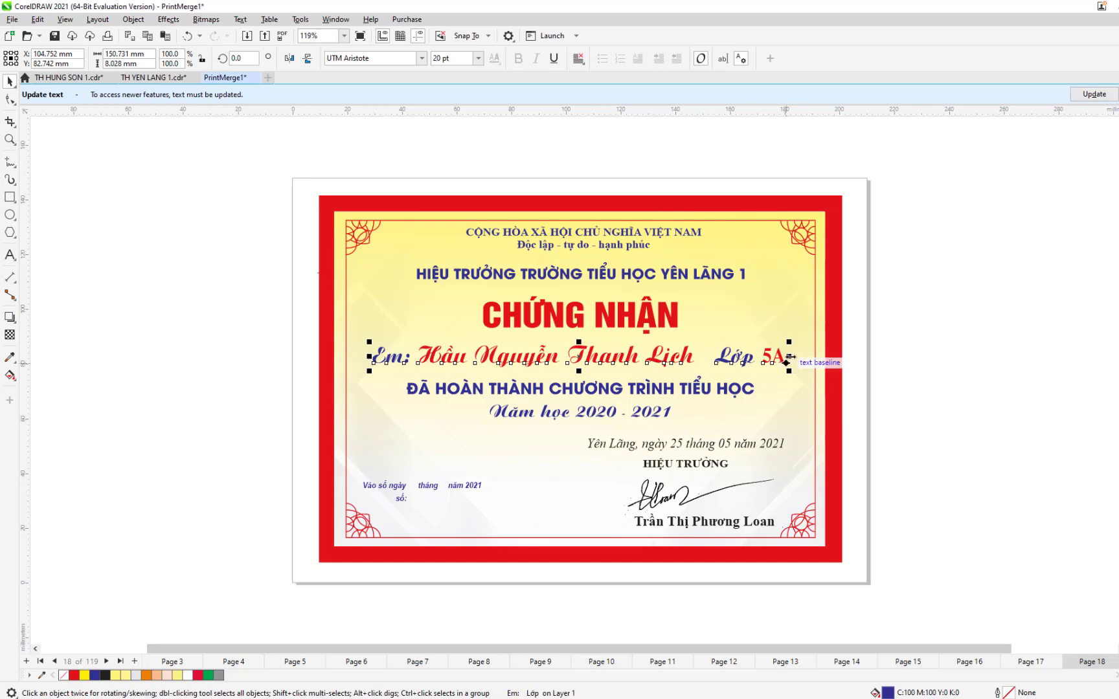
drag(789, 356, 796, 356)
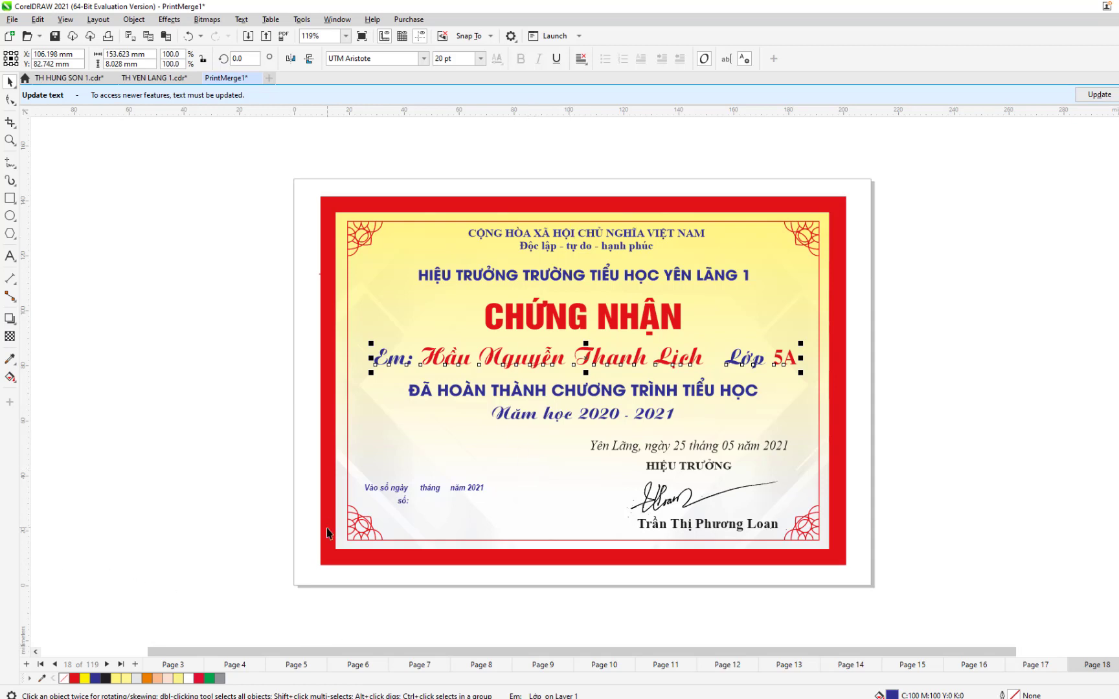
Align the name line with the title and completion text on pages 19 and 20
click(108, 666)
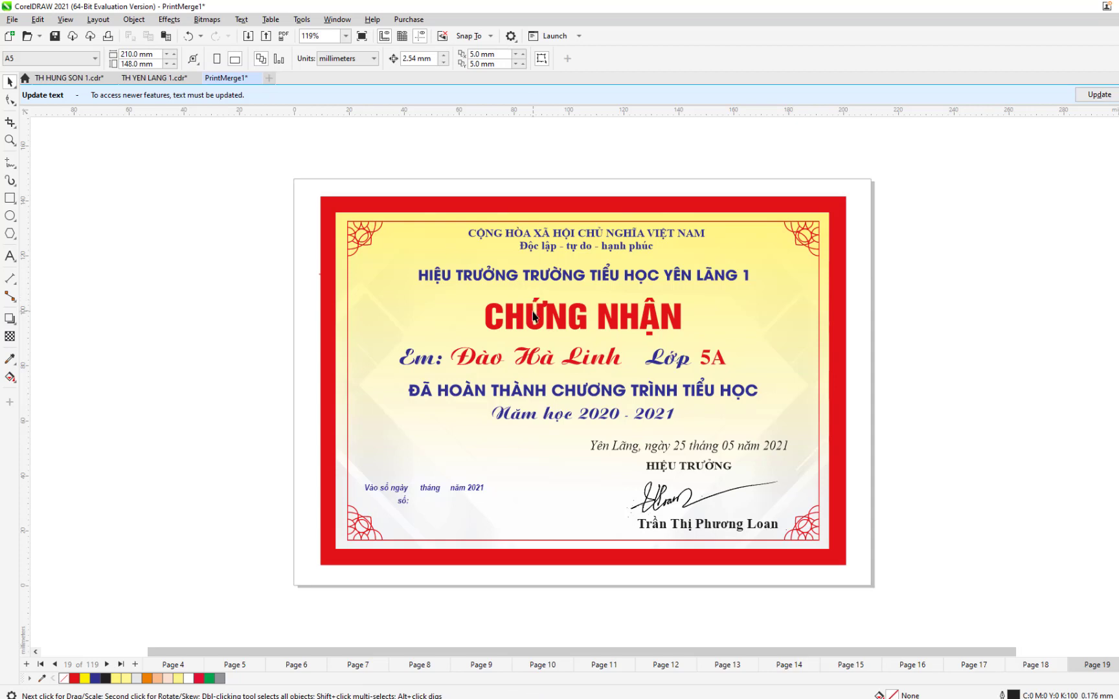
click(524, 366)
shift+click(529, 390)
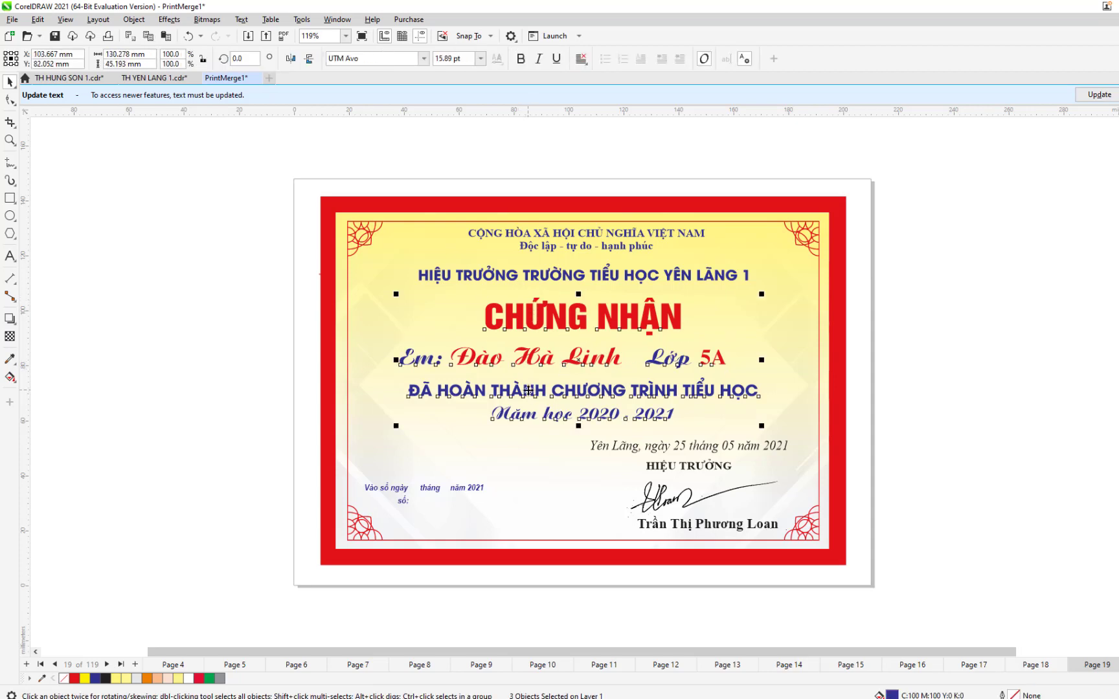
key(e)
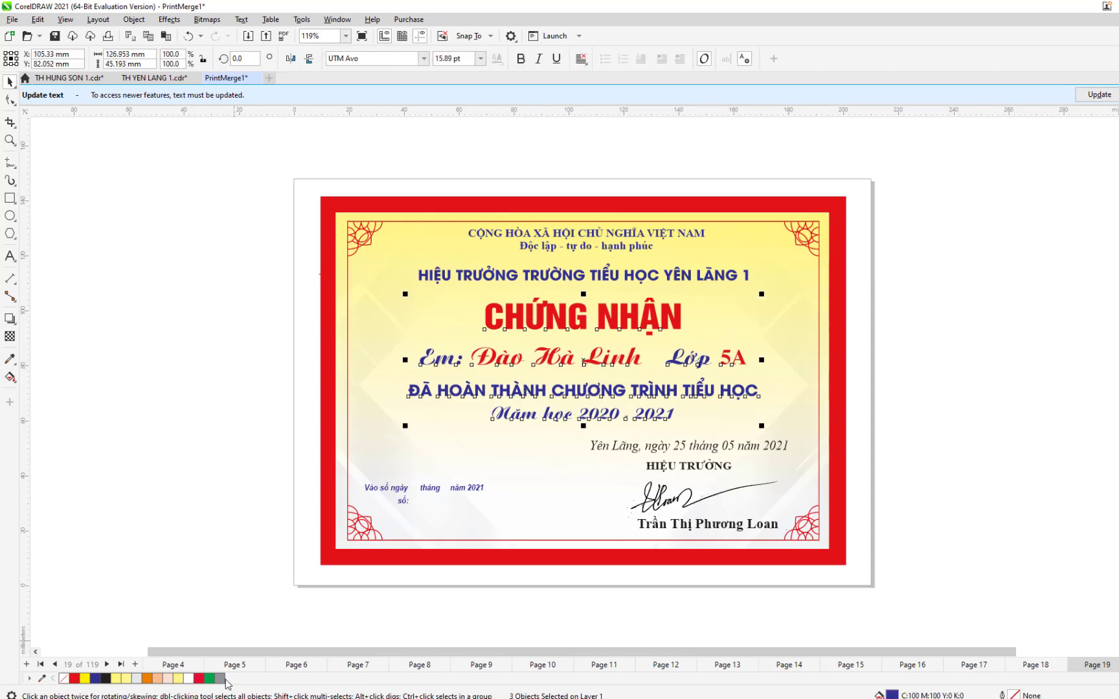
click(107, 664)
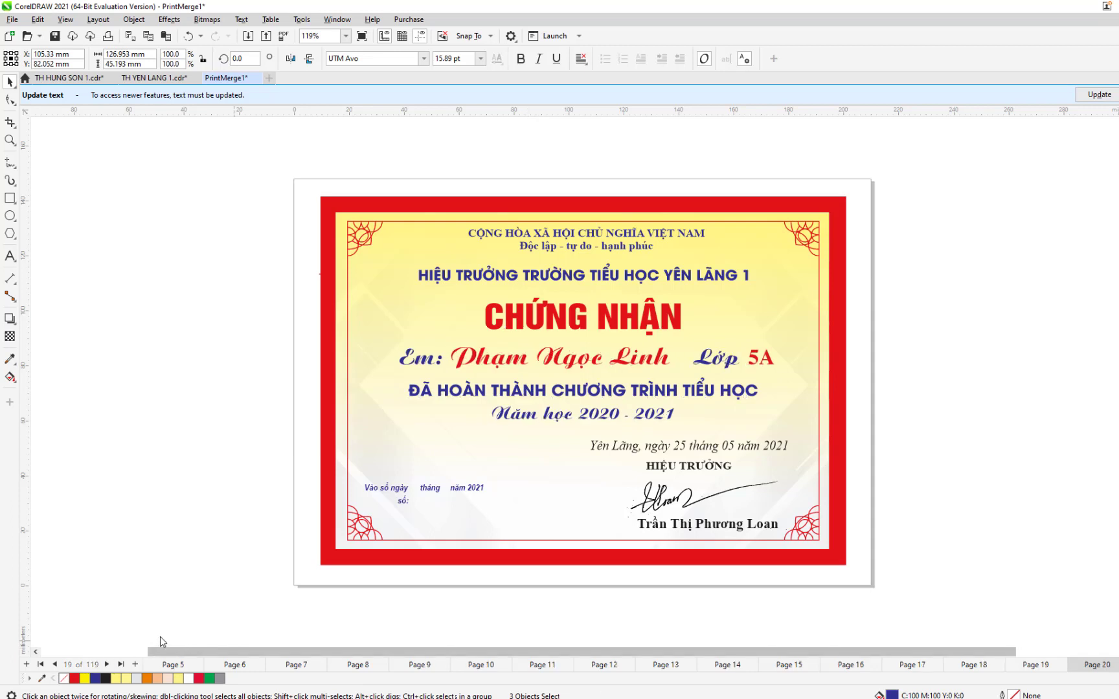
click(547, 320)
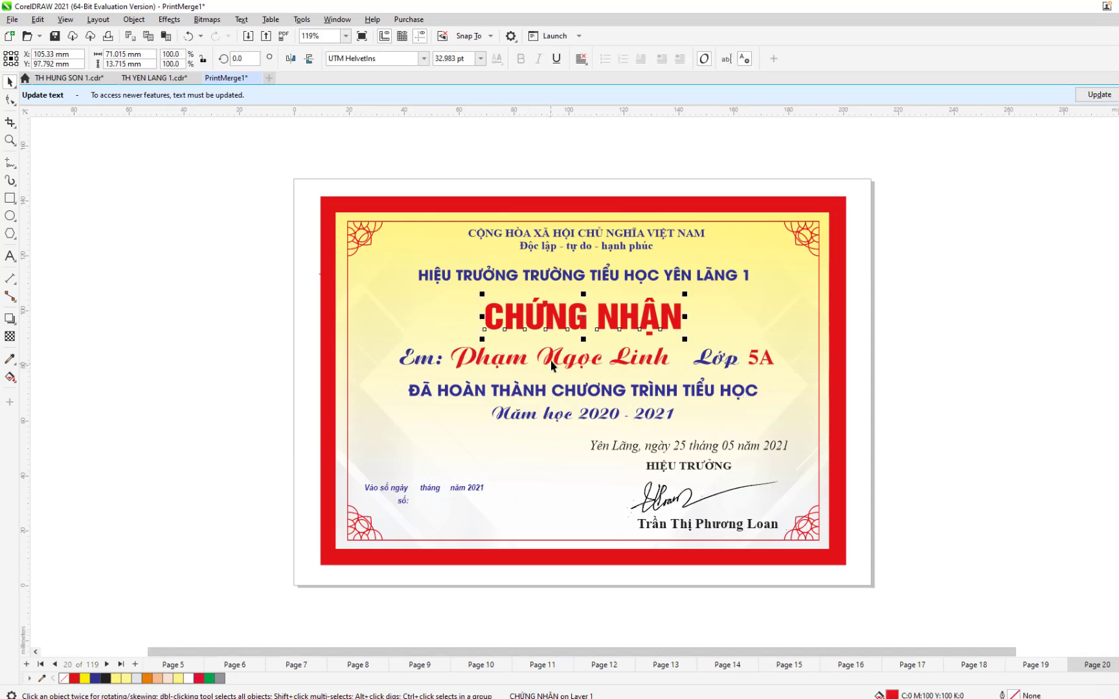
shift+click(550, 367)
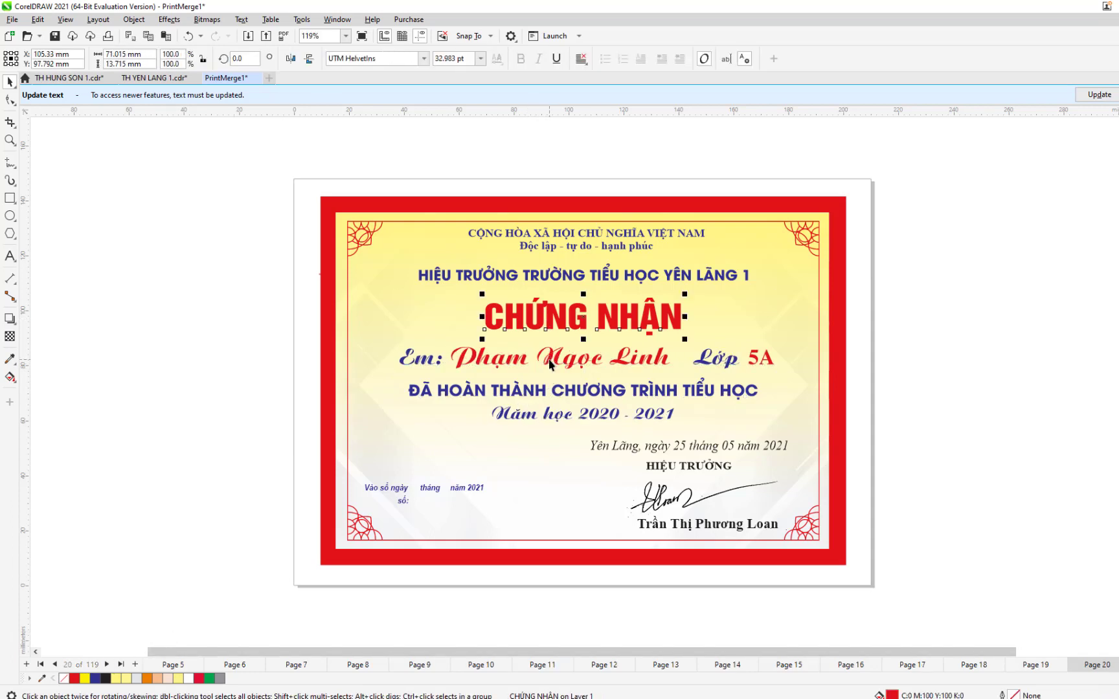
shift+click(544, 393)
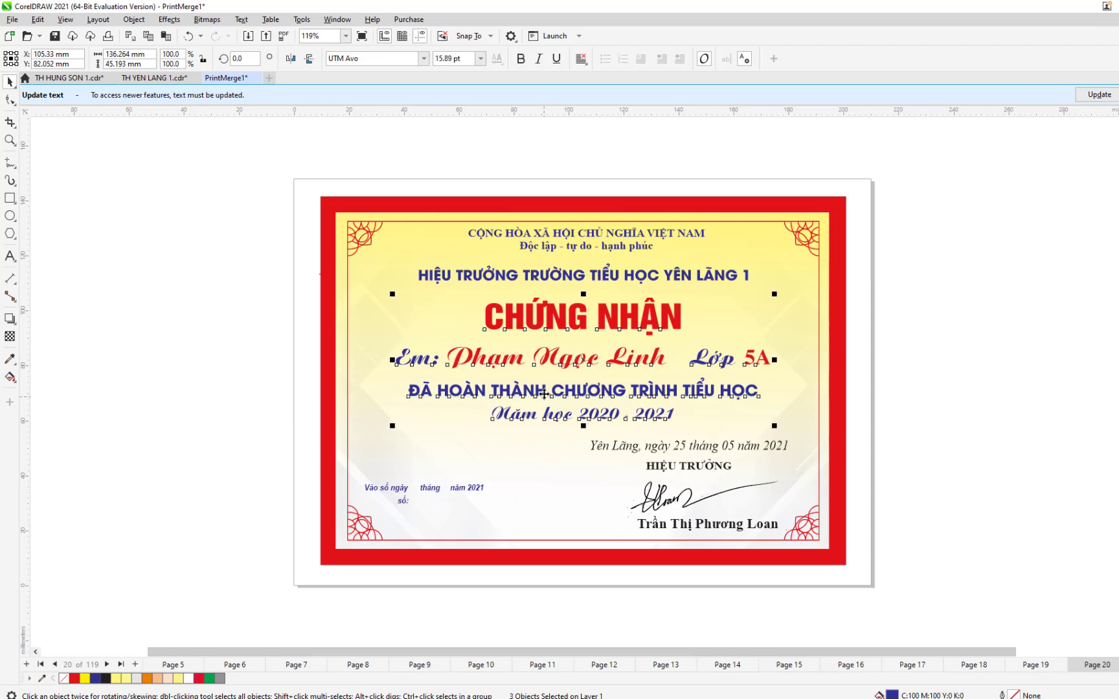
Select the title, name line and completion text together on pages 21 and 22
click(107, 664)
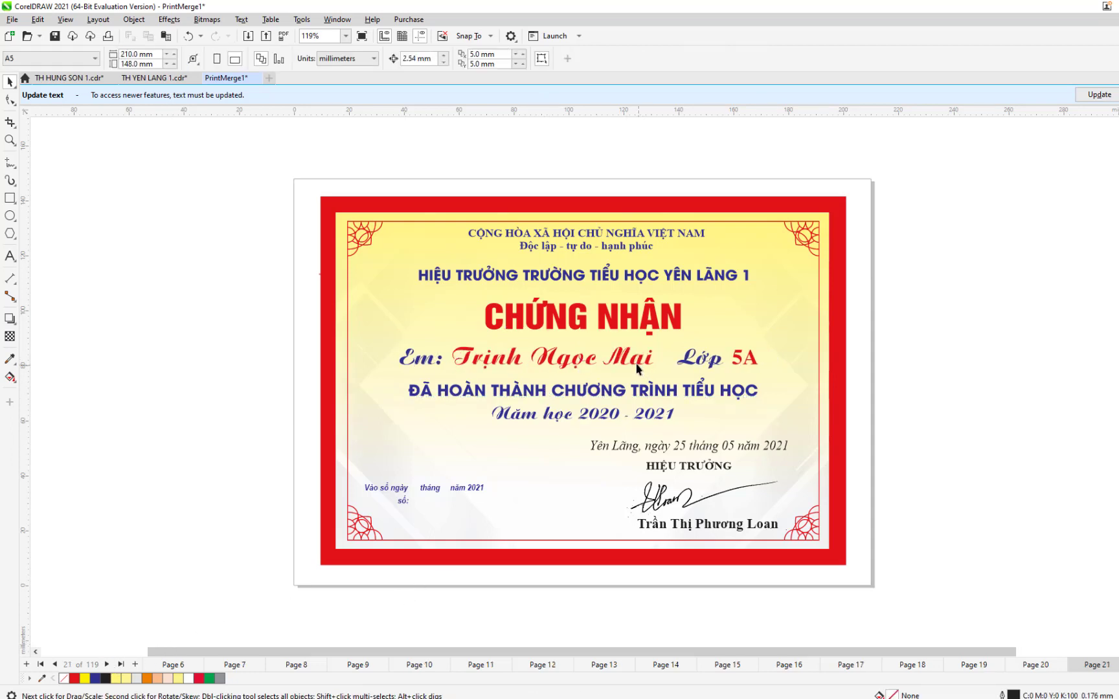
click(611, 311)
shift+click(589, 366)
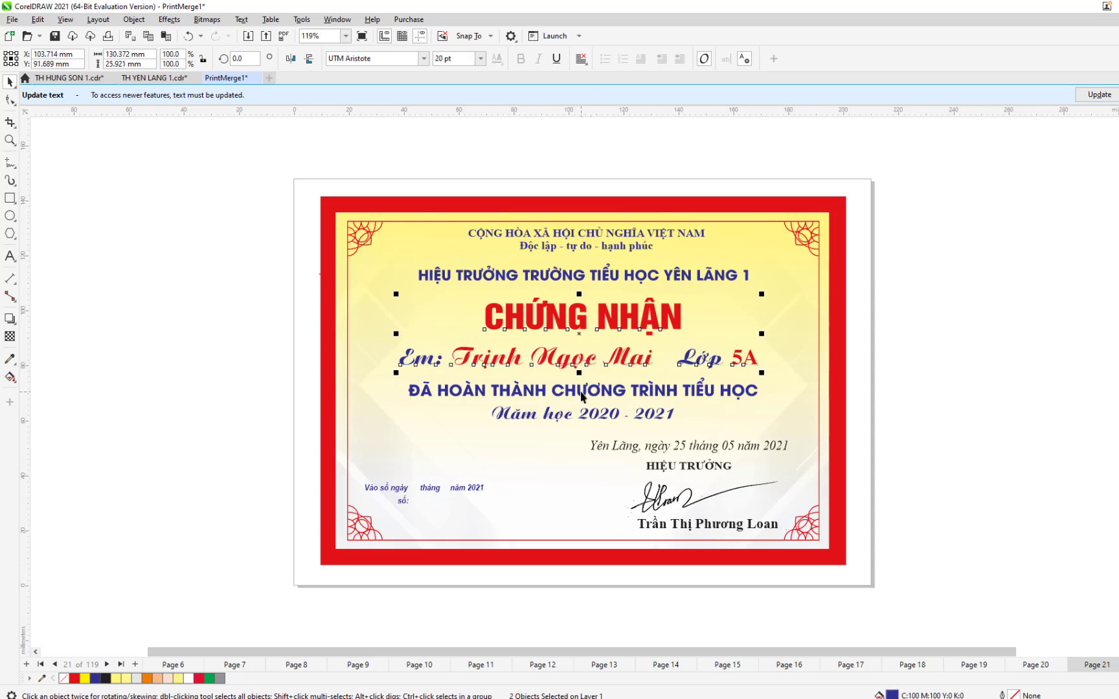
shift+click(581, 392)
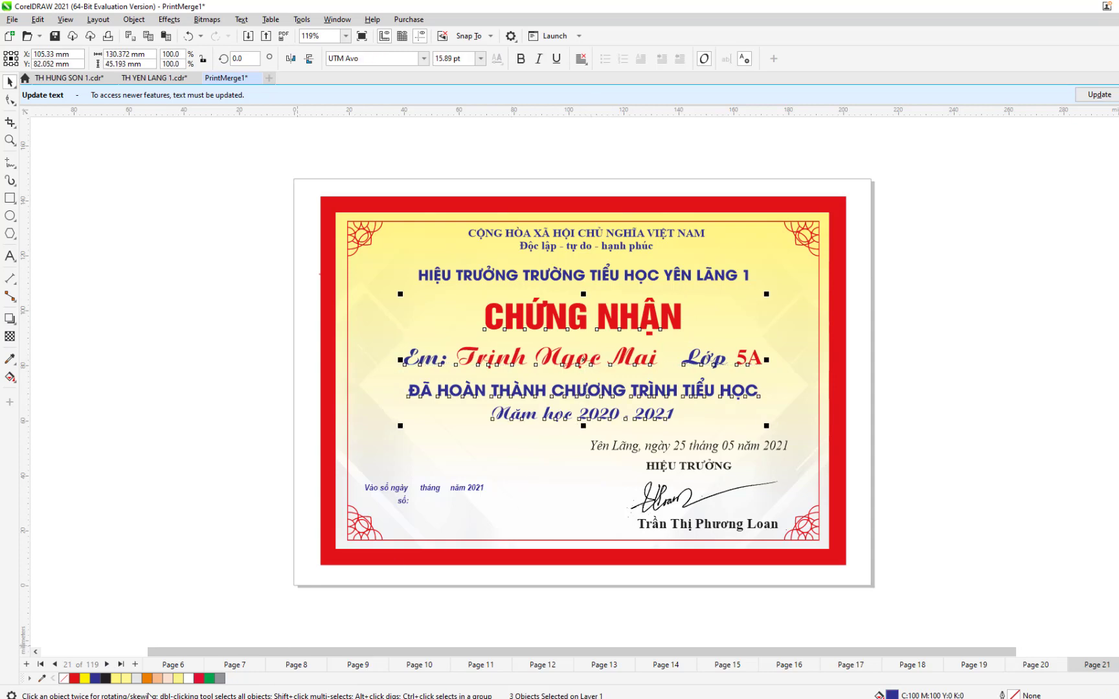
click(108, 665)
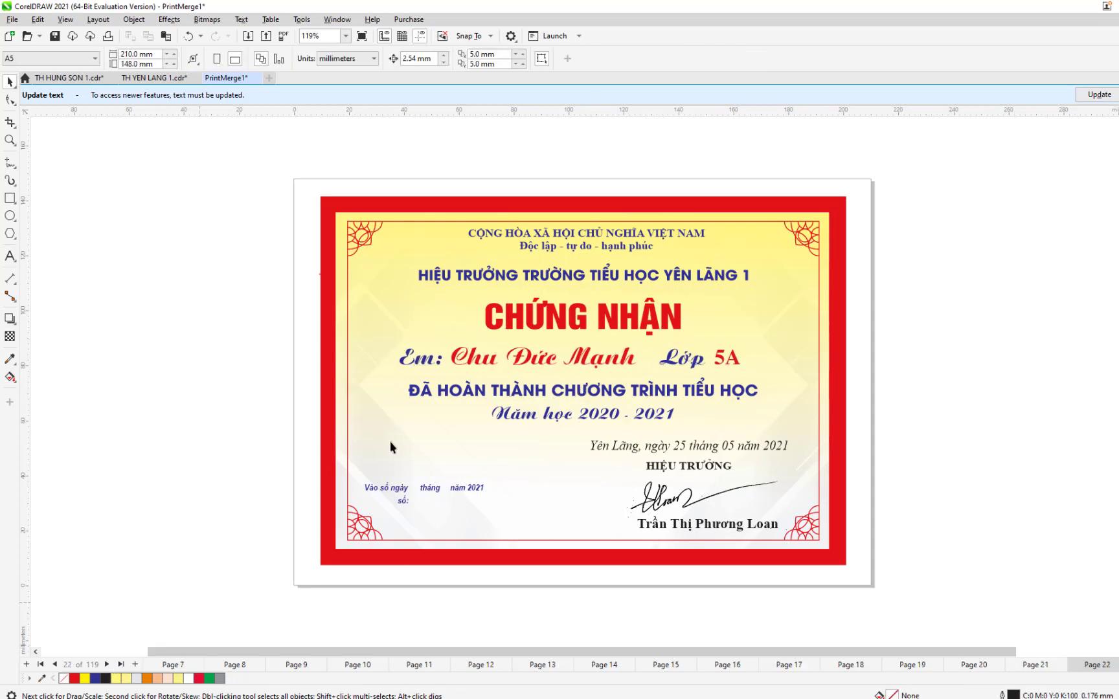
click(567, 323)
shift+click(573, 362)
shift+click(572, 393)
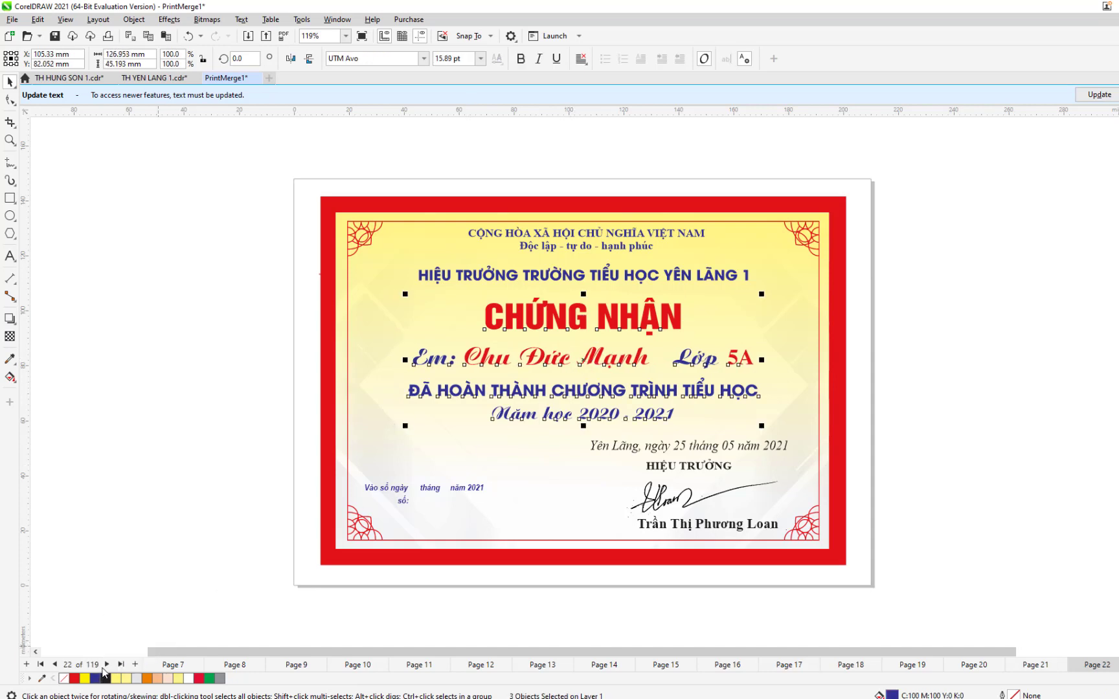
Select the title, name line and completion text together on pages 23 and 24
click(108, 665)
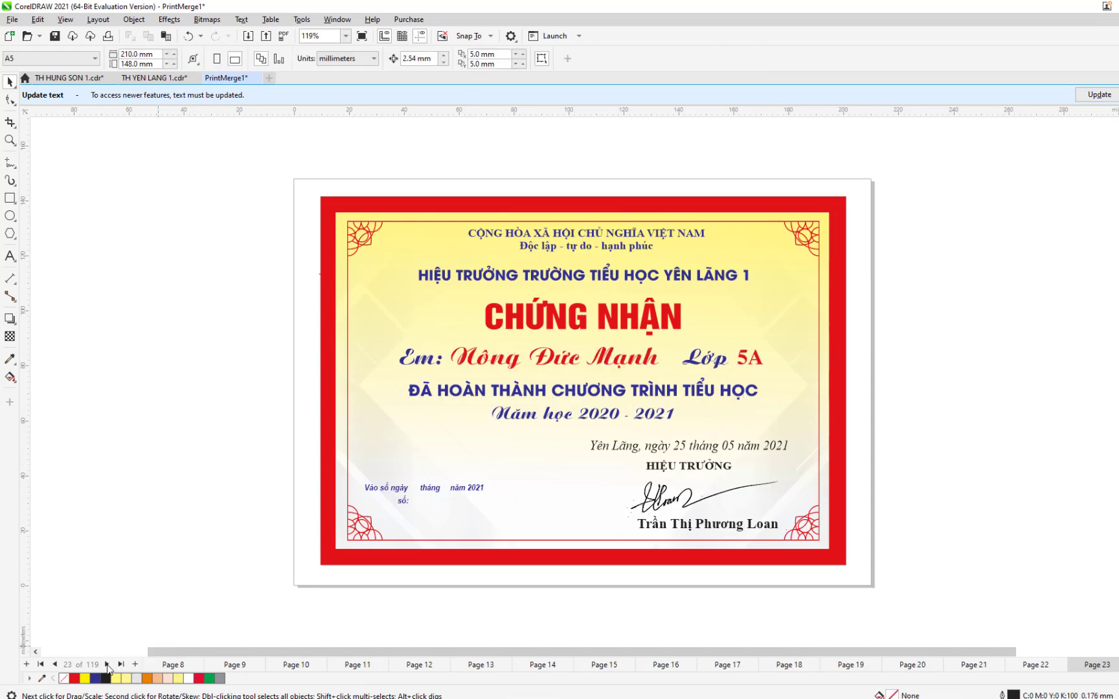
click(532, 328)
shift+click(538, 361)
shift+click(533, 391)
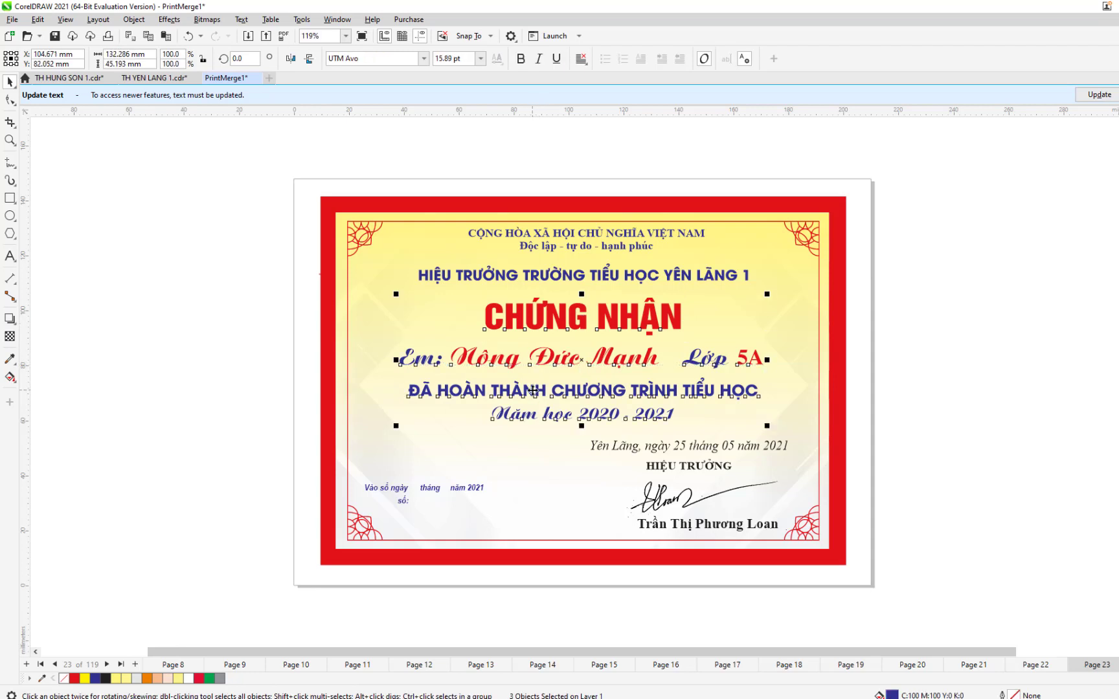
click(107, 665)
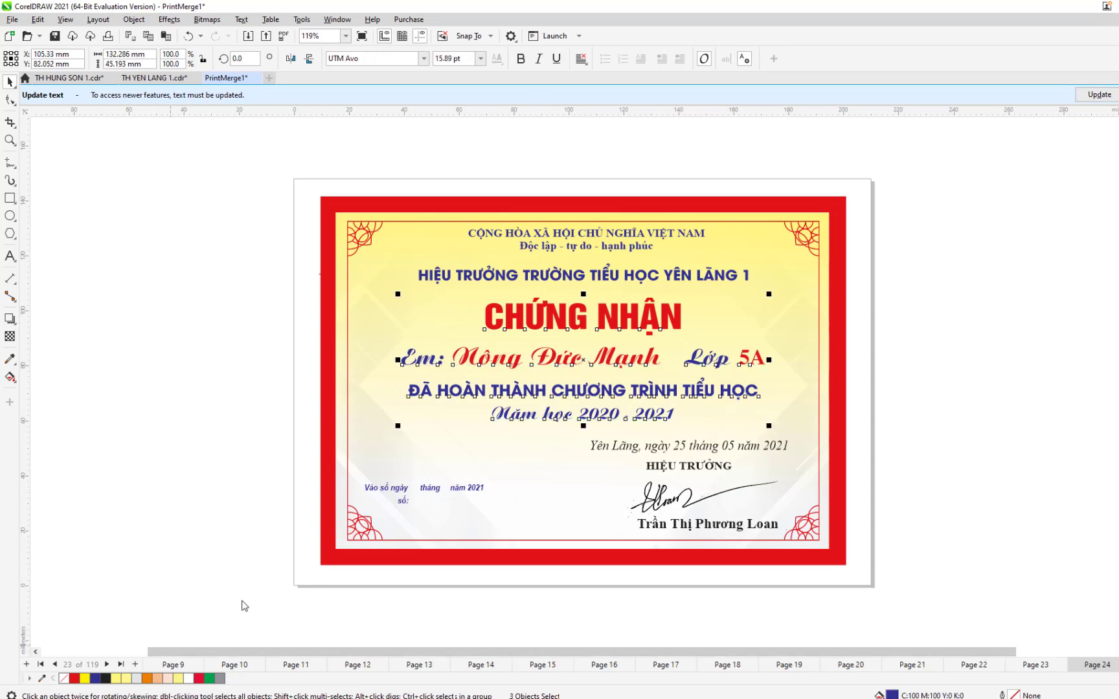
click(568, 322)
shift+click(558, 362)
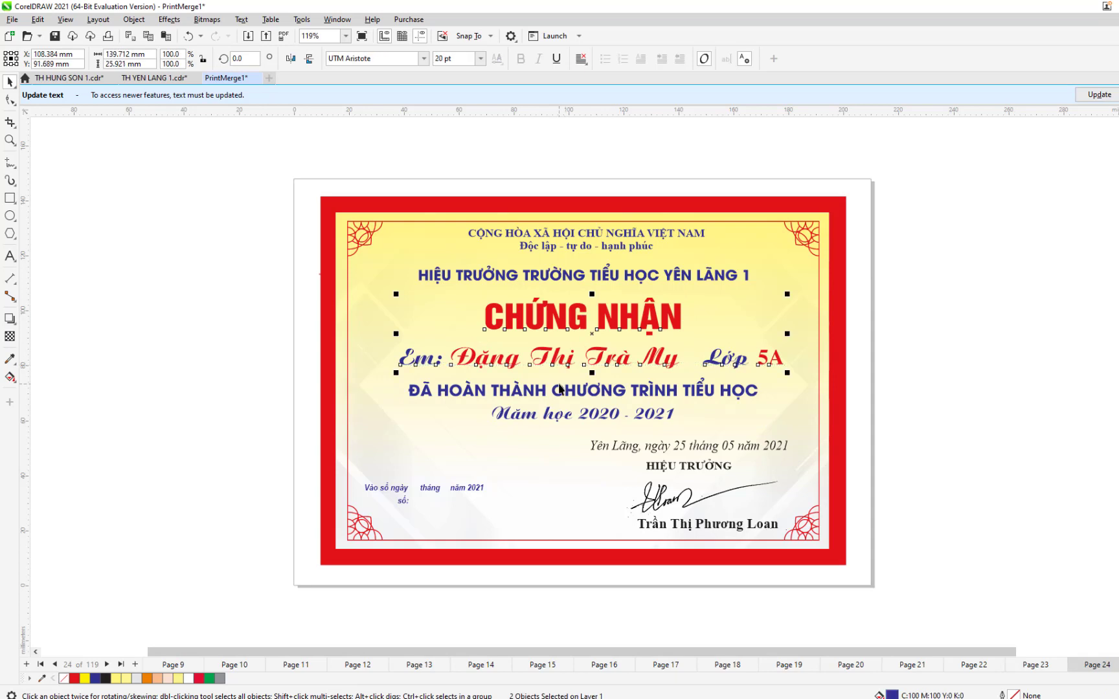
shift+click(561, 389)
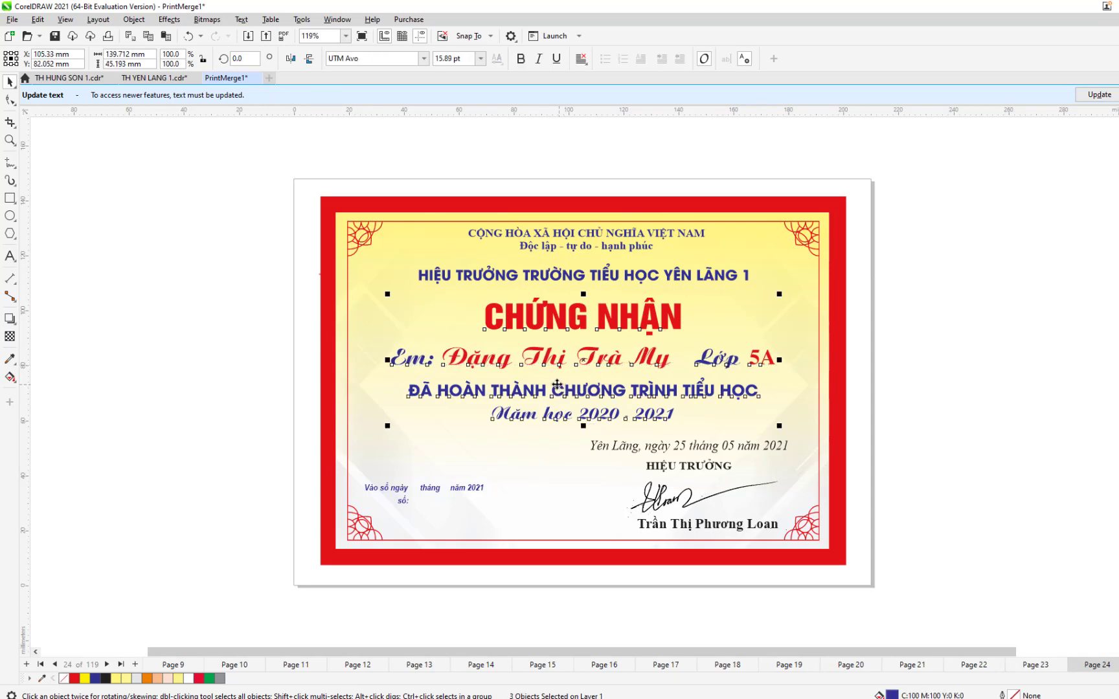
Select the title, name line and completion text together on pages 25 and 26
click(108, 665)
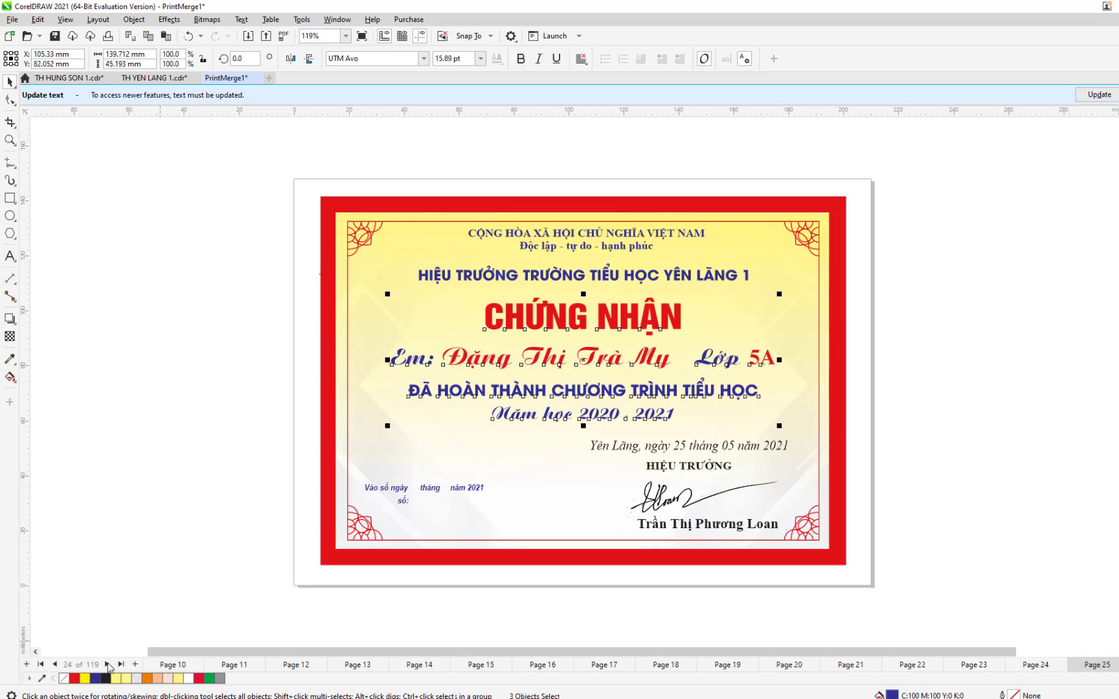
click(570, 317)
shift+click(565, 364)
shift+click(558, 389)
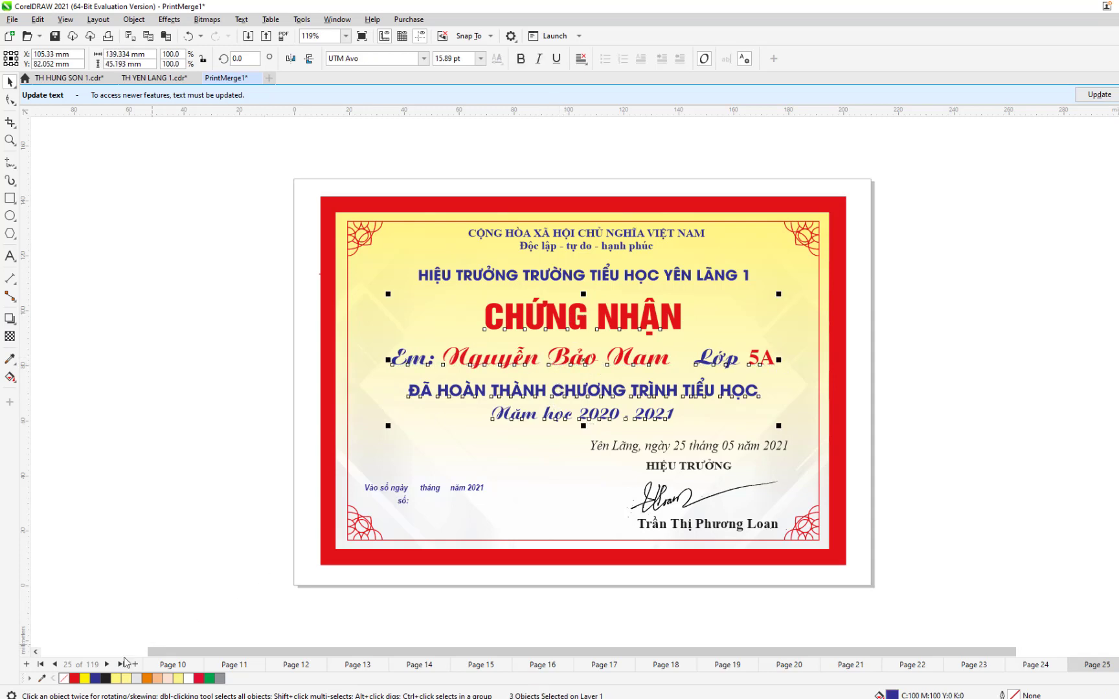
click(107, 664)
click(636, 332)
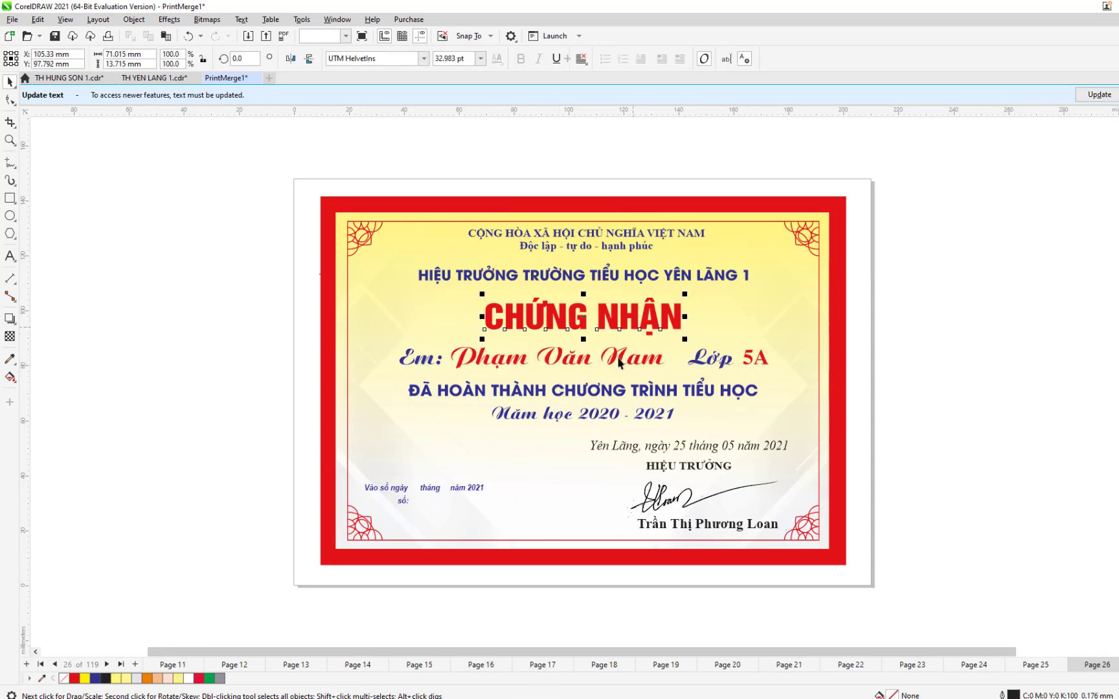
shift+click(618, 366)
shift+click(611, 390)
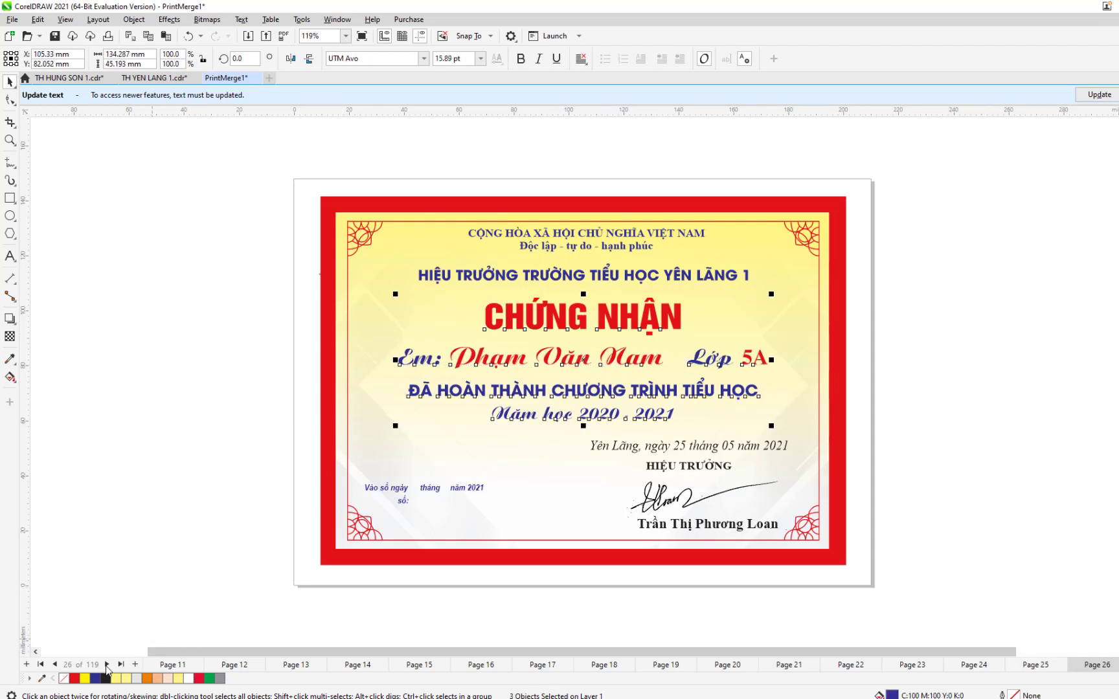
Centre the name line under CHỨNG NHẬN on pages 27 and 28
click(107, 665)
click(589, 329)
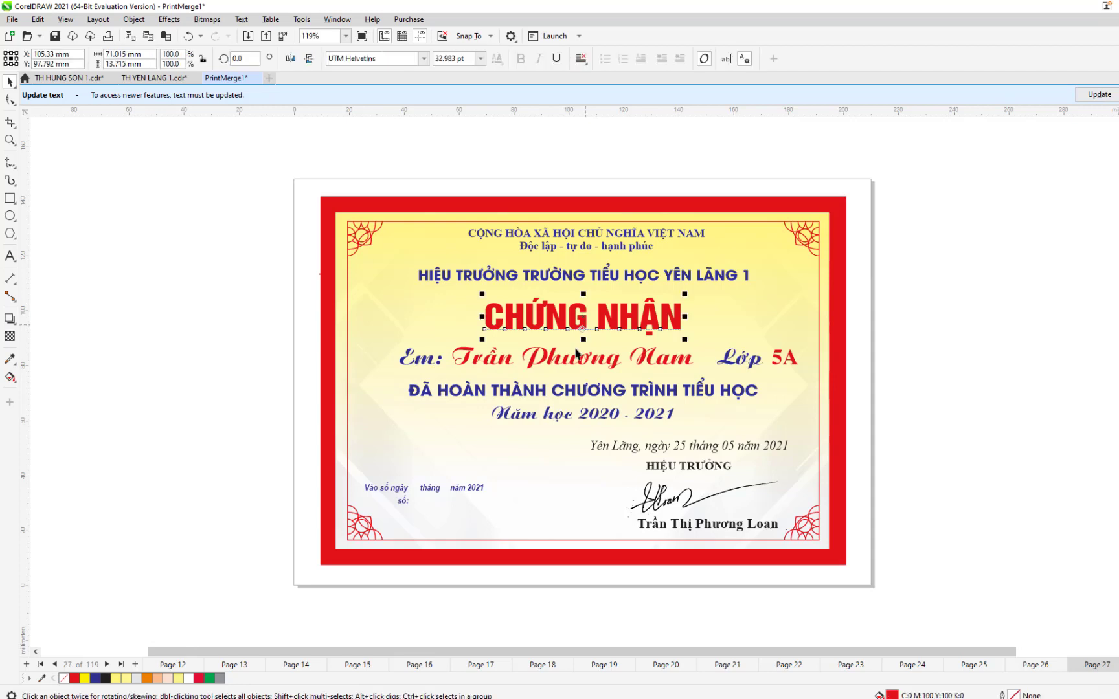
shift+click(576, 358)
shift+click(563, 392)
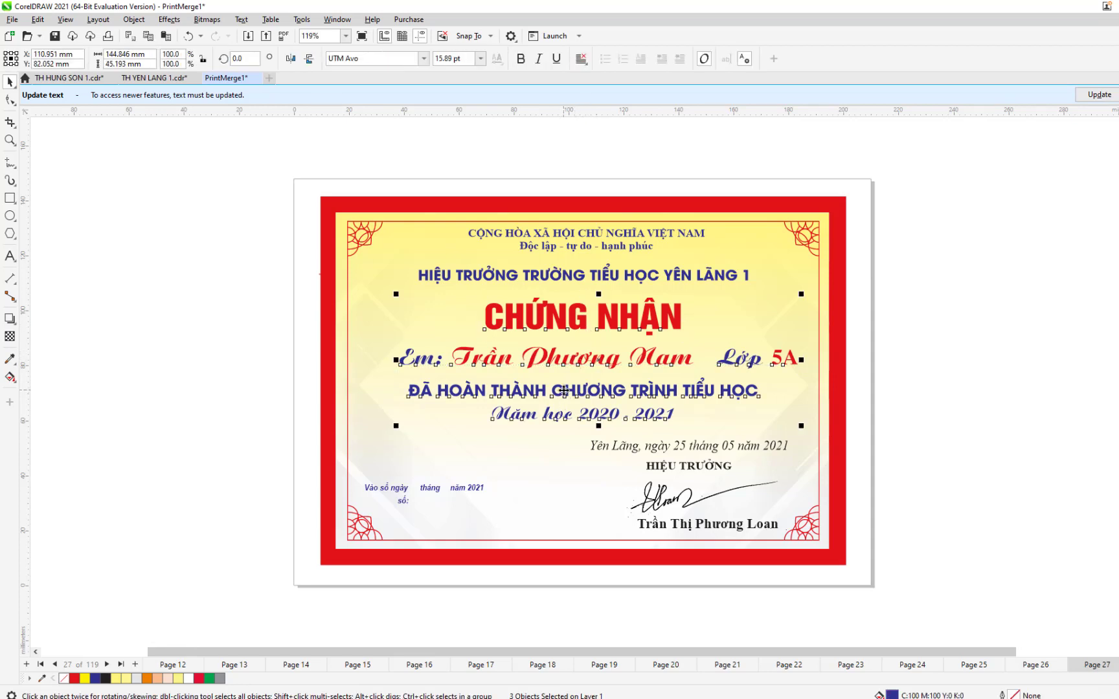
key(c)
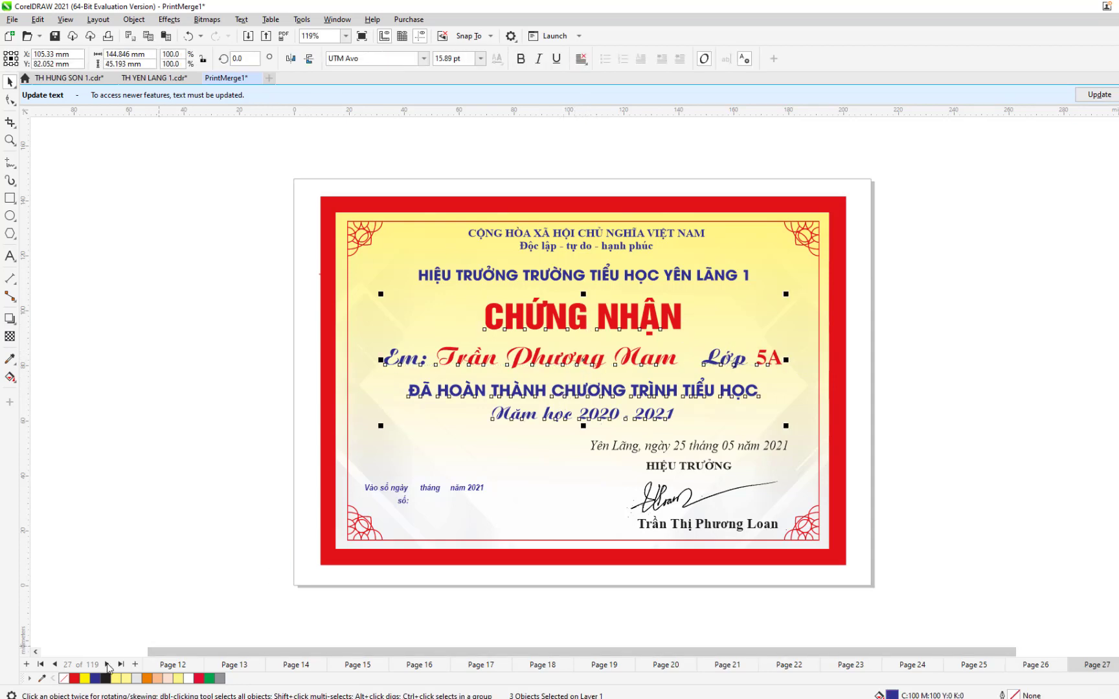
click(107, 665)
click(578, 330)
shift+click(575, 358)
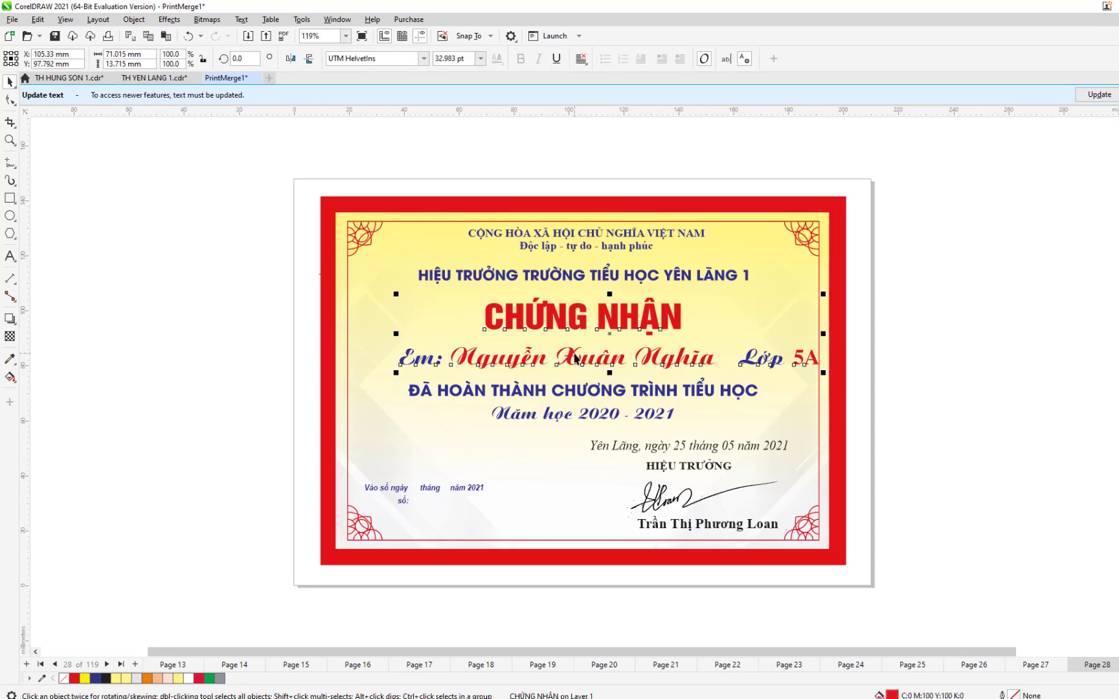
shift+click(558, 392)
key(c)
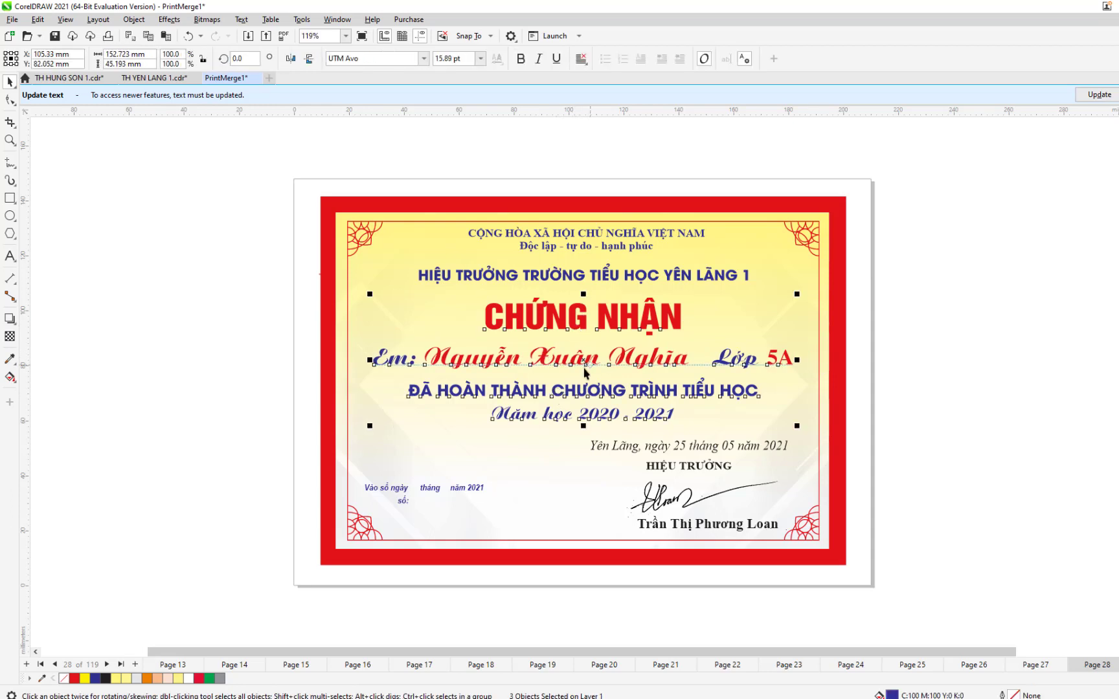
Centre page 29's name line and select the certificate texts on page 30
click(106, 665)
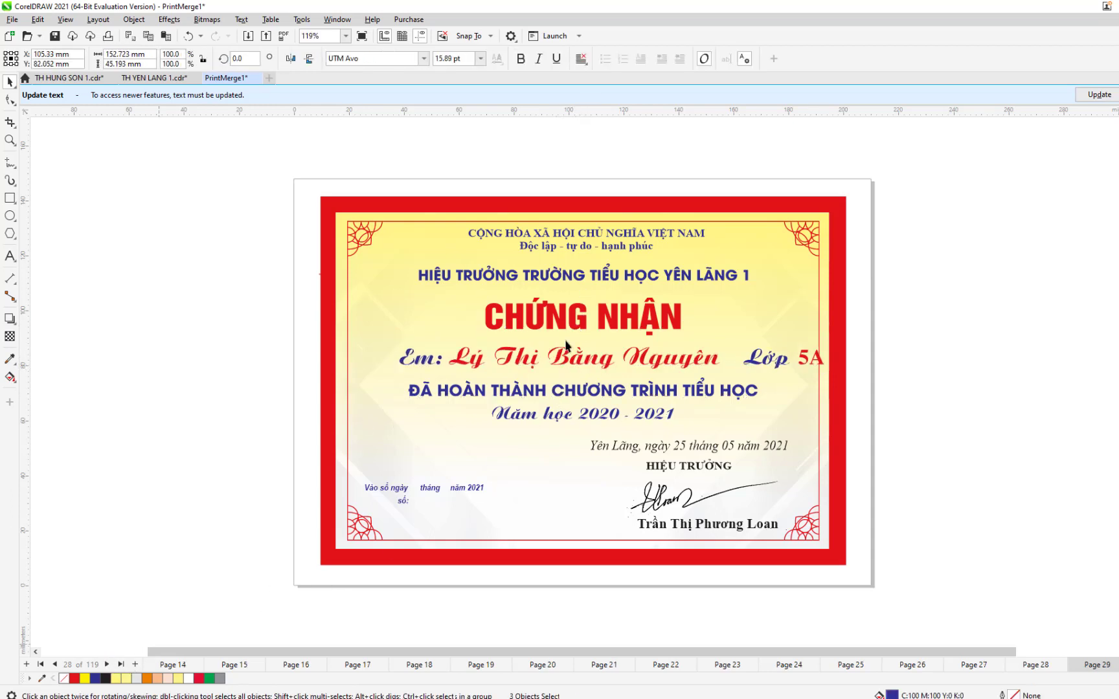
click(567, 327)
shift+click(561, 363)
shift+click(559, 389)
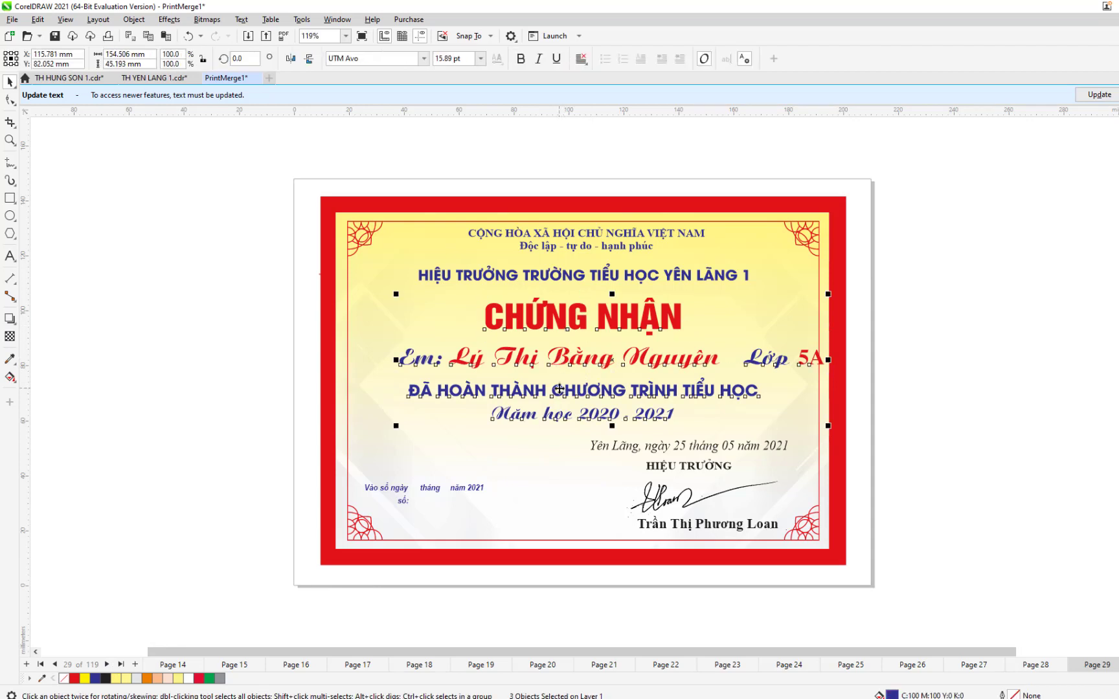
key(c)
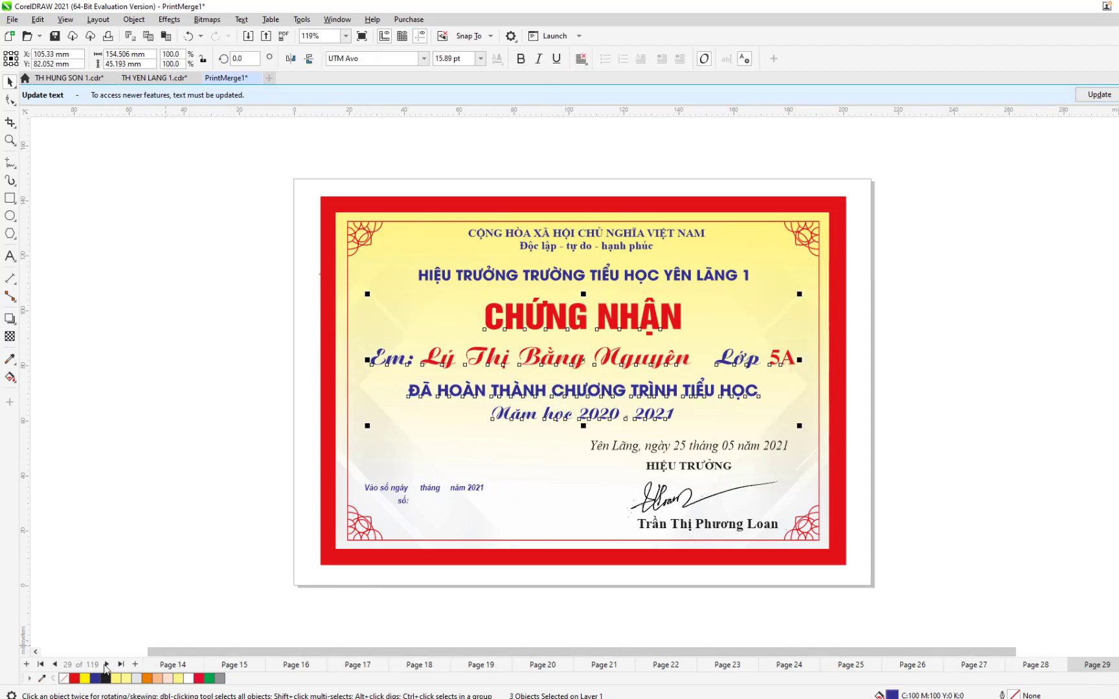
click(107, 665)
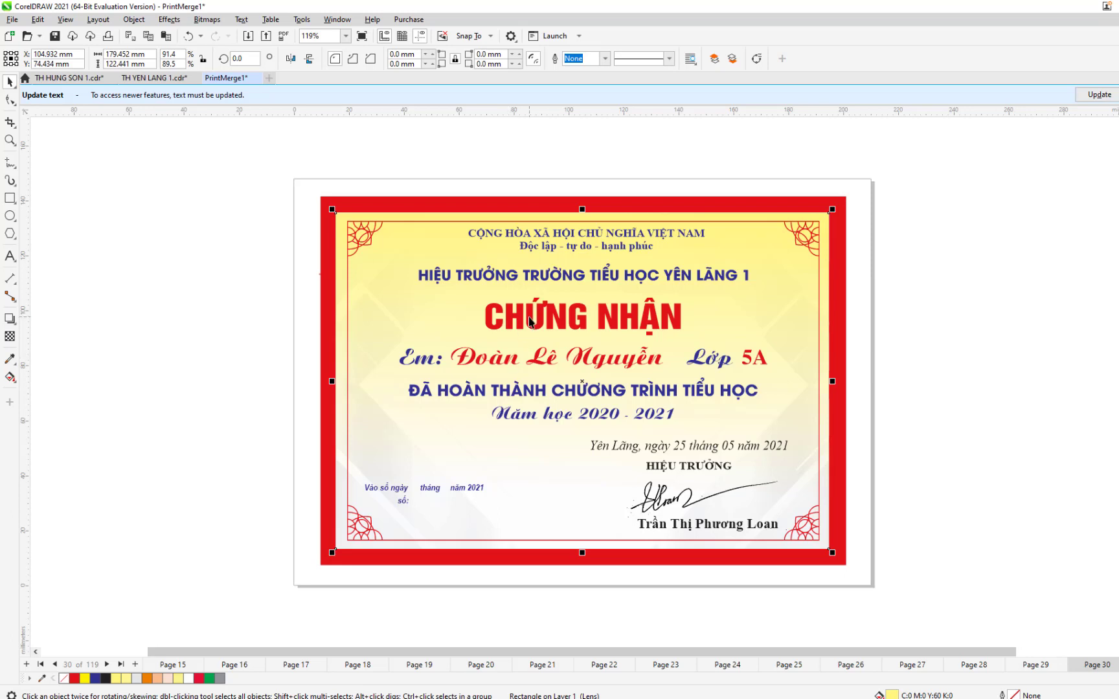
click(511, 363)
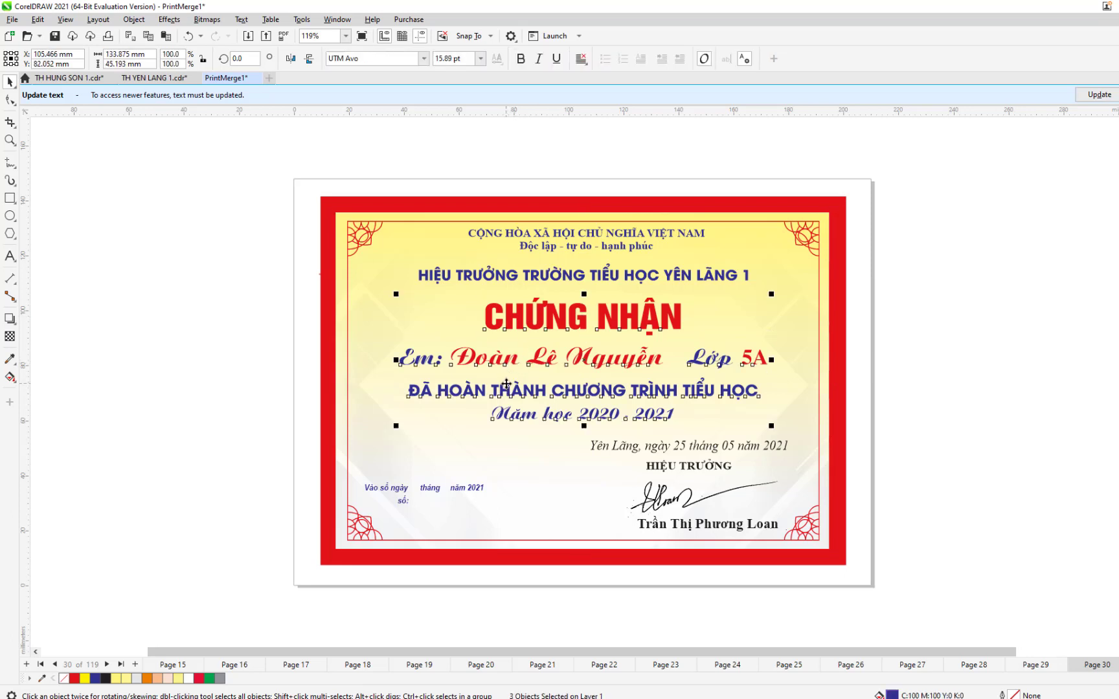
Centre page 31's CHỨNG NHẬN title, student-name line and completion text on one another
click(107, 665)
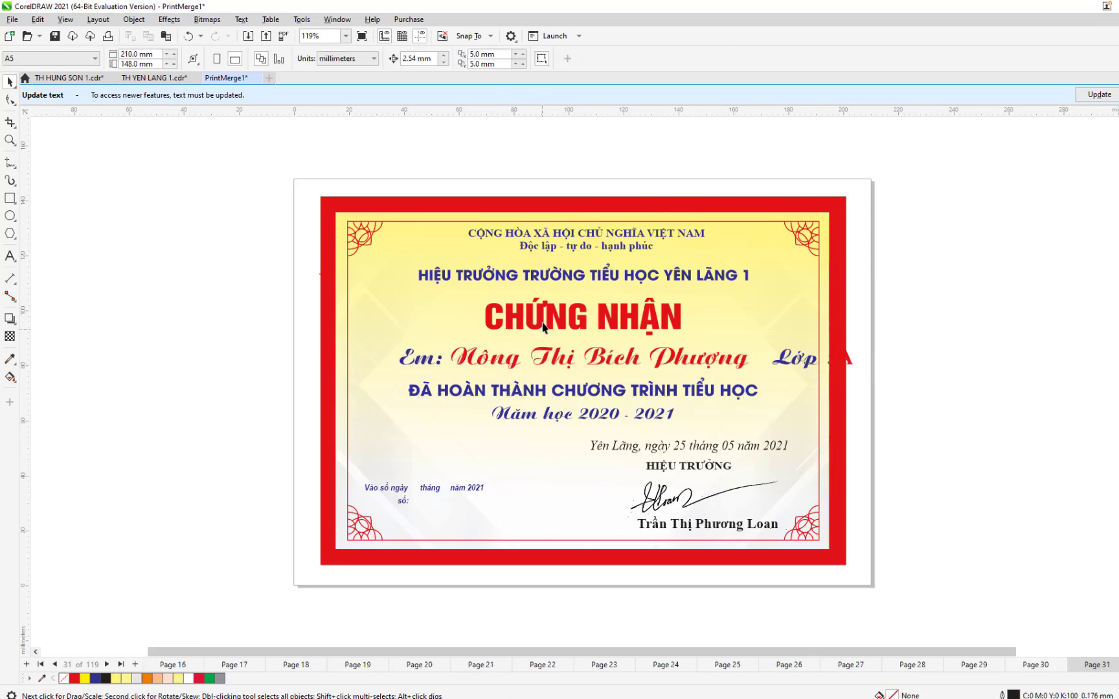
click(543, 327)
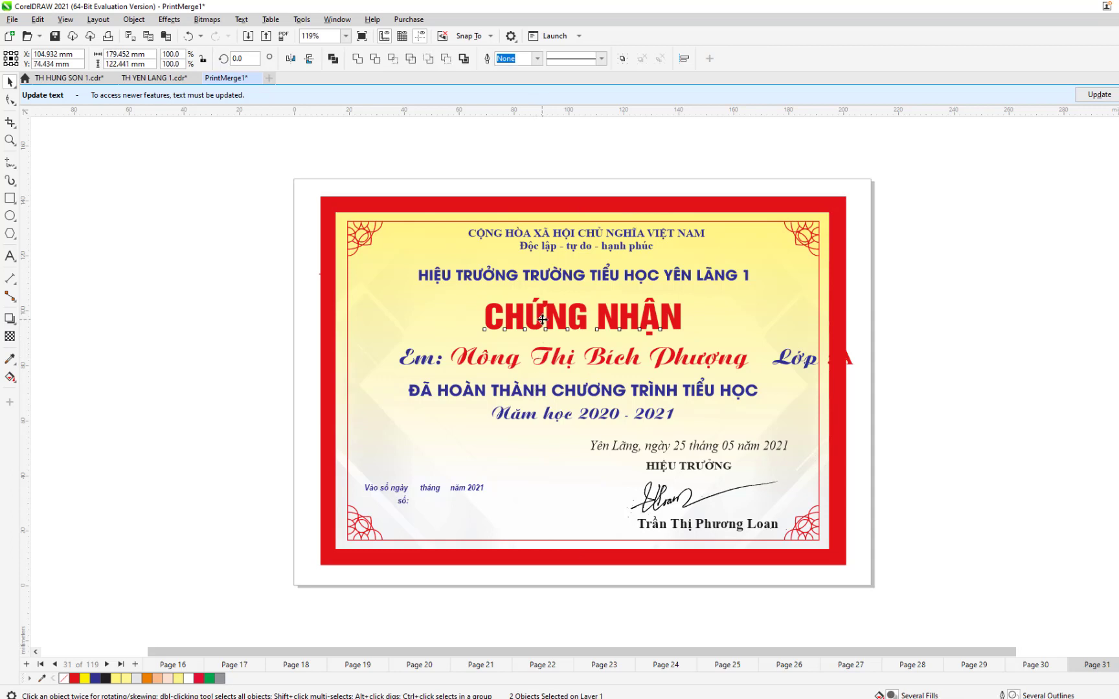
click(918, 317)
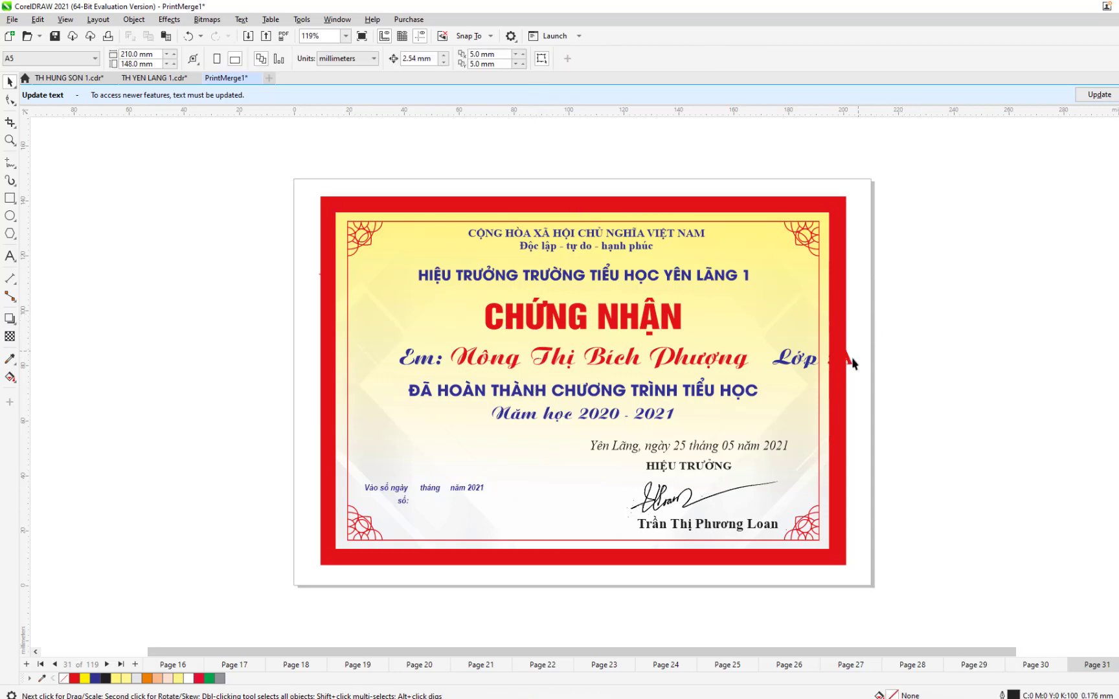
click(635, 334)
shift+click(620, 360)
shift+click(607, 392)
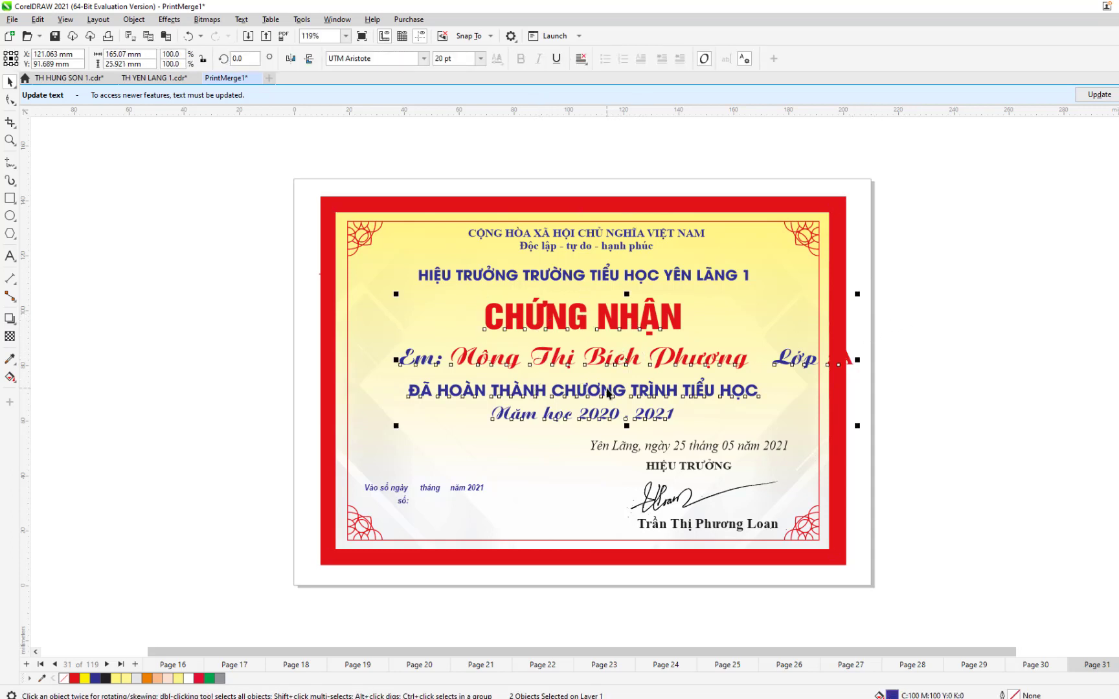
key(c)
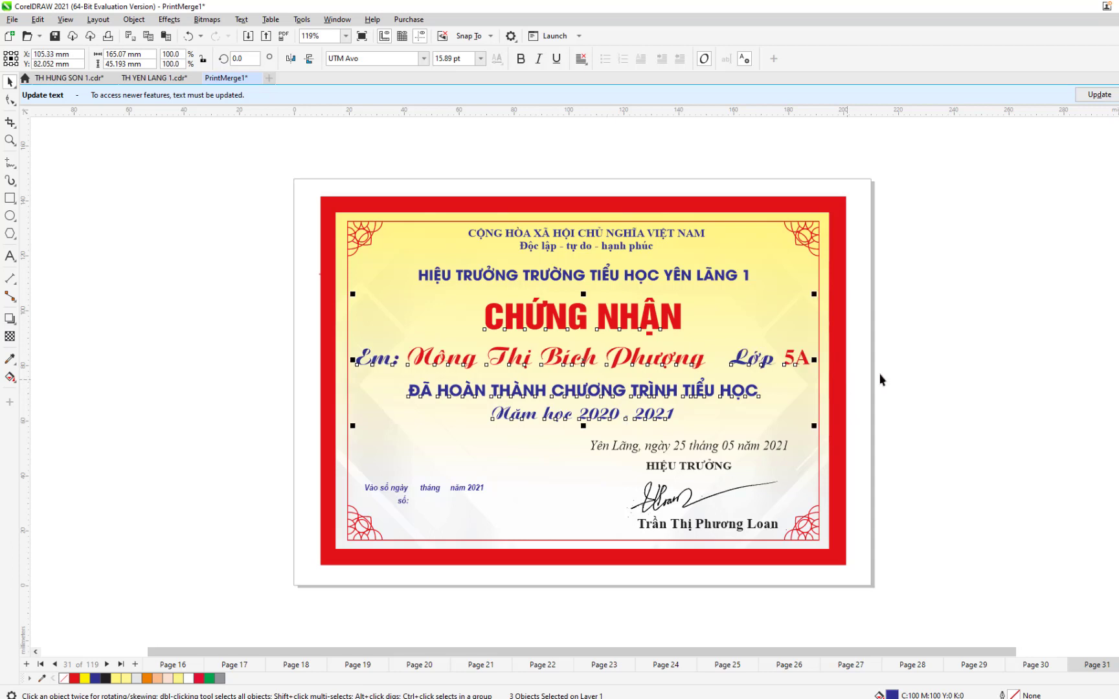
click(936, 372)
Narrow page 31's student-name line from both ends so it fits inside the border
click(795, 358)
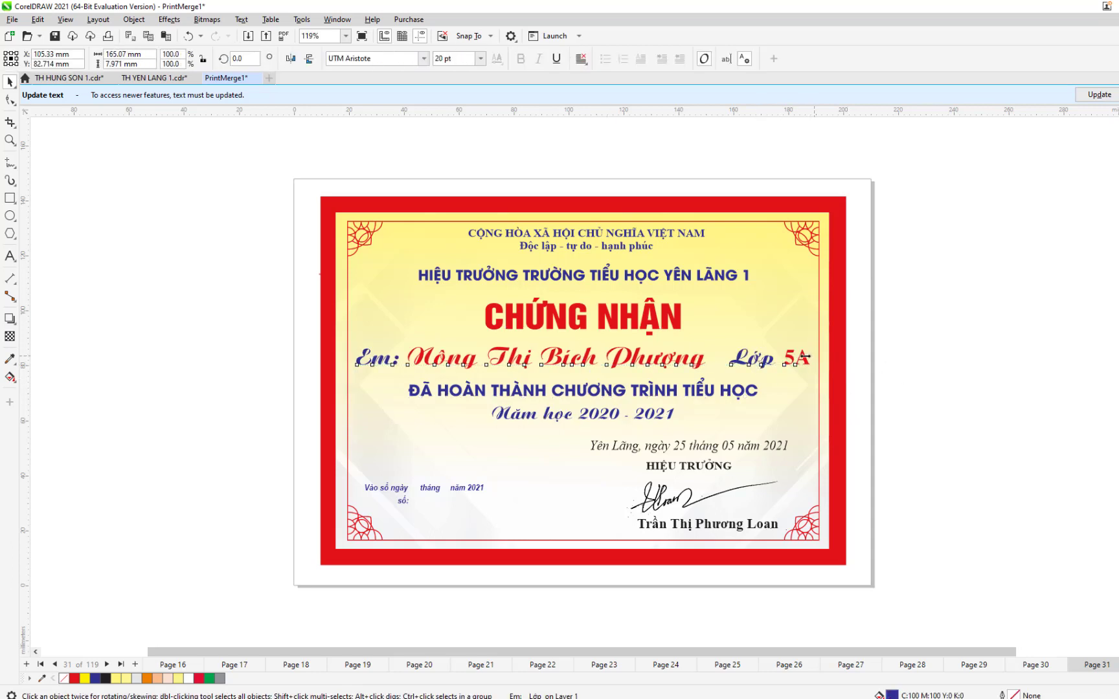
drag(805, 357, 797, 358)
drag(355, 362, 369, 358)
click(107, 665)
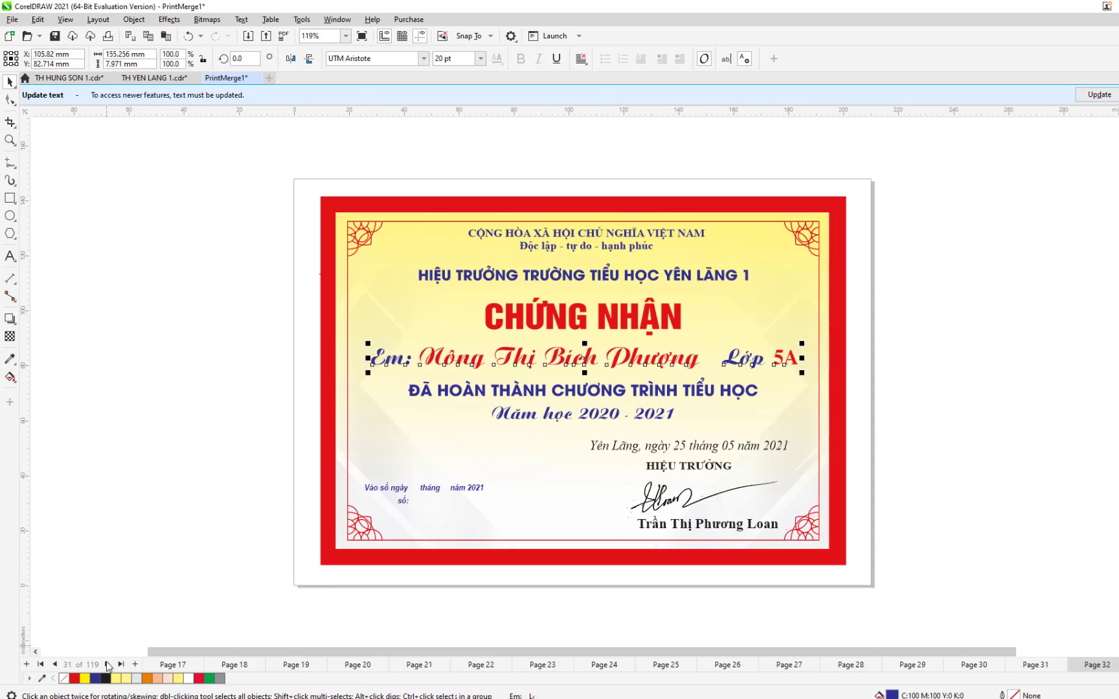
Centre the name line with the CHỨNG NHẬN title and completion text on the next two pages
click(579, 318)
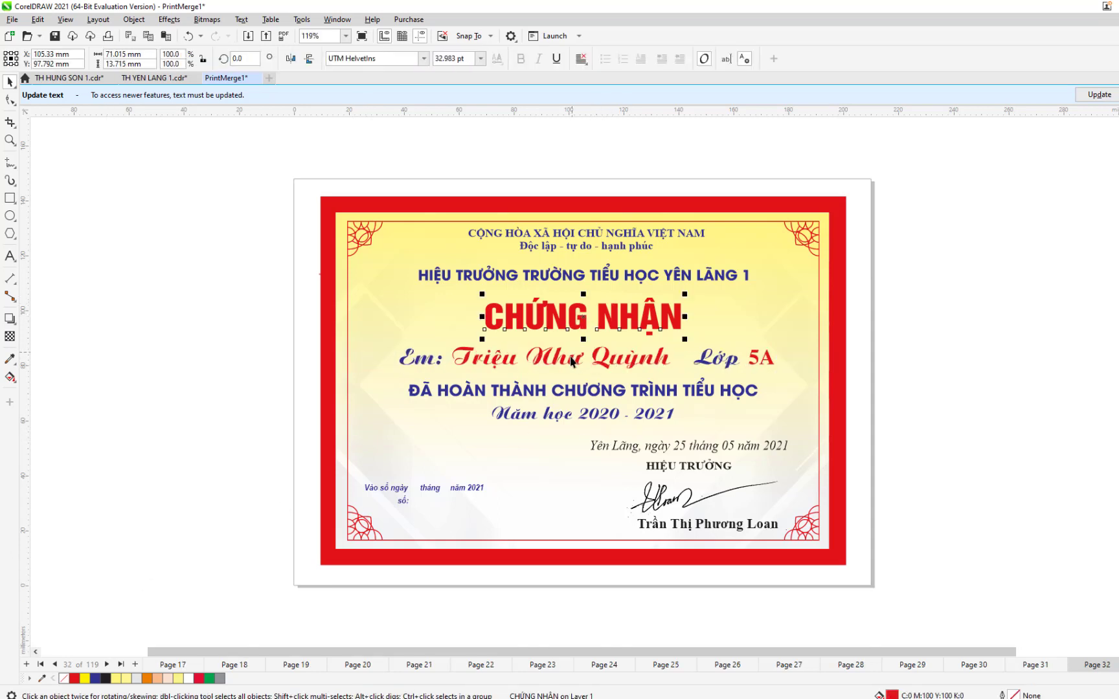
shift+click(575, 360)
shift+click(564, 388)
key(c)
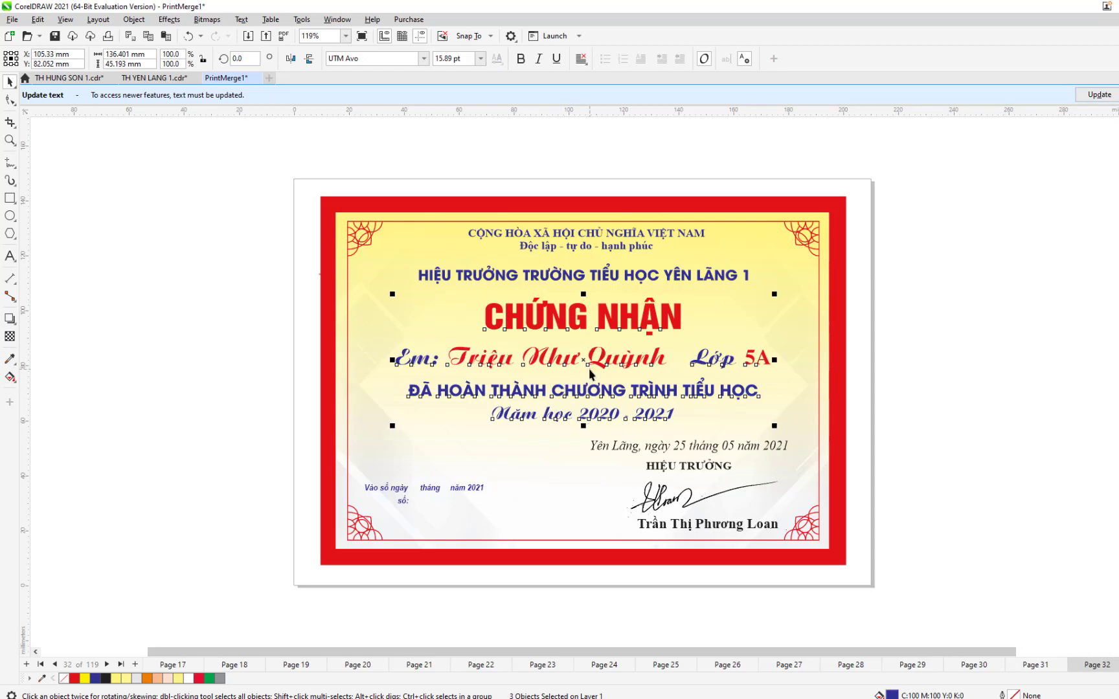
click(106, 665)
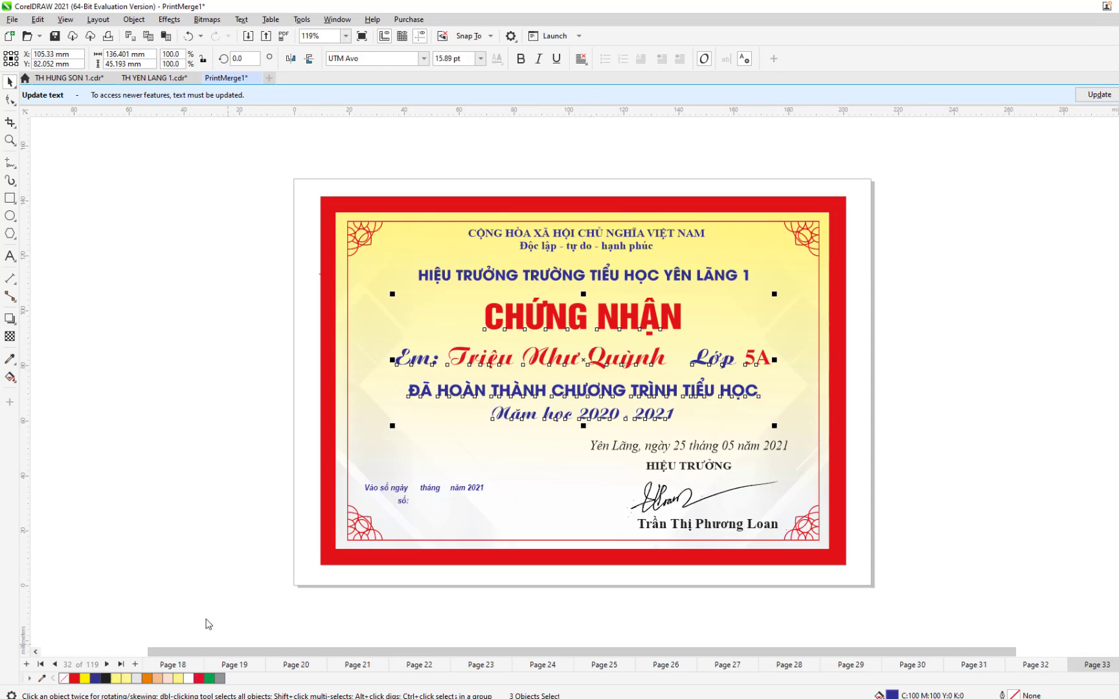
click(557, 320)
shift+click(555, 359)
shift+click(546, 388)
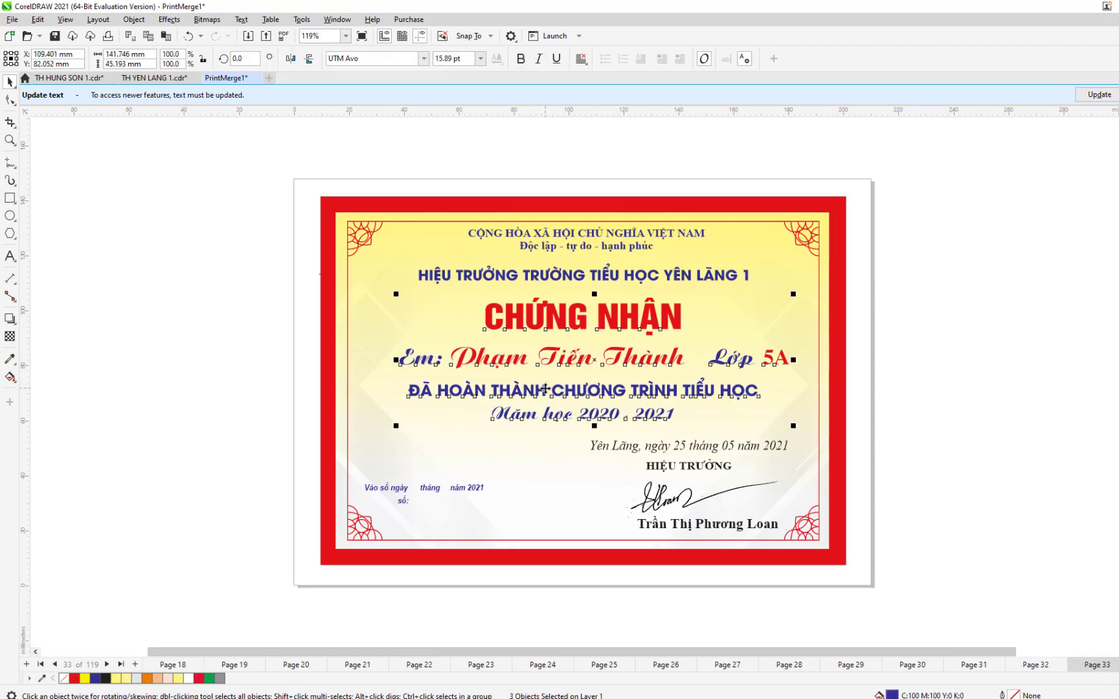
key(c)
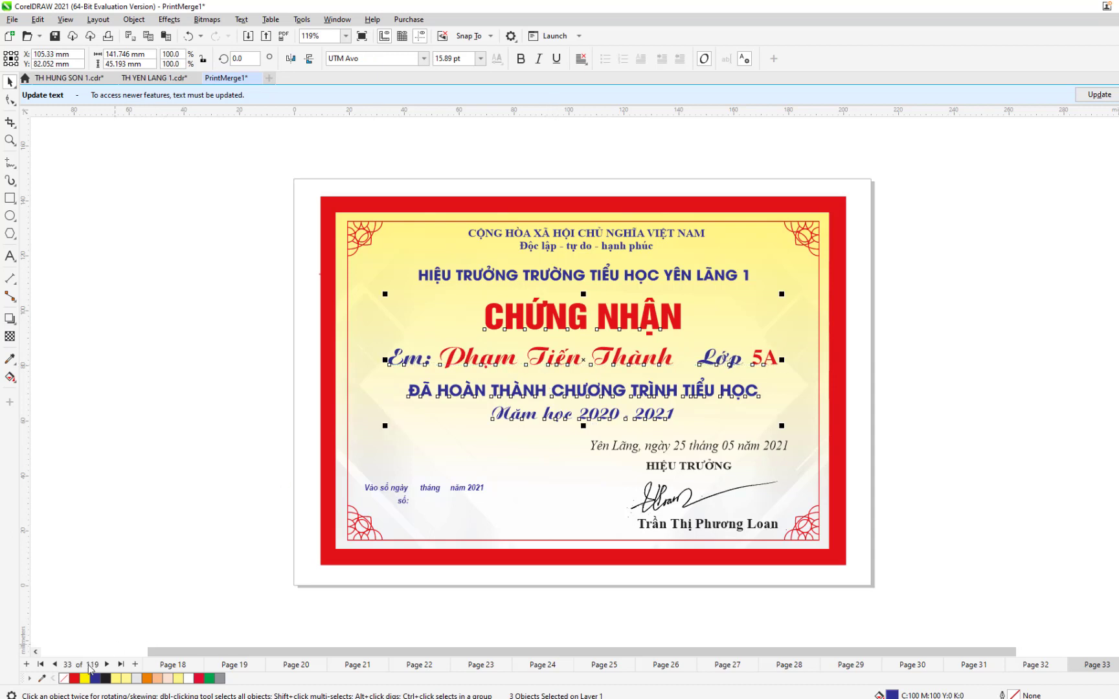
click(106, 665)
Centre the name line under the title on two more pages, leaving page 36's title selected
click(520, 333)
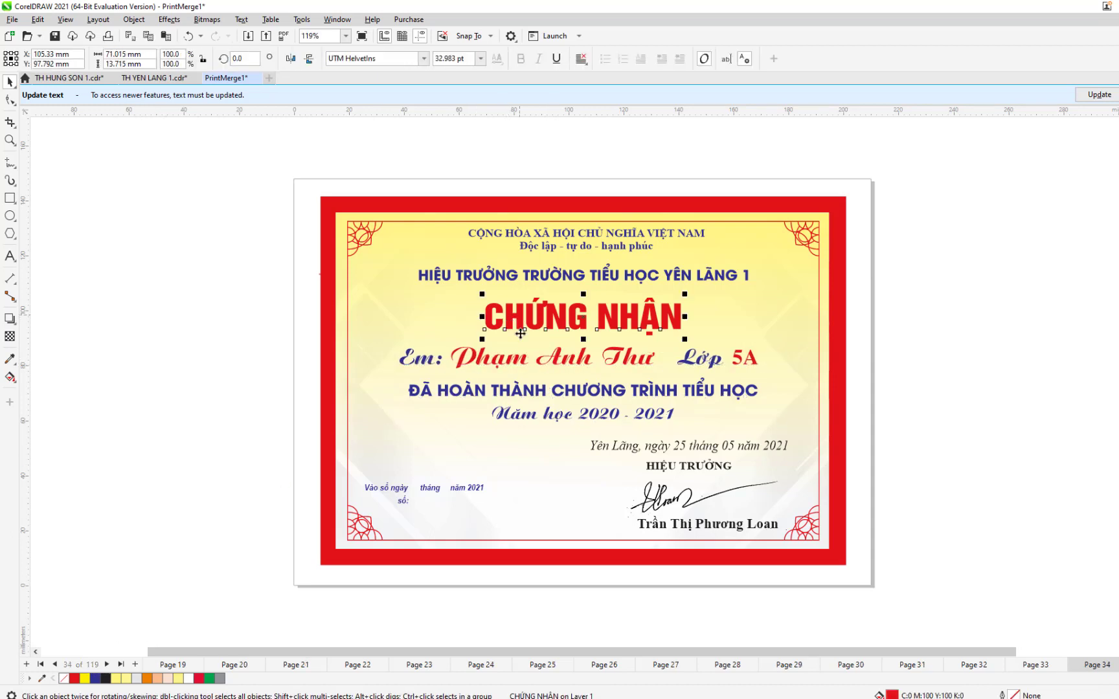
click(515, 387)
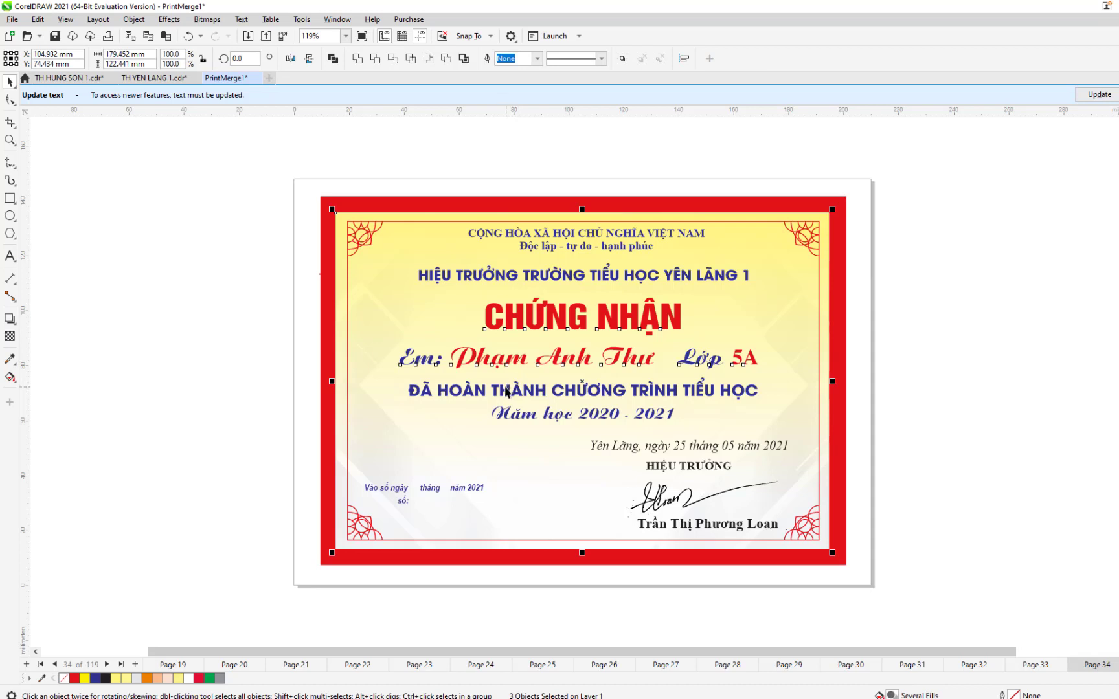
click(503, 384)
shift+click(504, 356)
shift+click(516, 314)
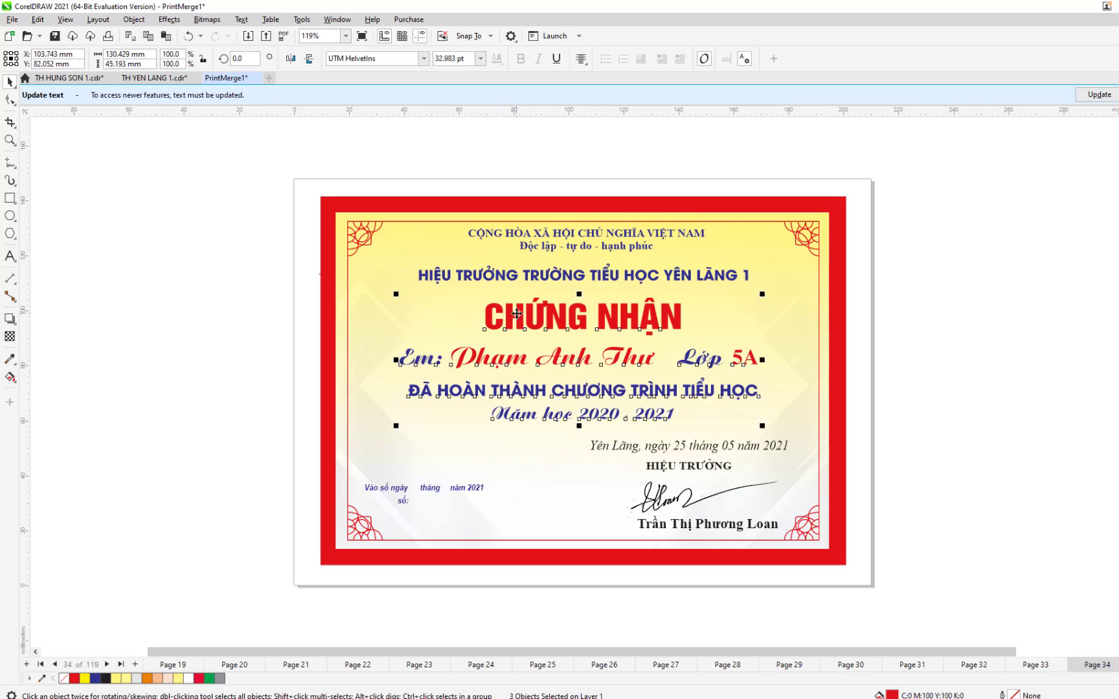
key(c)
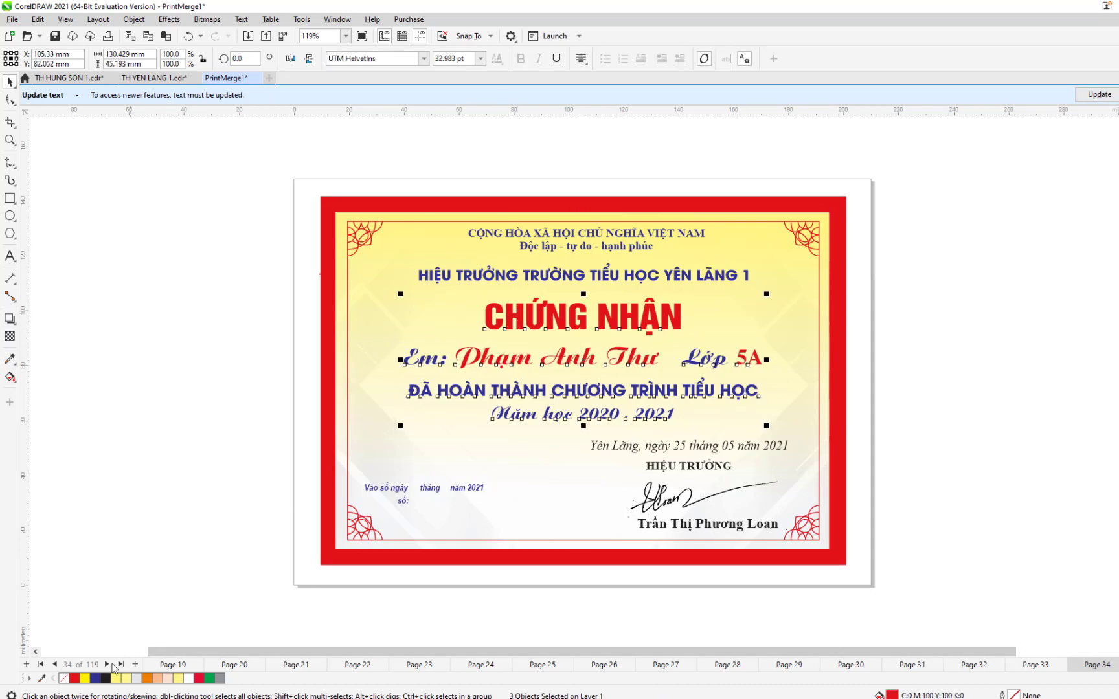
click(115, 662)
click(549, 329)
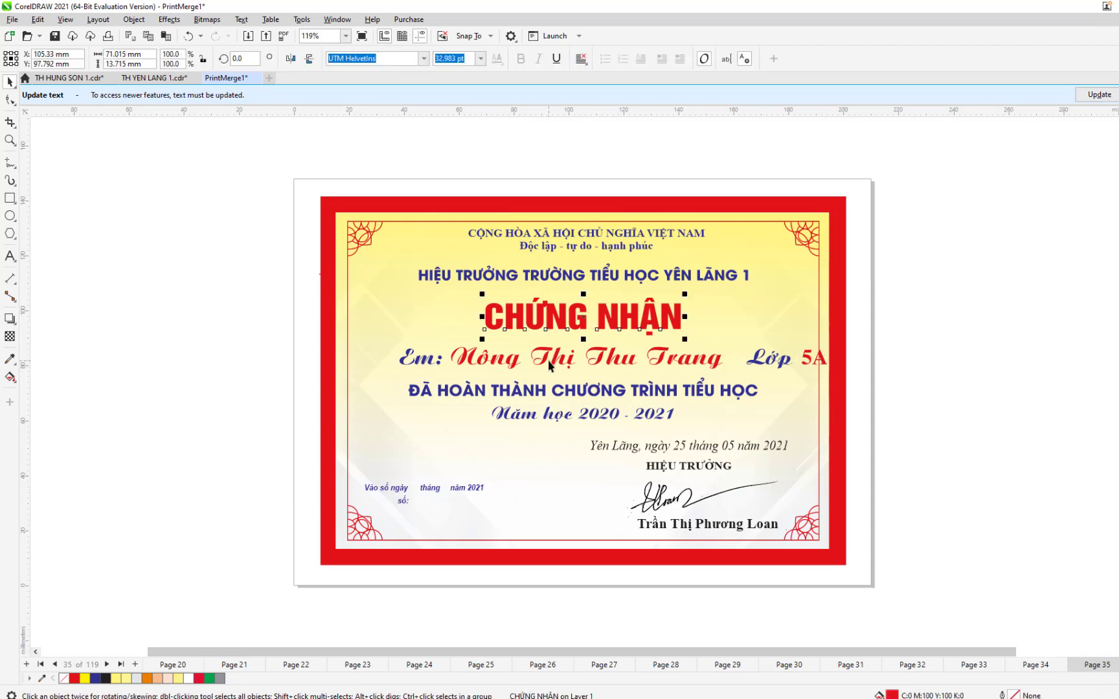
shift+click(545, 361)
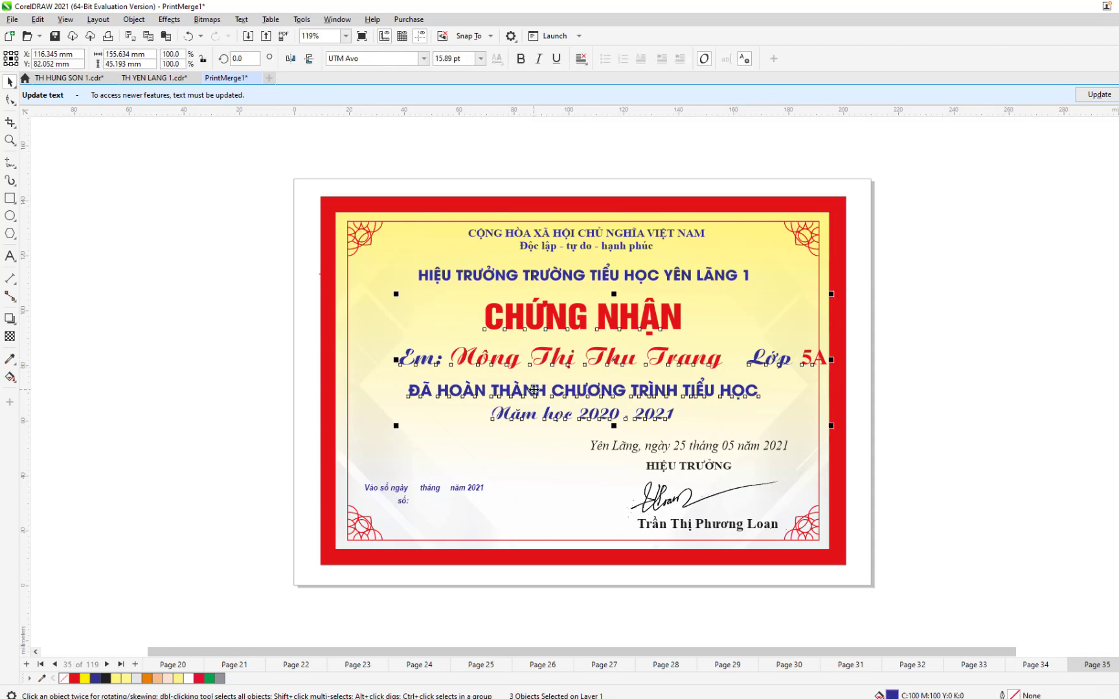
key(c)
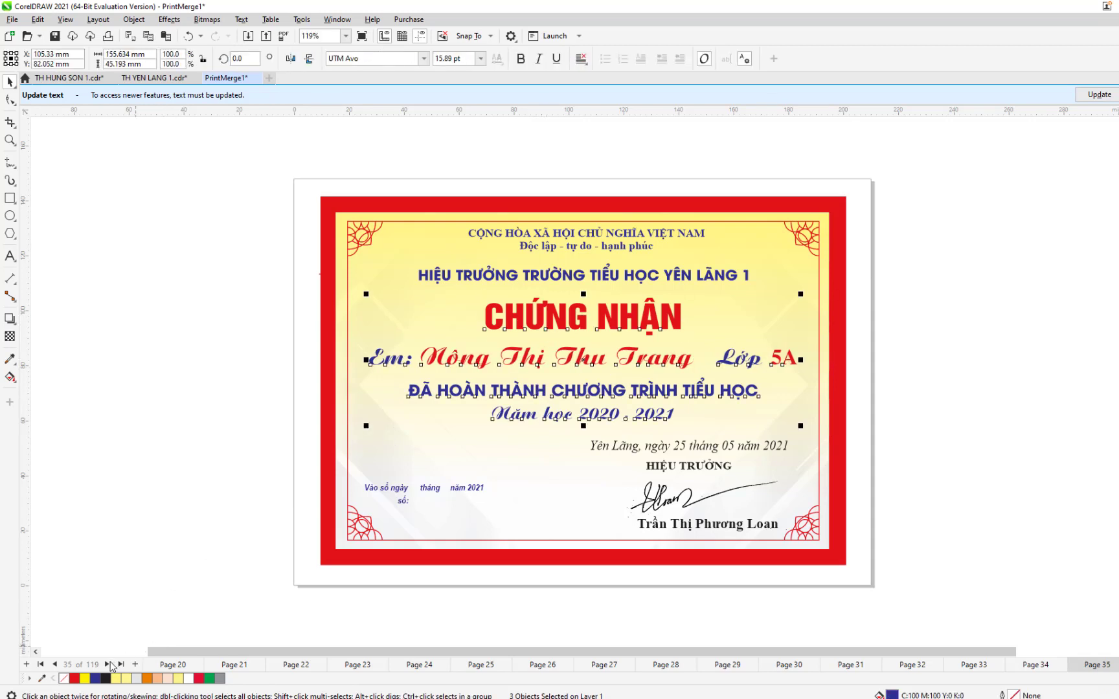
click(109, 663)
click(544, 327)
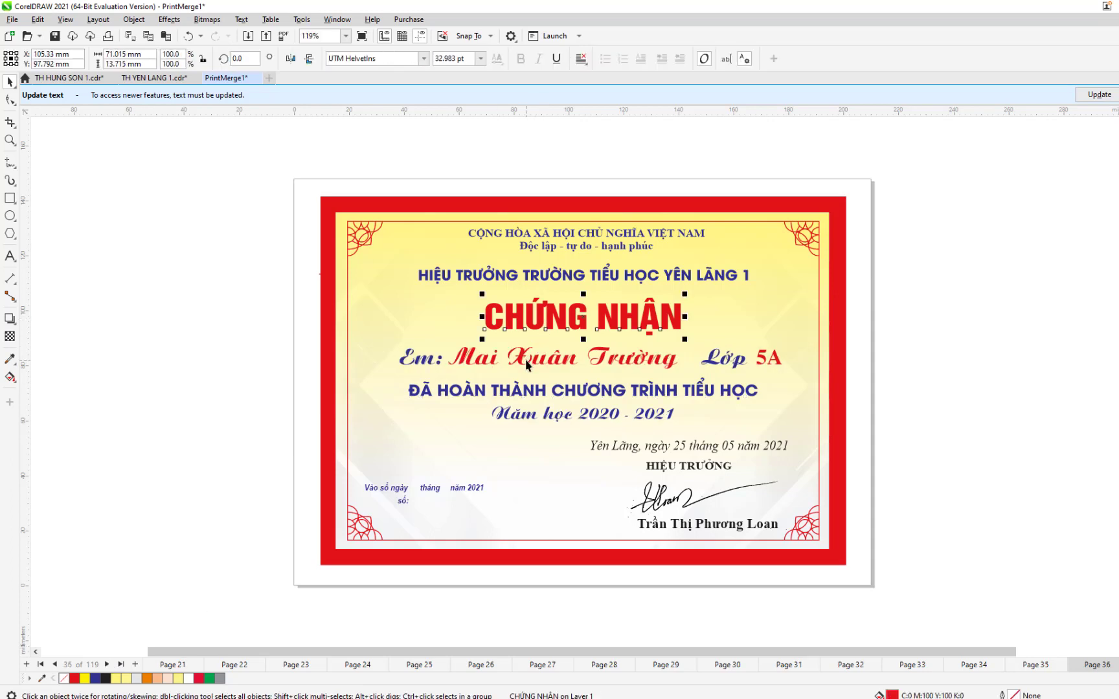
Centre the name line with CHỨNG NHẬN and ĐÃ HOÀN THÀNH on two pages, fixing an accidental border selection
shift+click(526, 361)
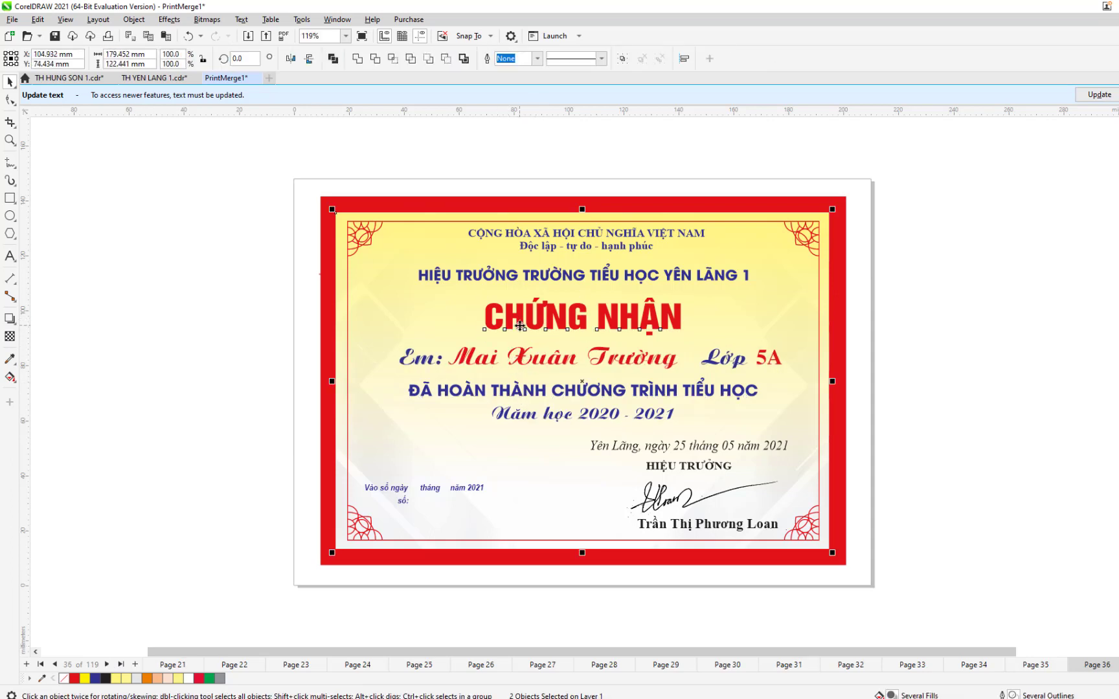
shift+click(534, 368)
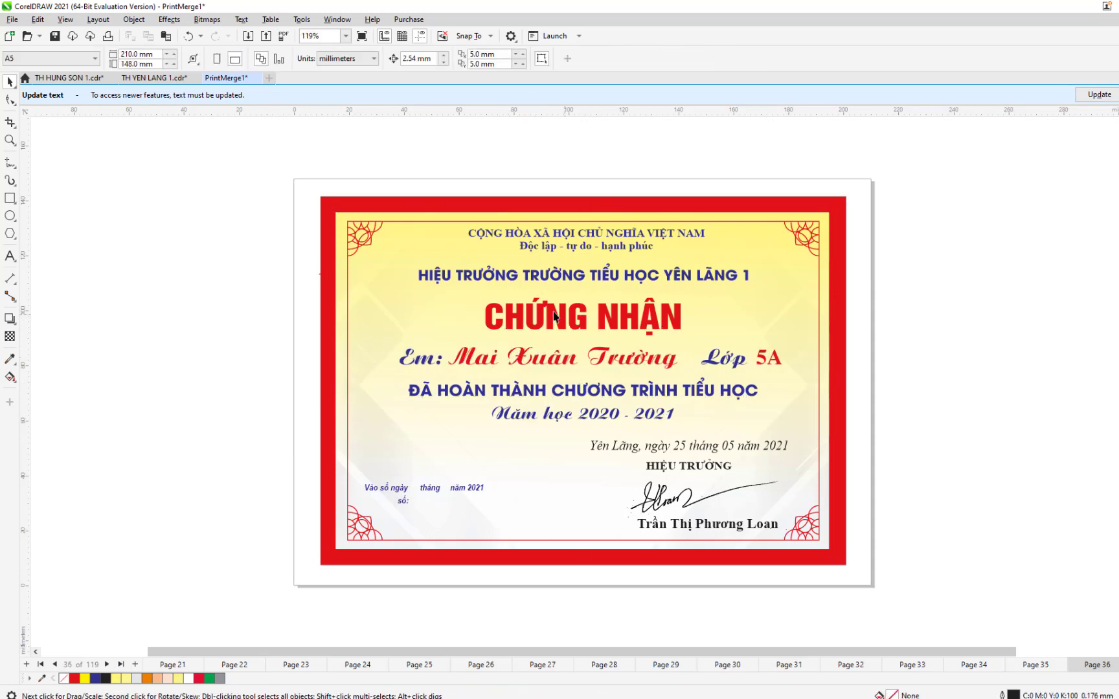
shift+click(534, 360)
shift+click(525, 388)
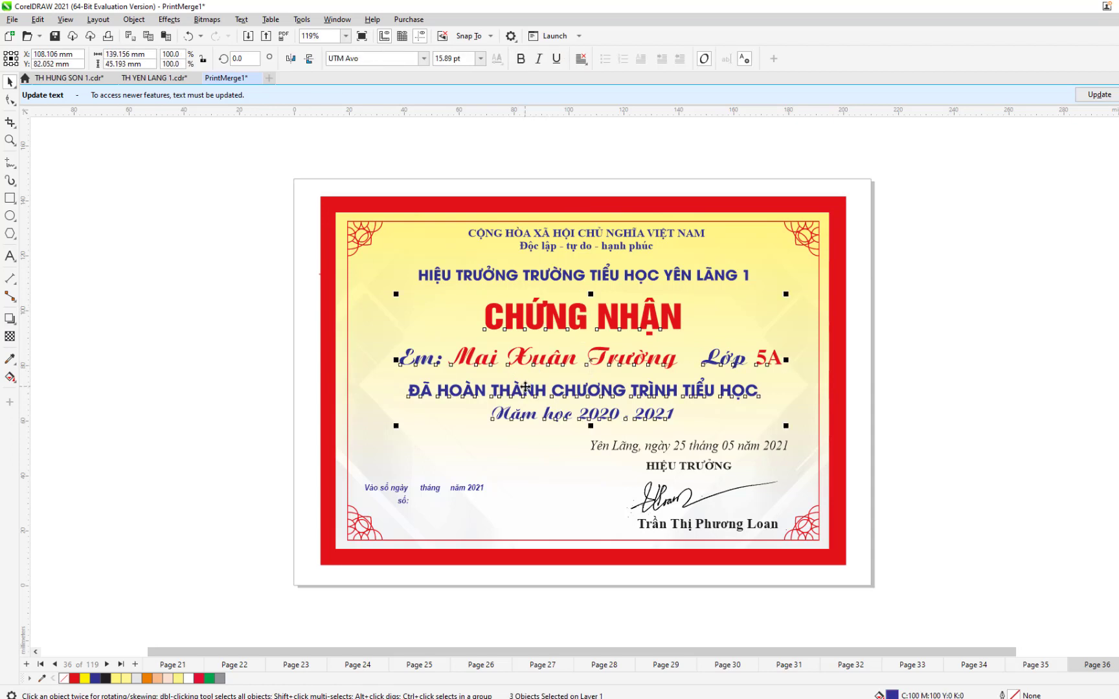
key(c)
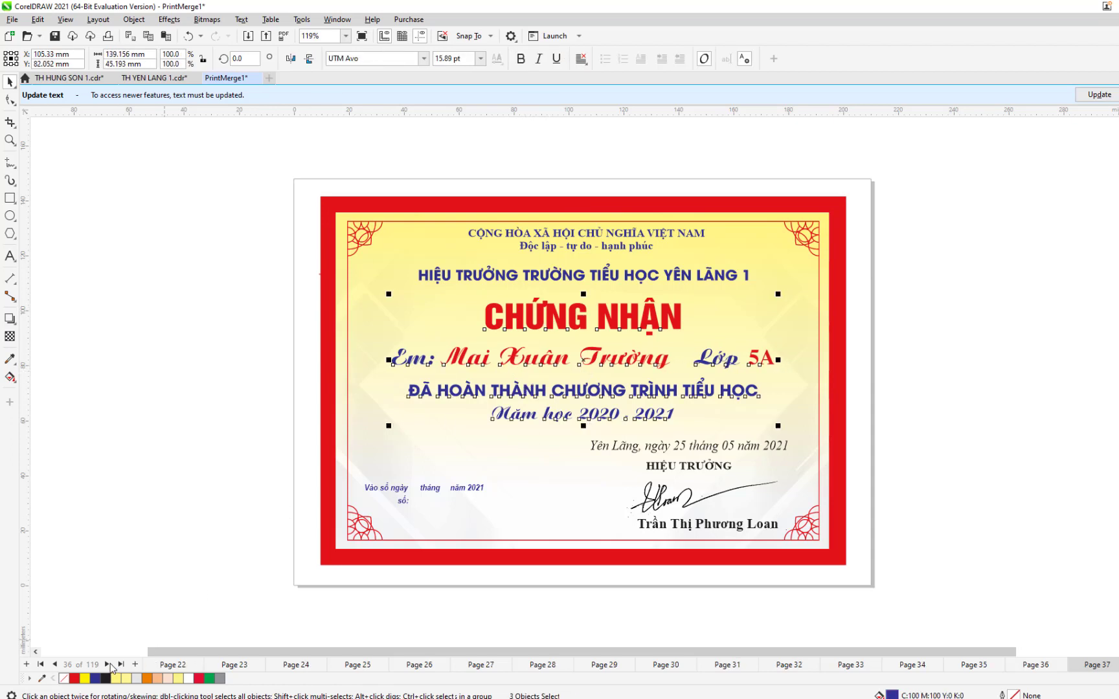
click(110, 665)
click(589, 322)
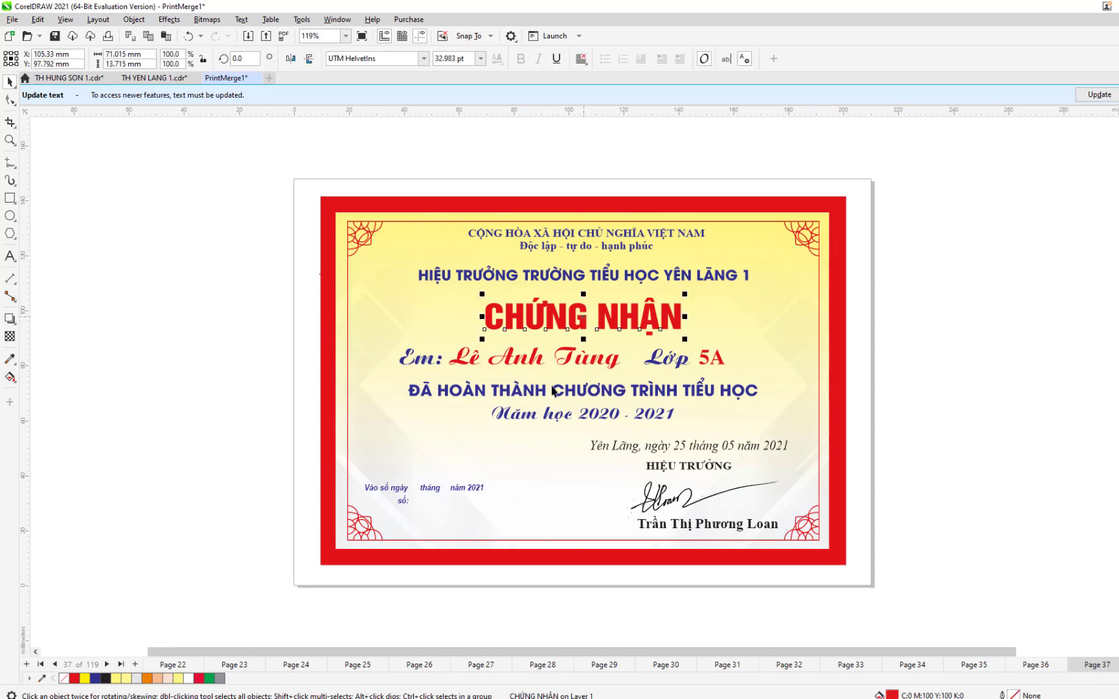
shift+click(562, 365)
shift+click(557, 391)
key(c)
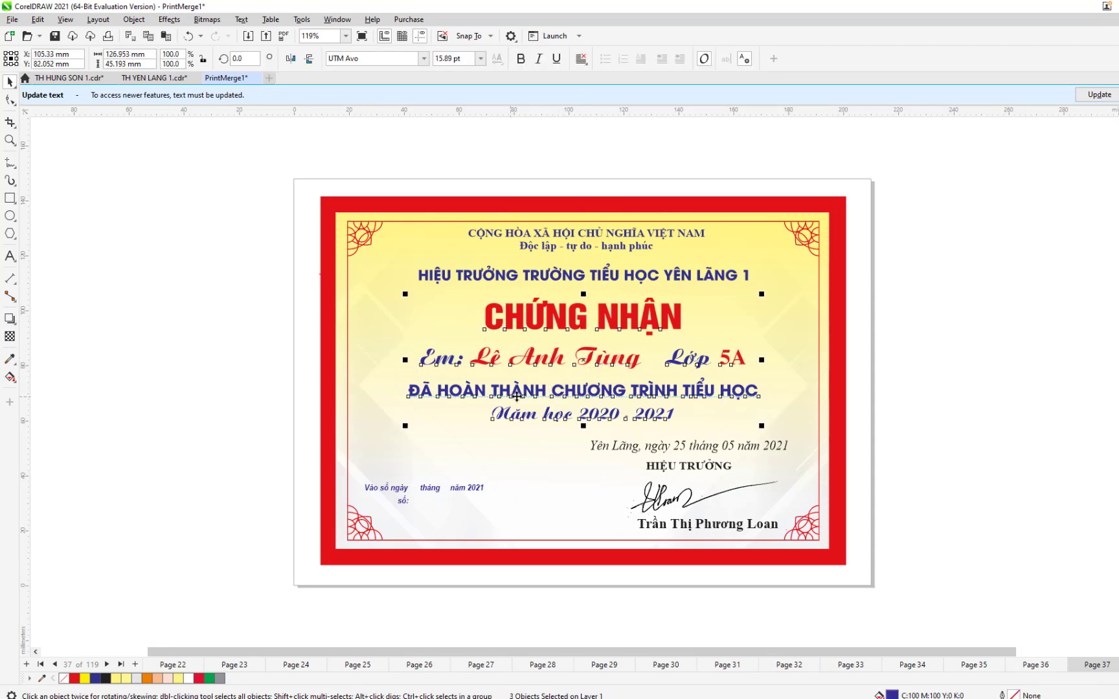
click(108, 665)
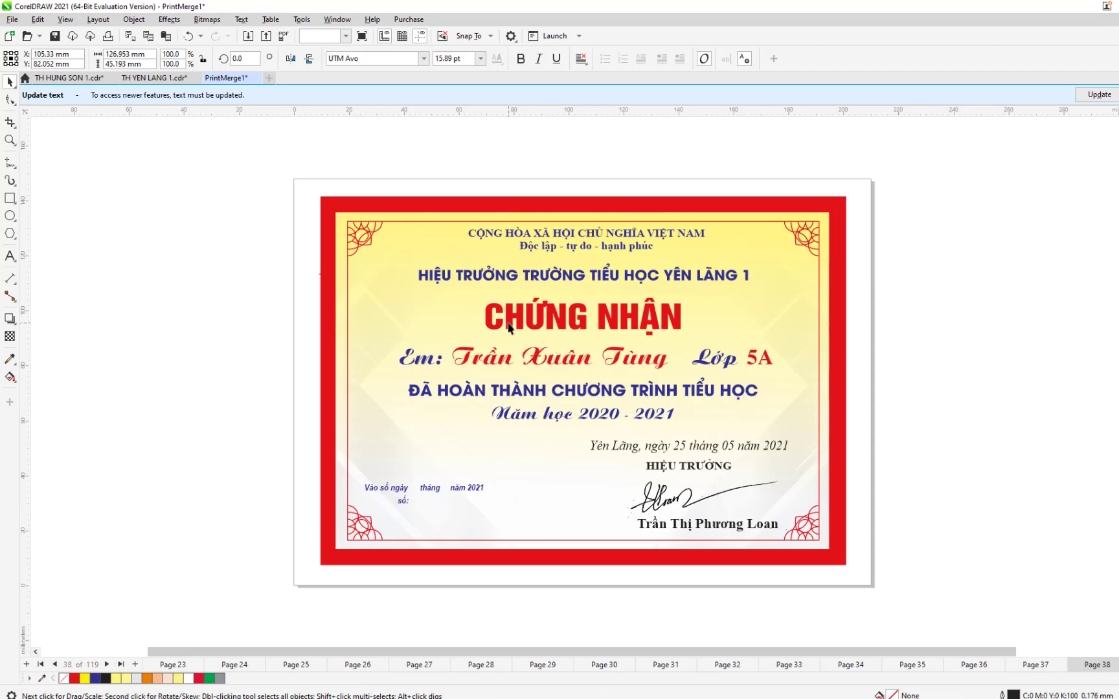
On the next page, shift the name line slightly left to centre it under the title
click(526, 327)
shift+click(532, 356)
shift+click(522, 388)
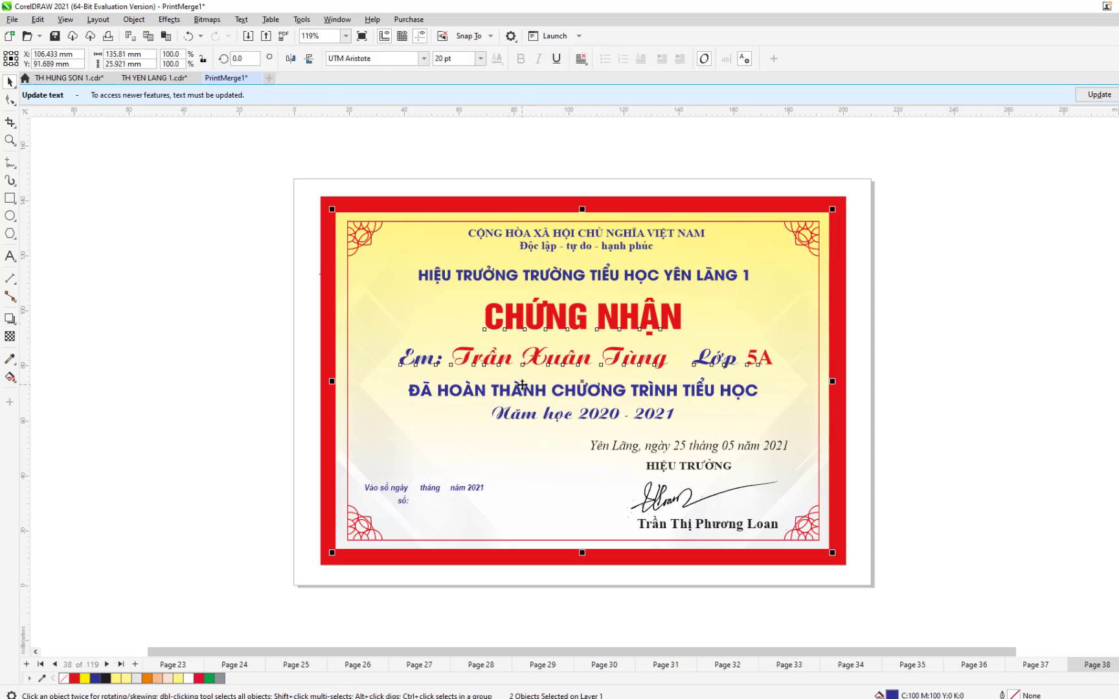
click(537, 327)
click(929, 363)
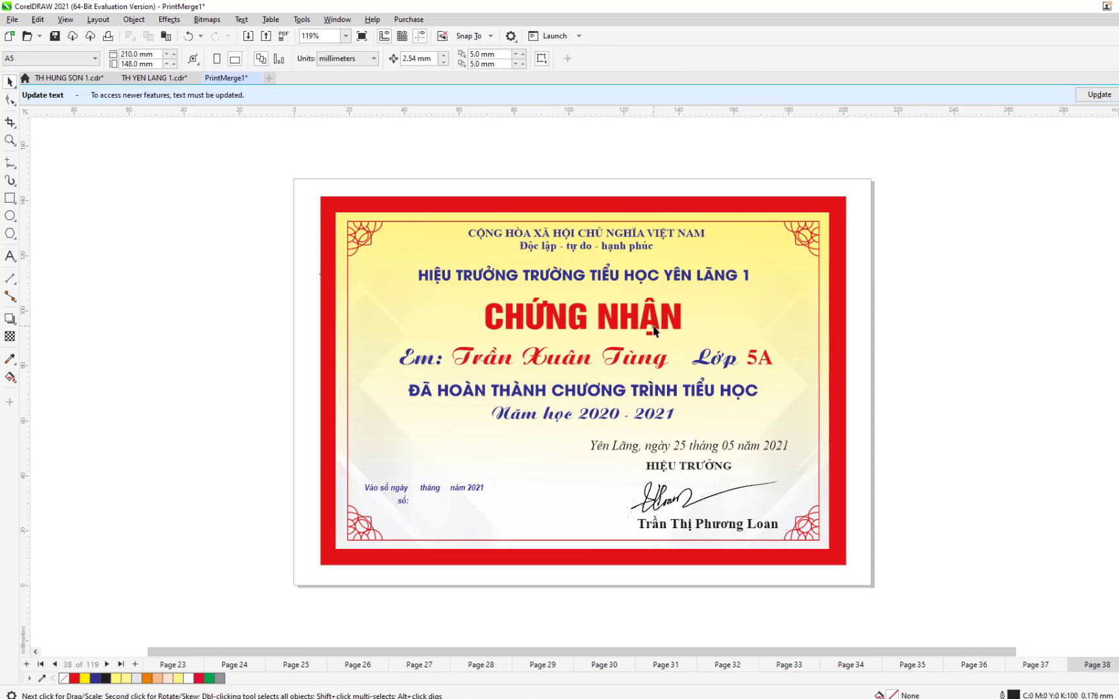
click(645, 334)
shift+click(627, 361)
shift+click(603, 391)
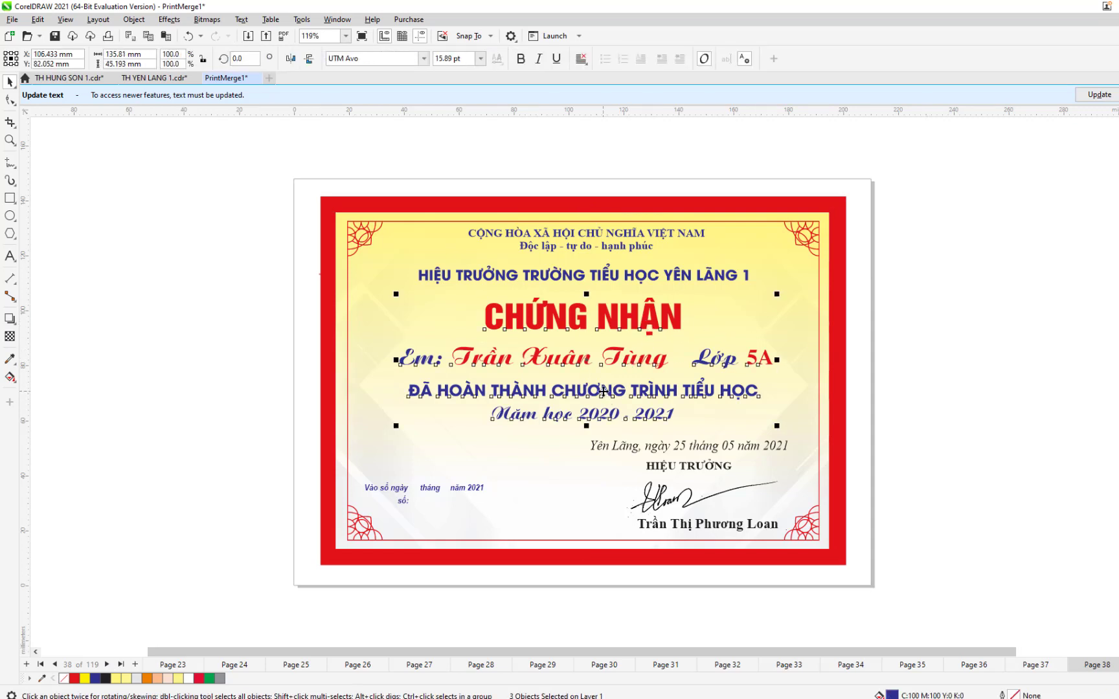
drag(634, 379, 630, 379)
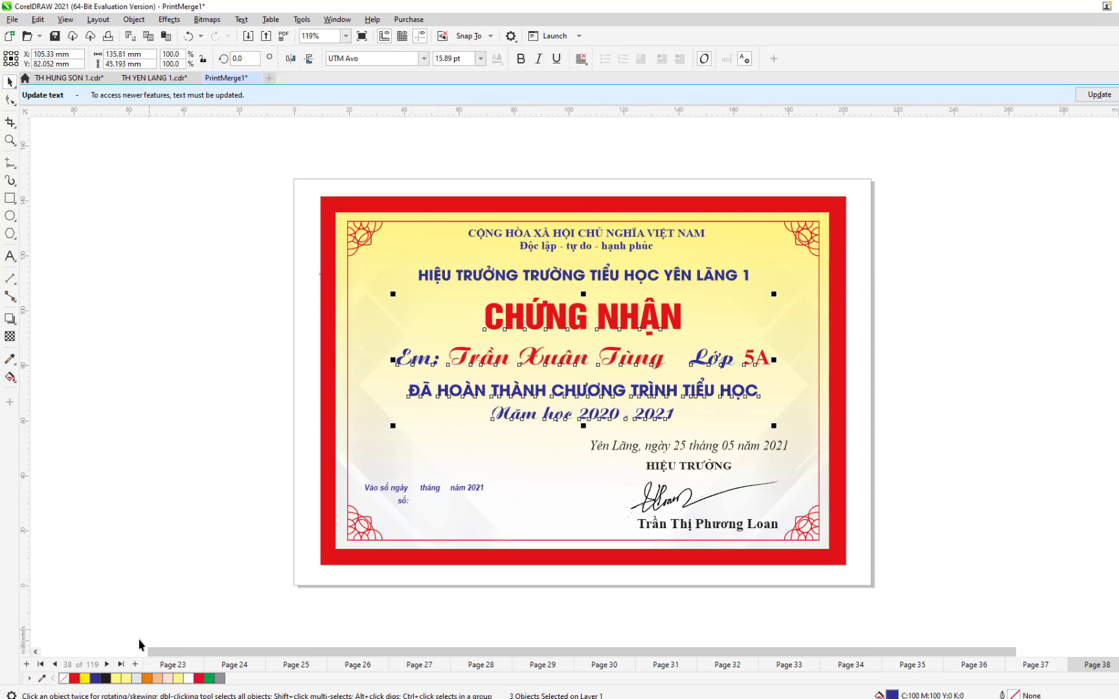
click(107, 664)
Centre the name line with the title and ĐÃ HOÀN THÀNH text on the next two pages
click(539, 324)
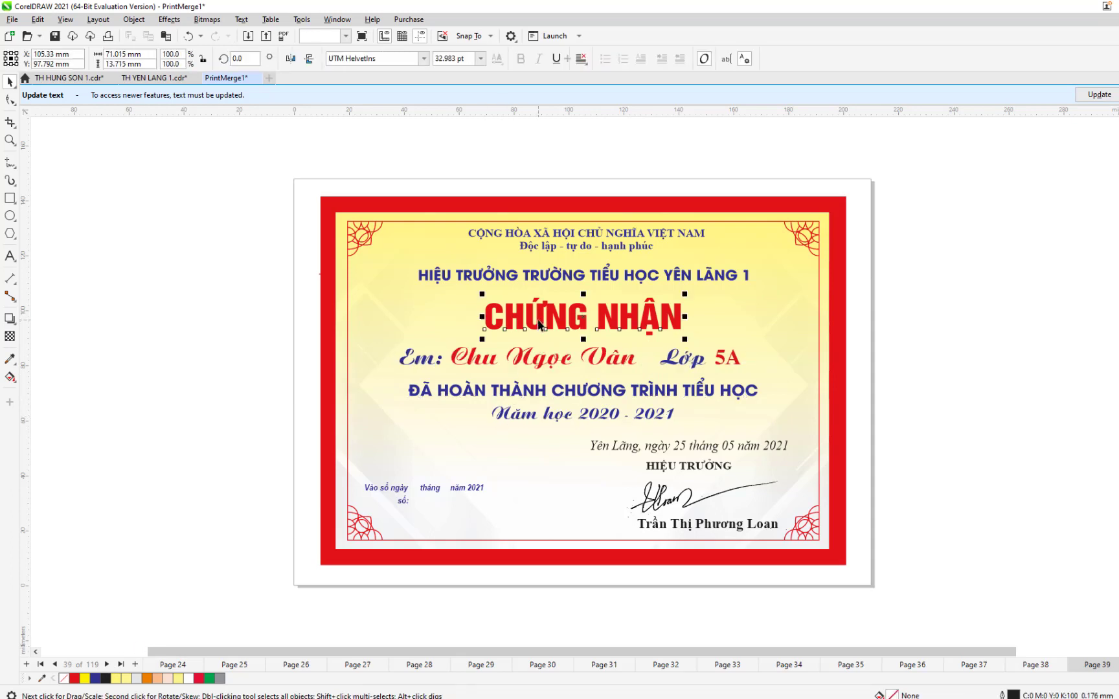
shift+click(536, 366)
shift+click(526, 387)
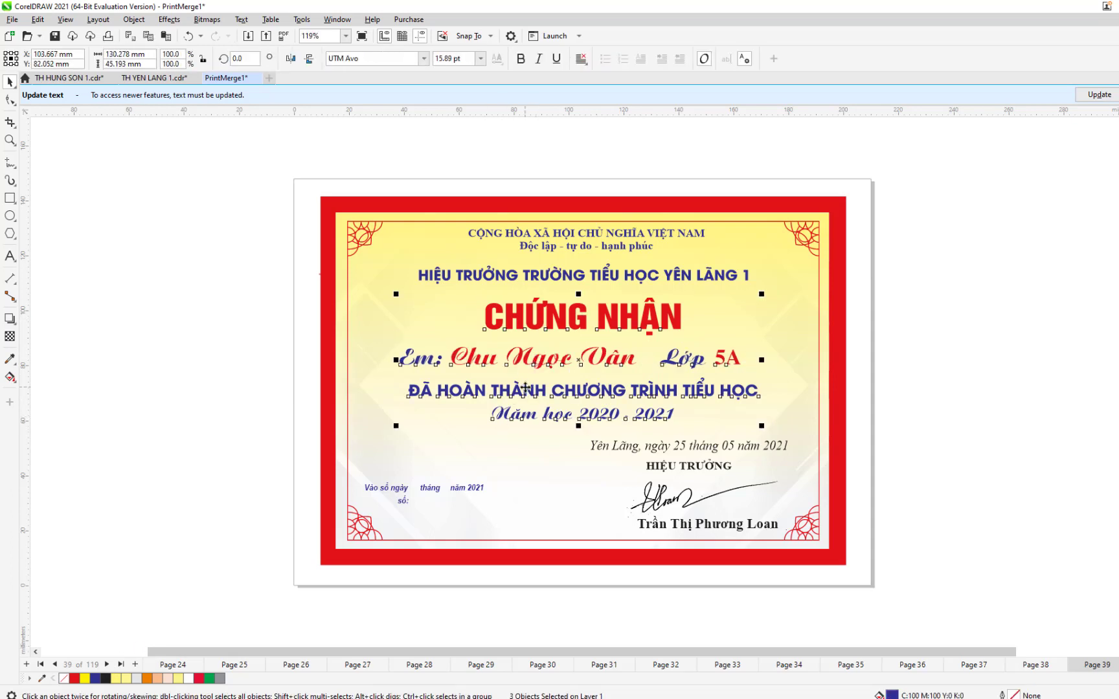
key(c)
click(108, 665)
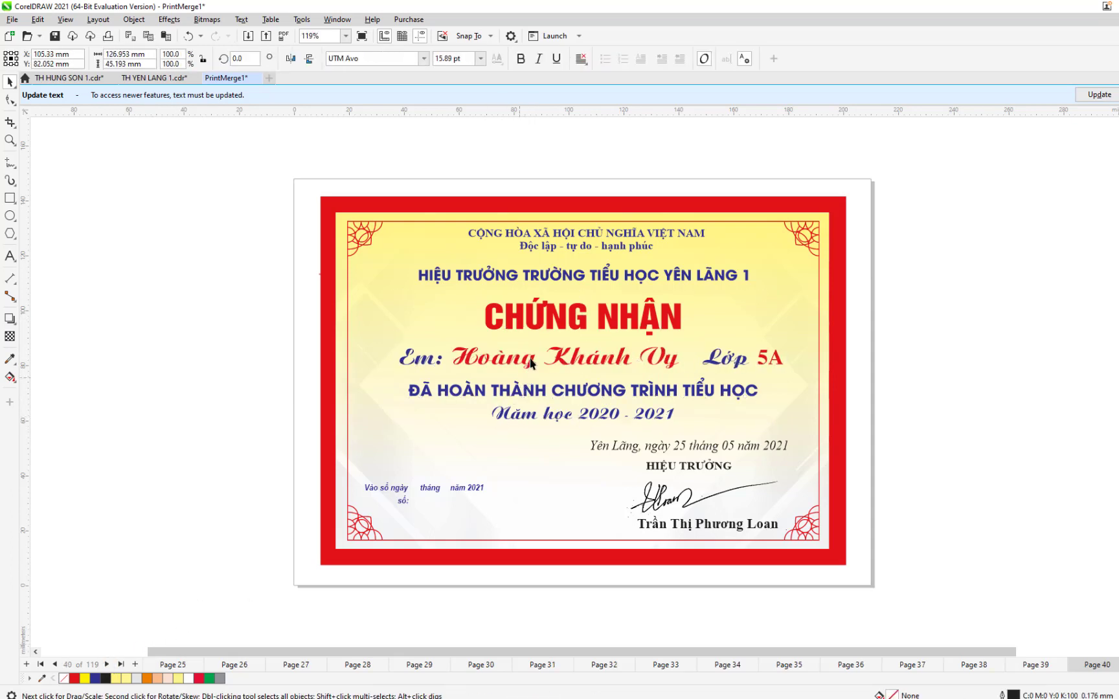
click(547, 321)
shift+click(558, 361)
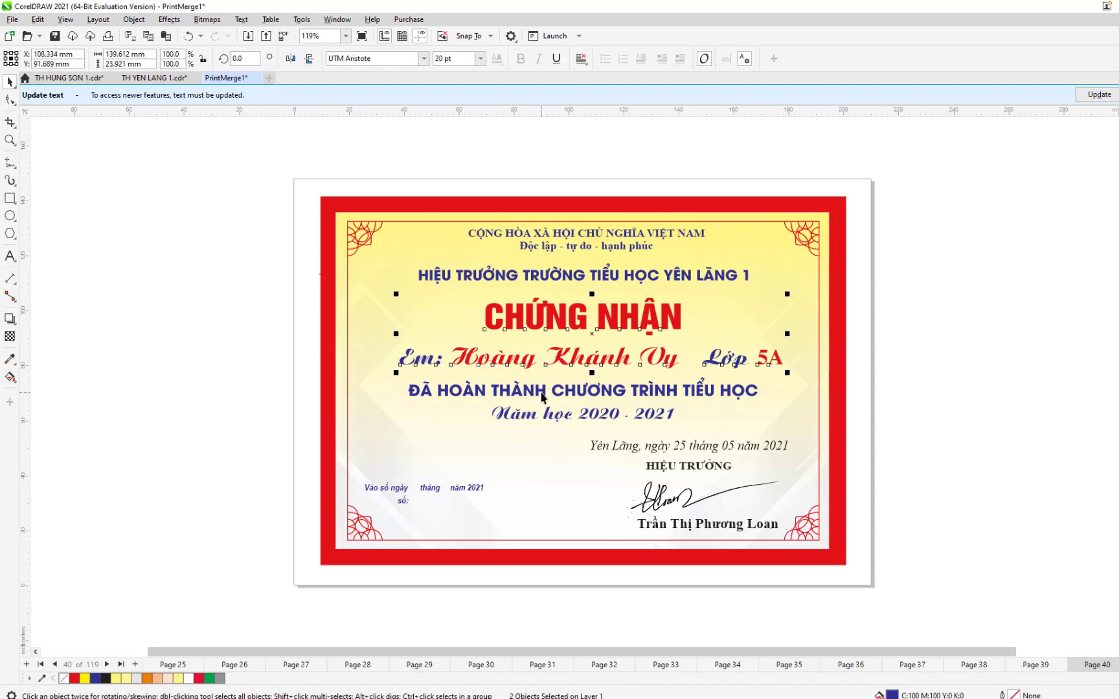
shift+click(542, 390)
key(c)
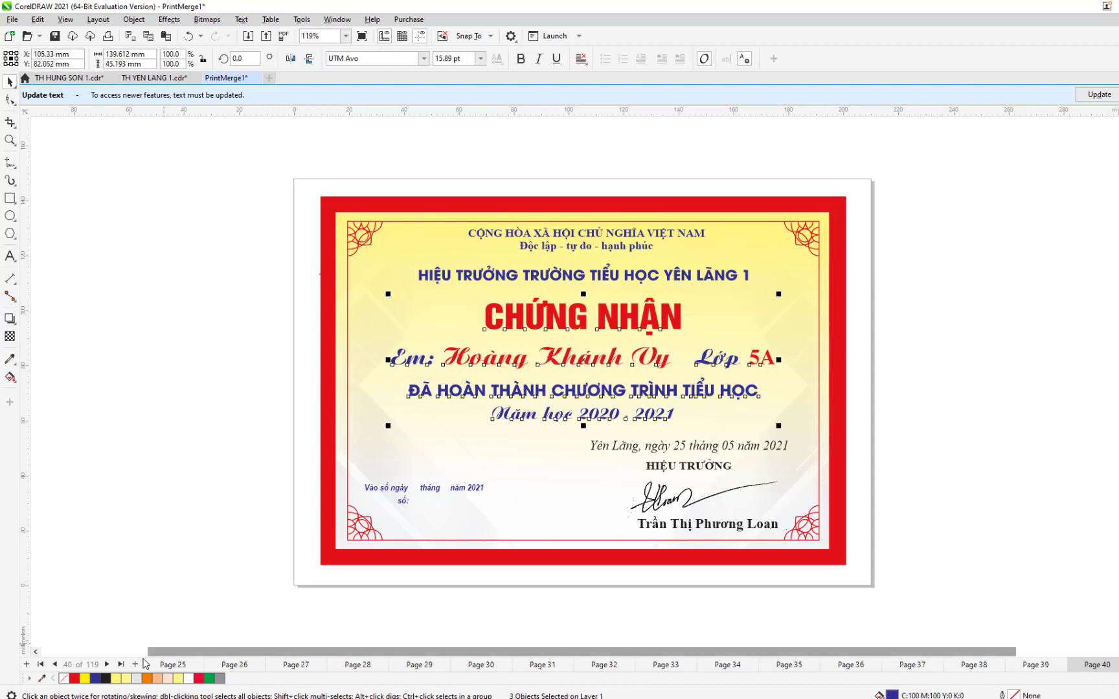
click(108, 665)
Centre the name line on two more pages, reaching page 42
click(576, 330)
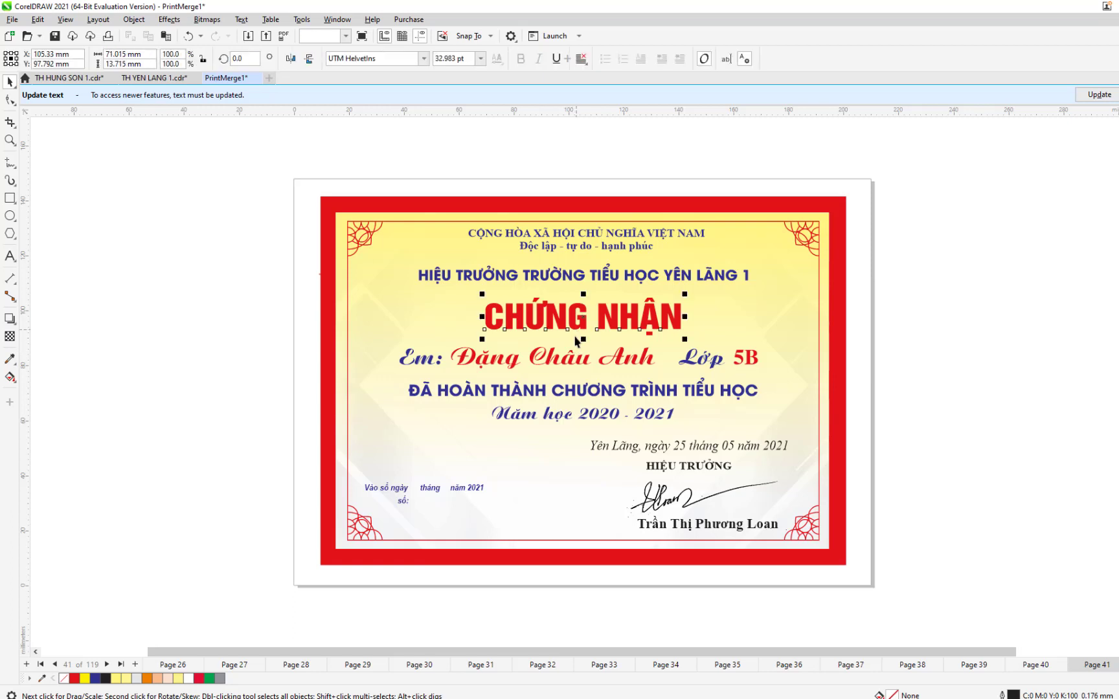
shift+click(574, 357)
shift+click(559, 391)
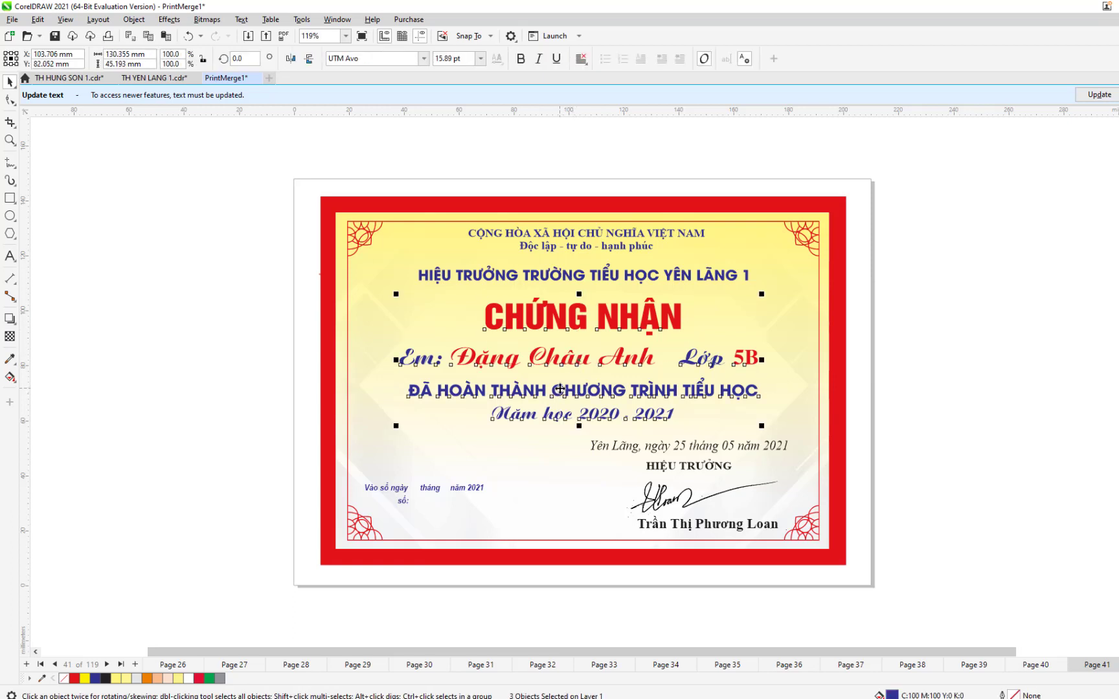
key(c)
click(108, 664)
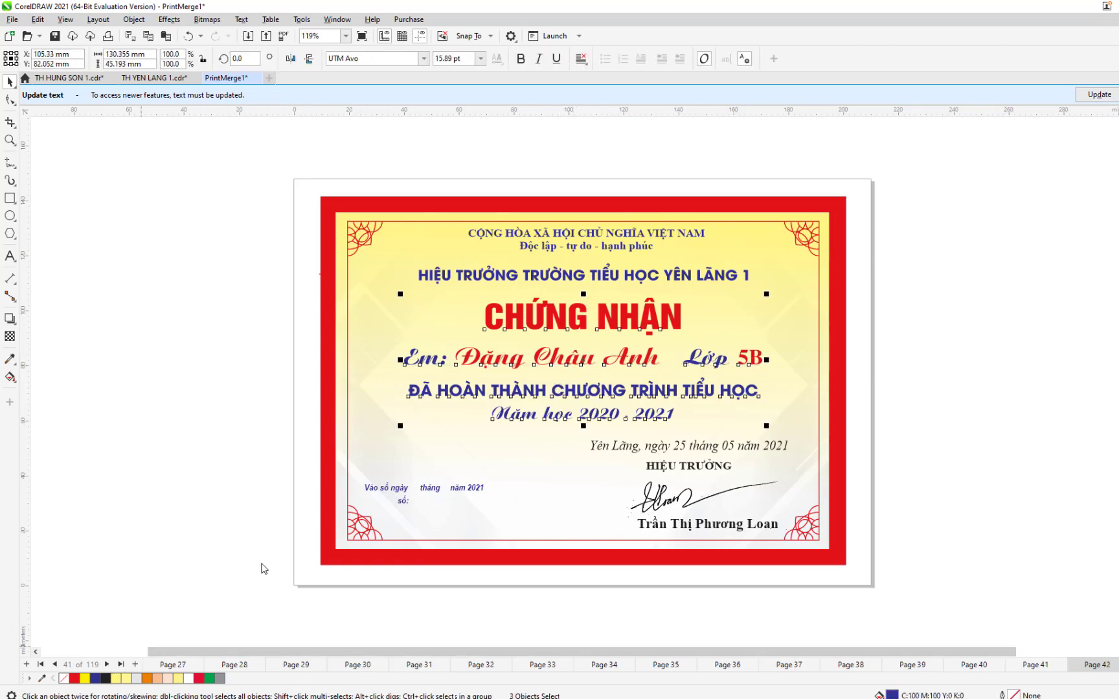
click(576, 317)
shift+click(551, 360)
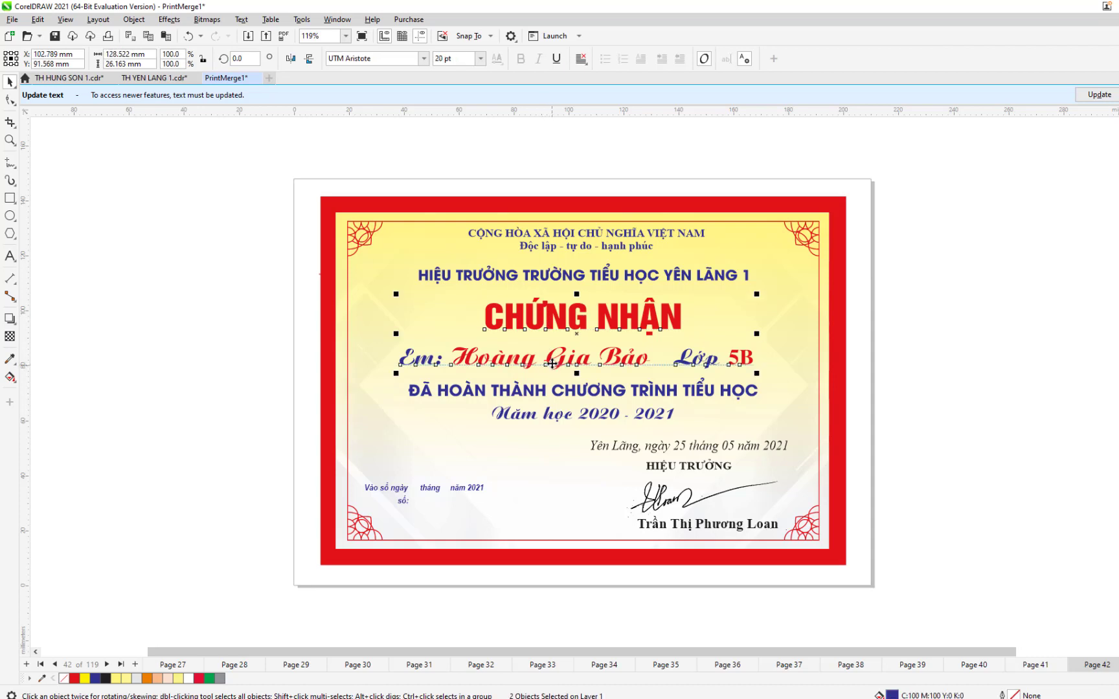
shift+click(518, 401)
key(c)
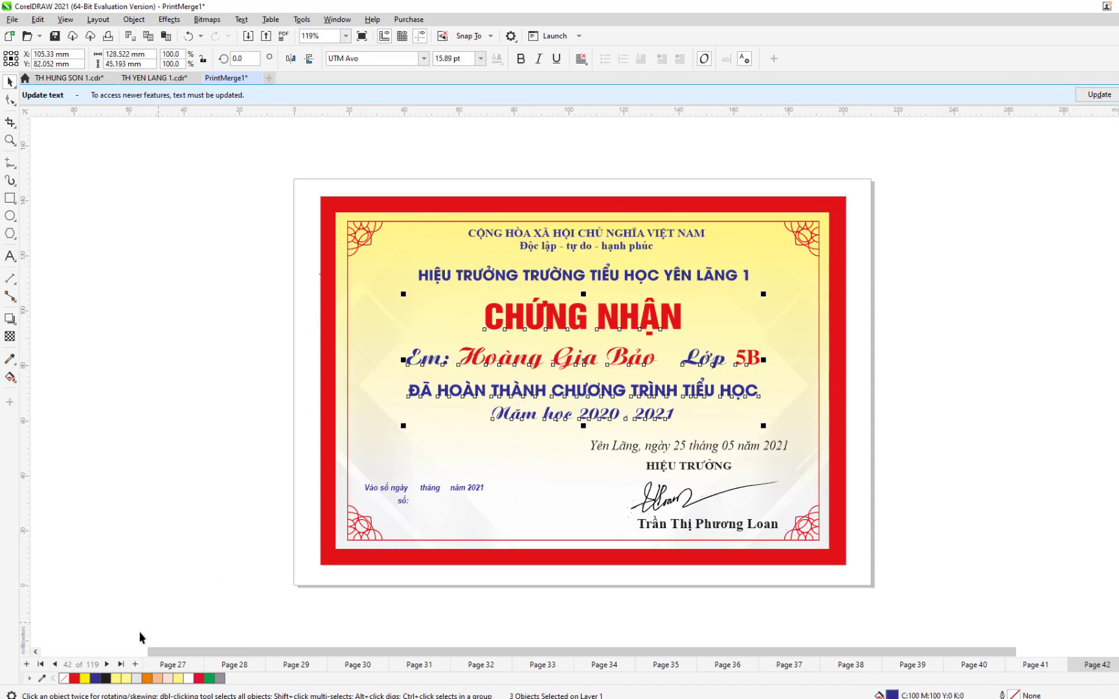
Tighten page 43's overlong name line's letter spacing from both ends until it fits inside the border
click(108, 665)
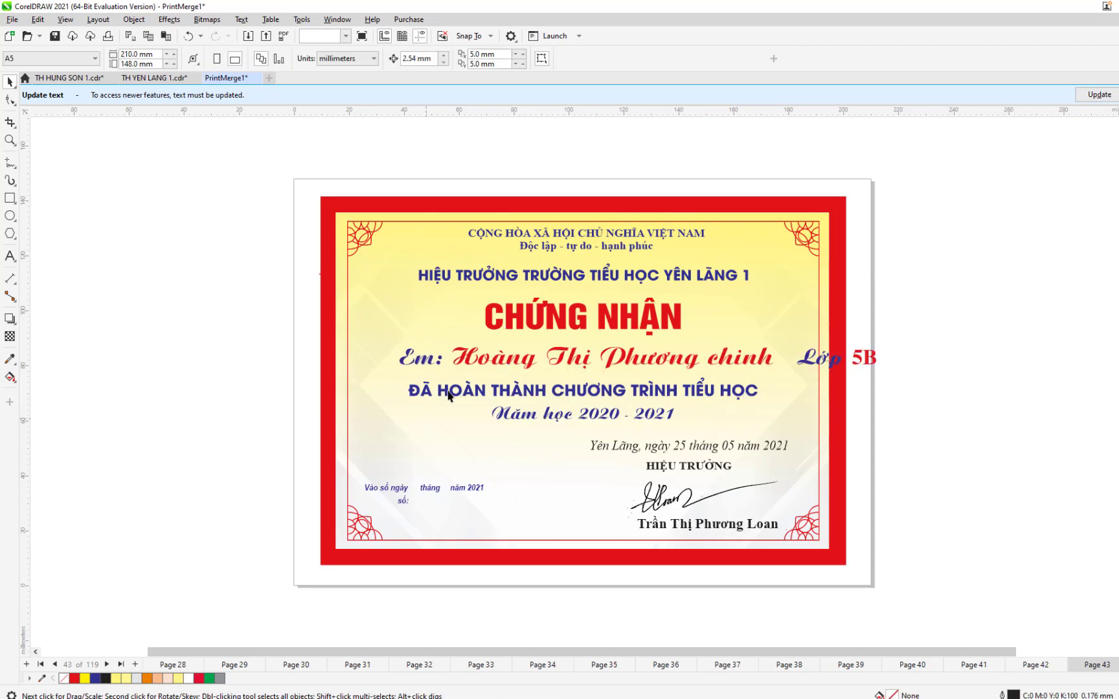
click(507, 321)
shift+click(512, 363)
shift+click(503, 389)
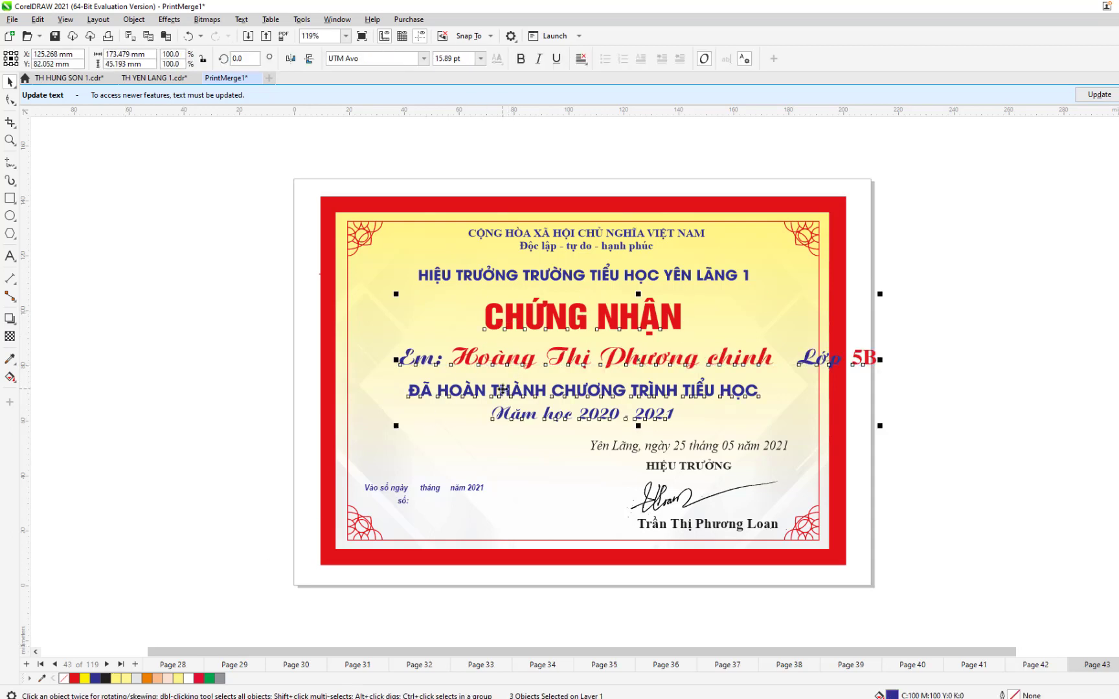
click(882, 350)
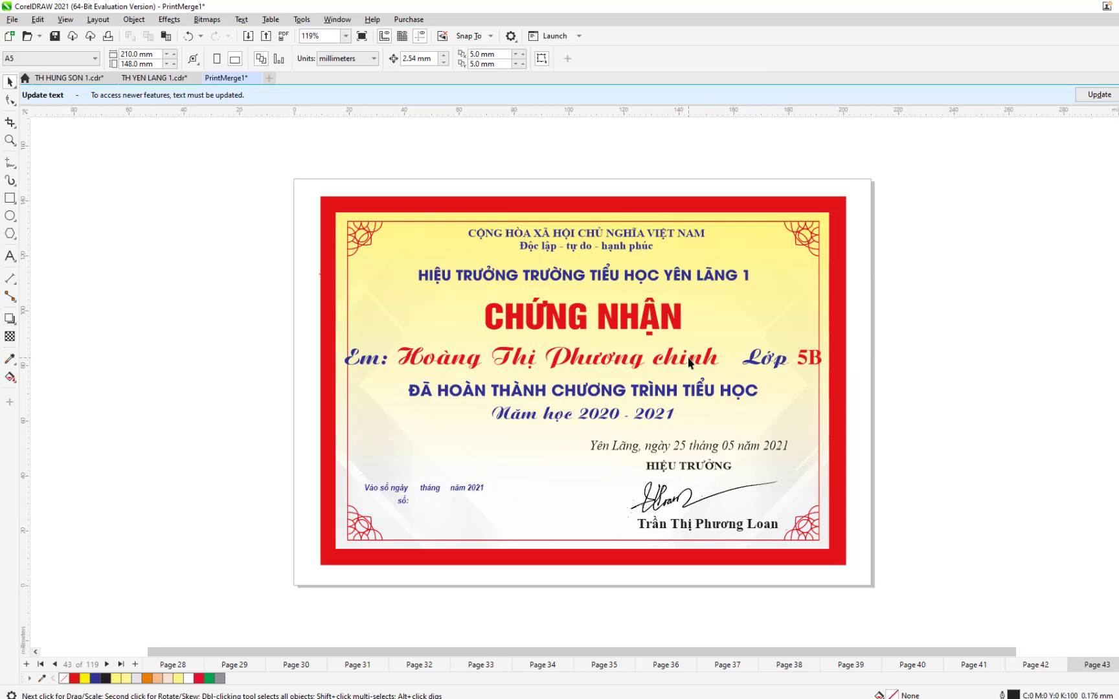
click(748, 358)
click(686, 364)
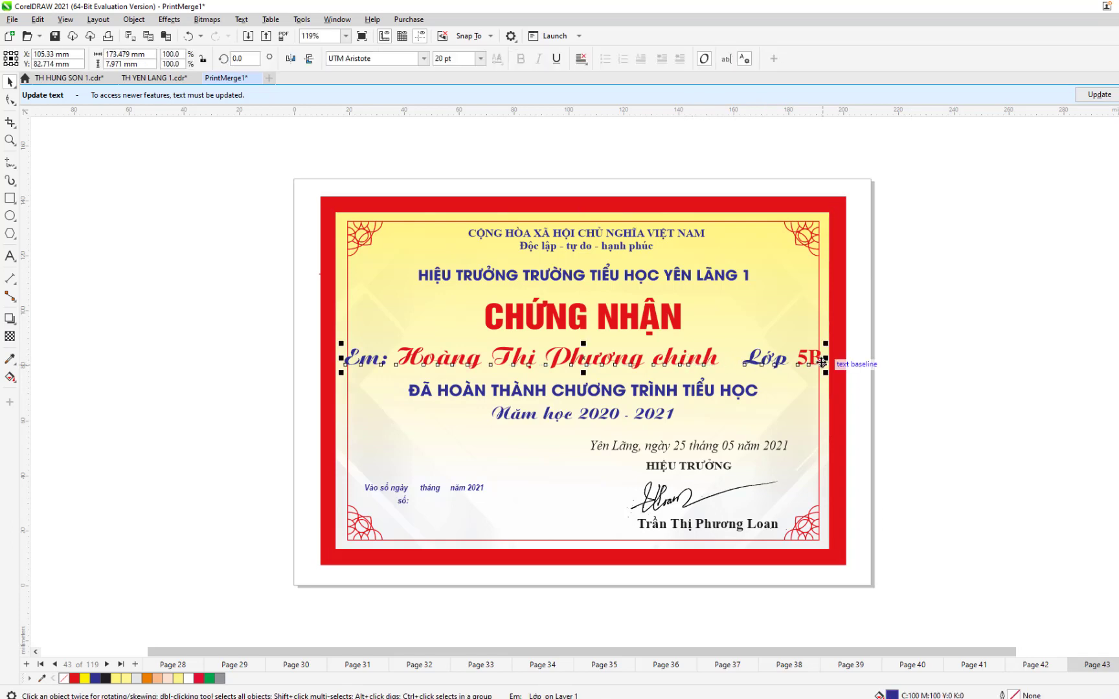
drag(822, 362, 797, 362)
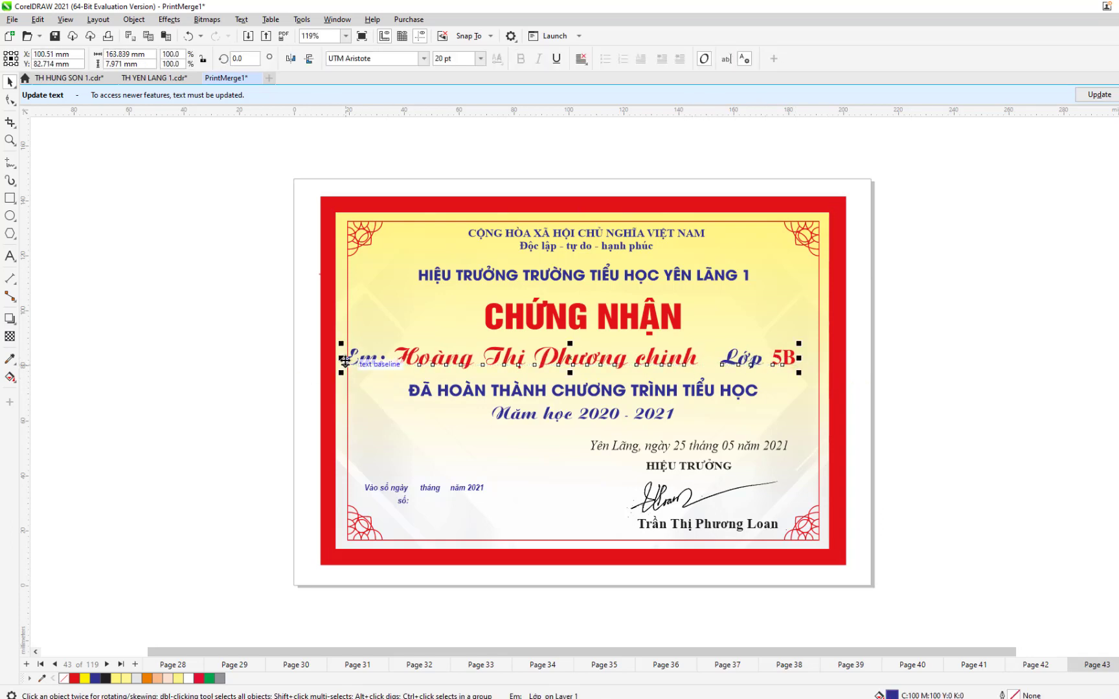
drag(338, 358, 365, 358)
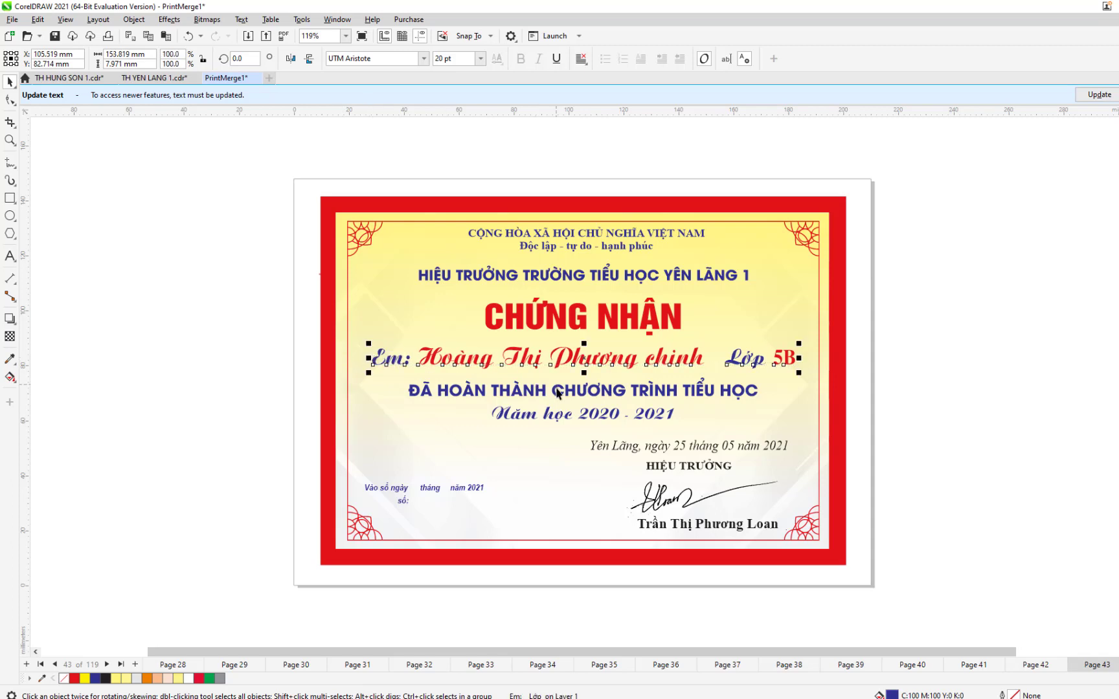
click(107, 664)
click(545, 329)
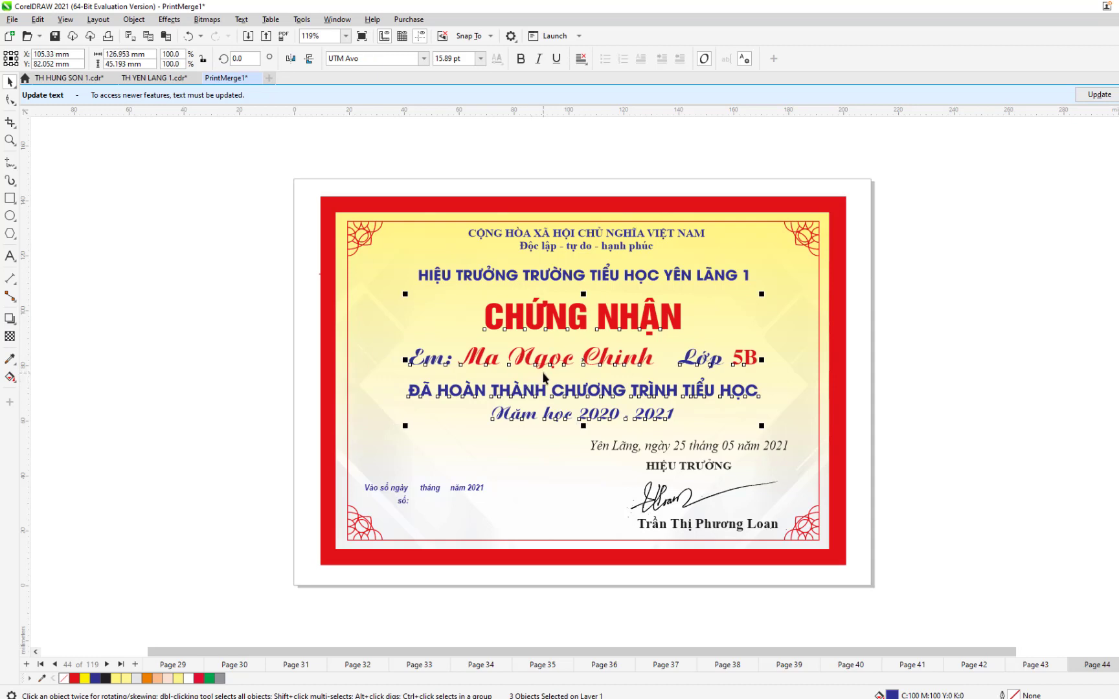
Centre page 45's name line with the CHỨNG NHẬN heading and lower text
click(106, 664)
click(518, 338)
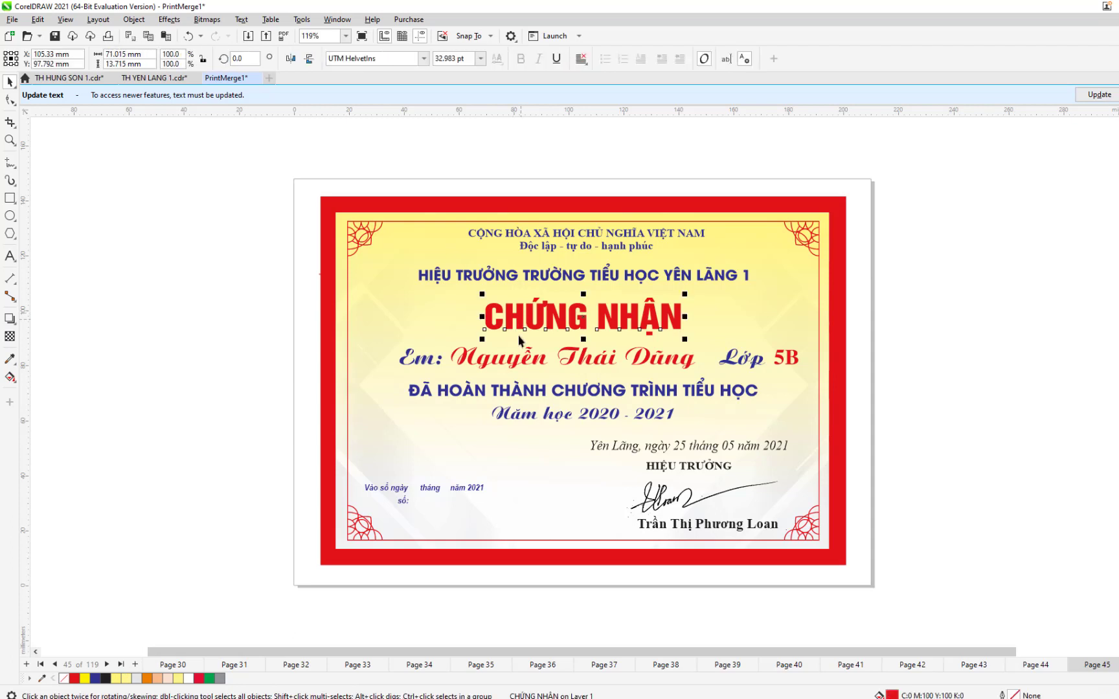
click(510, 389)
key(c)
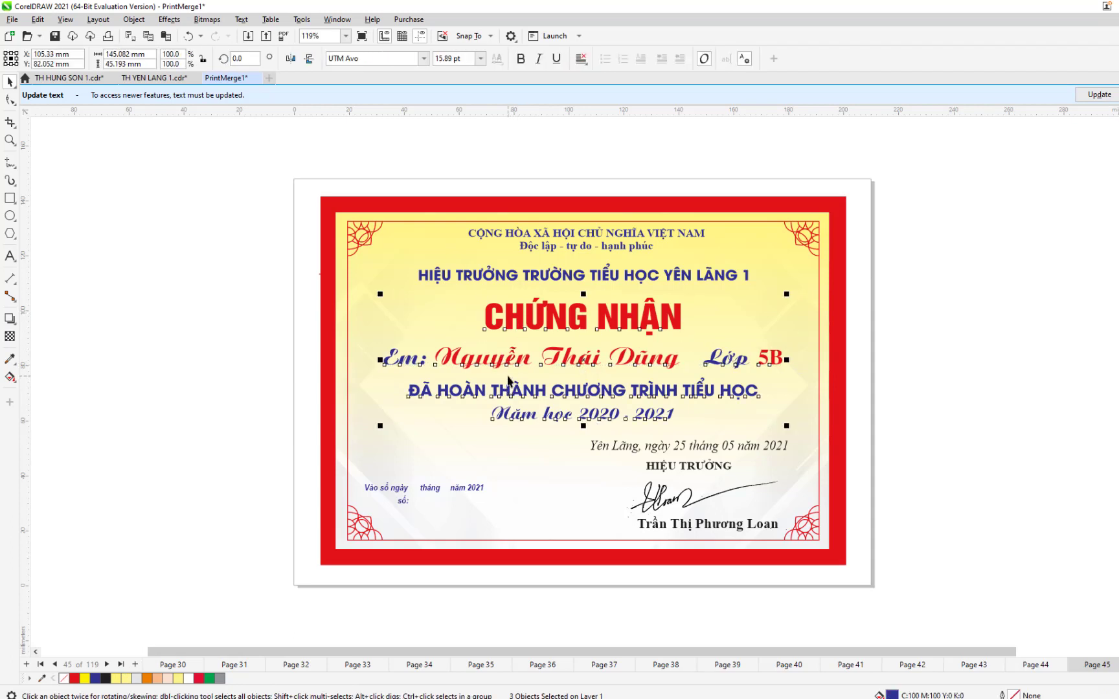
Centre page 46's heading, name line and lower text horizontally with Ctrl+E
click(107, 664)
click(551, 360)
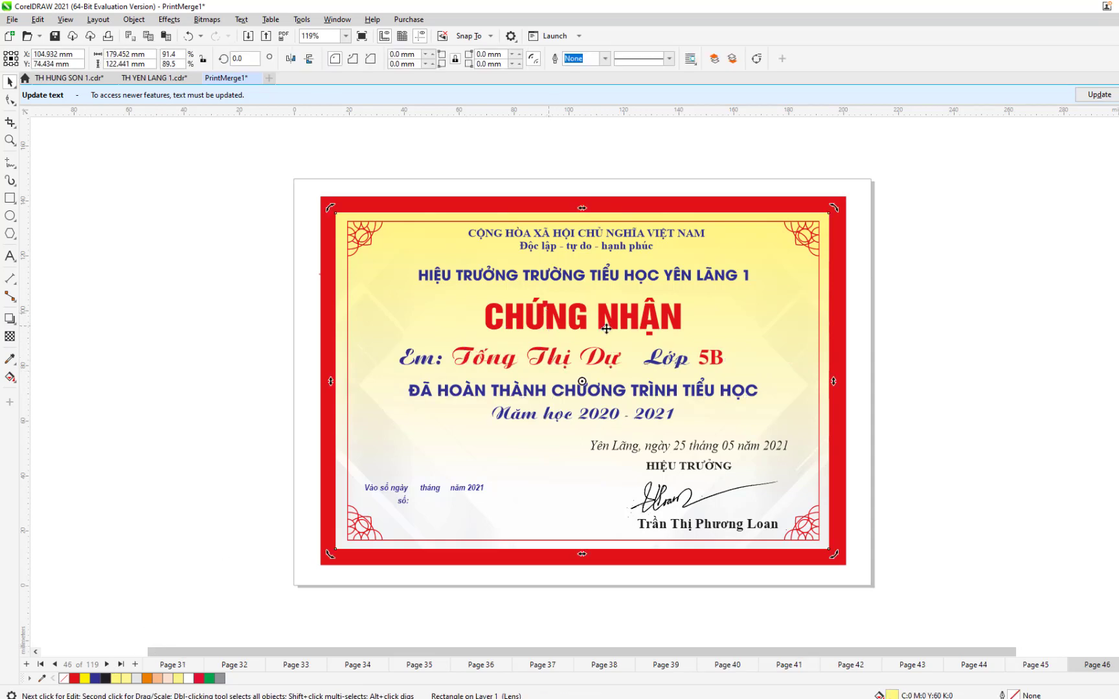
click(938, 333)
click(648, 321)
shift+click(609, 362)
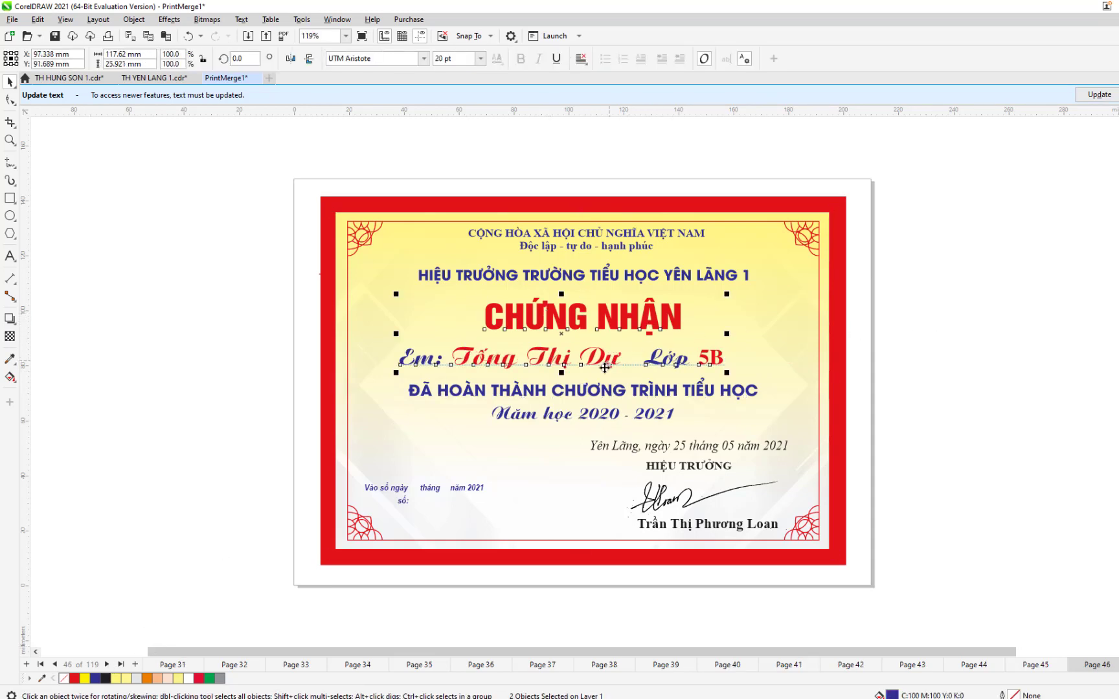
shift+click(577, 391)
key(x)
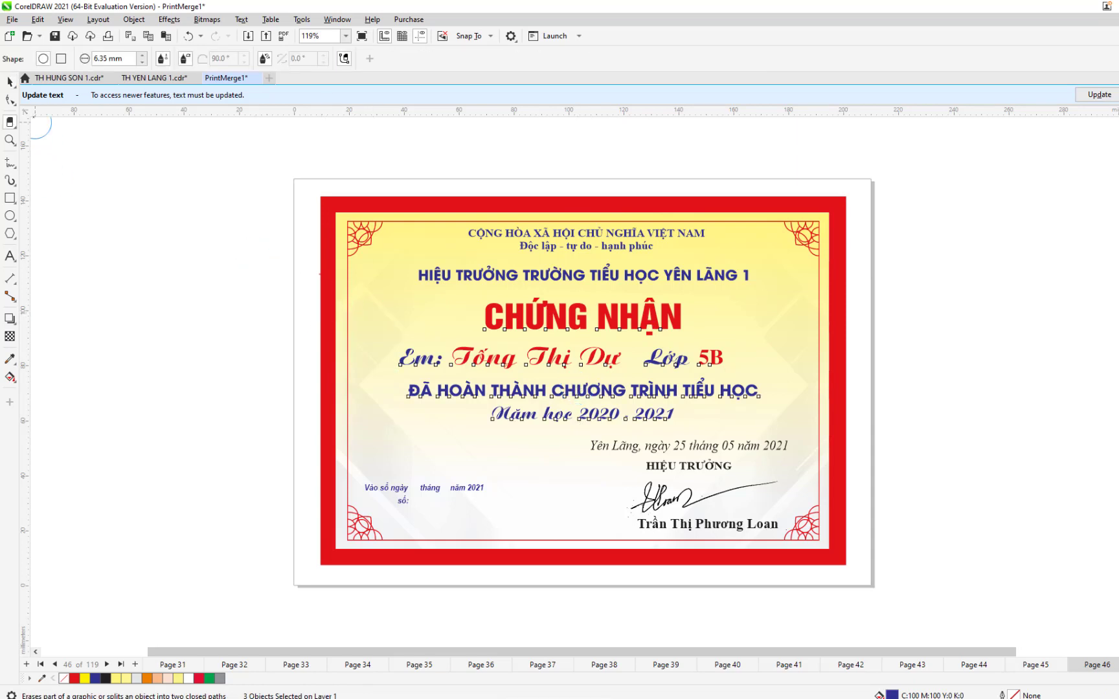
click(10, 81)
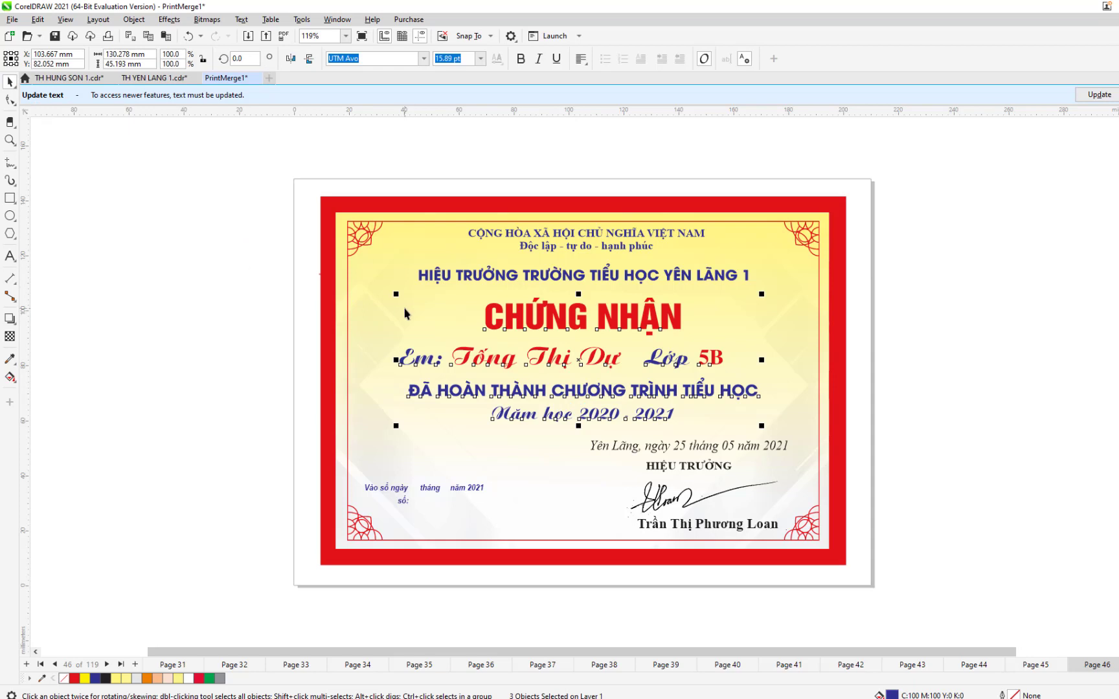
key(ctrl+e)
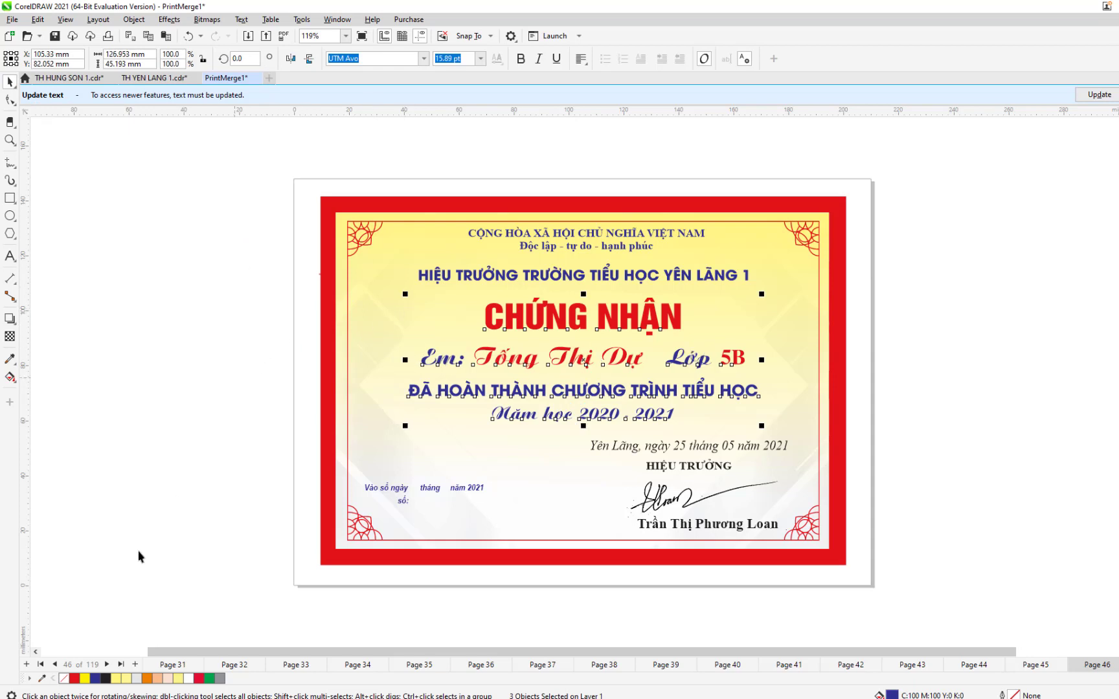
Nudge page 47's name line slightly left, then select page 48's heading, name line and lower text
click(106, 665)
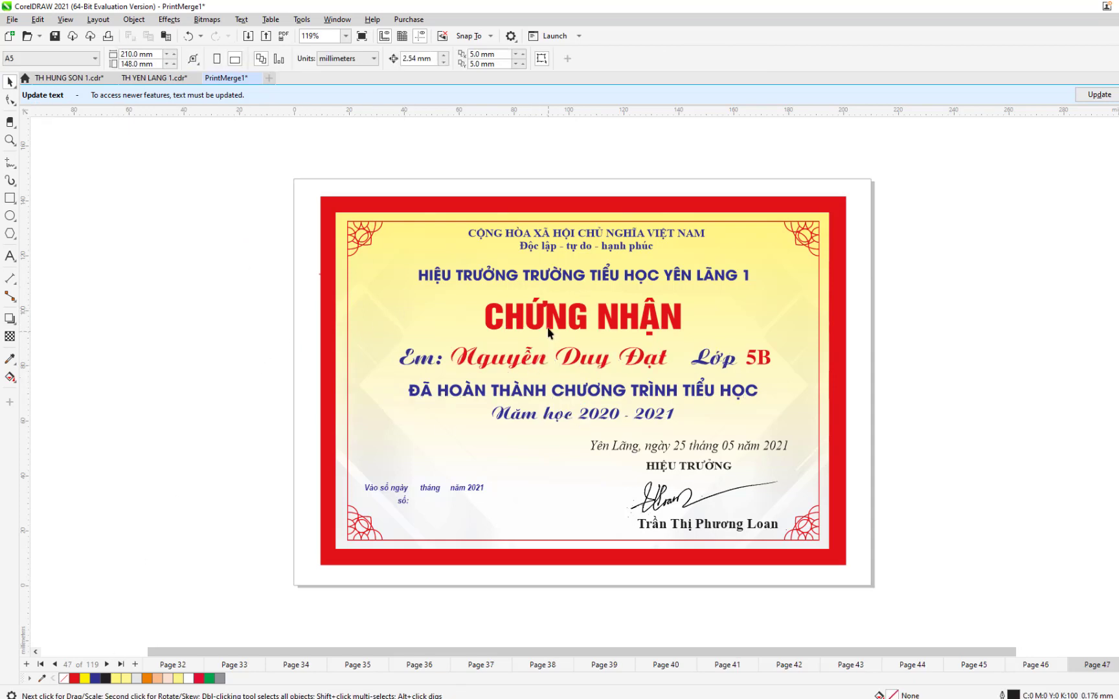
click(549, 333)
shift+click(550, 359)
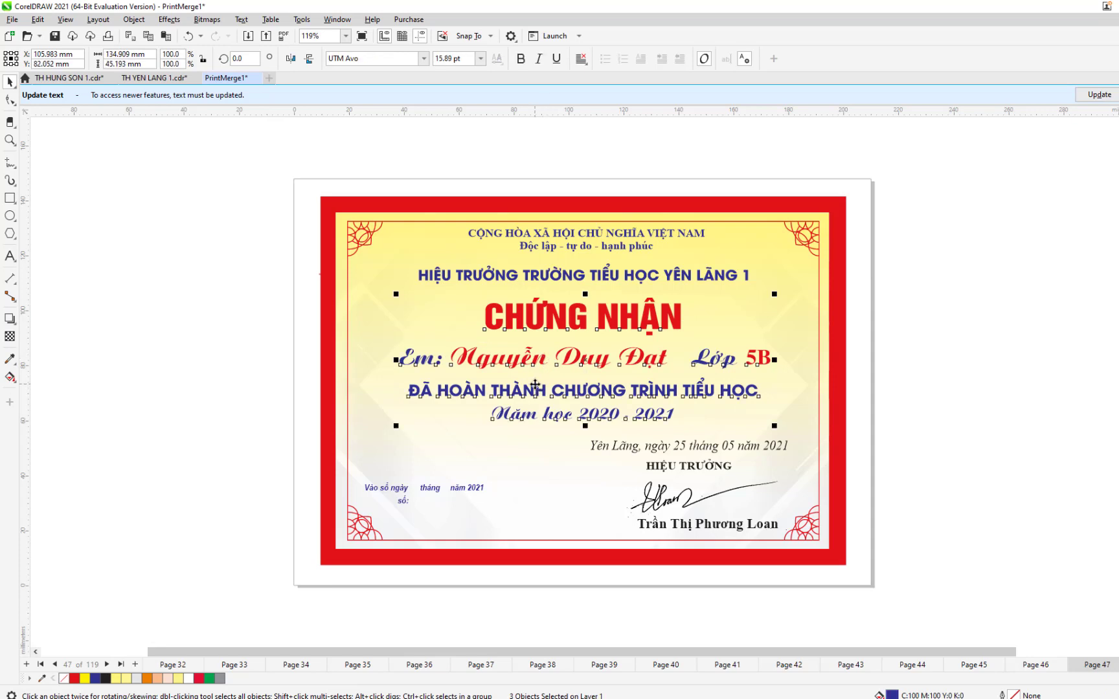
drag(534, 384, 533, 386)
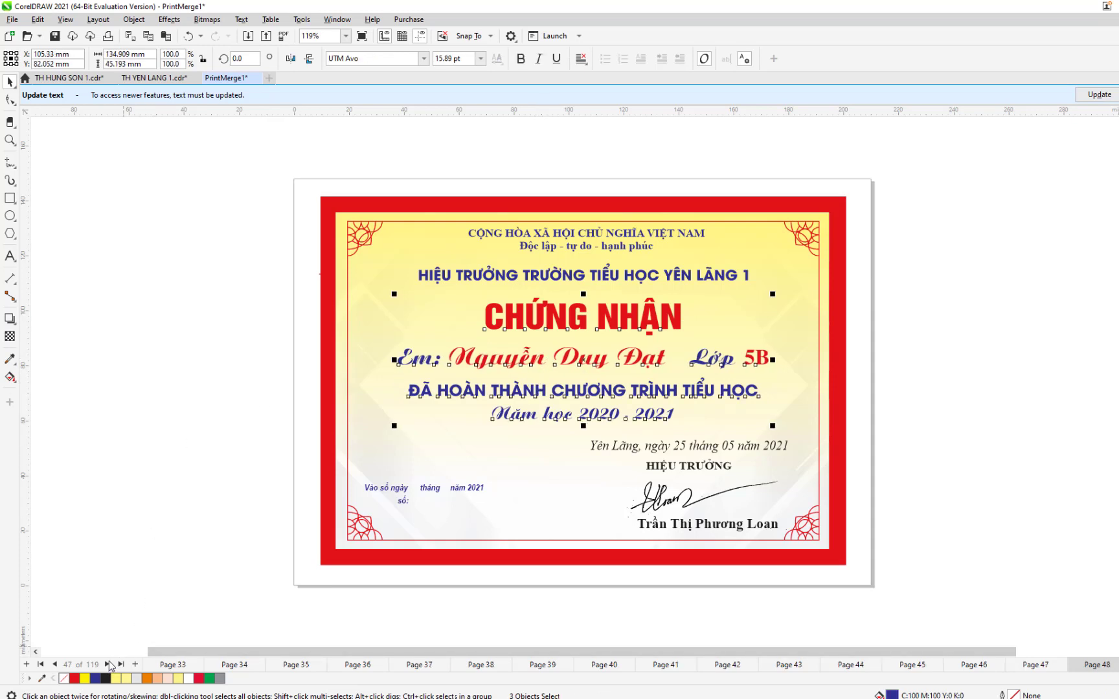
click(107, 665)
click(515, 321)
shift+click(522, 367)
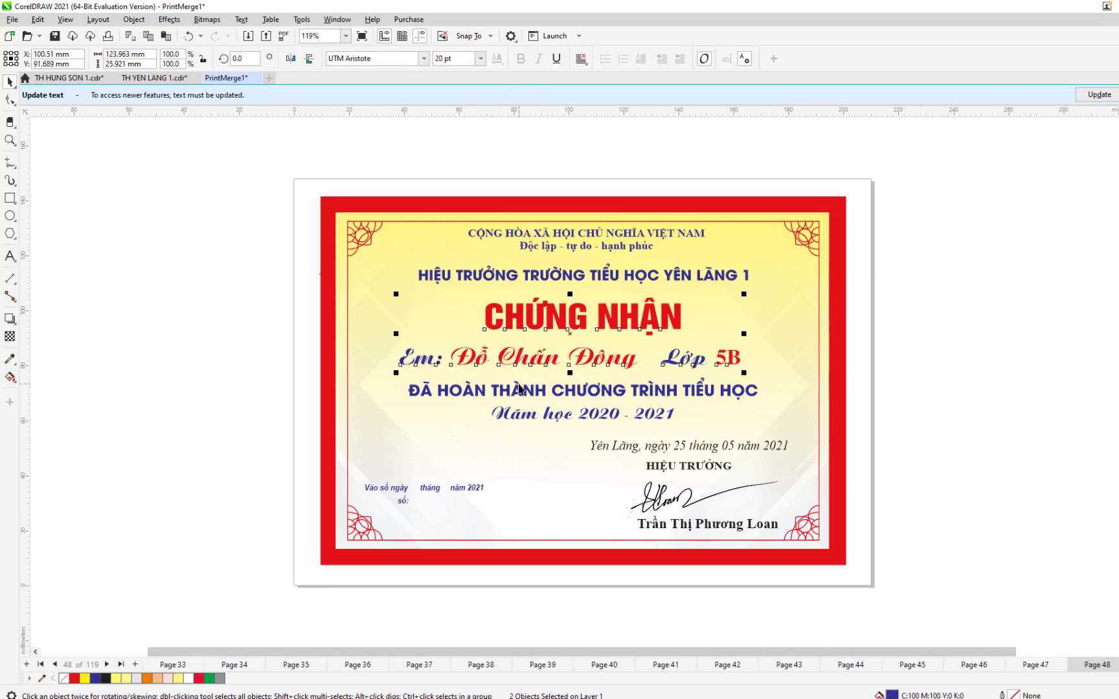
shift+click(521, 388)
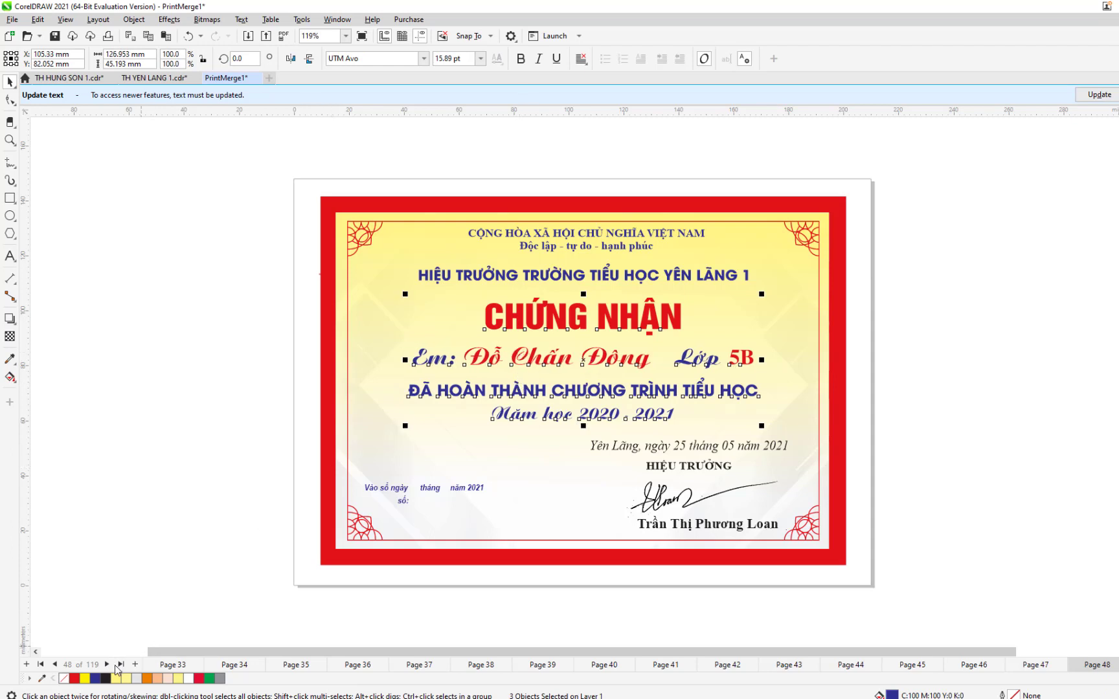
Select the CHỨNG NHẬN title, name line and completion text on certificate pages 50 and 51
click(107, 665)
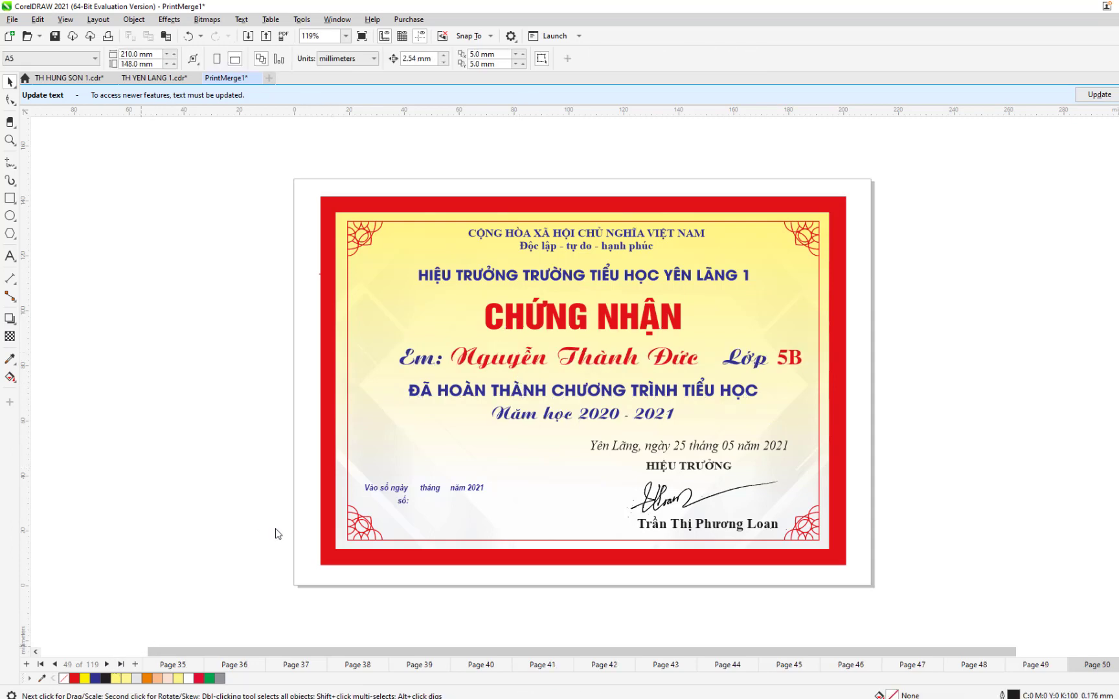
click(548, 331)
shift+click(547, 363)
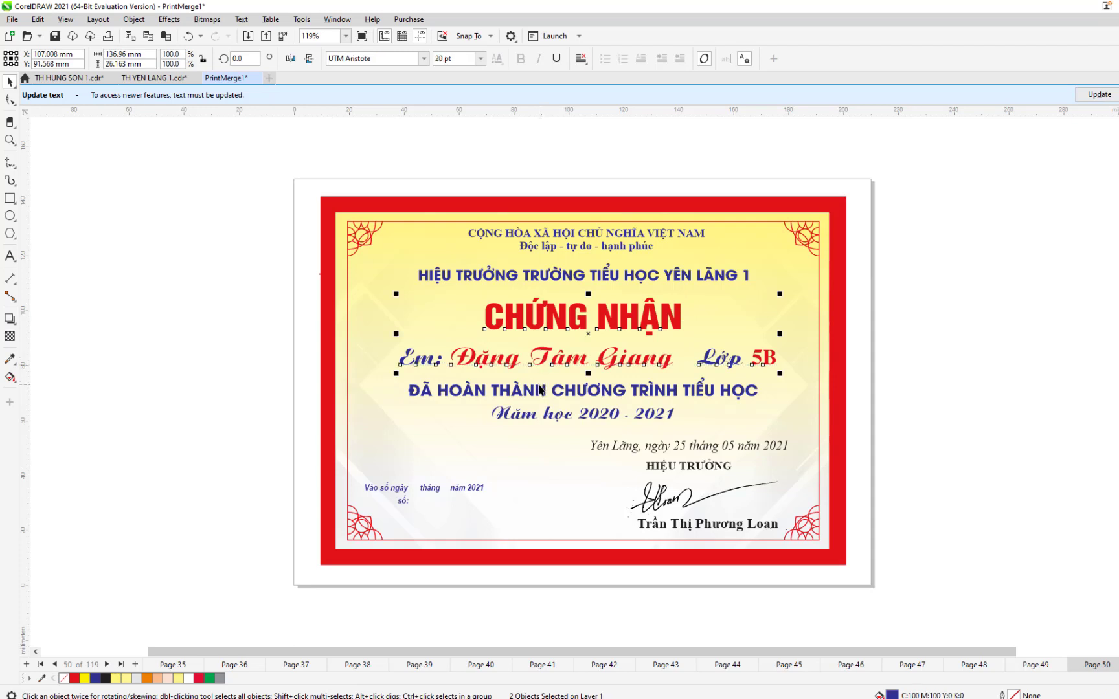
shift+click(539, 388)
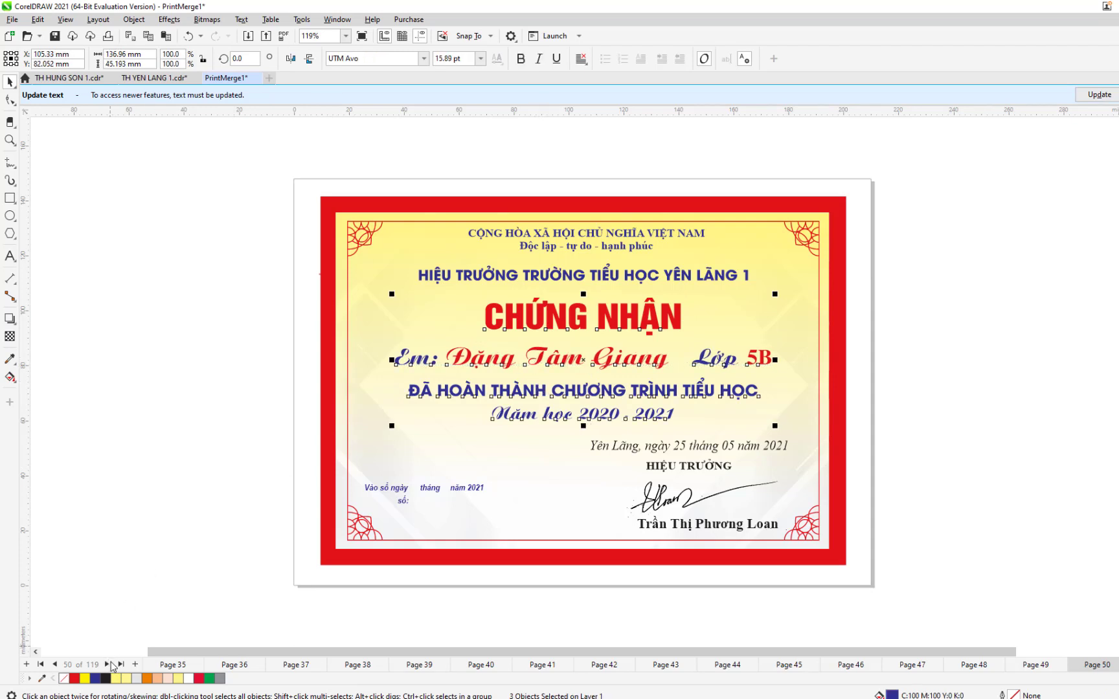
click(108, 665)
click(549, 330)
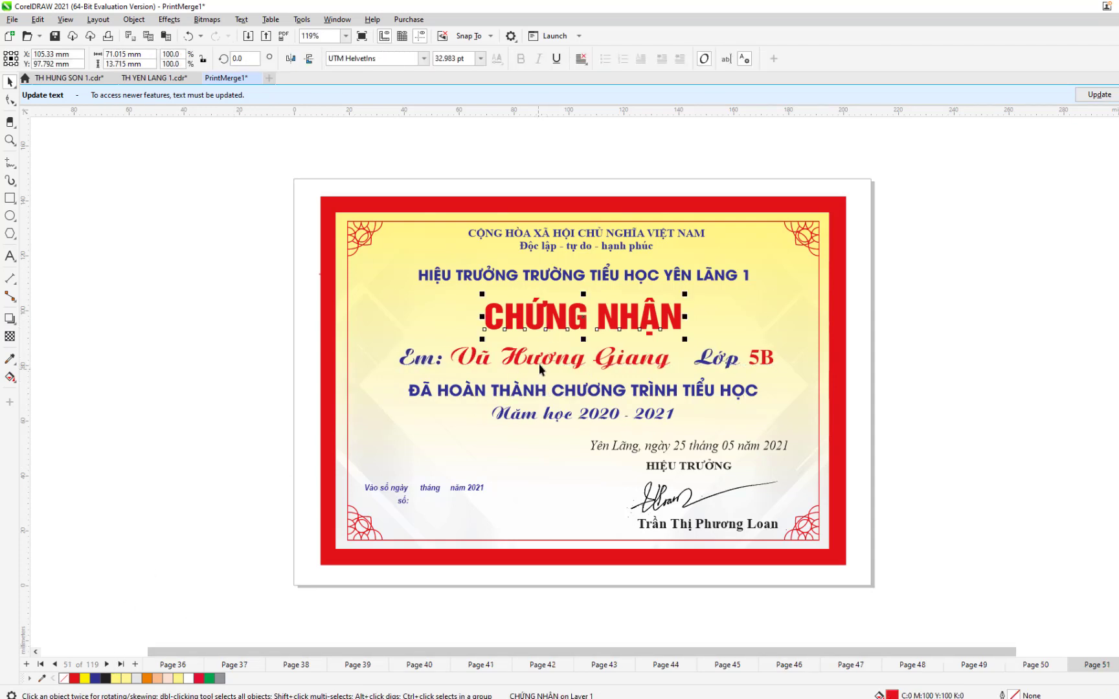
shift+click(542, 366)
shift+click(526, 381)
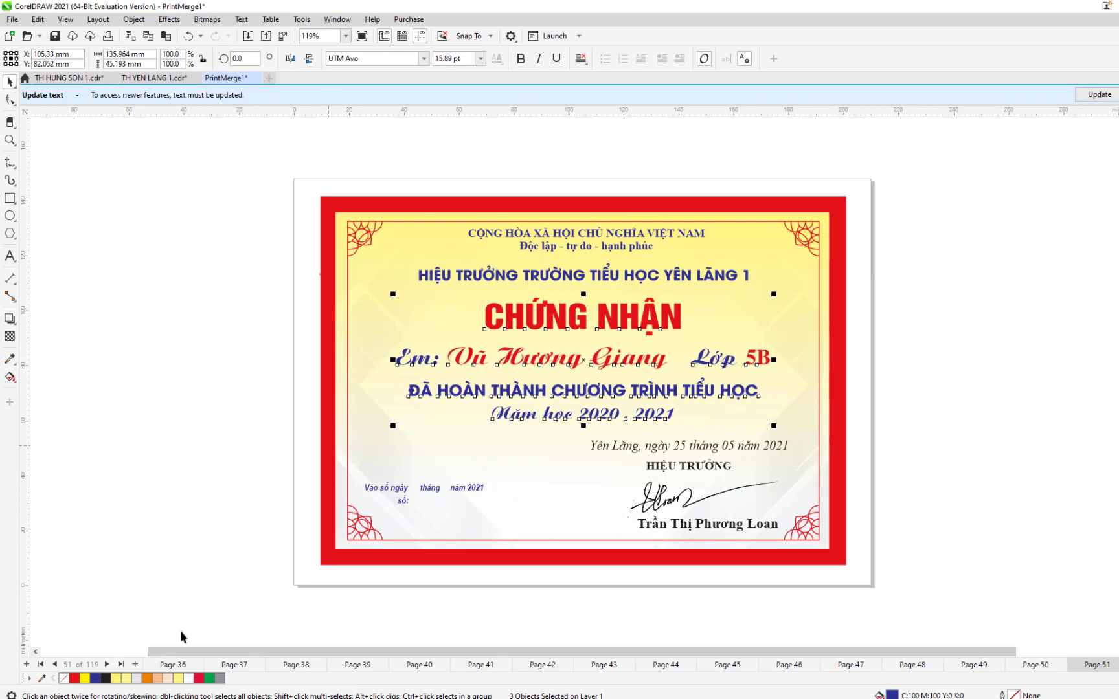
Centre page 52's name line under the CHỨNG NHẬN title
click(108, 665)
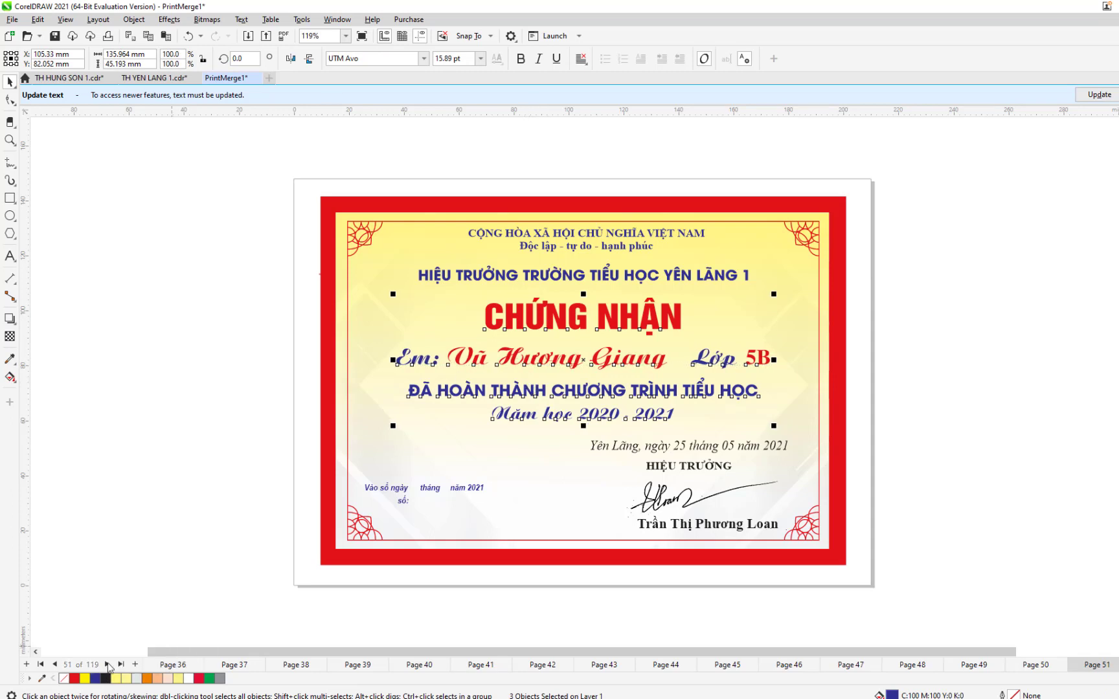
click(576, 321)
shift+click(555, 395)
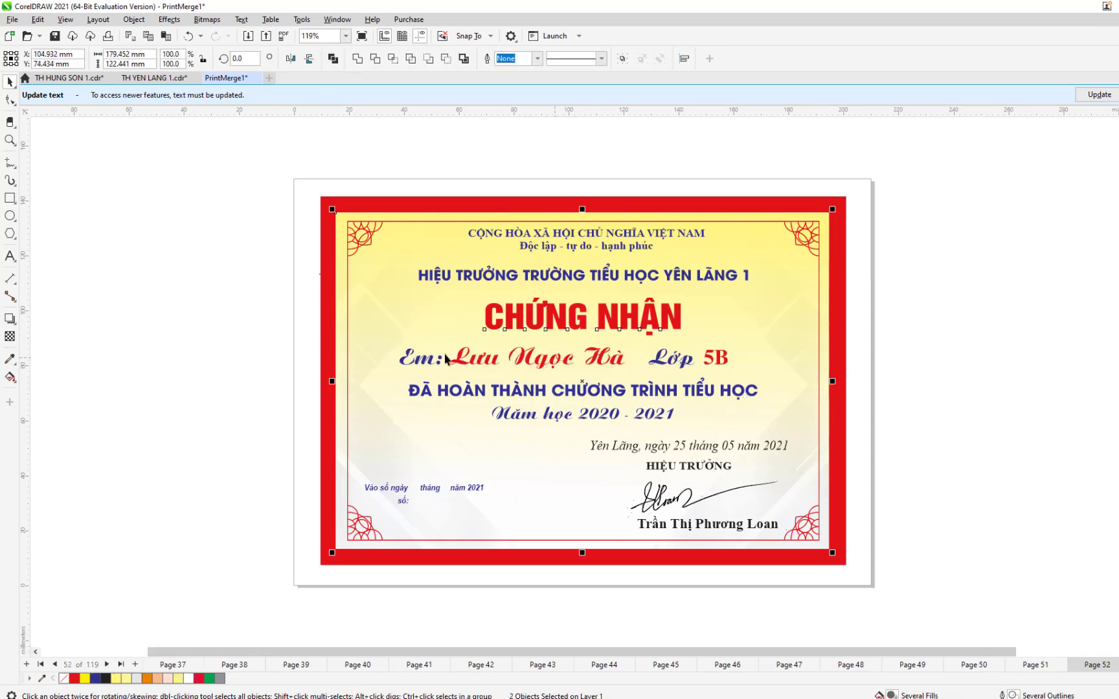
click(251, 360)
click(518, 319)
shift+click(518, 374)
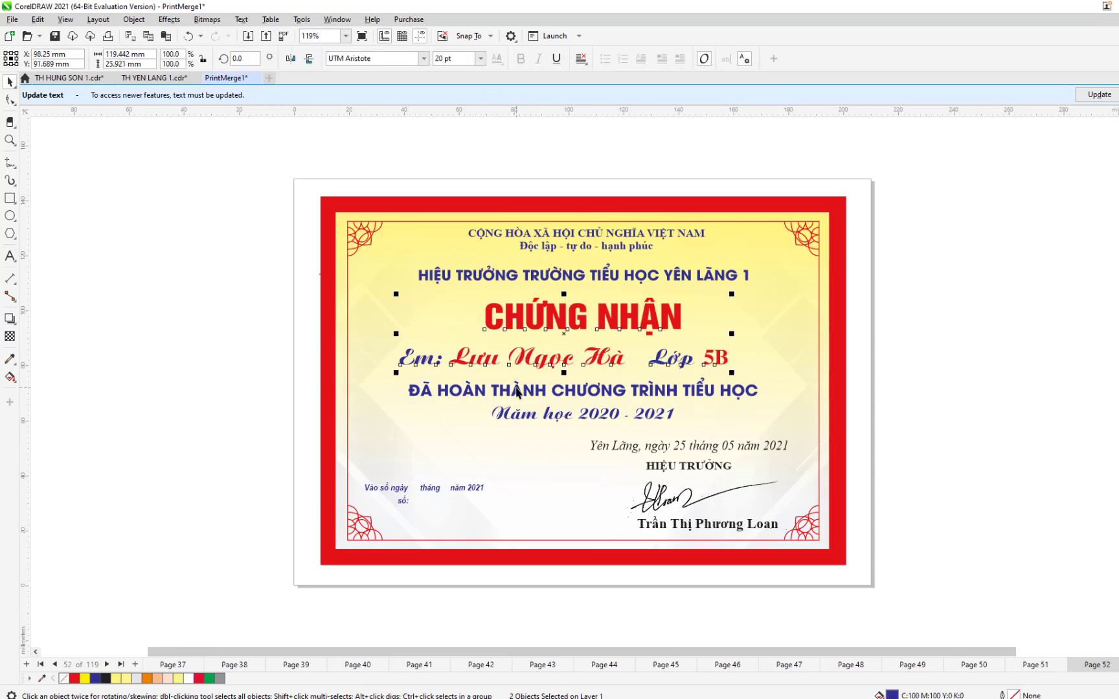
key(c)
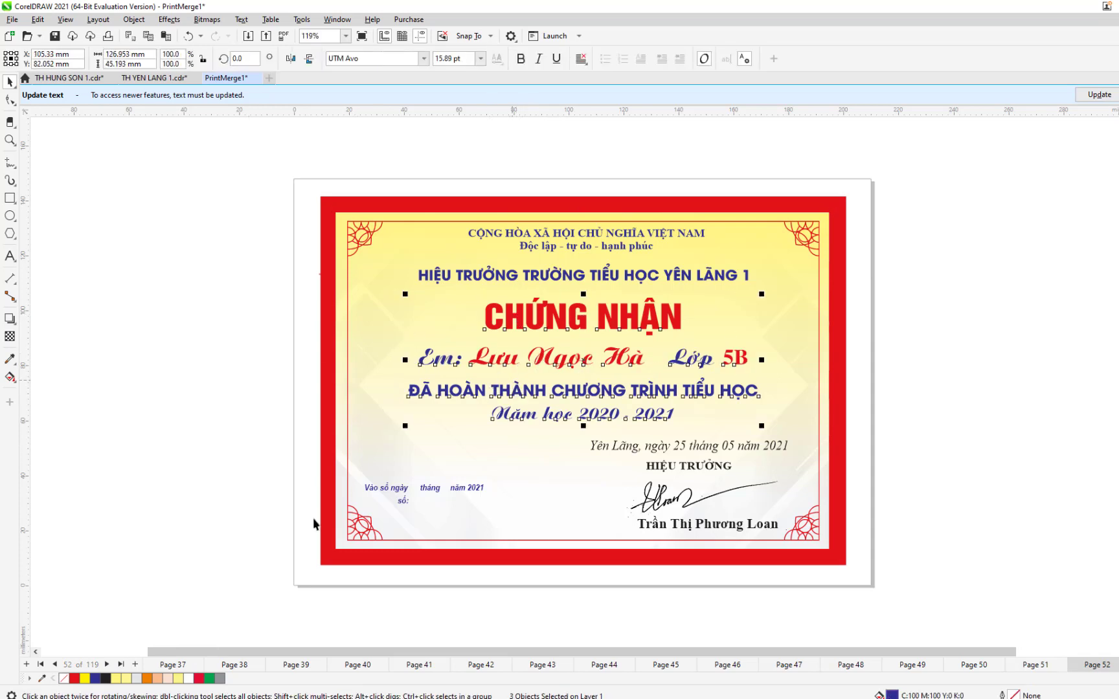
Centre page 53's name line horizontally with the title and completion text
click(107, 665)
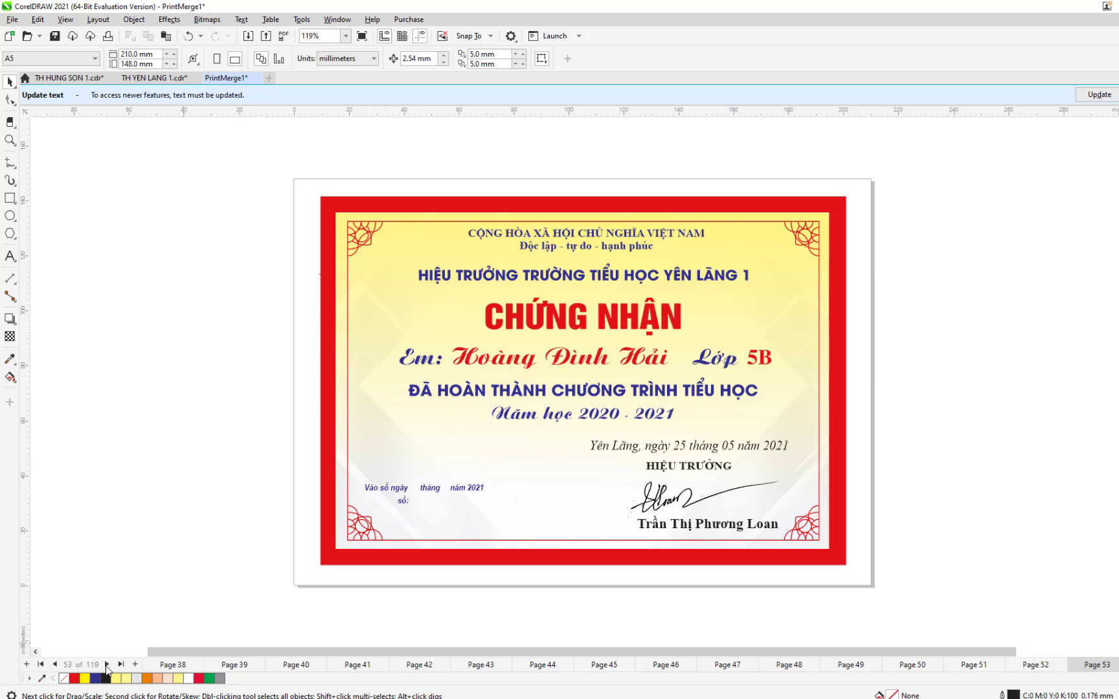
click(561, 337)
shift+click(559, 363)
shift+click(555, 391)
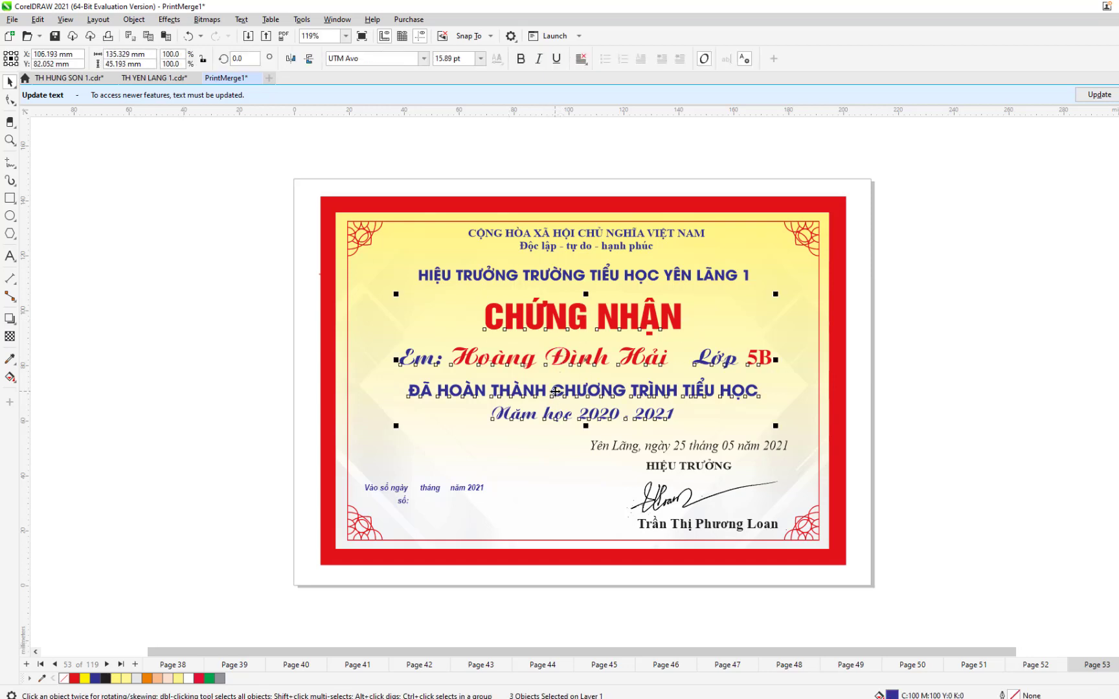
key(c)
Select the title together with the name and completion lines on the next two certificate pages
click(107, 665)
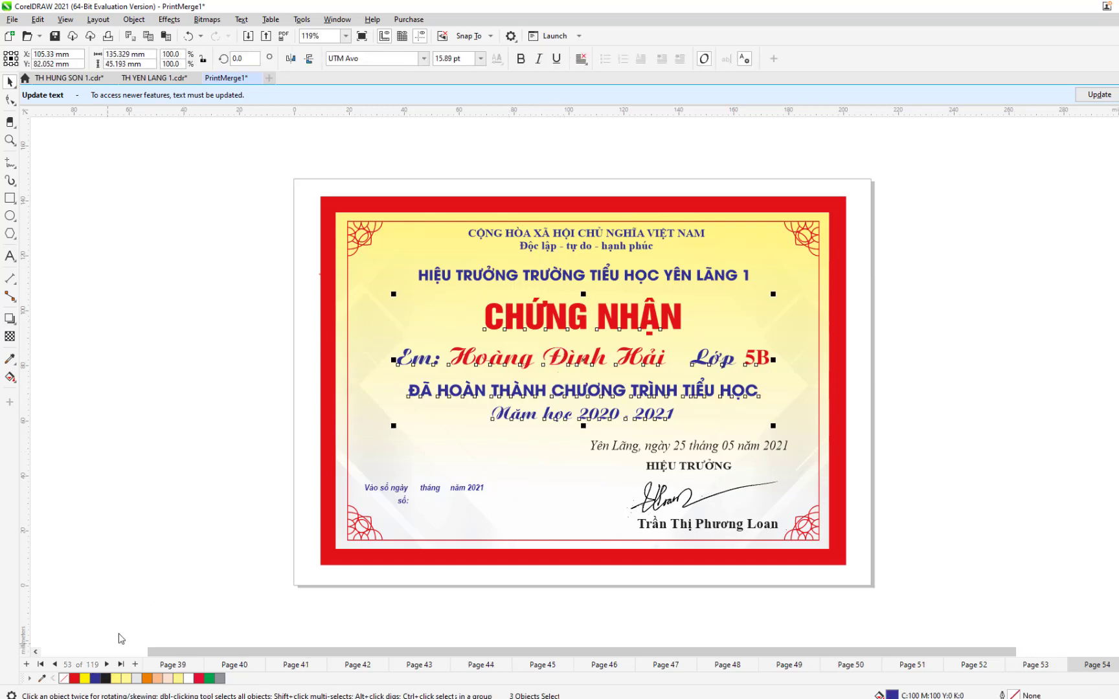
click(555, 362)
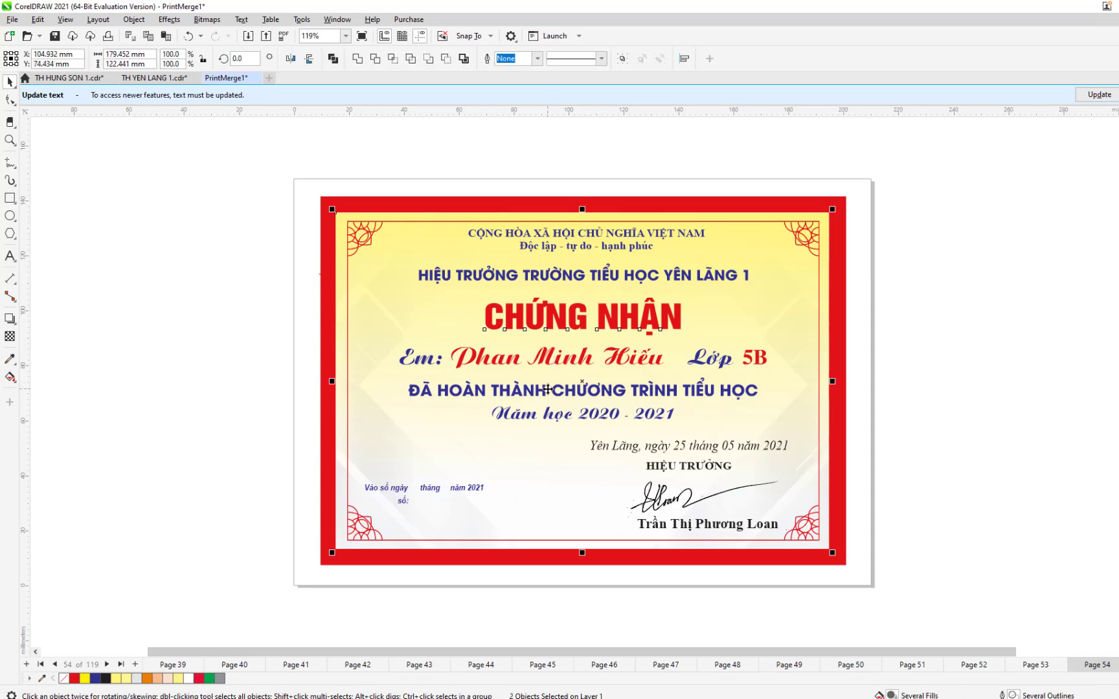
key(Escape)
click(525, 325)
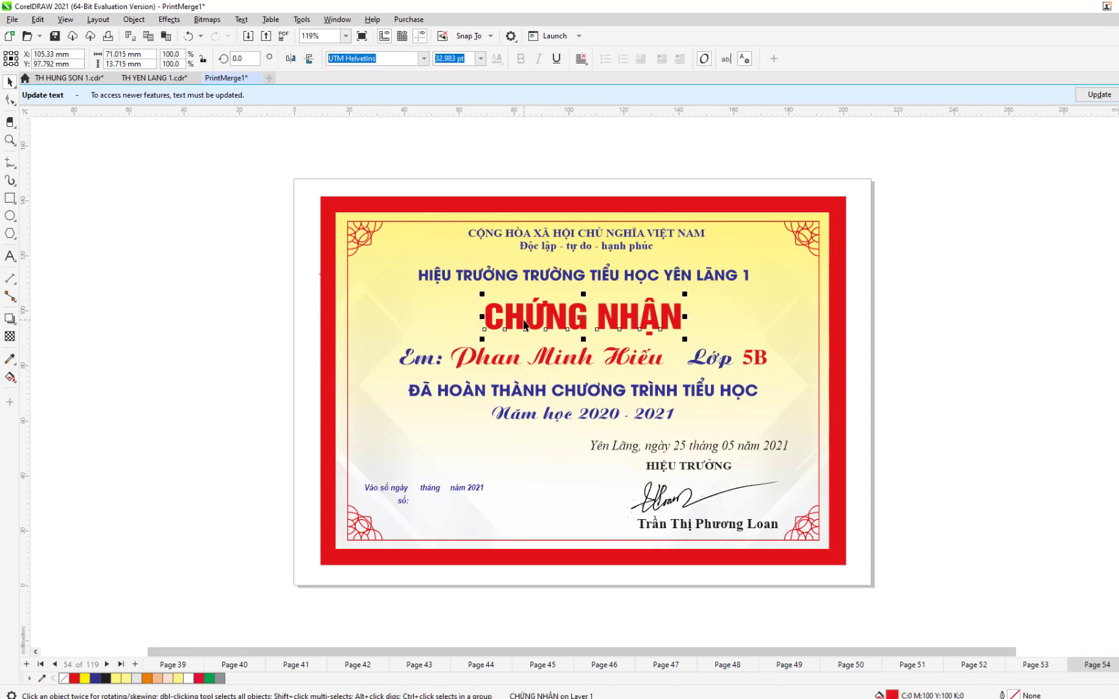
click(514, 361)
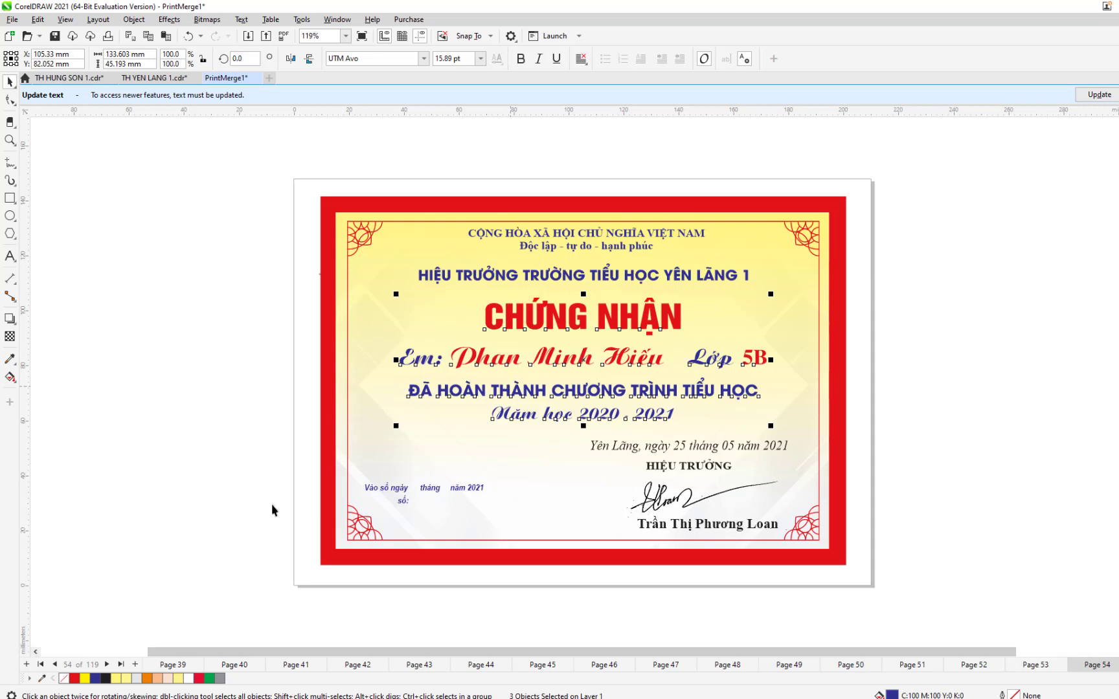
click(107, 665)
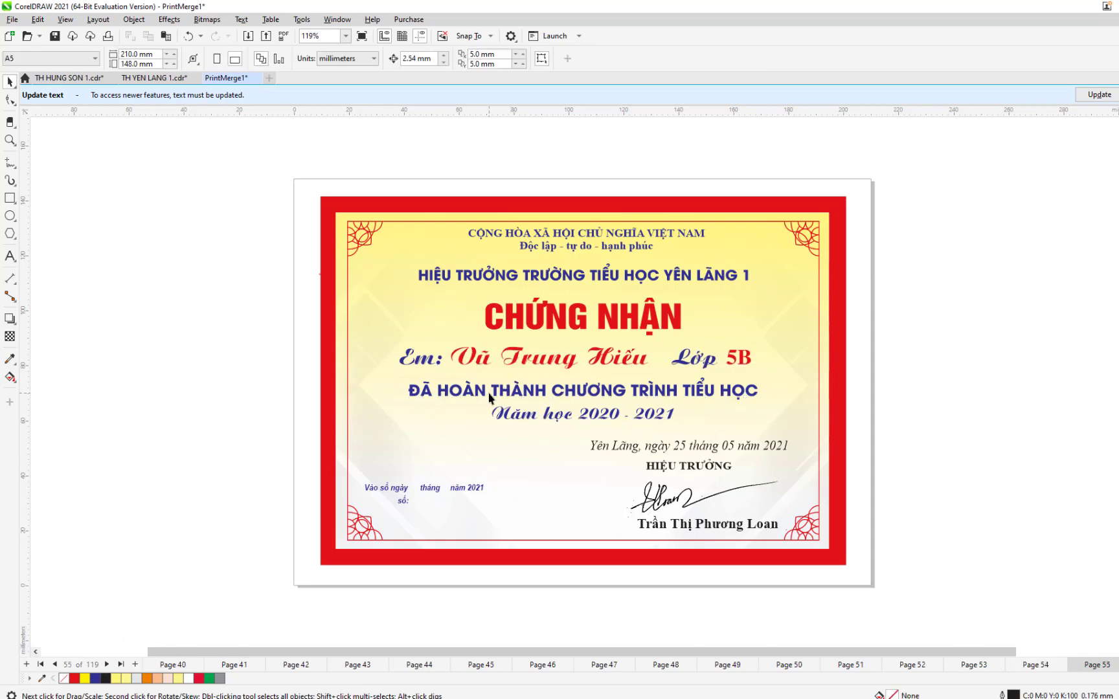
click(564, 331)
click(554, 362)
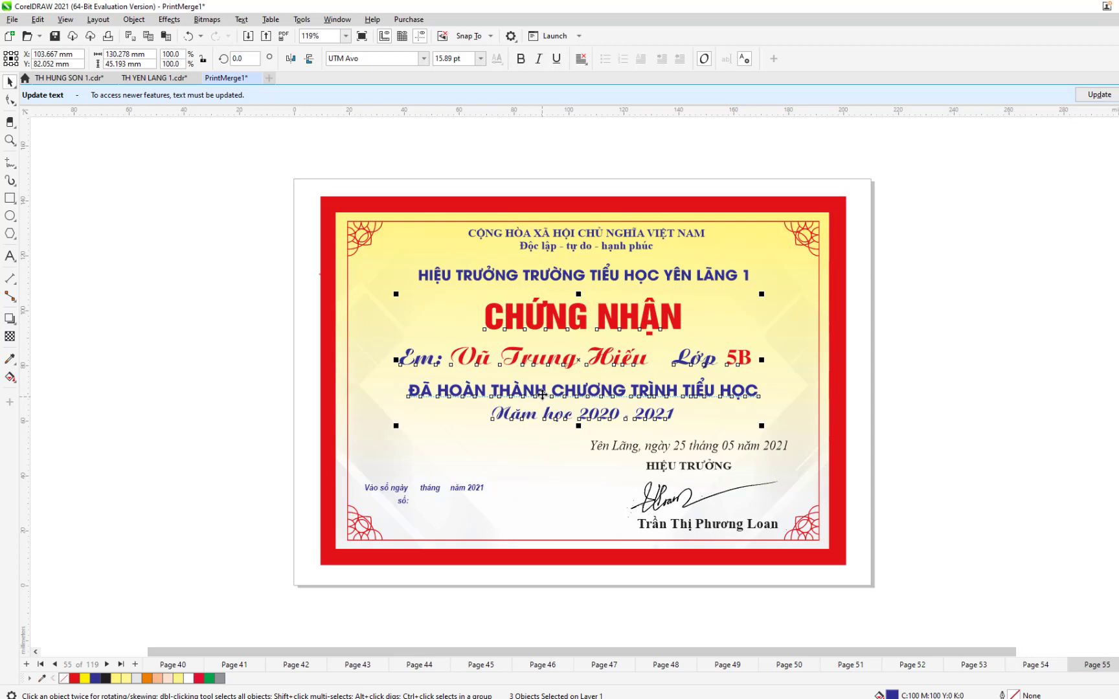
Group-select the title, name and completion lines on the following two pages for alignment
click(106, 663)
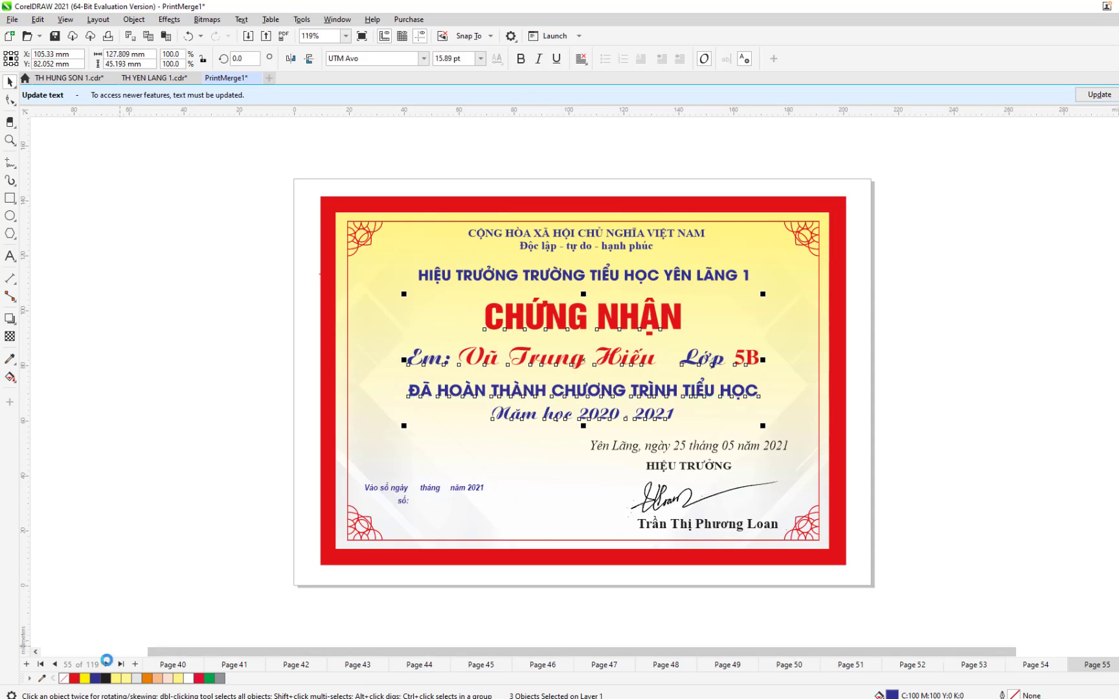
click(549, 330)
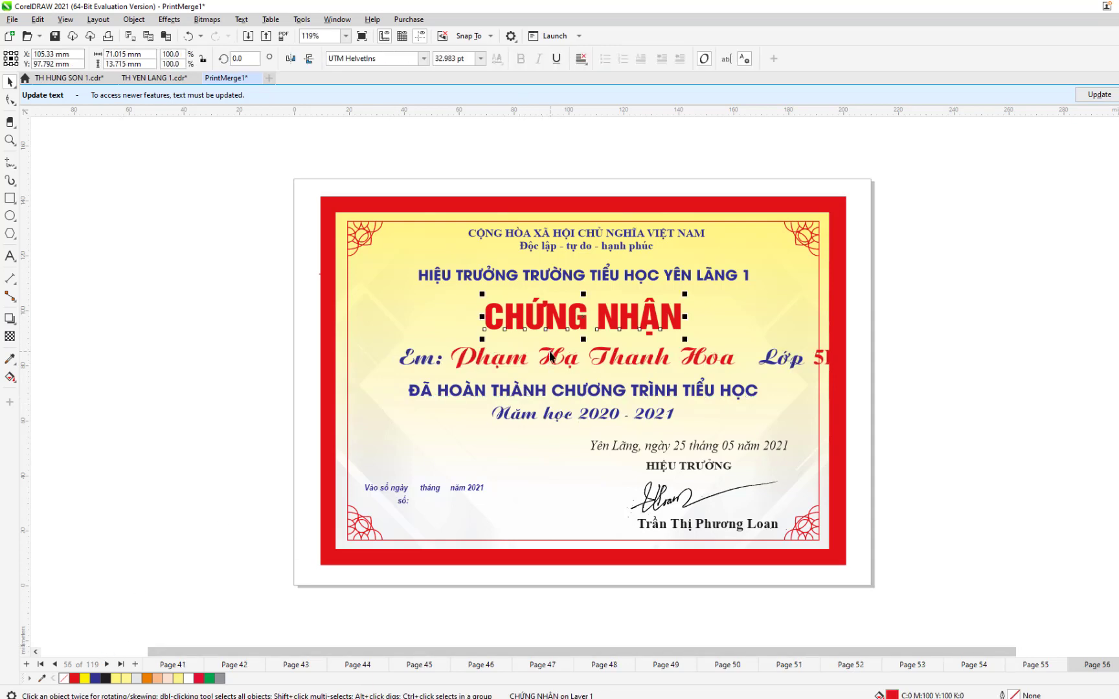
click(540, 389)
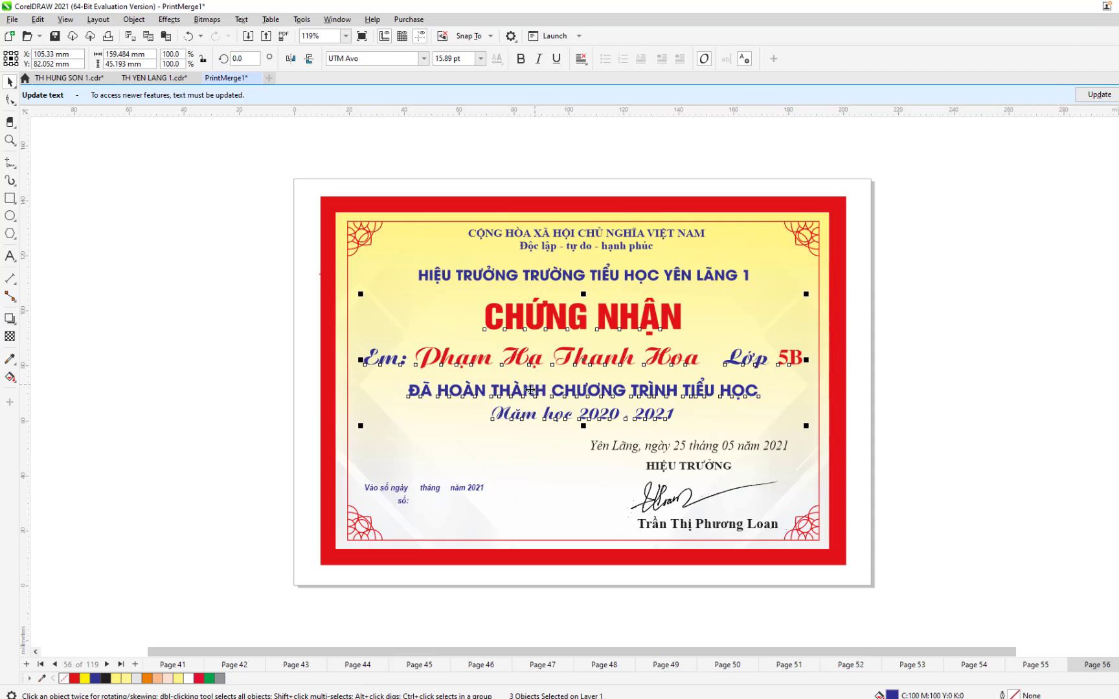
click(107, 665)
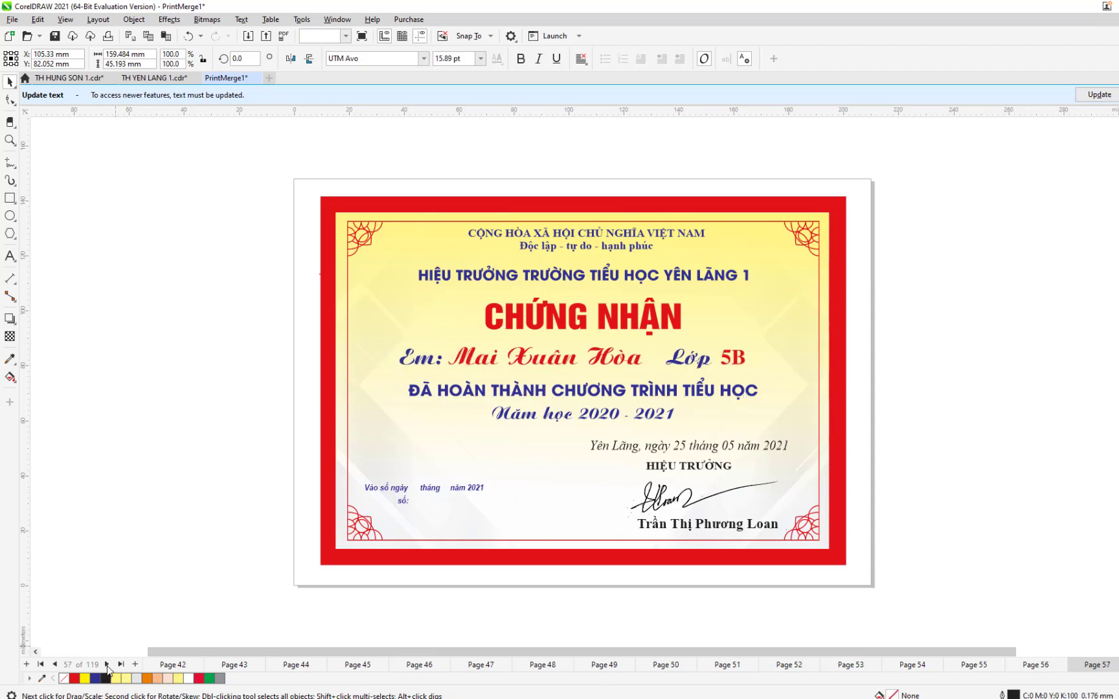
click(546, 327)
click(552, 317)
click(541, 356)
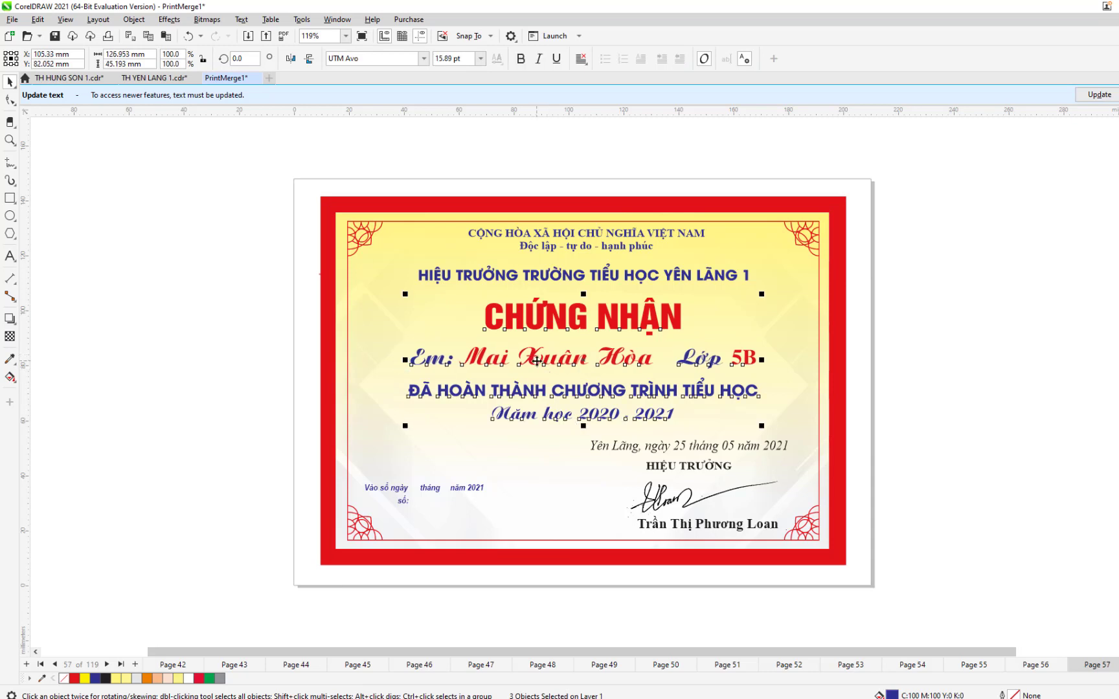
Reselect only the CHỨNG NHẬN title, name line and completion text on the last page before 59
click(107, 665)
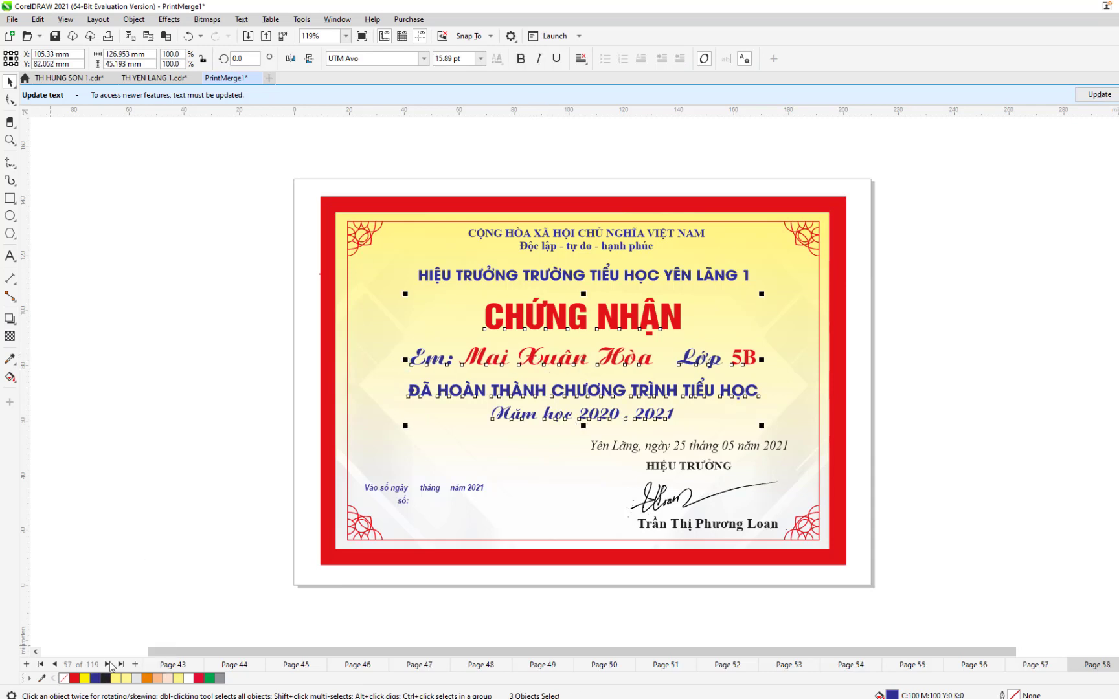
click(599, 324)
click(613, 327)
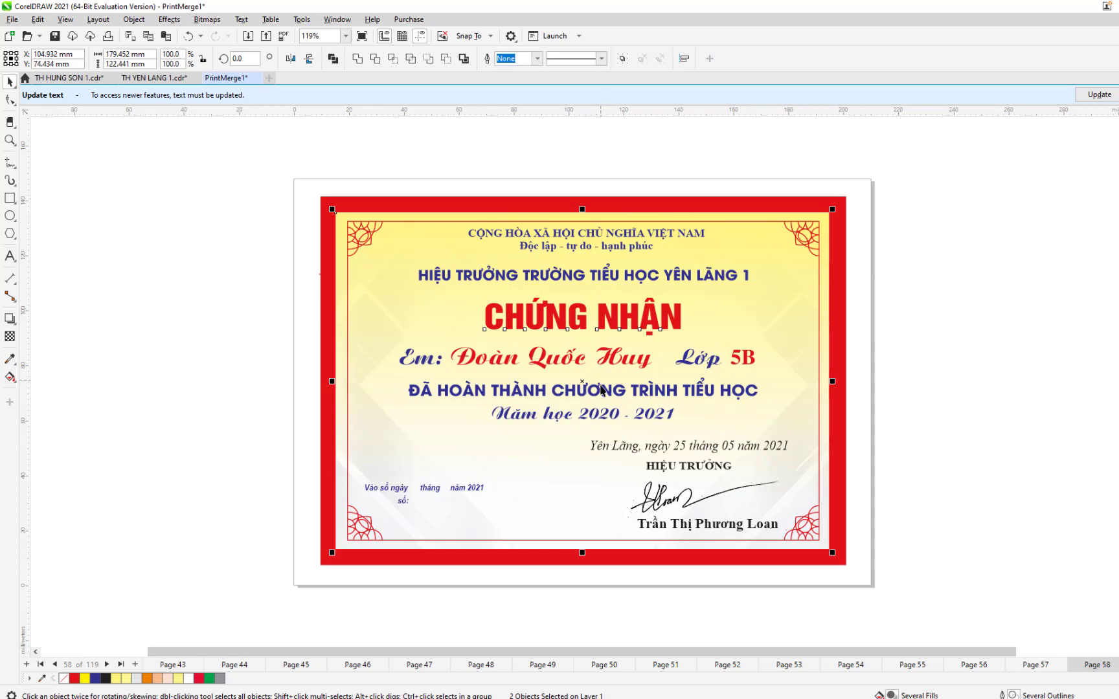
click(227, 393)
click(518, 362)
click(261, 344)
click(550, 320)
shift+click(556, 360)
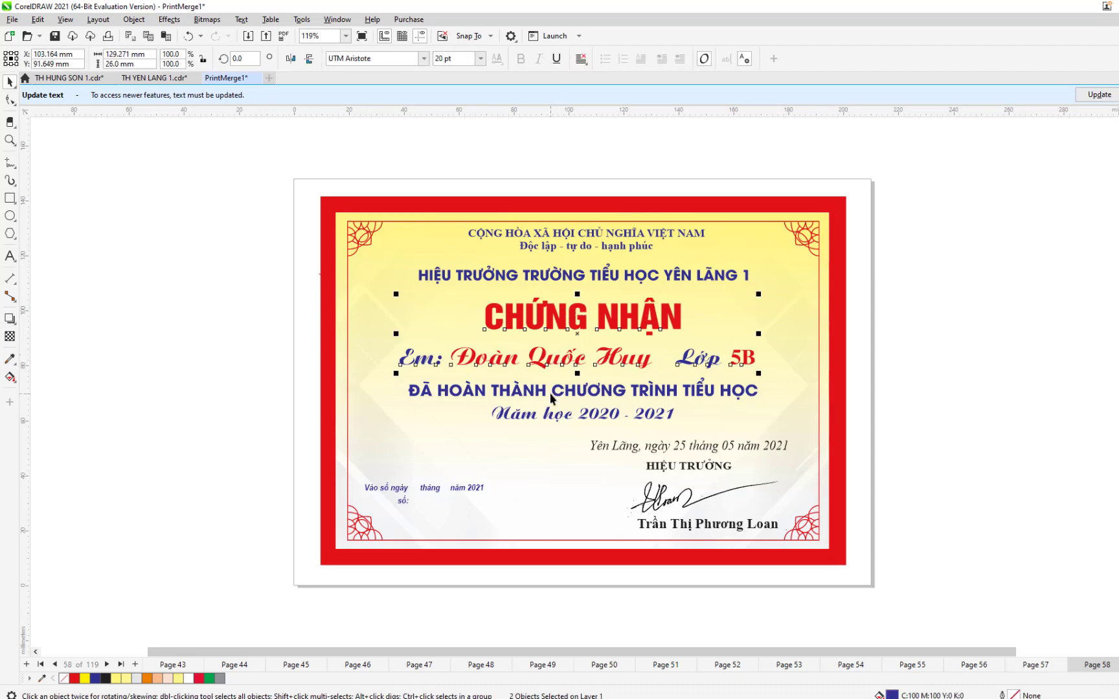
shift+click(555, 391)
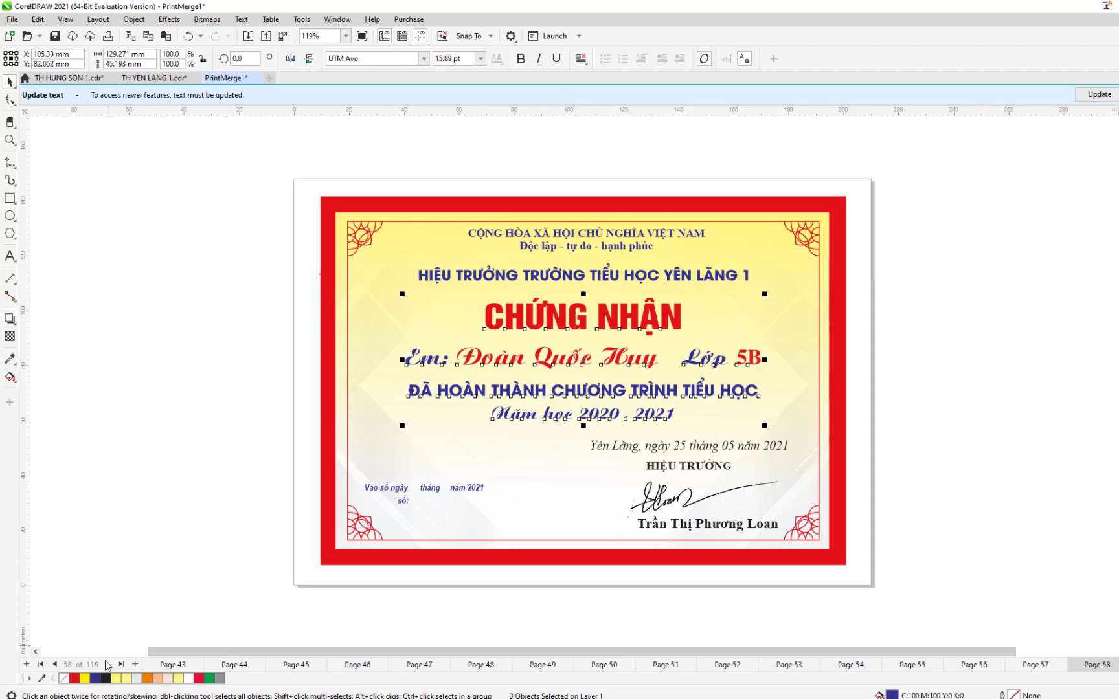
click(107, 665)
Centre page 59's name line with the title and completion text
click(579, 322)
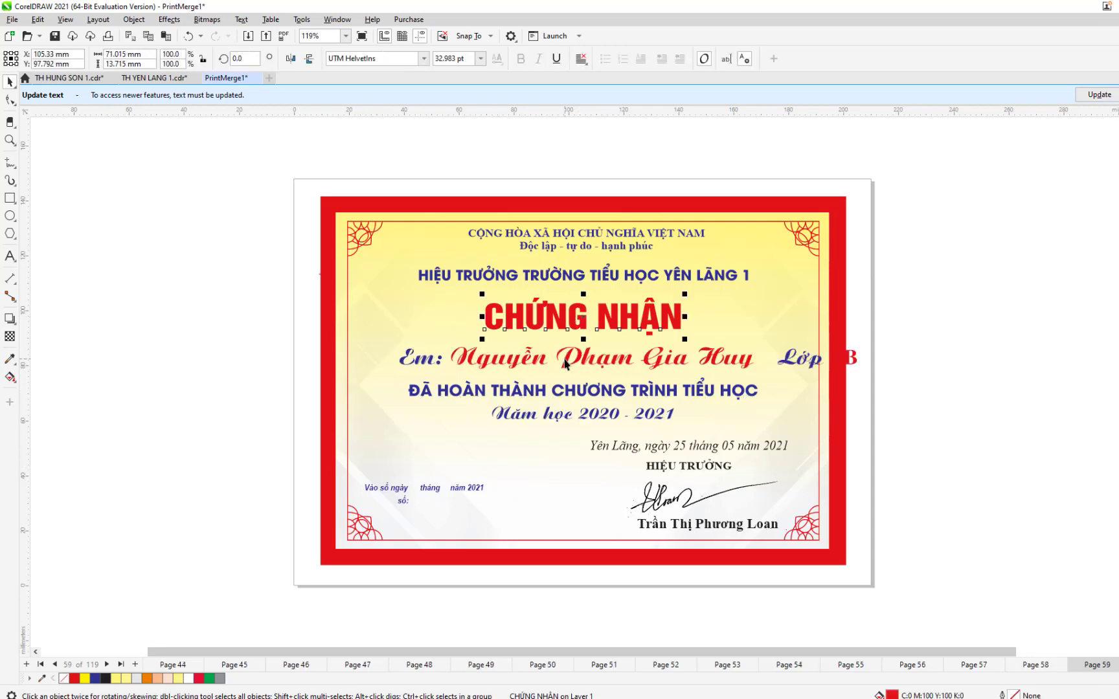
shift+click(566, 363)
shift+click(554, 389)
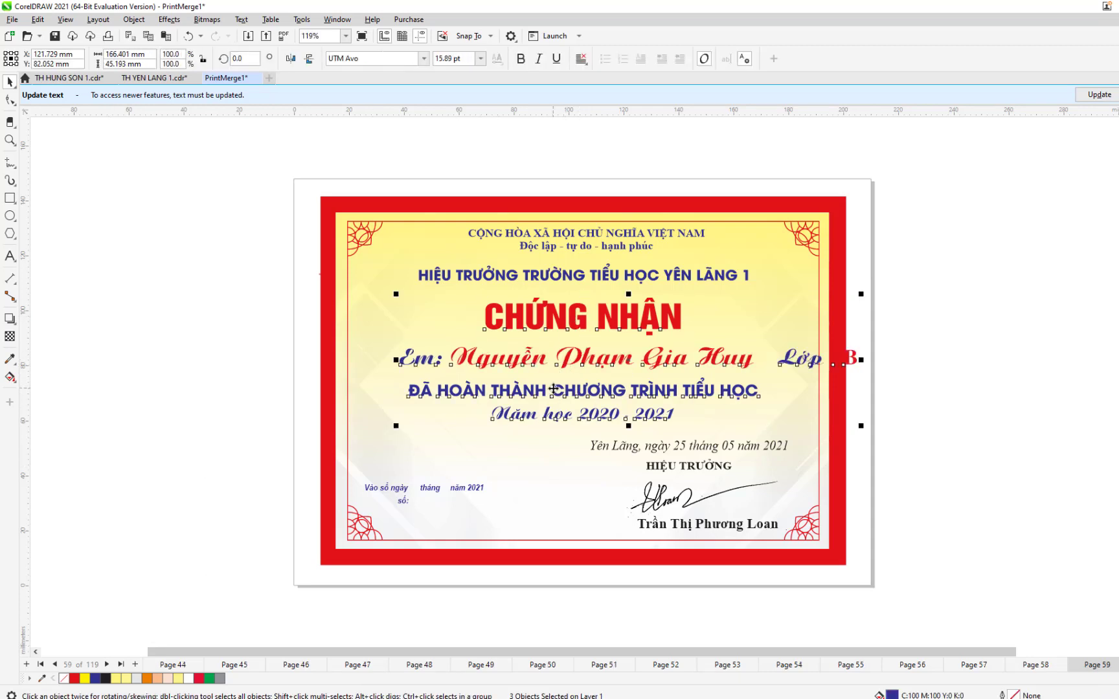
click(595, 358)
click(267, 348)
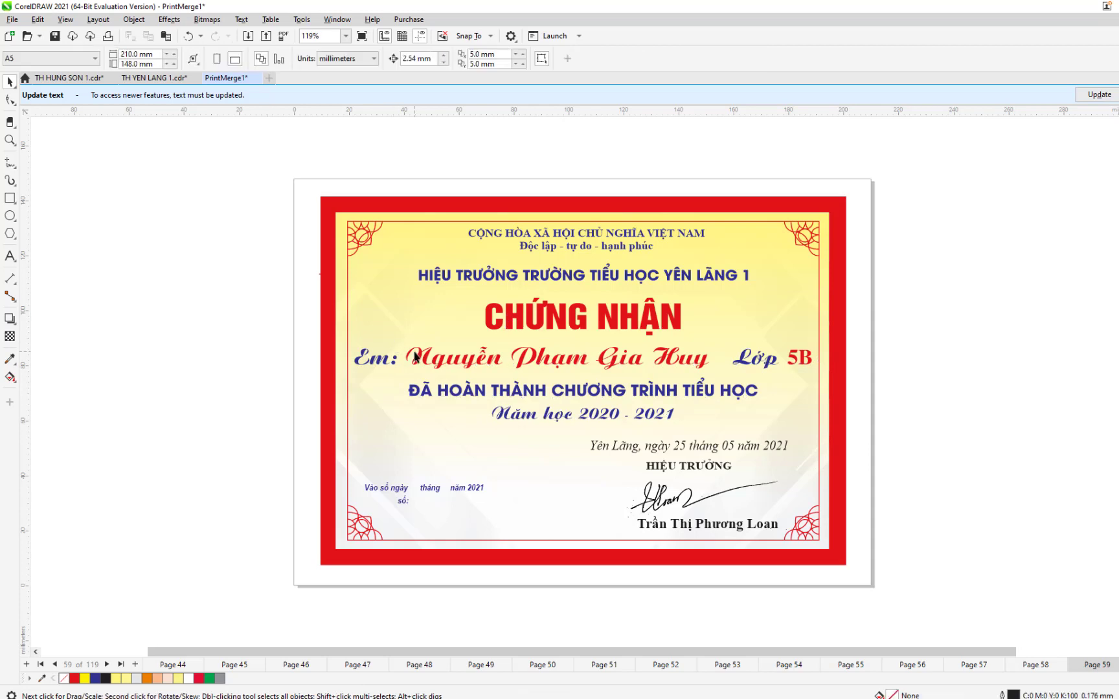
Narrow page 59's name line from both sides so it fits inside the border
click(413, 360)
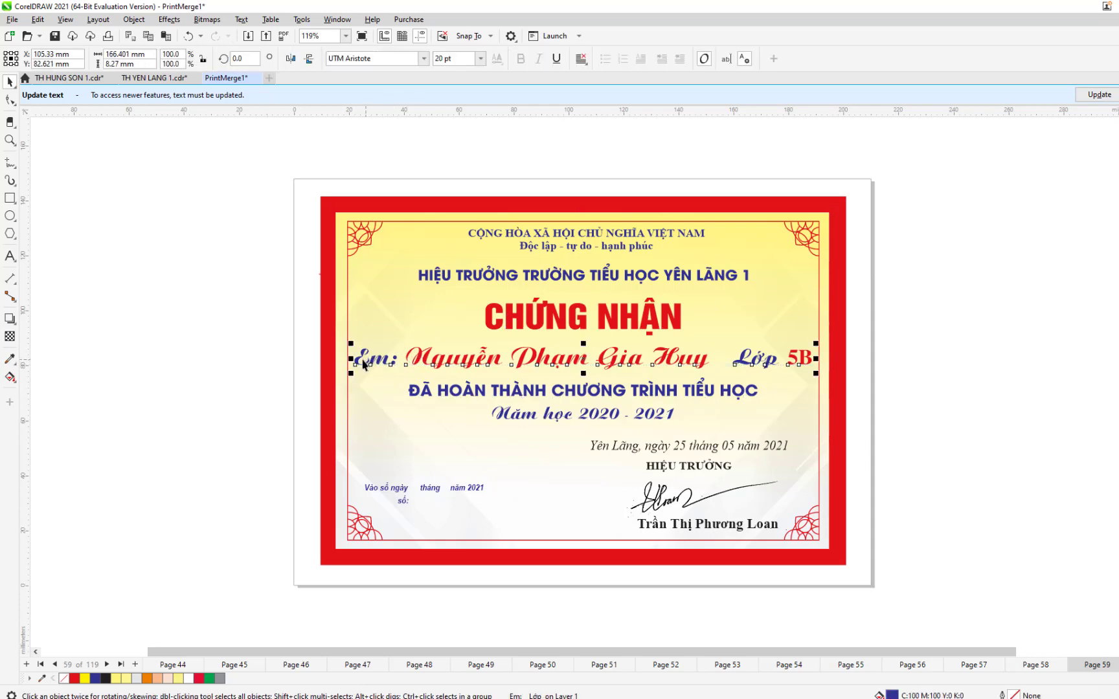
drag(350, 358, 371, 357)
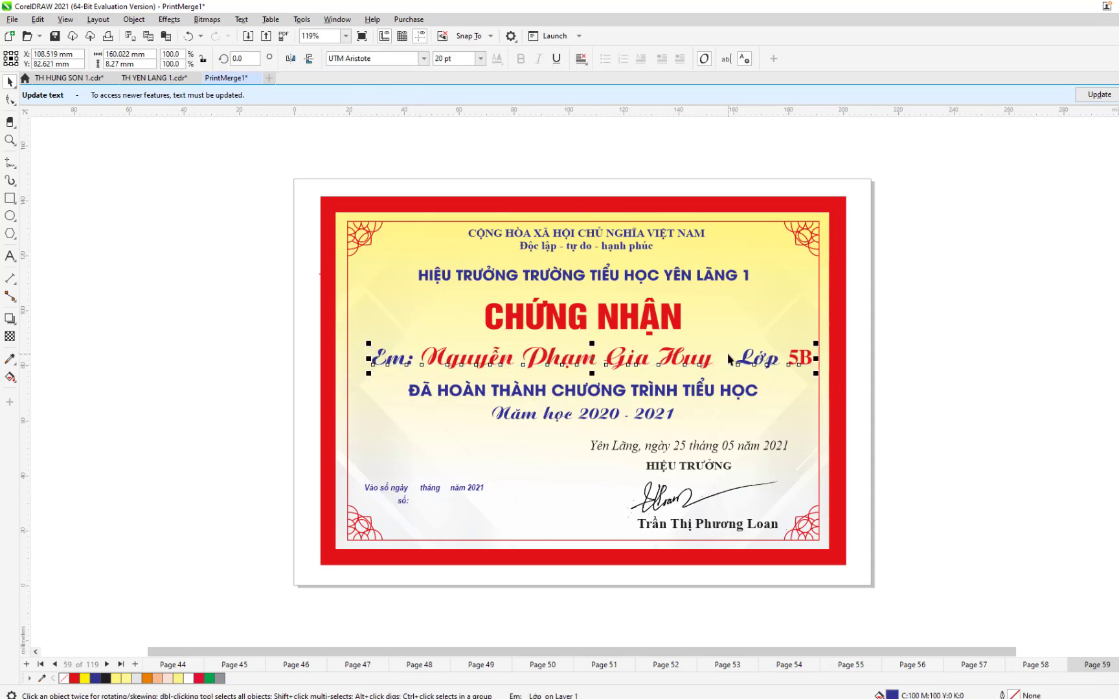
drag(795, 361, 796, 358)
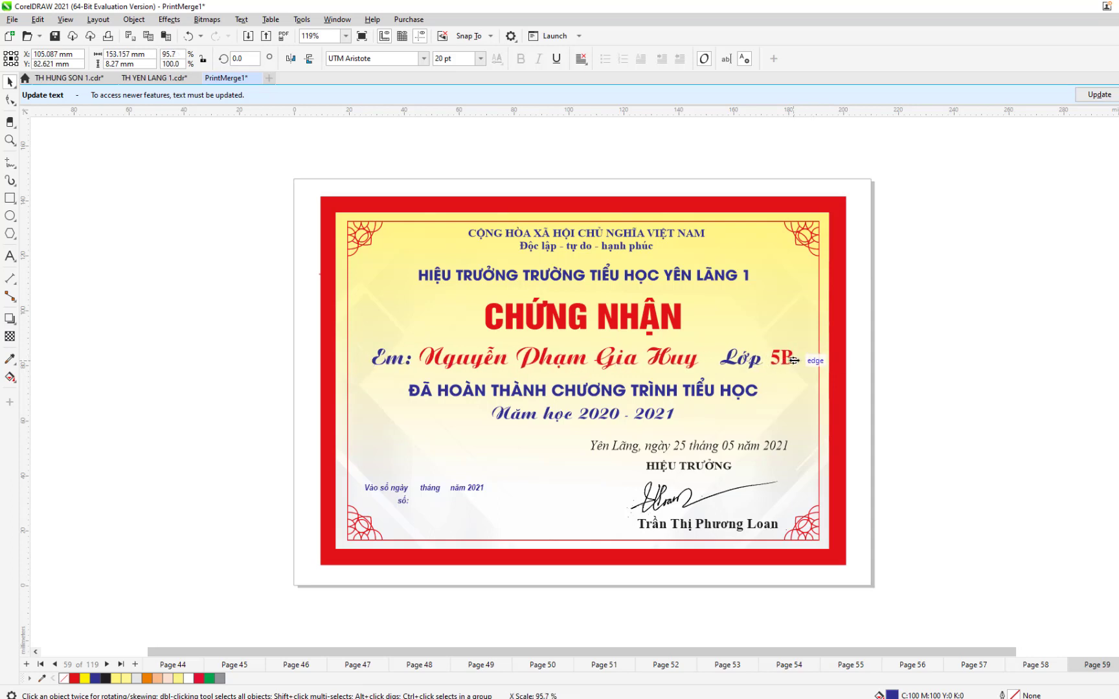
click(217, 401)
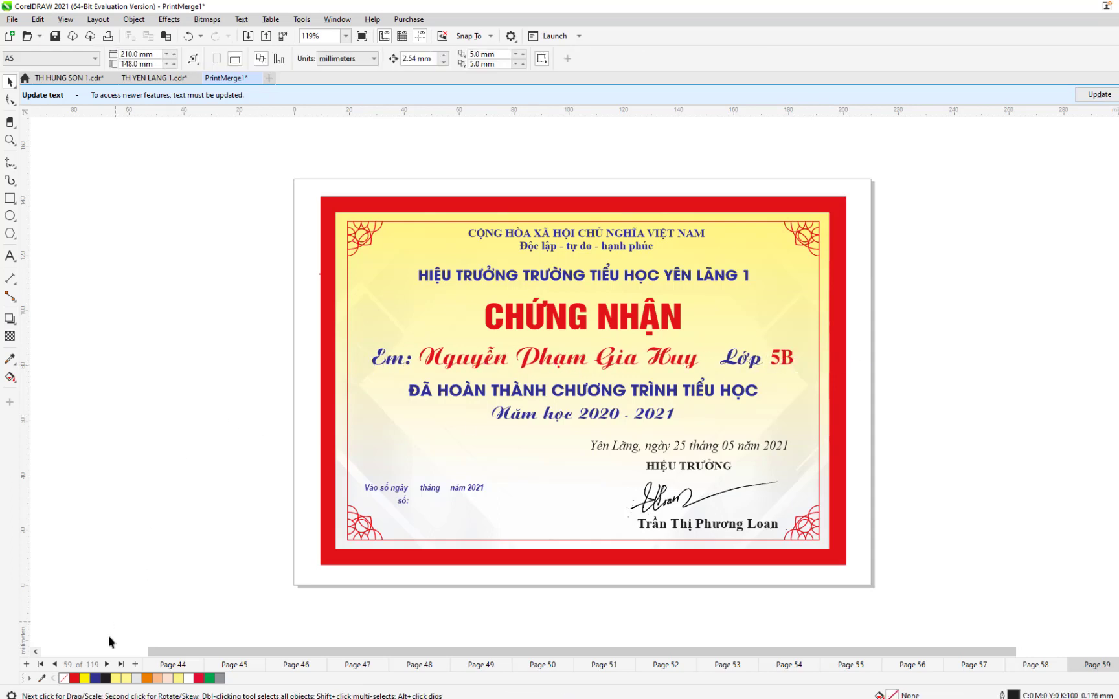
click(107, 665)
Select the title, name line and completion text on certificate pages 60 and 61
click(564, 333)
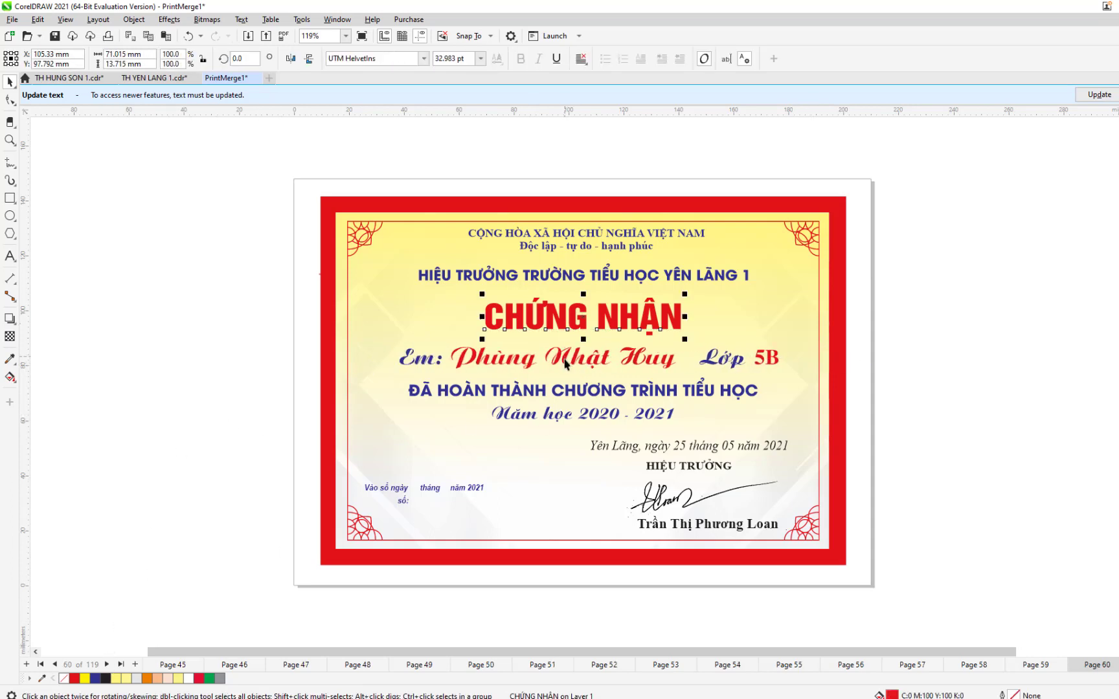
shift+click(563, 362)
shift+click(562, 388)
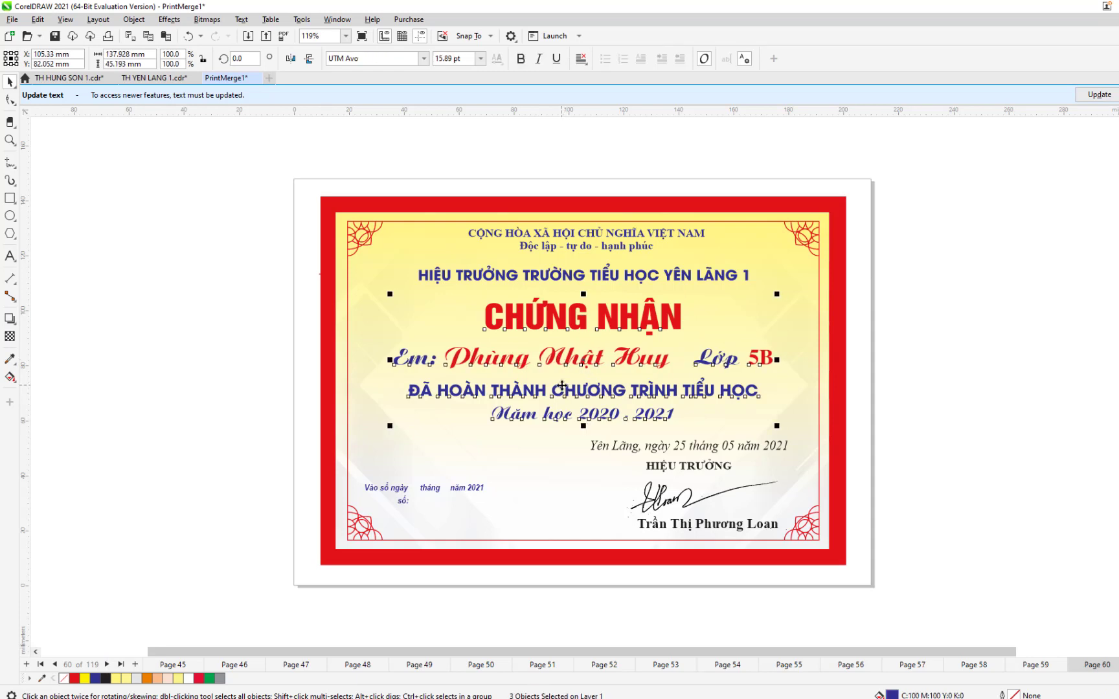
click(106, 665)
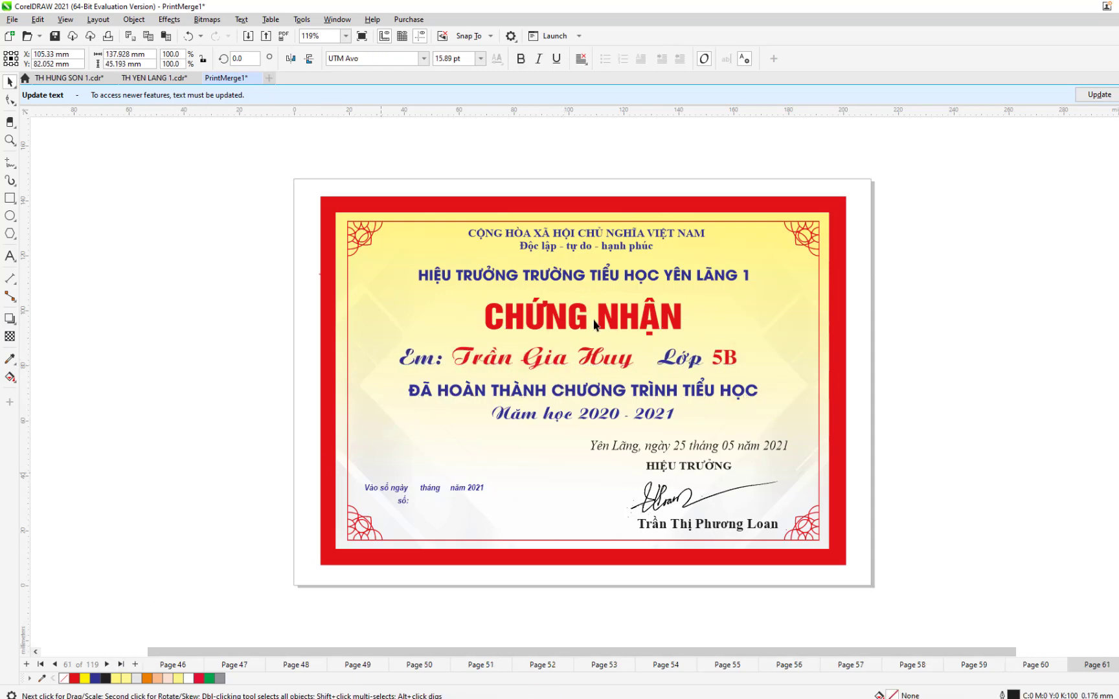
click(573, 324)
shift+click(557, 362)
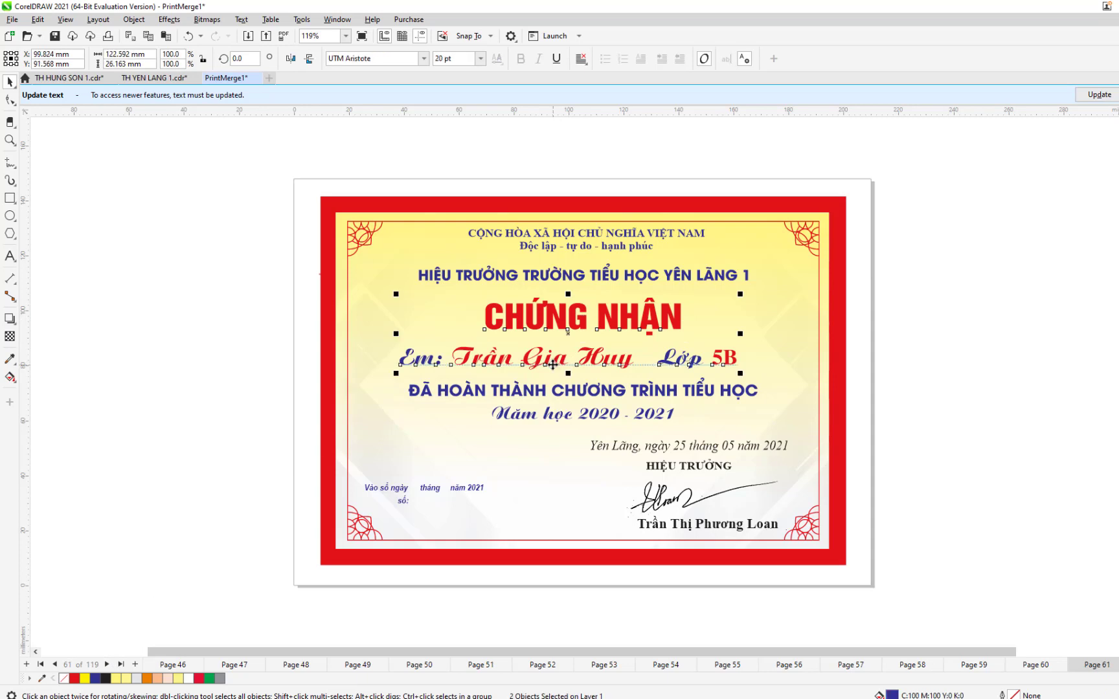
shift+click(540, 389)
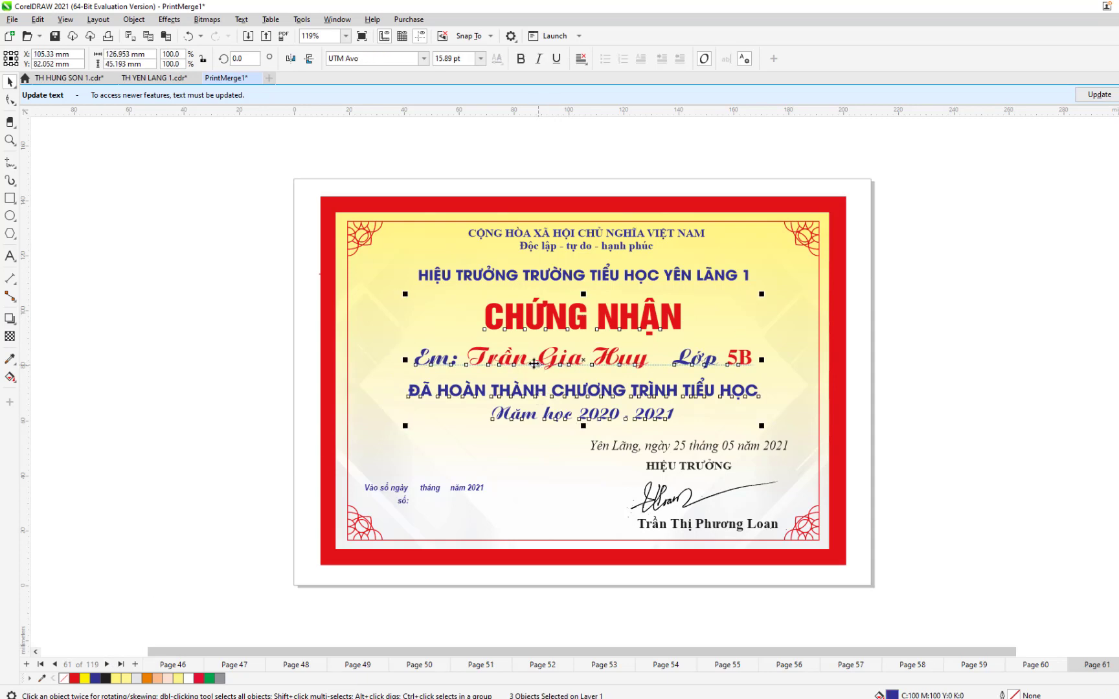
Select the title, name line and completion text on certificate pages 62 and 63
click(107, 664)
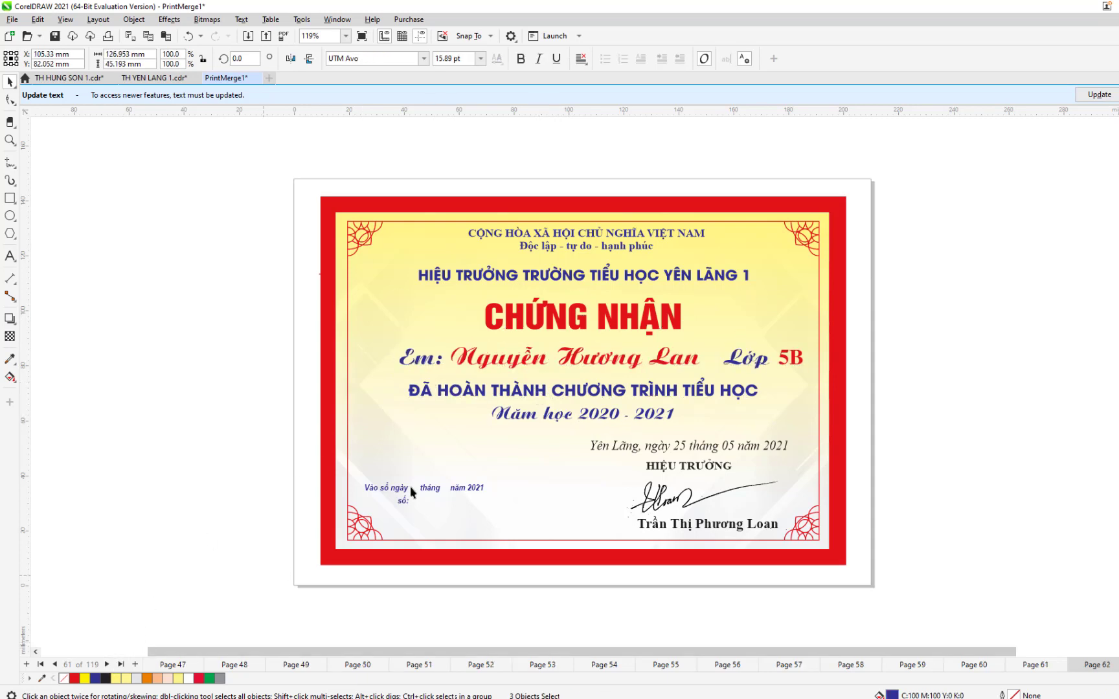
click(538, 318)
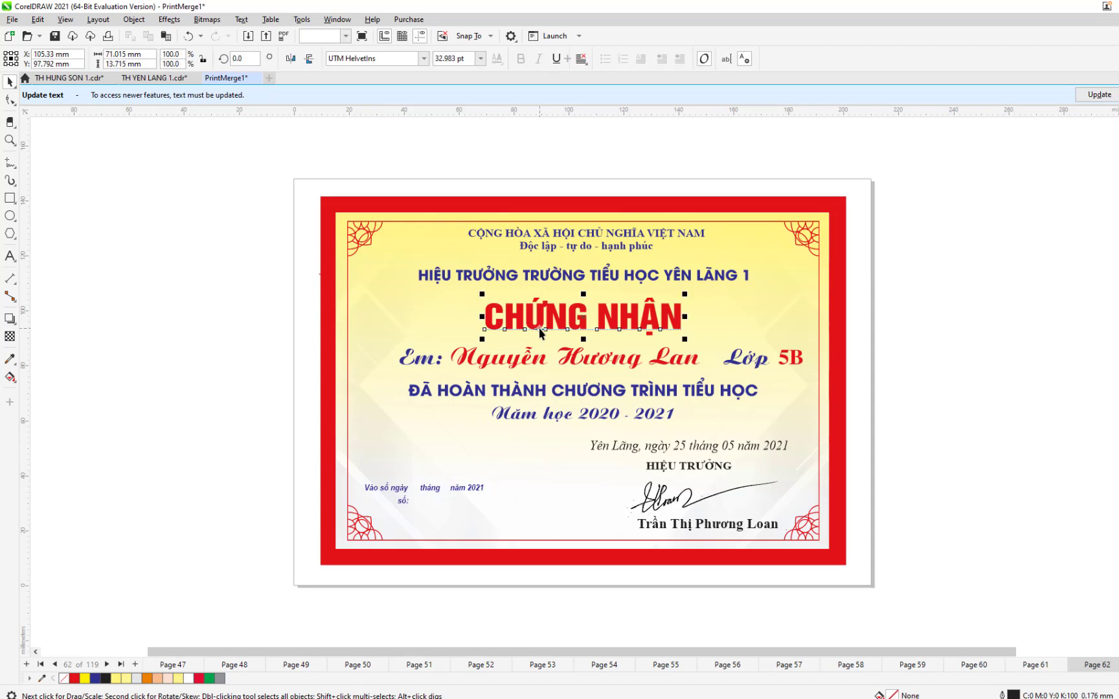
shift+click(537, 362)
shift+click(532, 392)
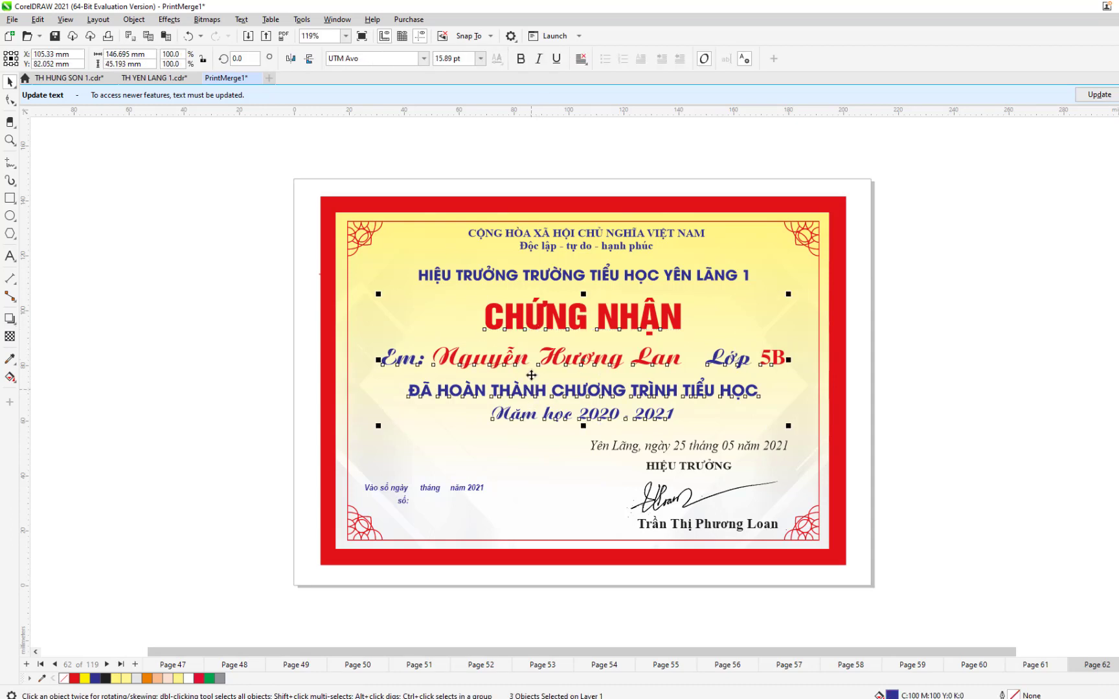
click(106, 665)
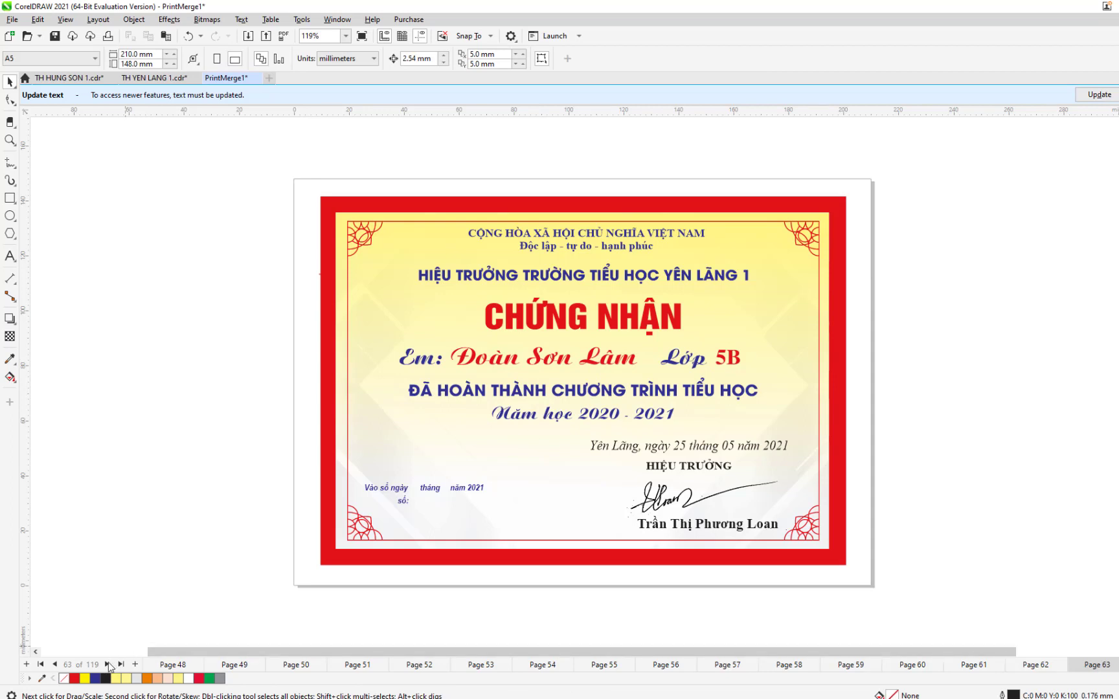
click(532, 316)
shift+click(531, 361)
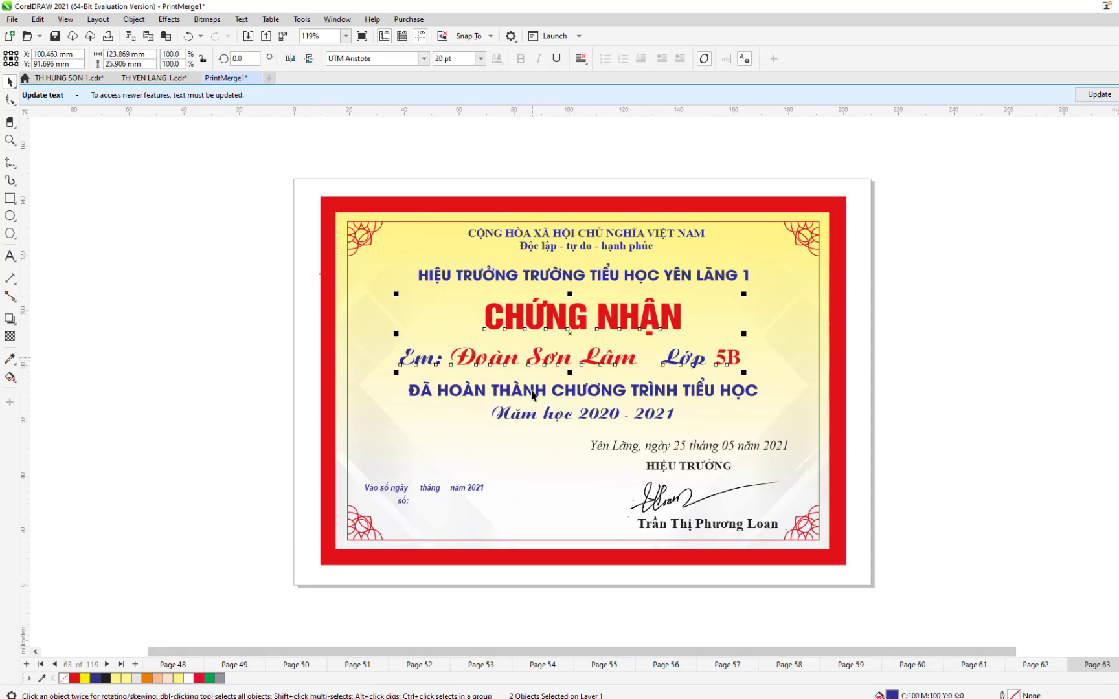
shift+click(532, 390)
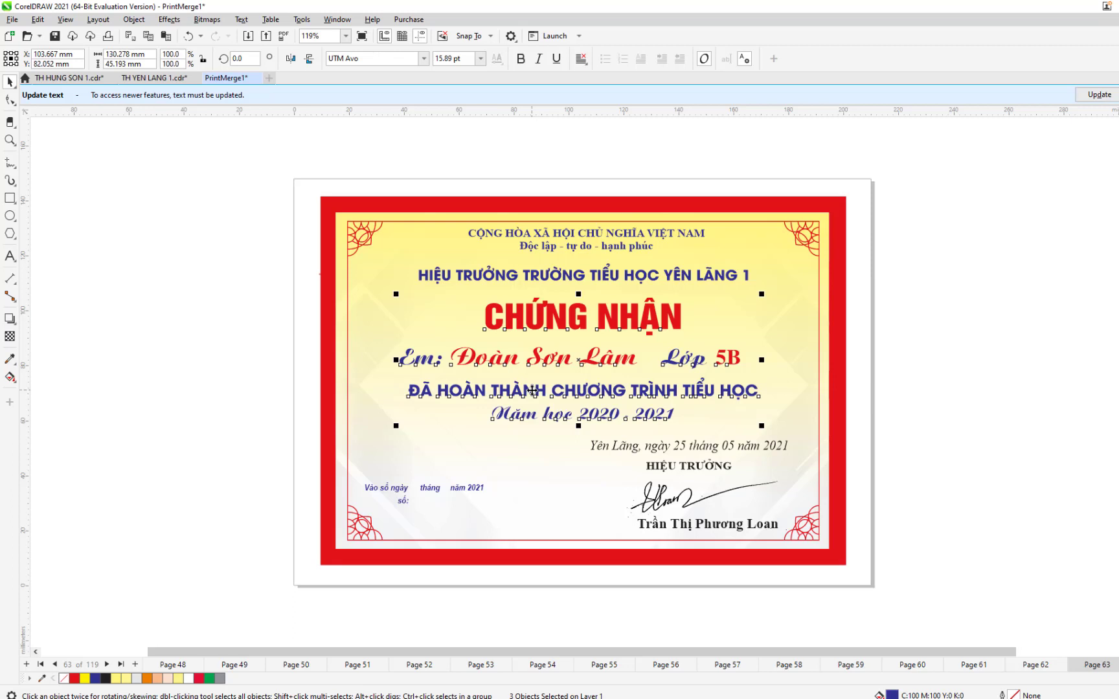
Centre the name lines with the title and completion text on pages 64 and 65
click(108, 665)
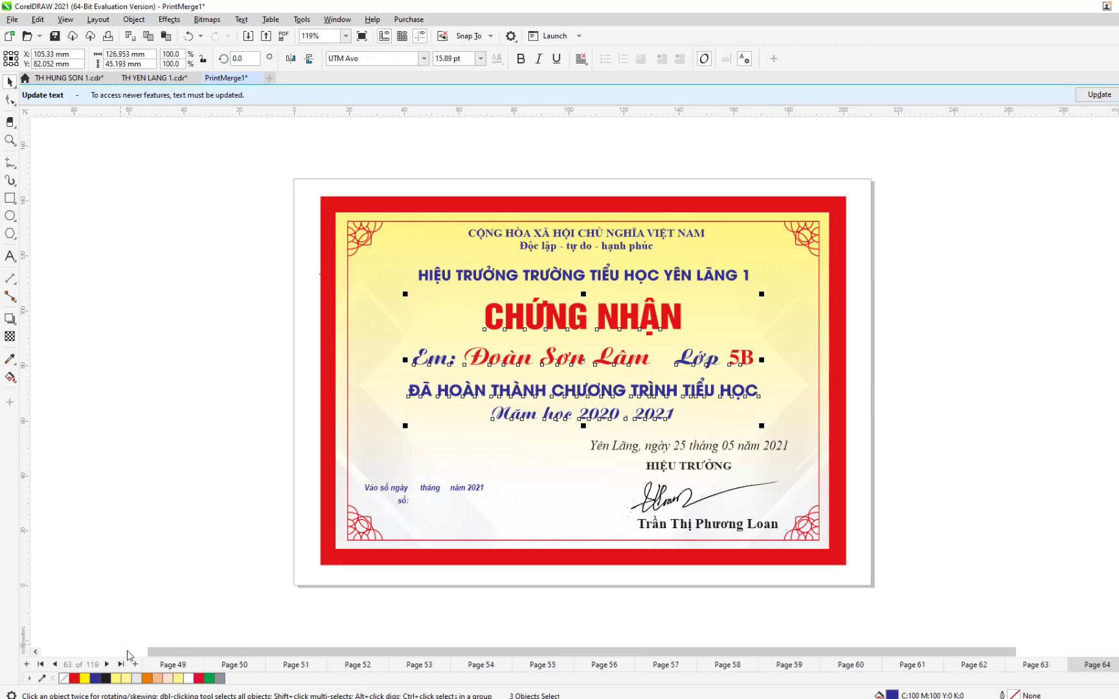
click(612, 327)
shift+click(599, 359)
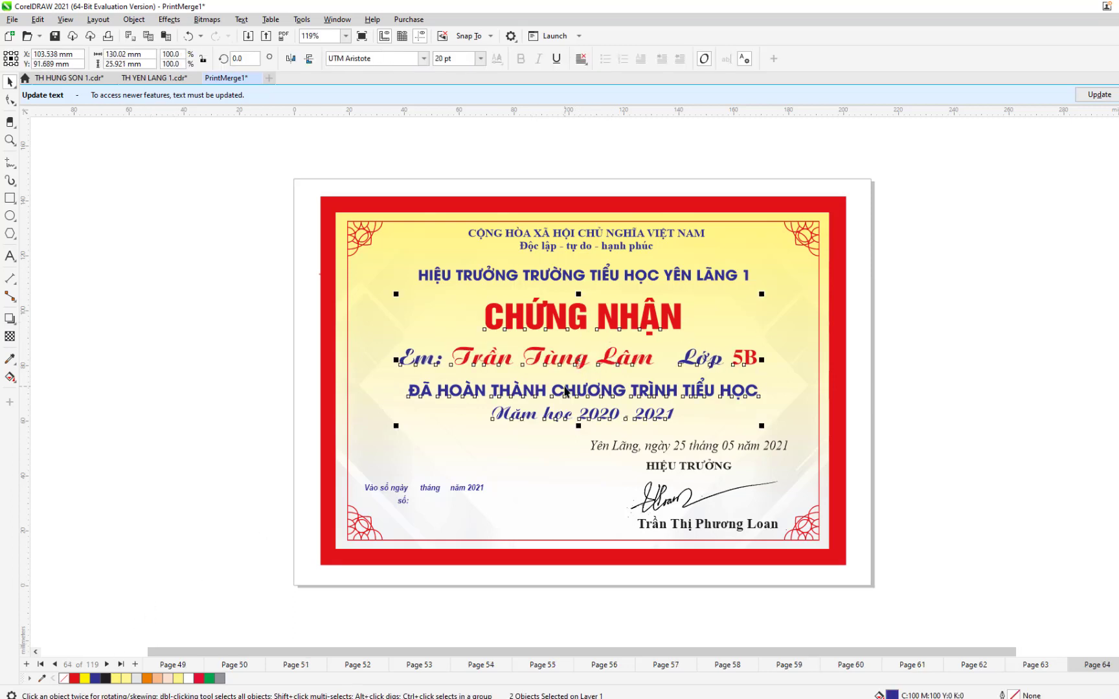
shift+click(565, 390)
key(c)
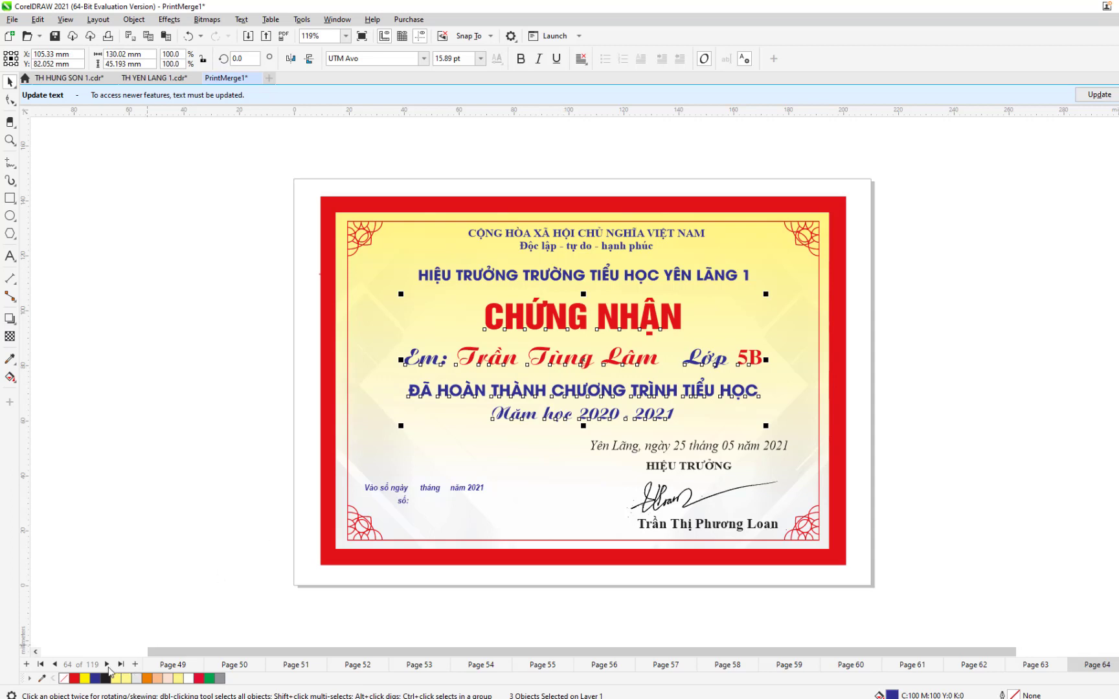
click(107, 665)
click(609, 327)
shift+click(595, 358)
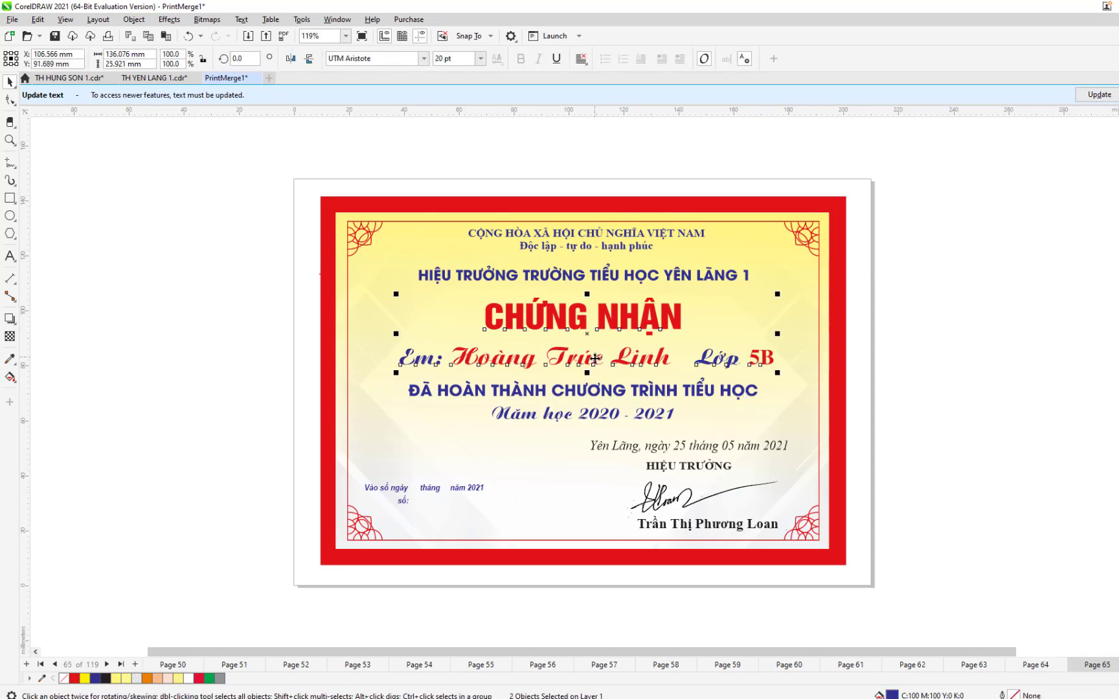
shift+click(578, 392)
key(c)
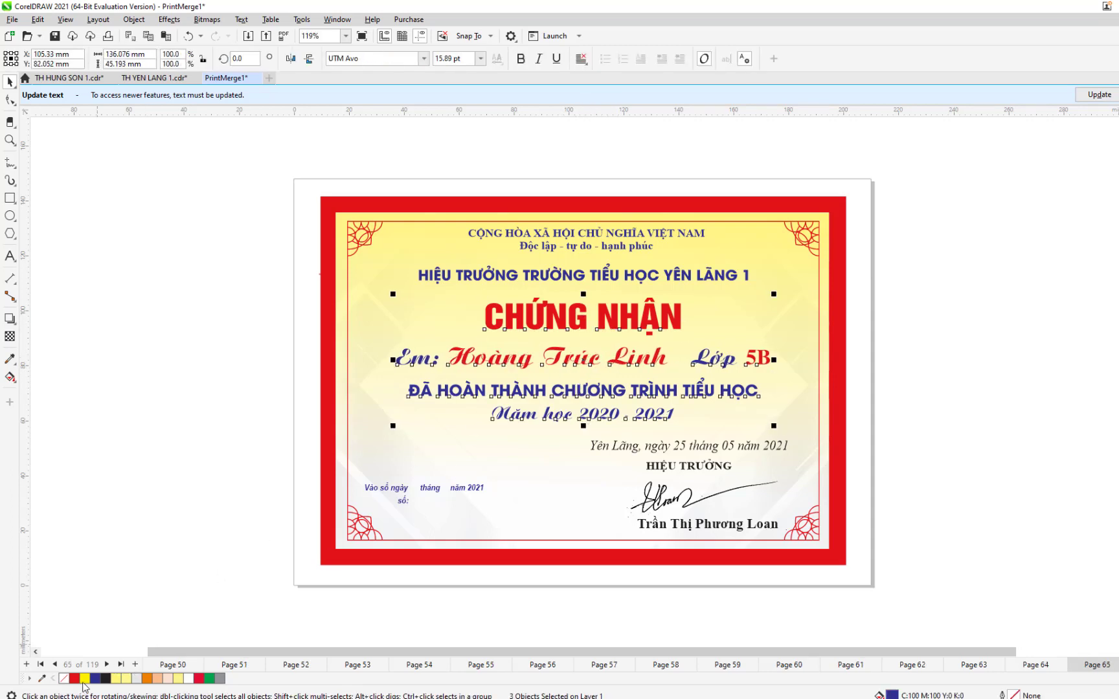
Centre page 66's name line and select page 67's three text lines
click(108, 664)
click(604, 327)
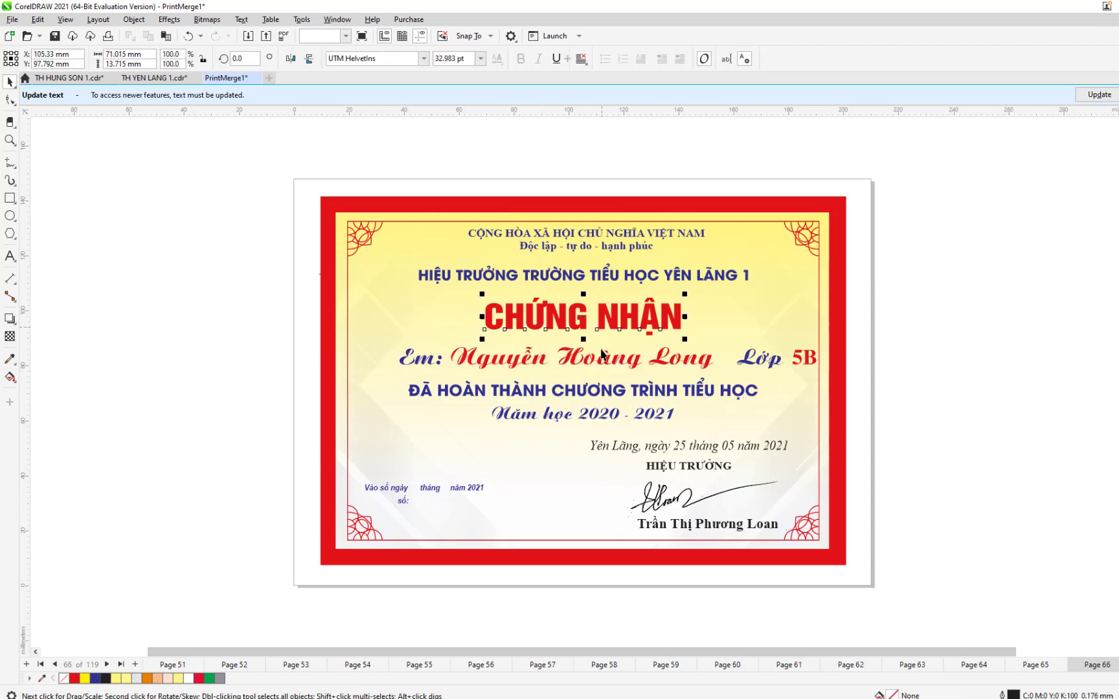
shift+click(601, 362)
shift+click(584, 386)
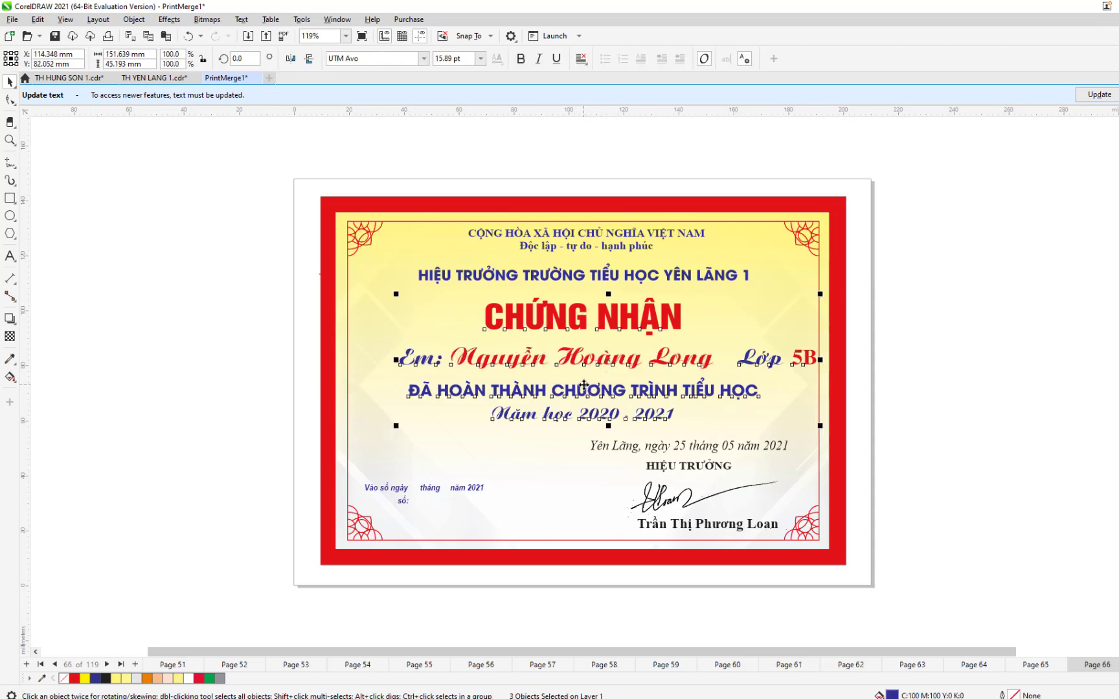
key(c)
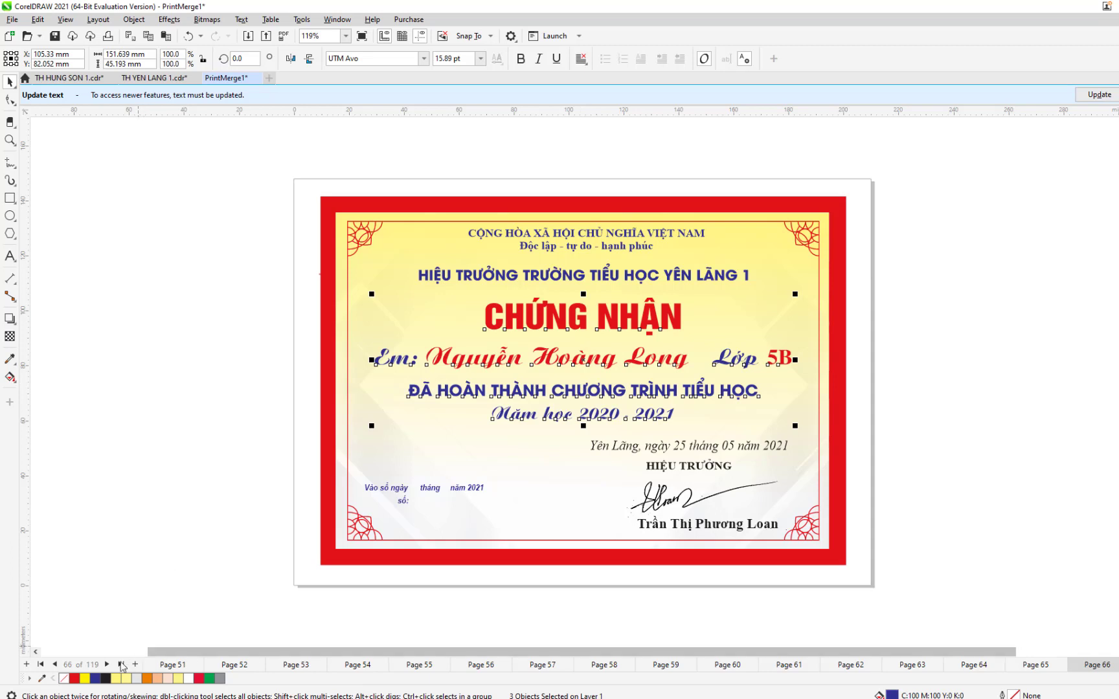
click(108, 665)
click(583, 317)
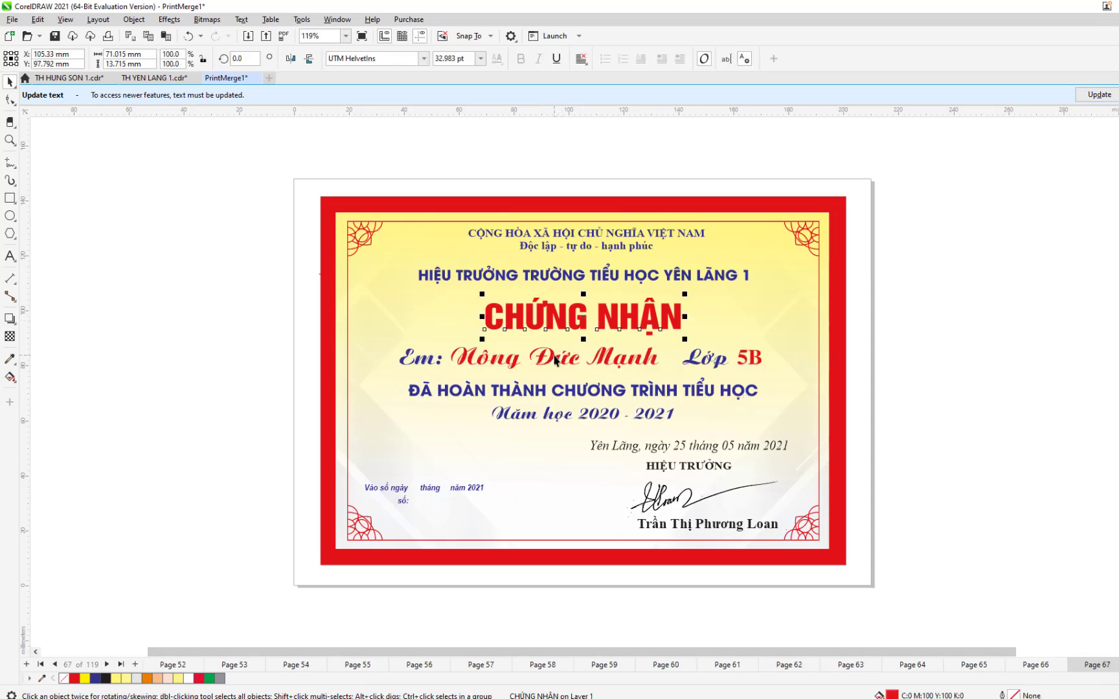
shift+click(552, 356)
shift+click(535, 390)
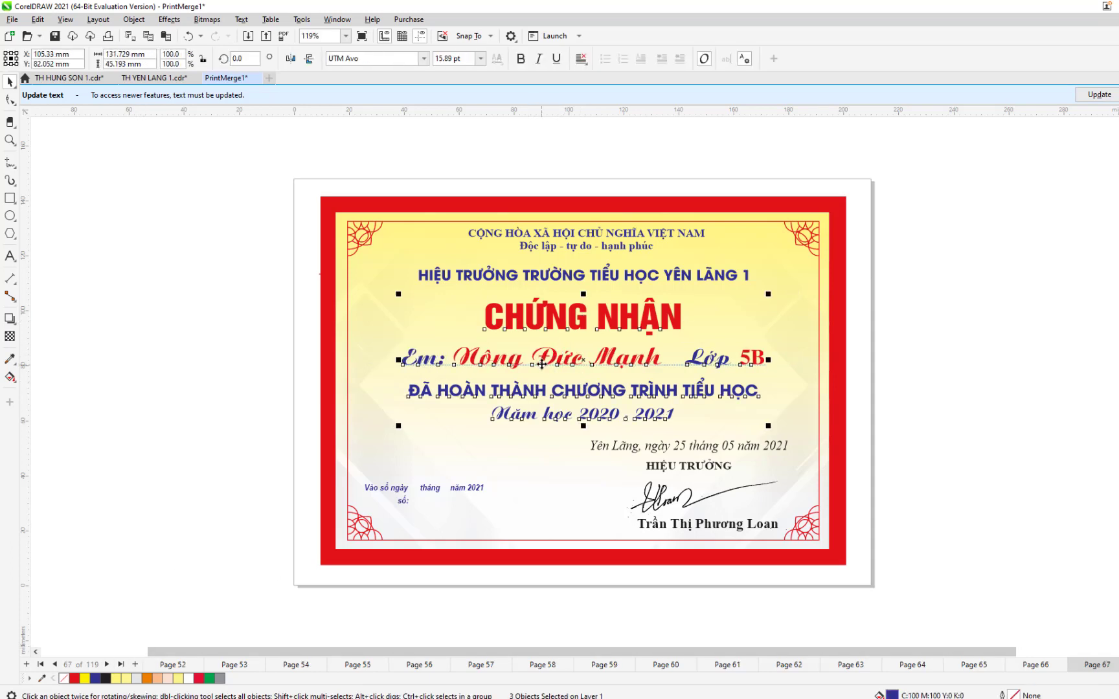
Centre the name lines with the surrounding text on pages 68 and 69
click(108, 664)
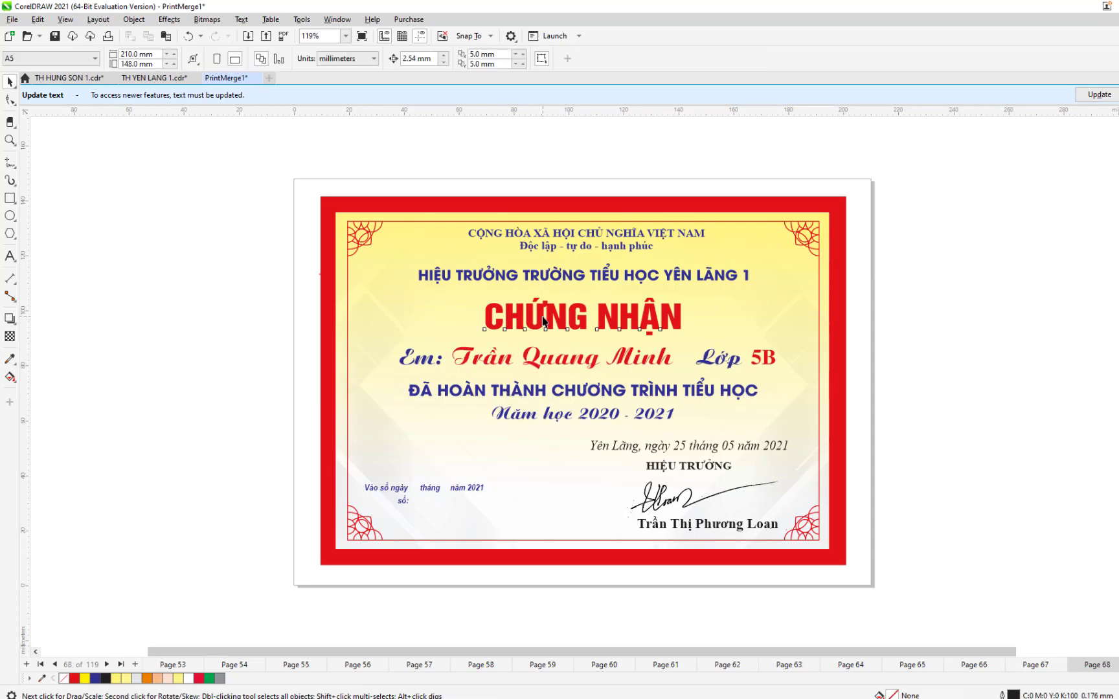
click(542, 319)
shift+click(532, 360)
shift+click(531, 386)
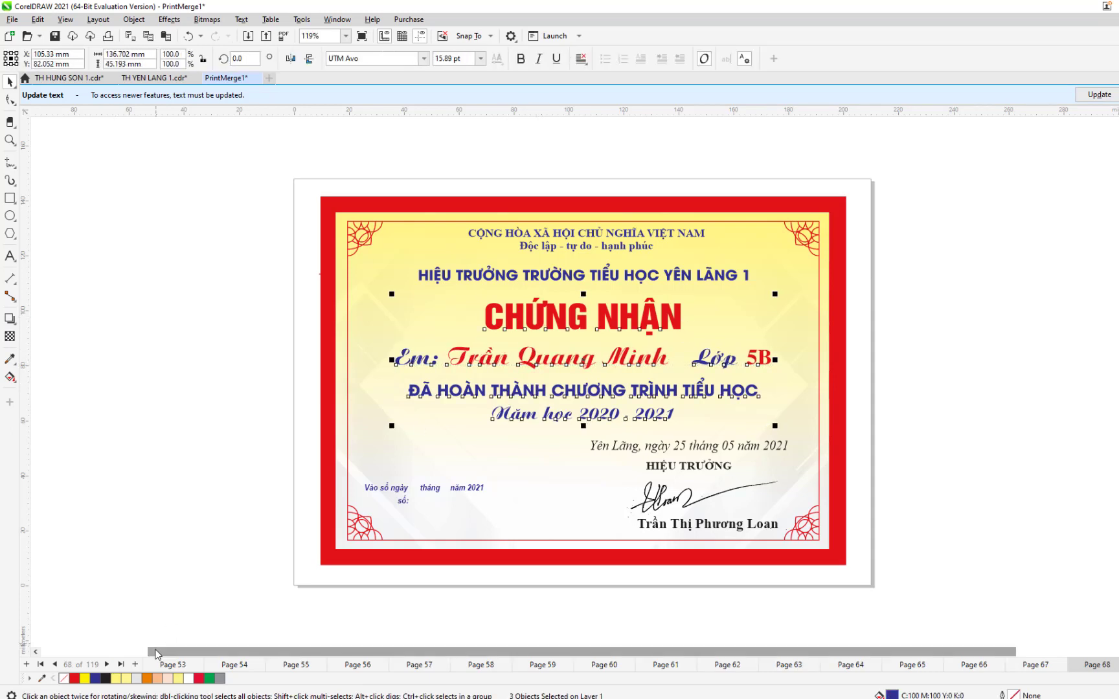
click(107, 665)
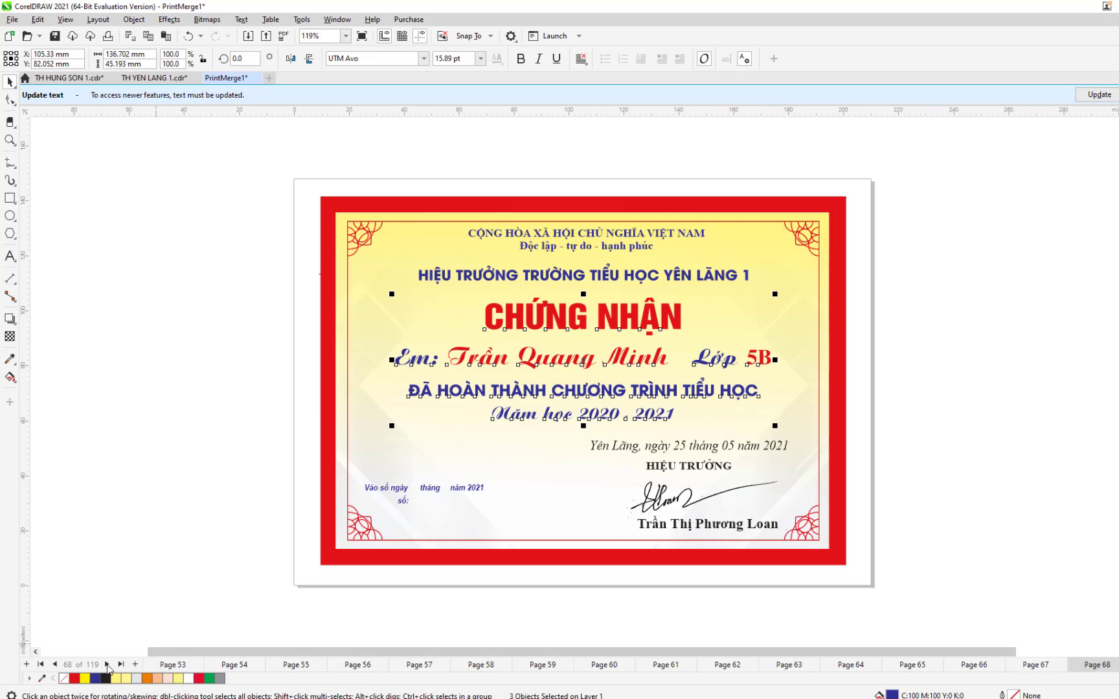
click(538, 333)
shift+click(546, 358)
shift+click(526, 396)
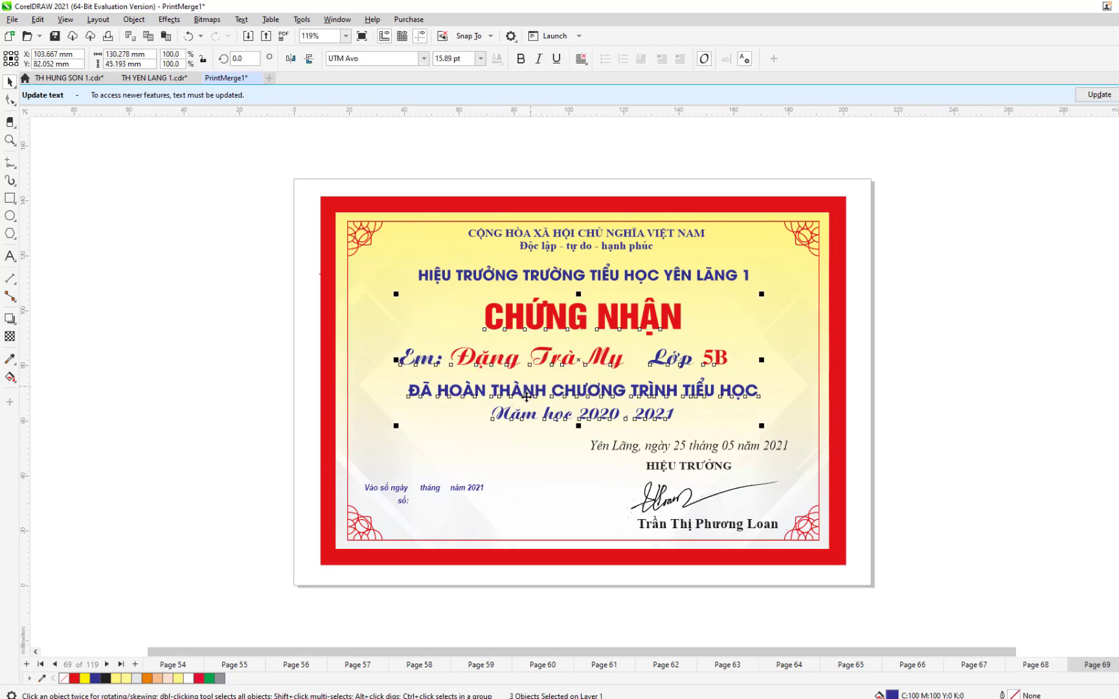
key(c)
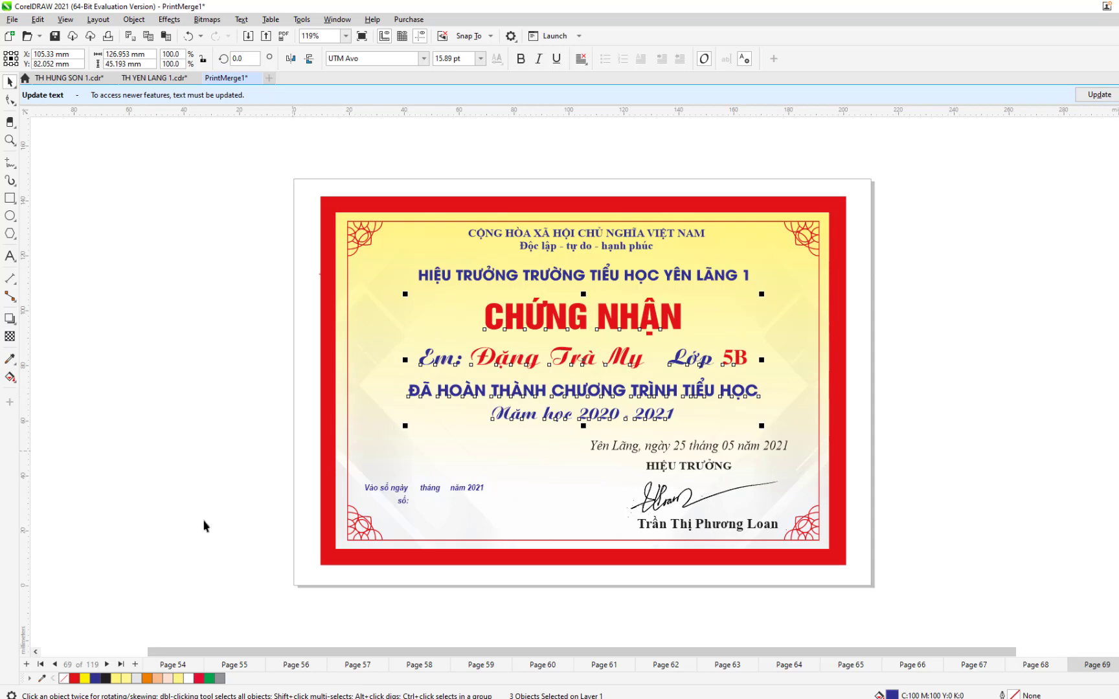
Centre the name lines with the surrounding text on pages 70 and 71
click(107, 665)
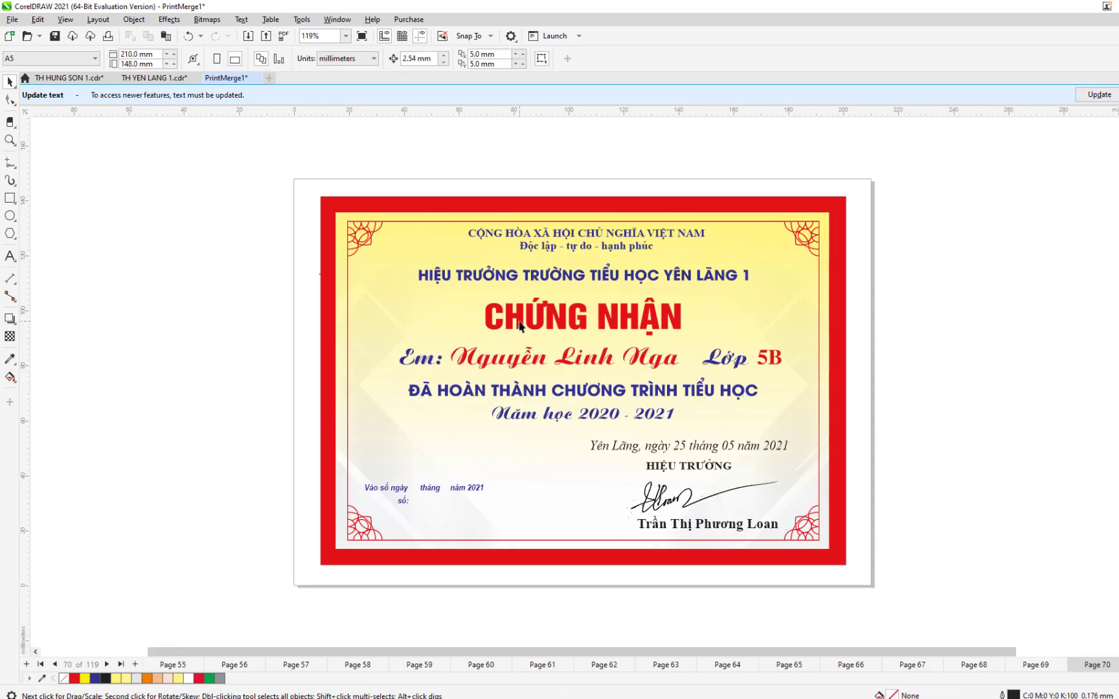
click(520, 325)
shift+click(512, 358)
shift+click(503, 386)
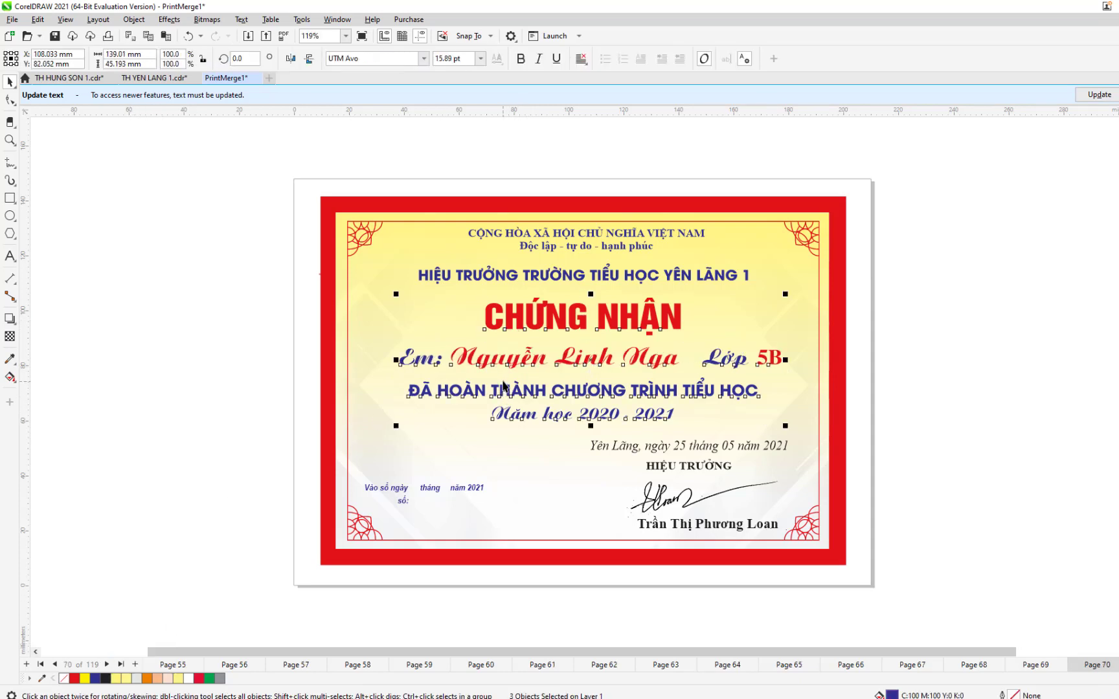
key(c)
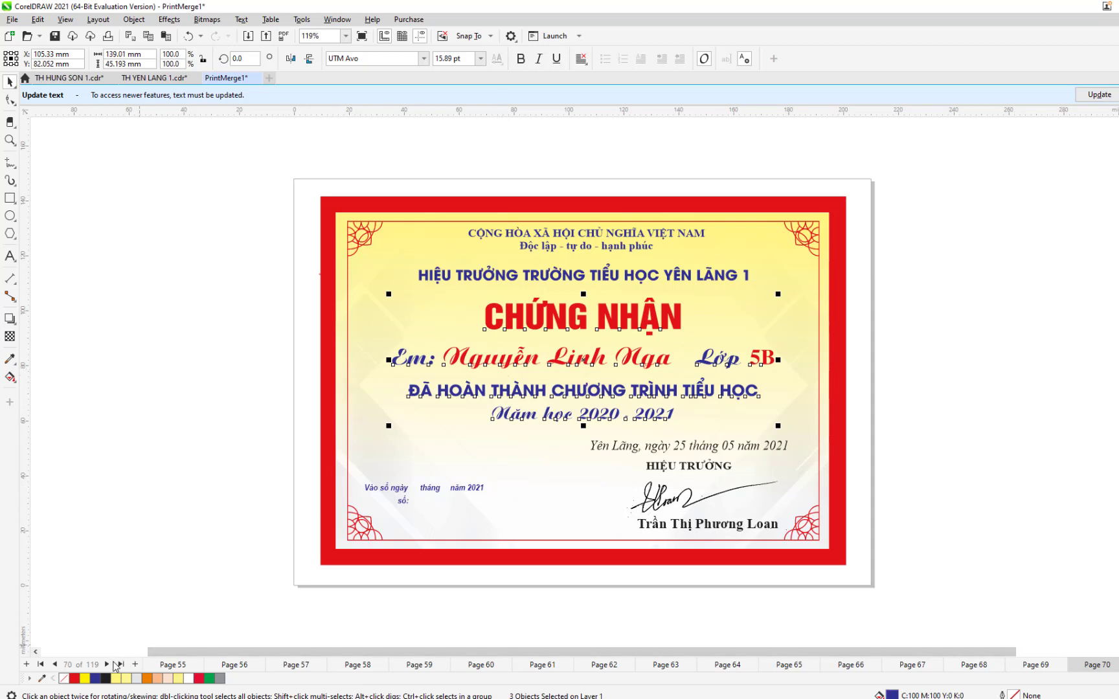
click(108, 664)
click(581, 331)
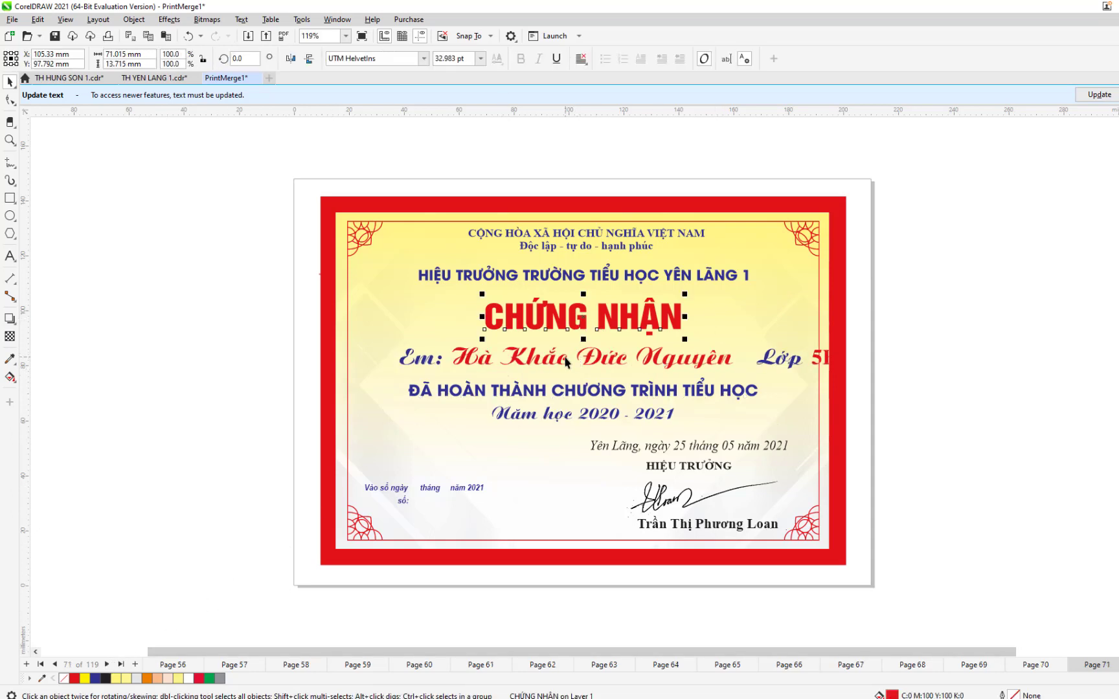
shift+click(563, 360)
shift+click(542, 388)
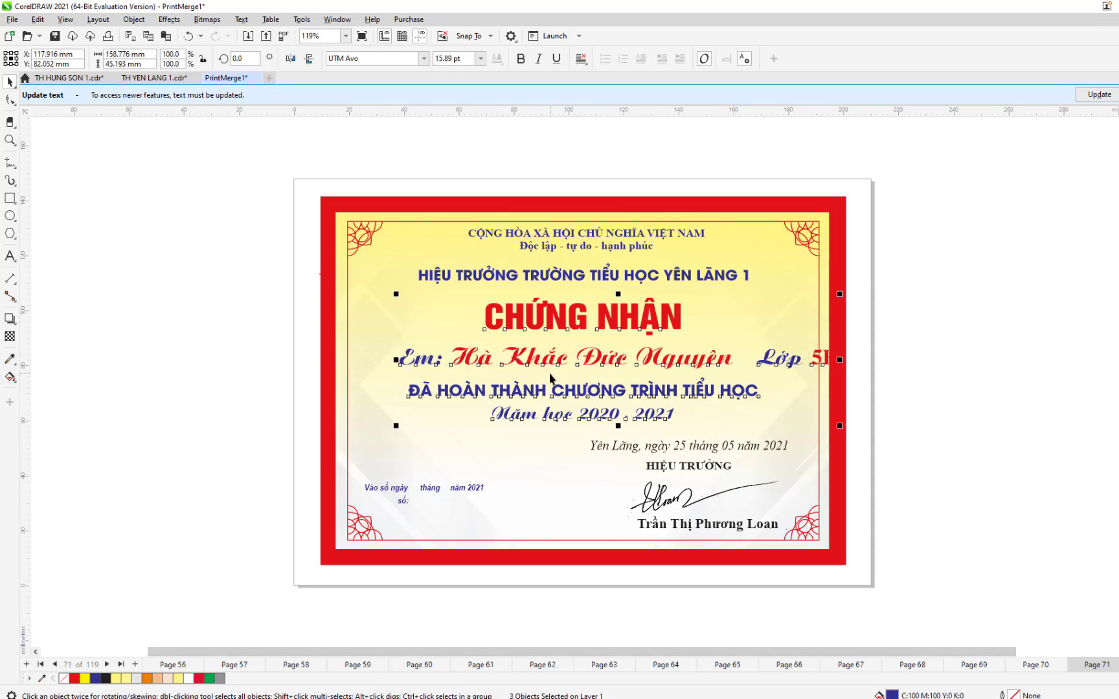
key(c)
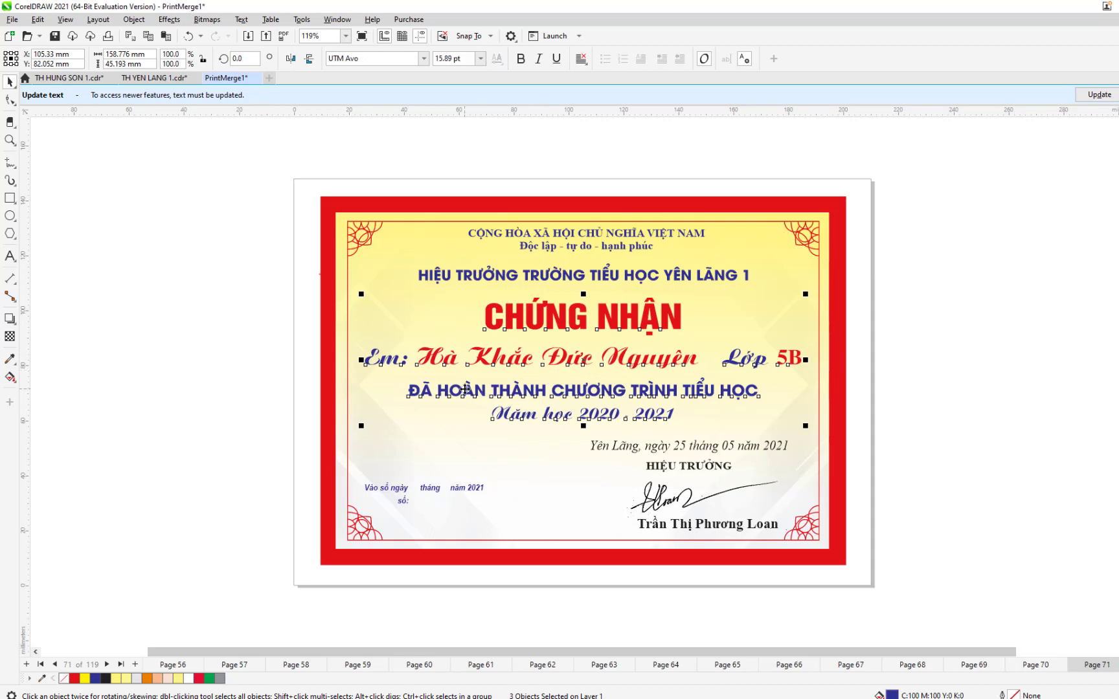
Narrow page 71's overlong name line to fit inside the border
click(466, 376)
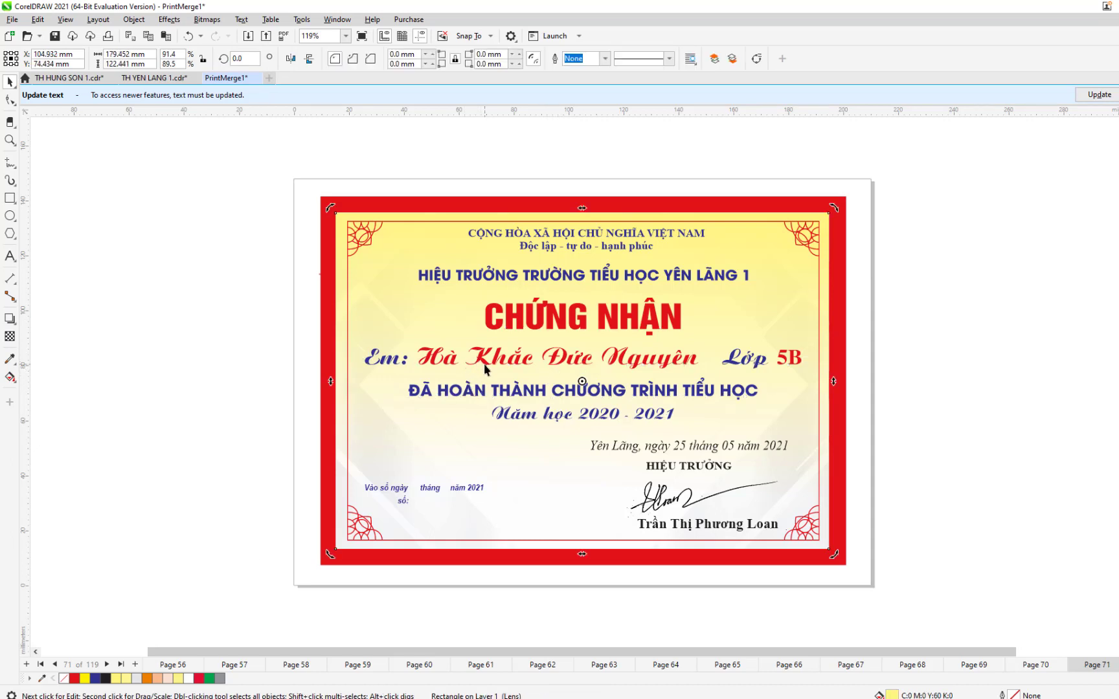
click(486, 364)
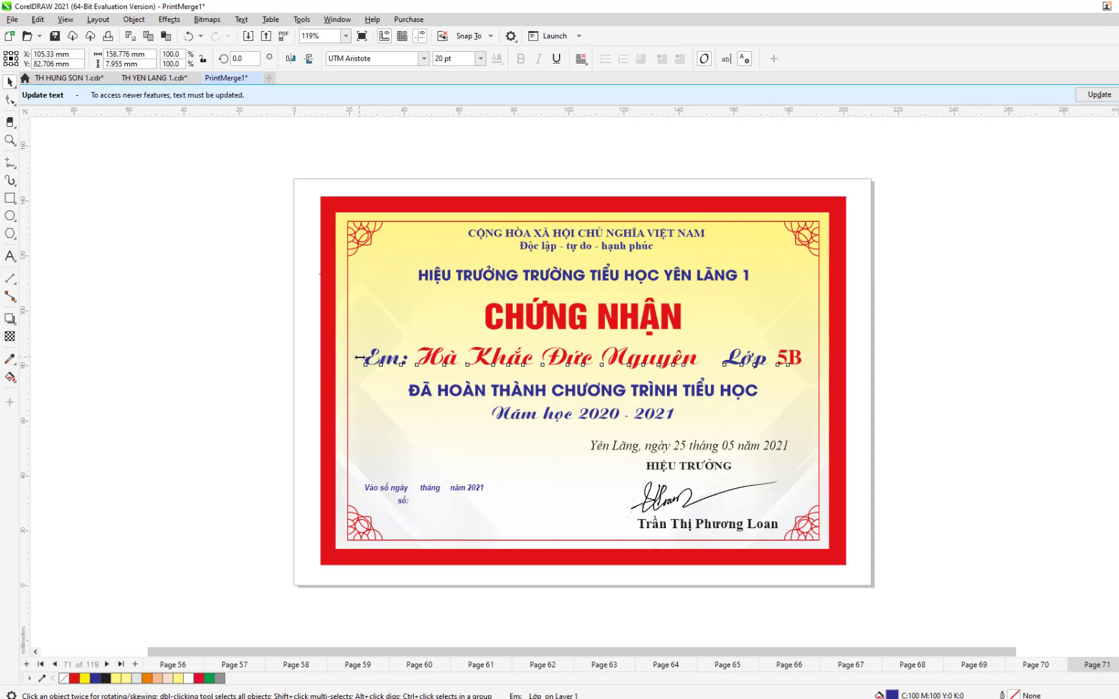
drag(808, 359, 805, 360)
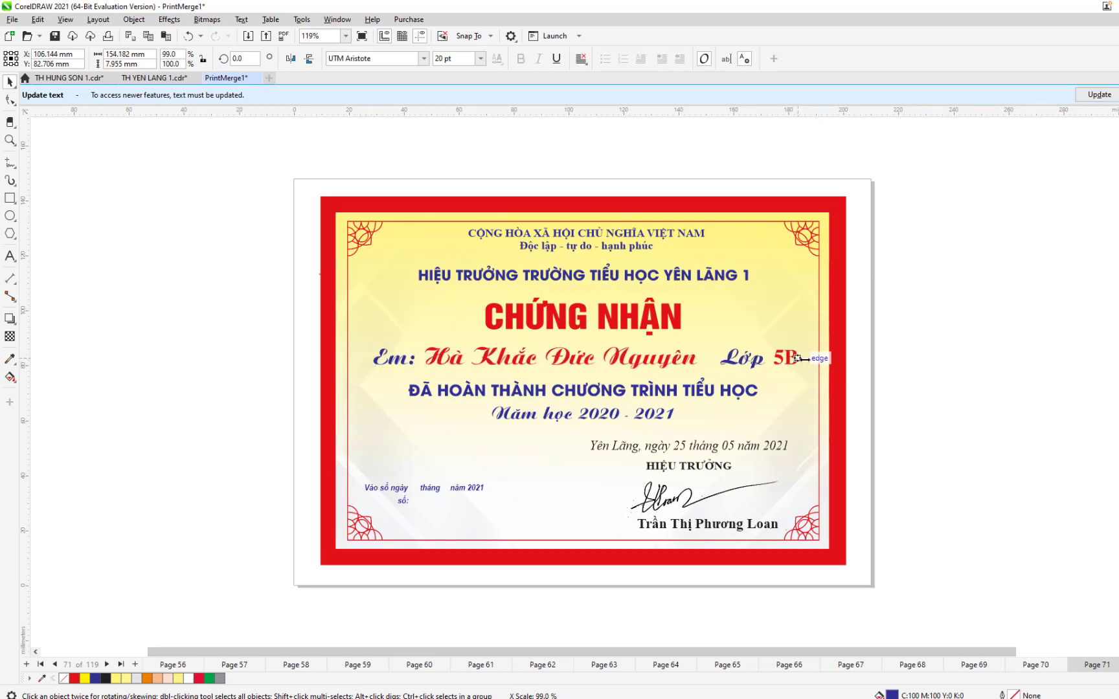
Select the CHỨNG NHẬN title, name line and ĐÃ HOÀN THÀNH text on pages 72 and 73
key(Page_Down)
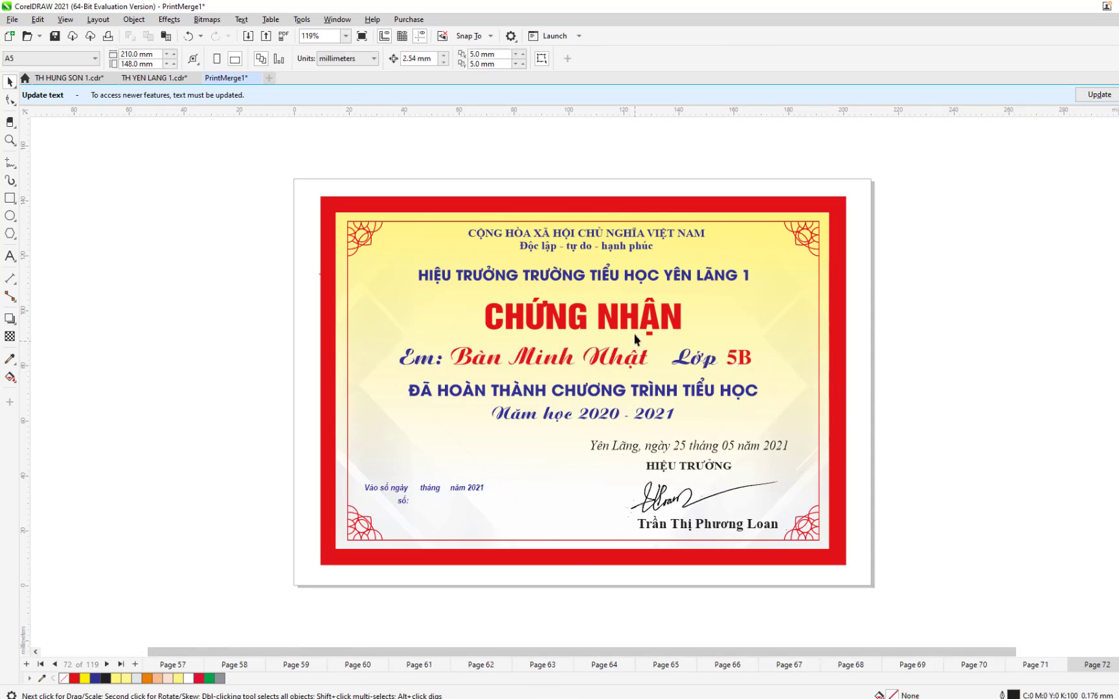
click(634, 333)
shift+click(622, 357)
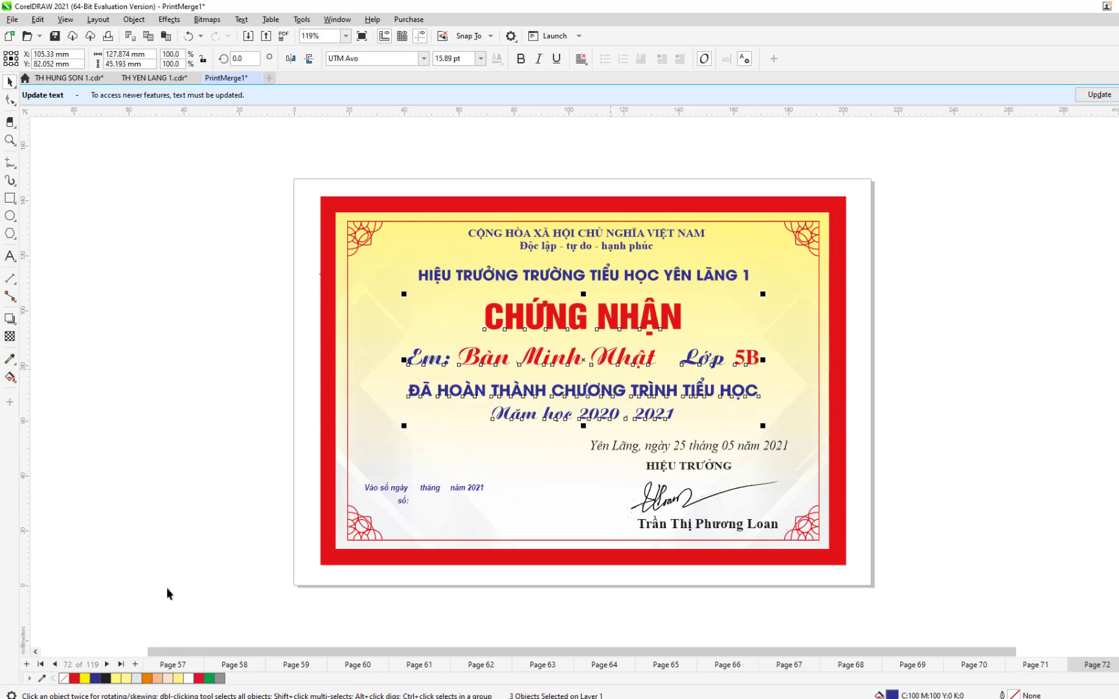
click(107, 664)
click(558, 350)
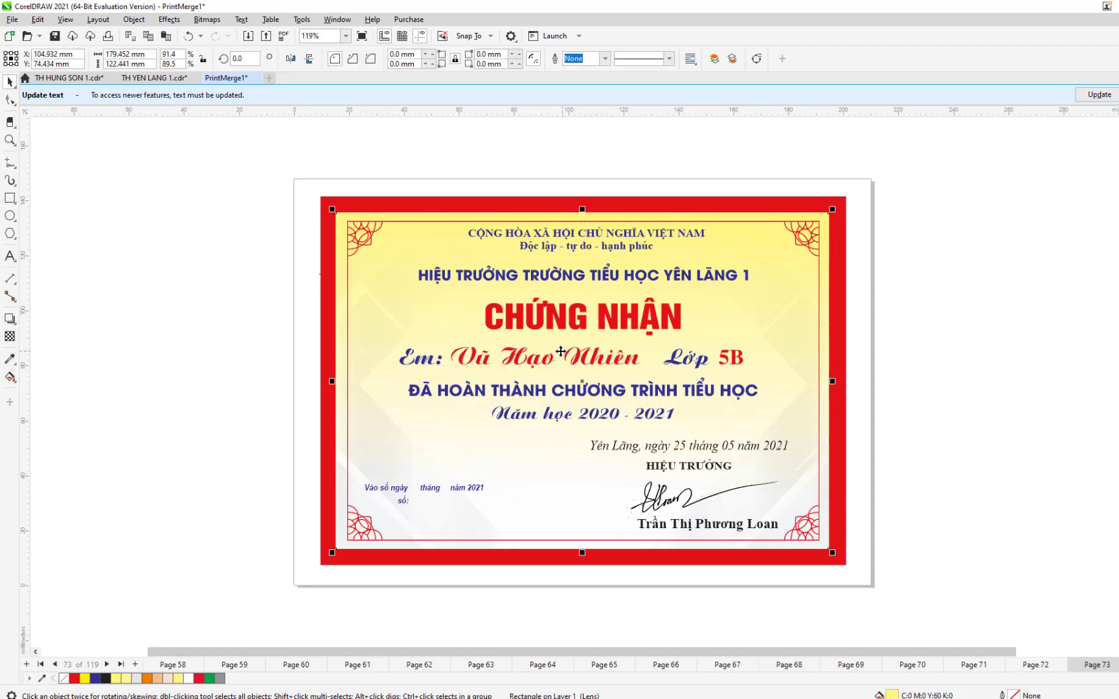
click(551, 326)
shift+click(537, 358)
shift+click(533, 390)
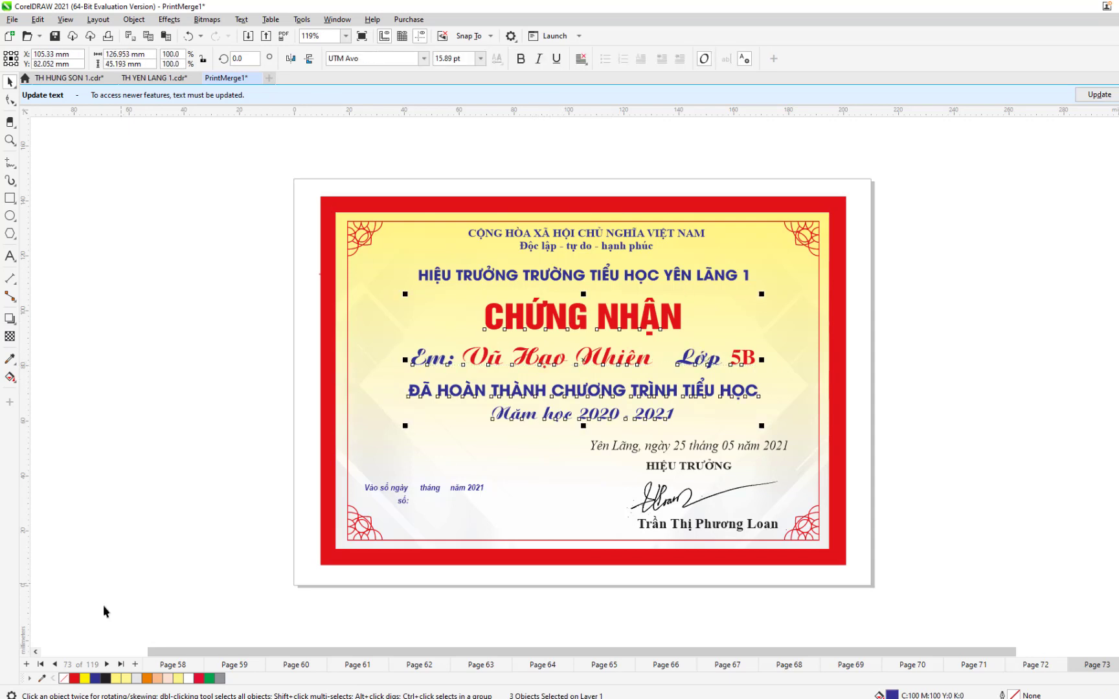
Centre page 74's name line with the CHỨNG NHẬN title and ĐÃ HOÀN THÀNH text
click(107, 664)
click(568, 327)
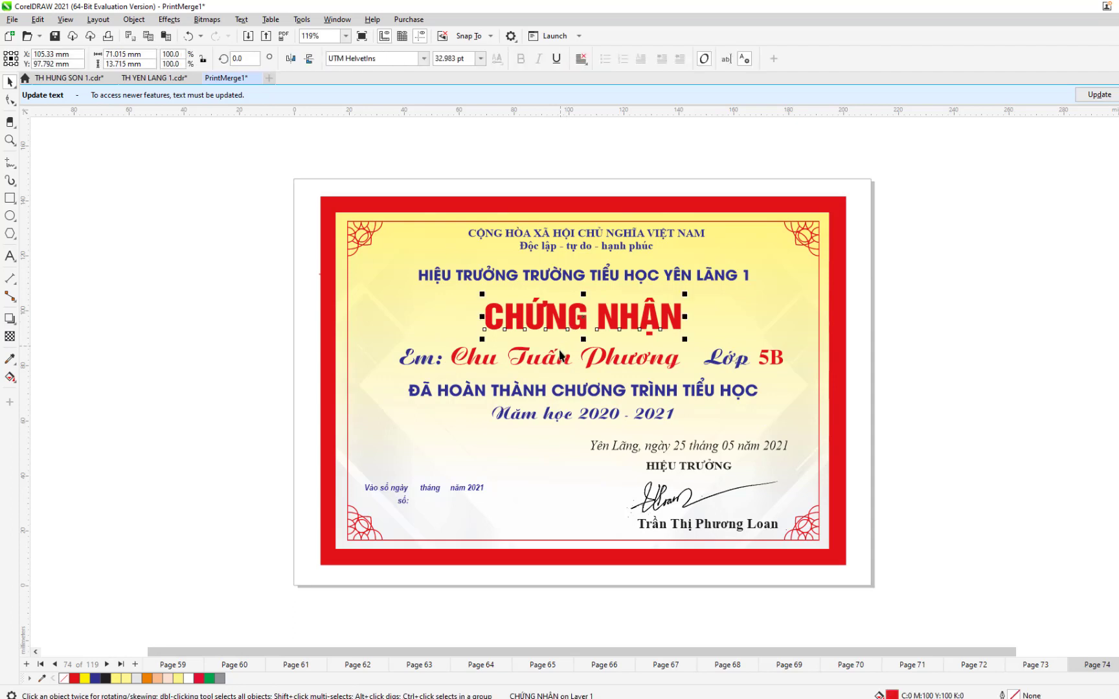
shift+click(558, 358)
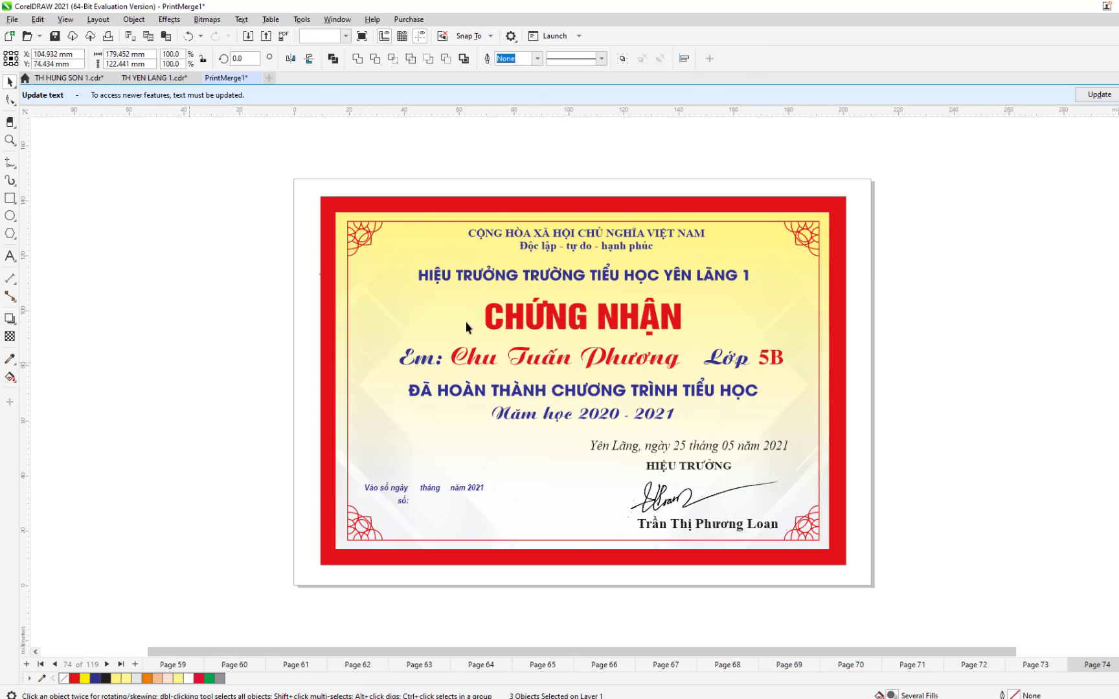
key(Escape)
click(519, 315)
shift+click(517, 363)
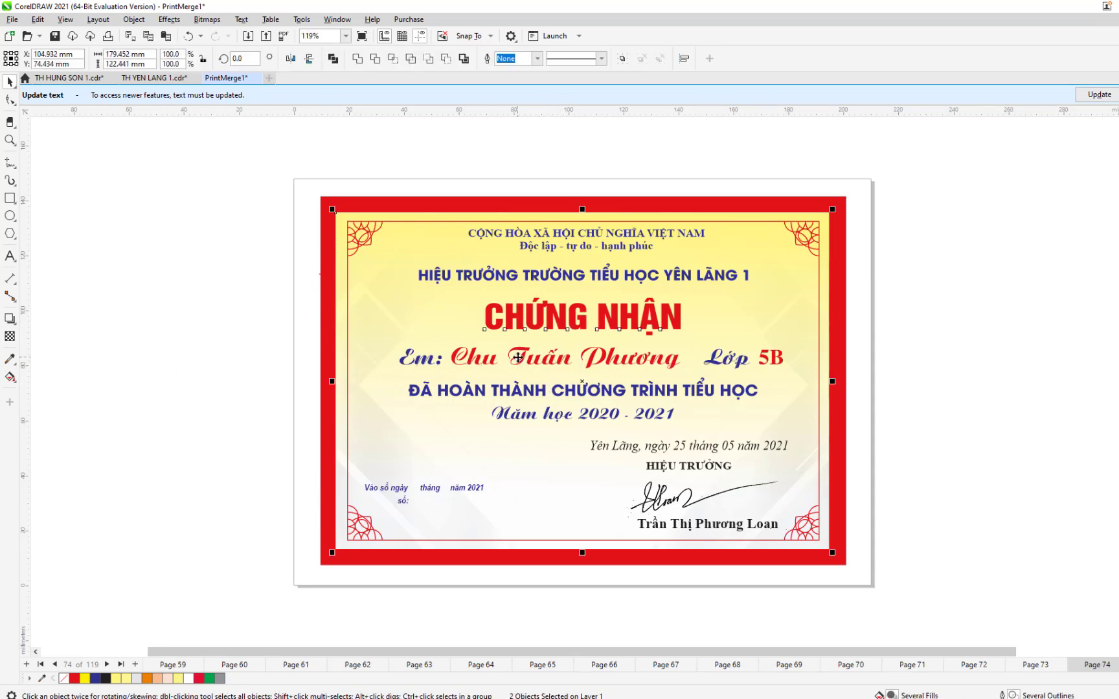
click(526, 314)
click(219, 382)
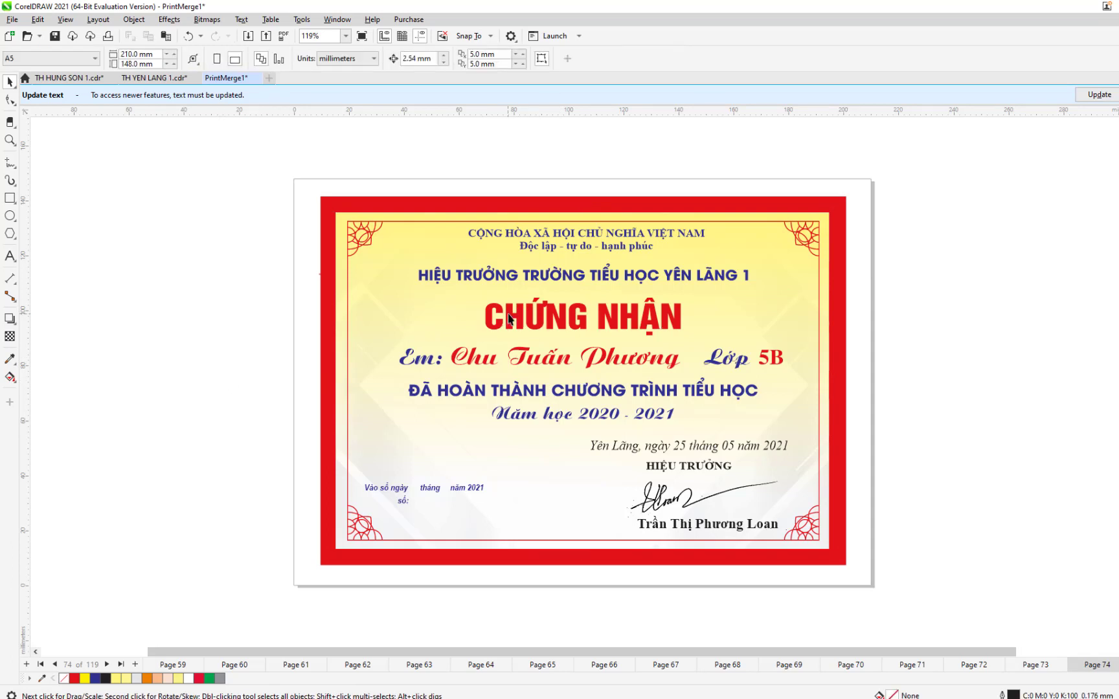
click(525, 315)
shift+click(522, 358)
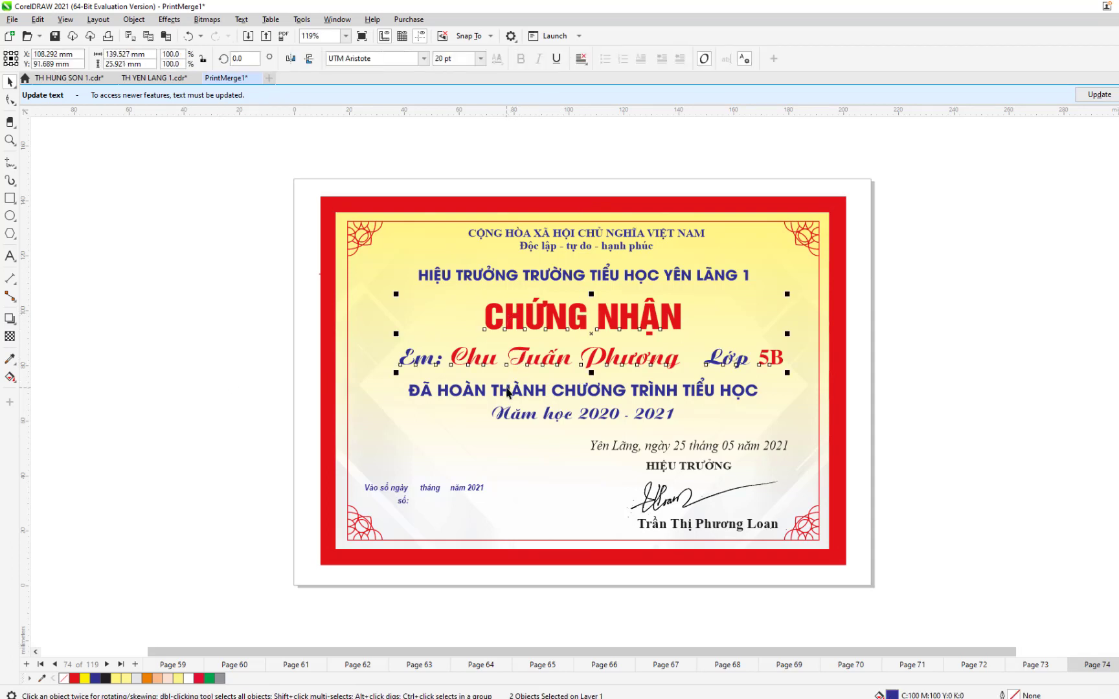
shift+click(507, 389)
key(c)
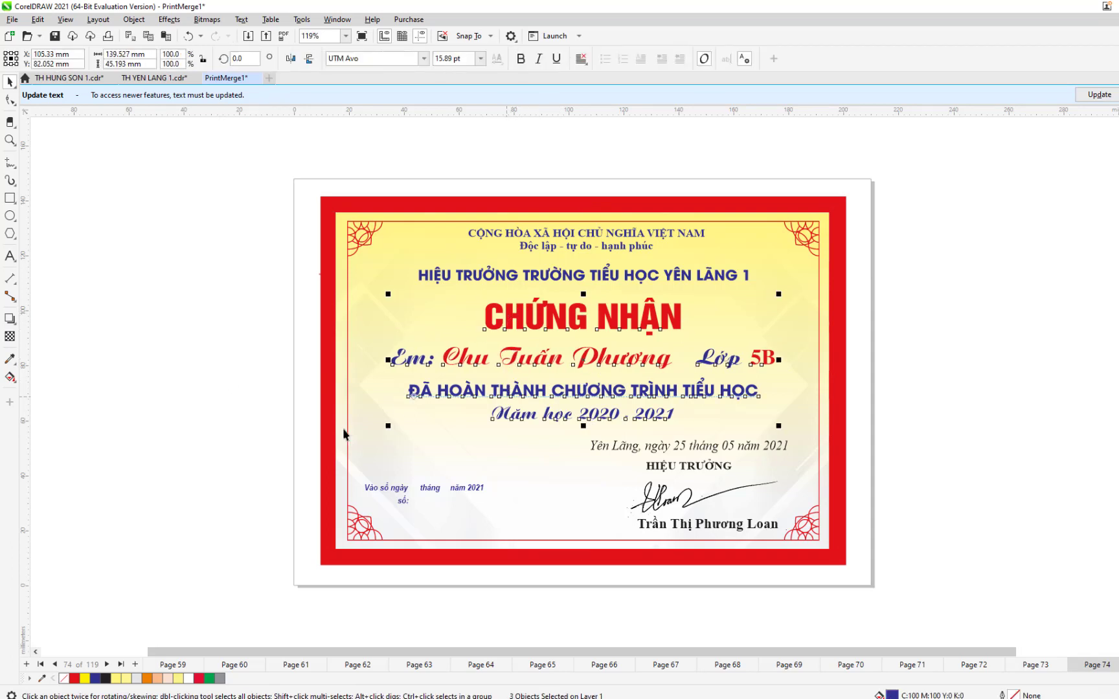
Centre page 75's name line with the CHỨNG NHẬN title and ĐÃ HOÀN THÀNH text
click(107, 665)
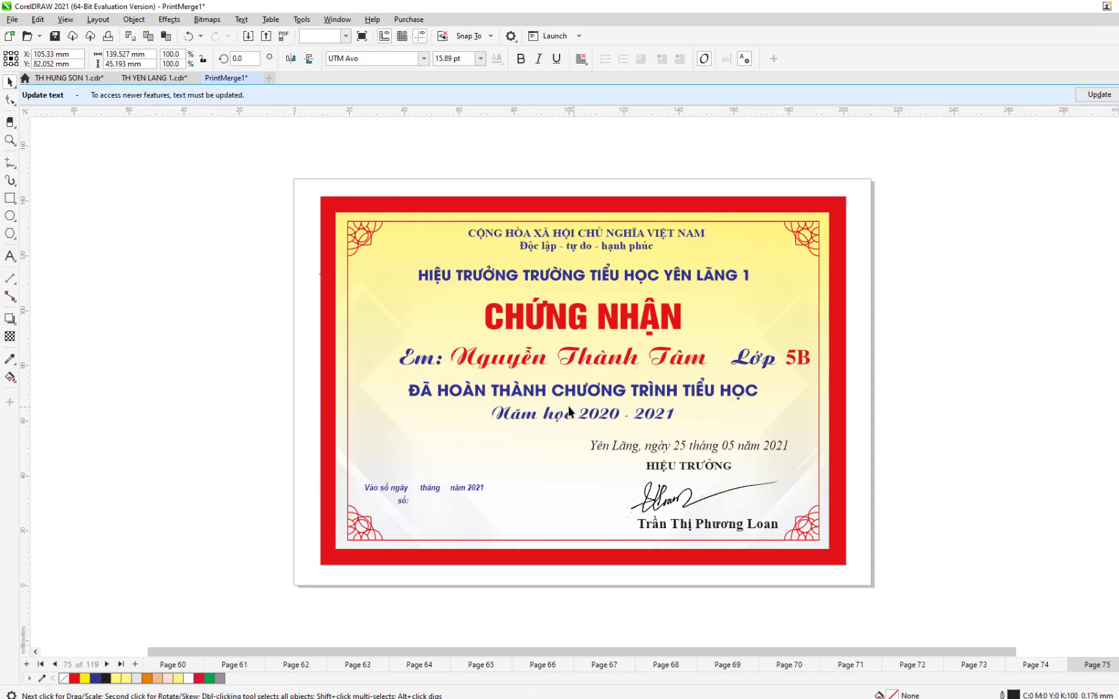
click(558, 327)
shift+click(531, 362)
shift+click(517, 393)
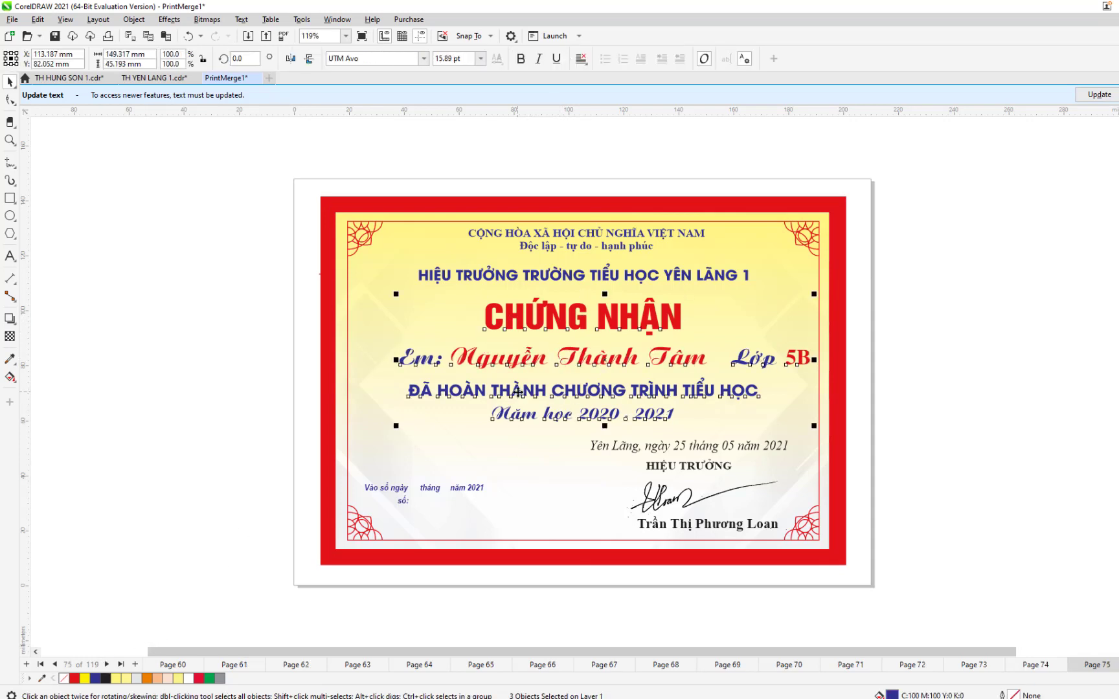
key(c)
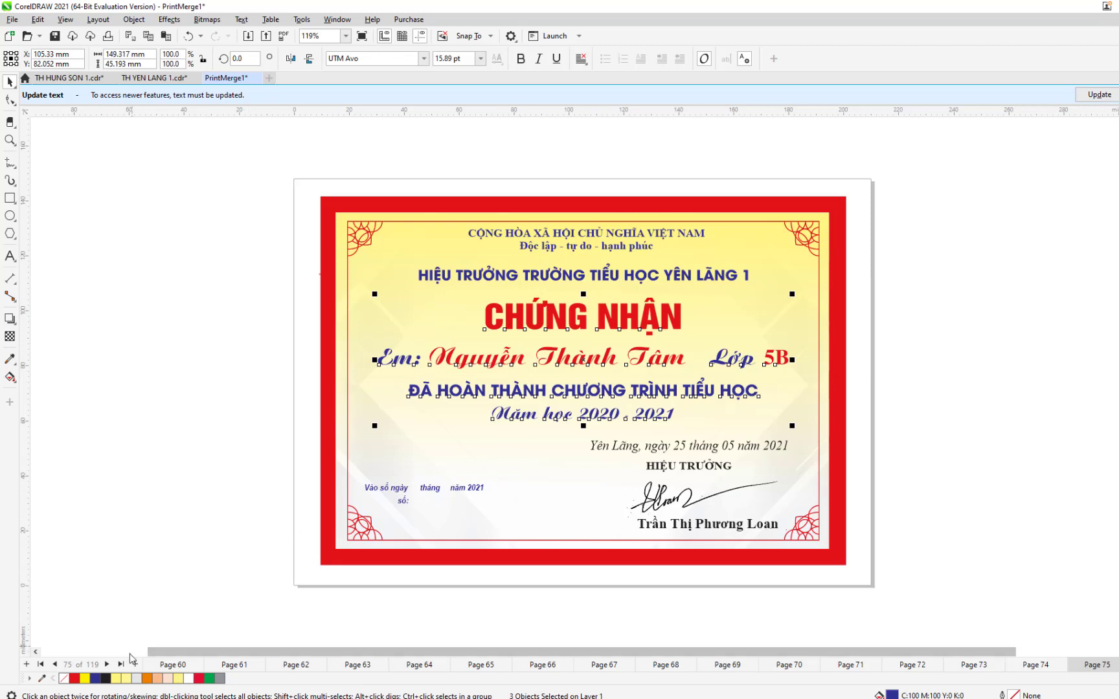
click(107, 664)
Centre page 76's name line with the CHỨNG NHẬN title and ĐÃ HOÀN THÀNH text
click(569, 330)
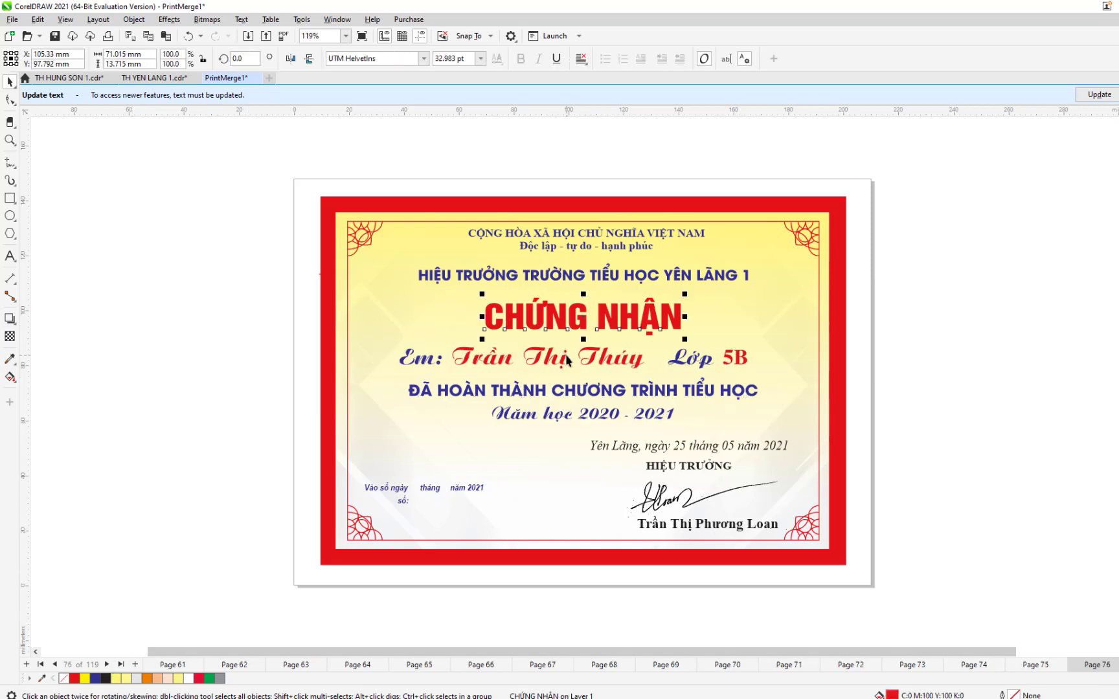
shift+click(568, 361)
shift+click(536, 390)
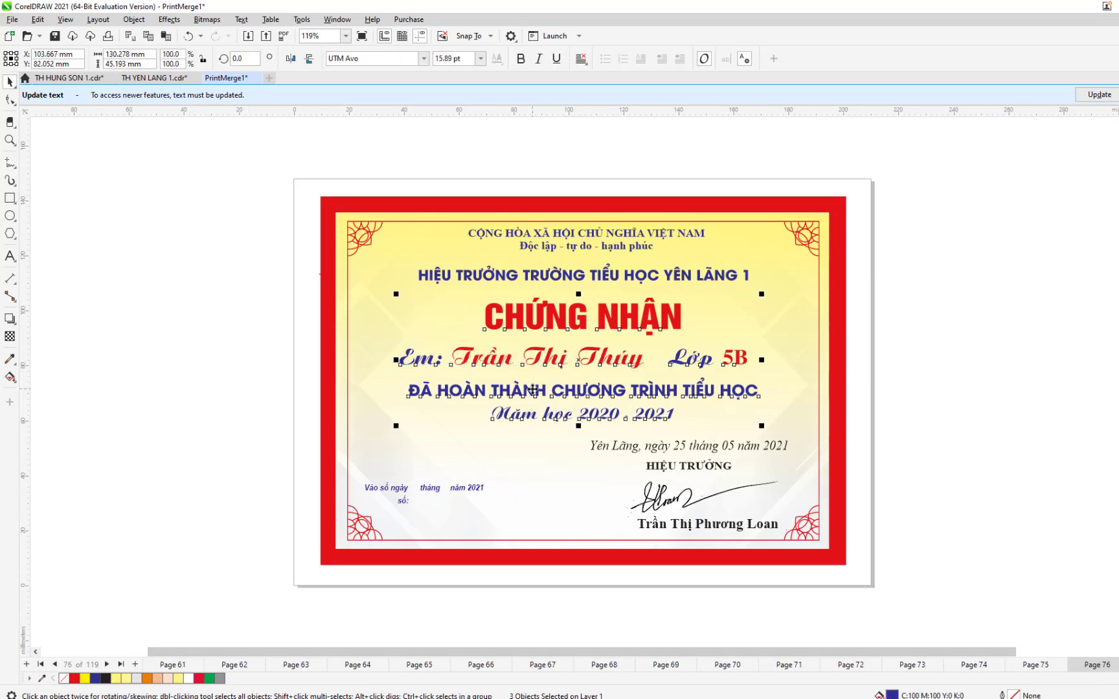
key(c)
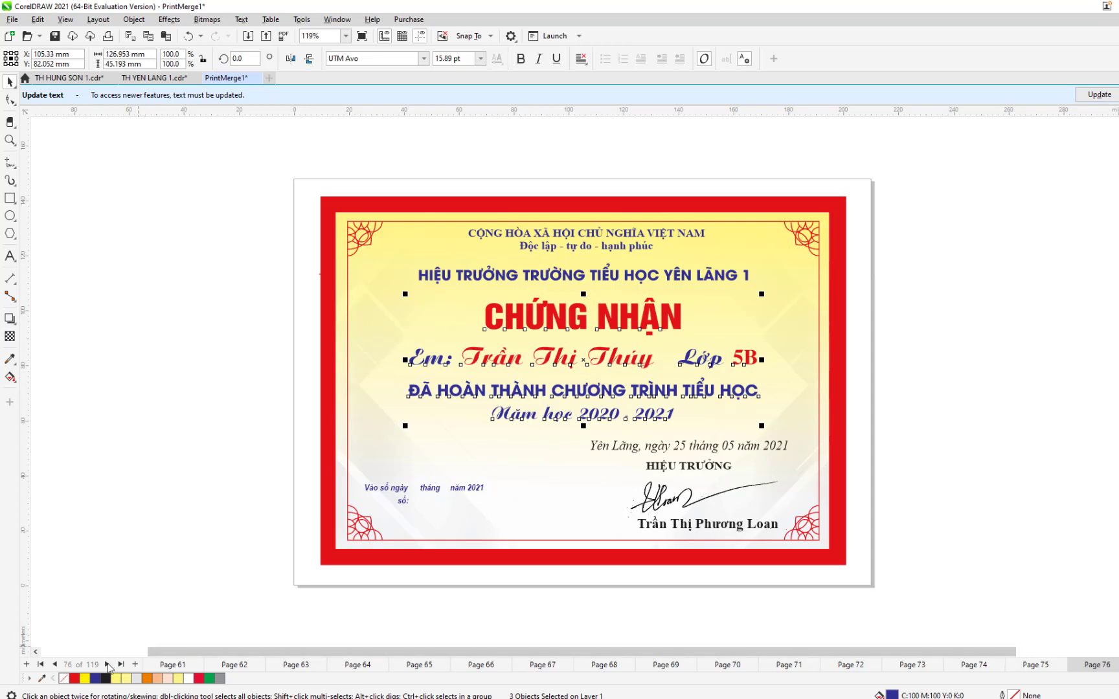
Centre the name line with the heading lines on pages 77 and 78
click(108, 665)
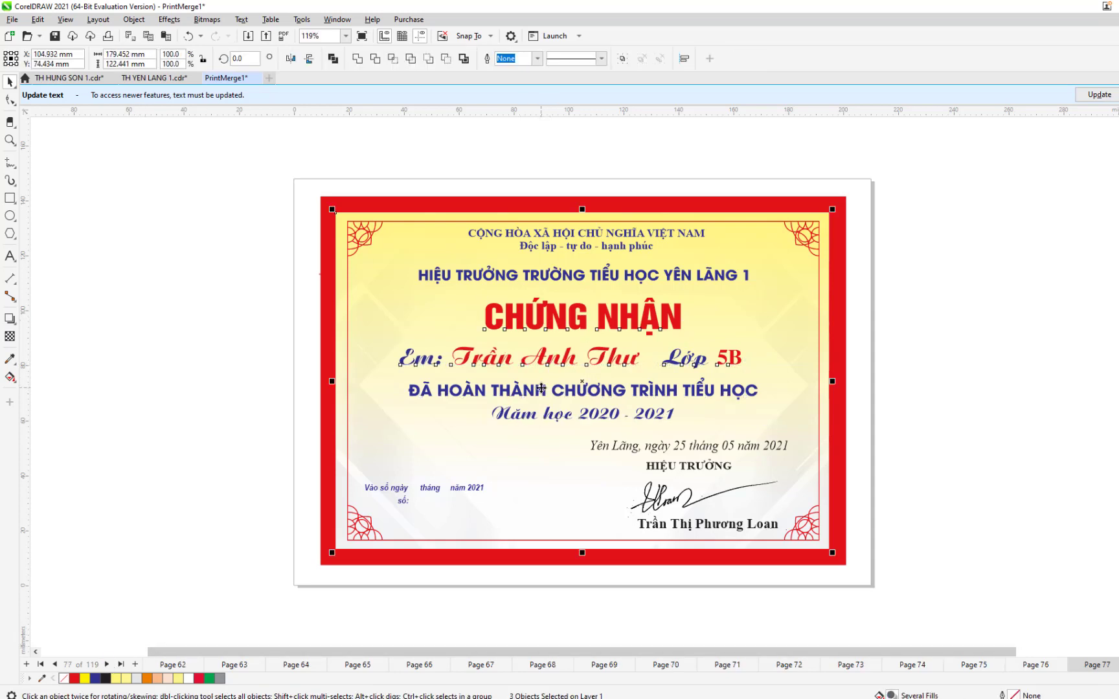
click(609, 320)
click(612, 358)
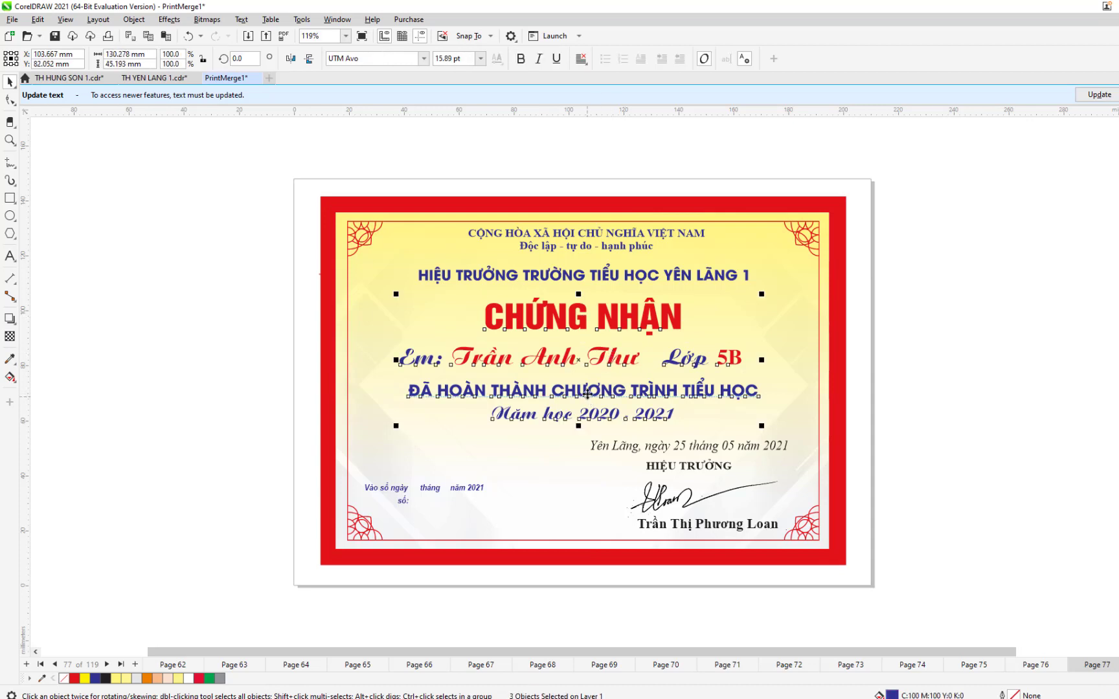
key(e)
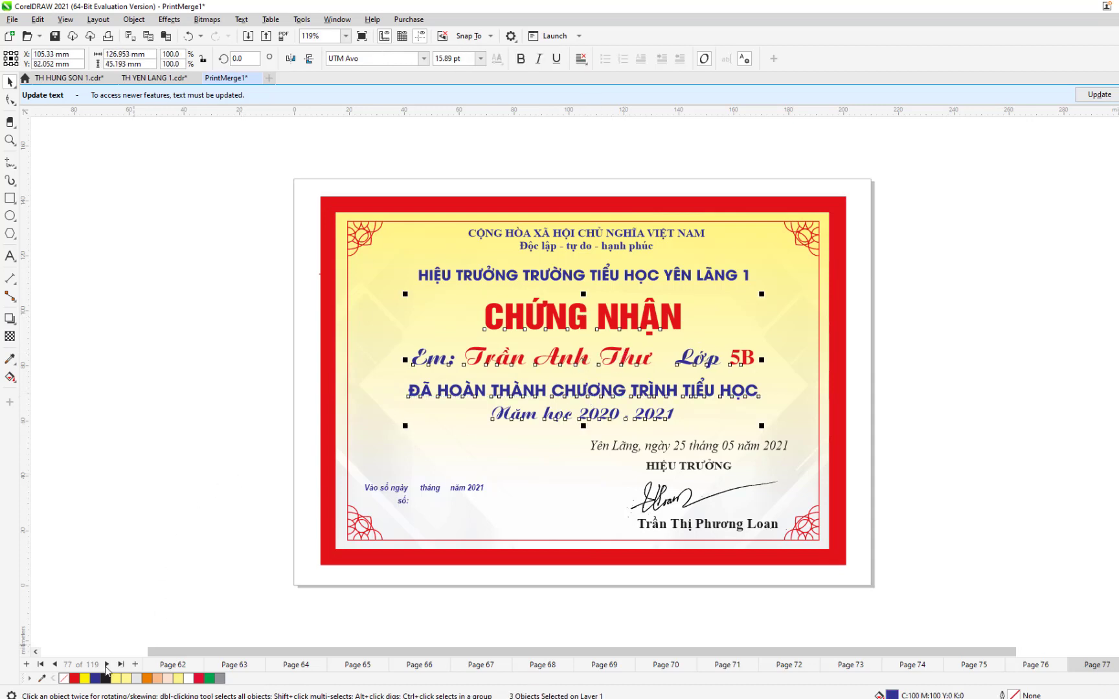
click(107, 664)
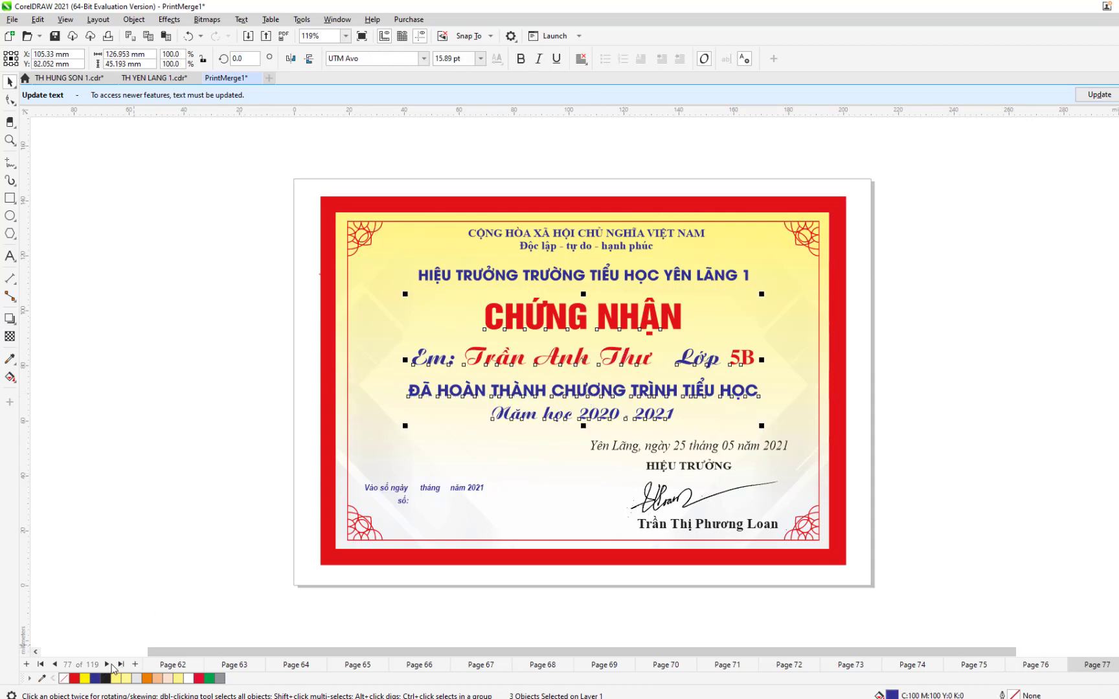
click(521, 355)
key(e)
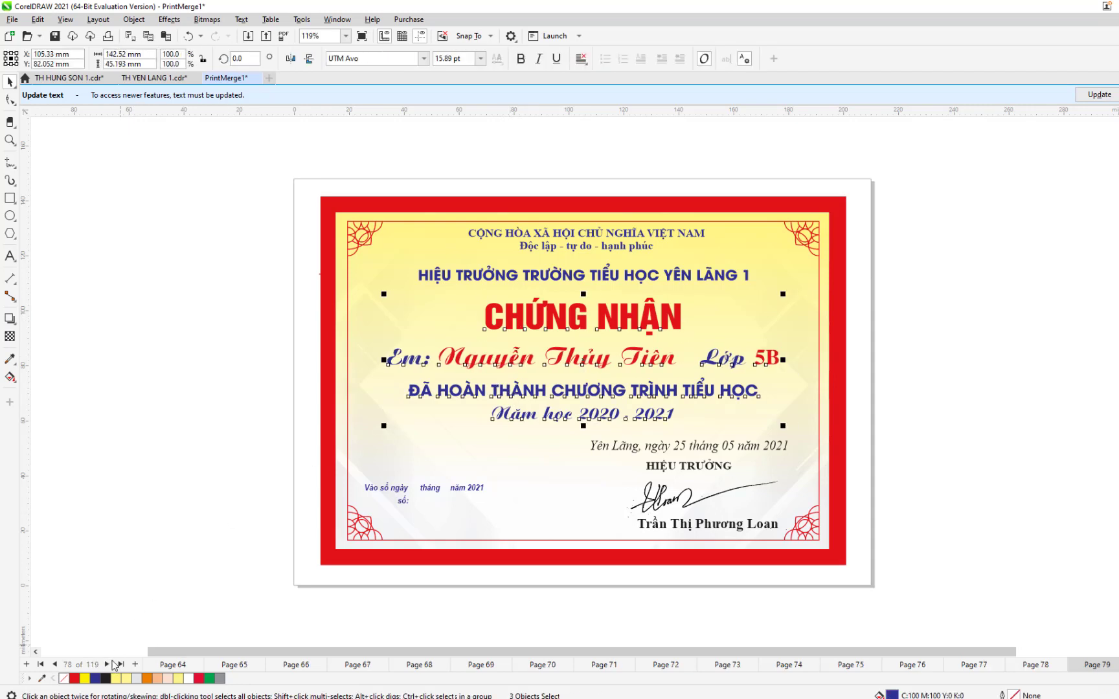
Centre page 79's name line with its title and completion text, reselecting after a false start
click(107, 664)
click(506, 323)
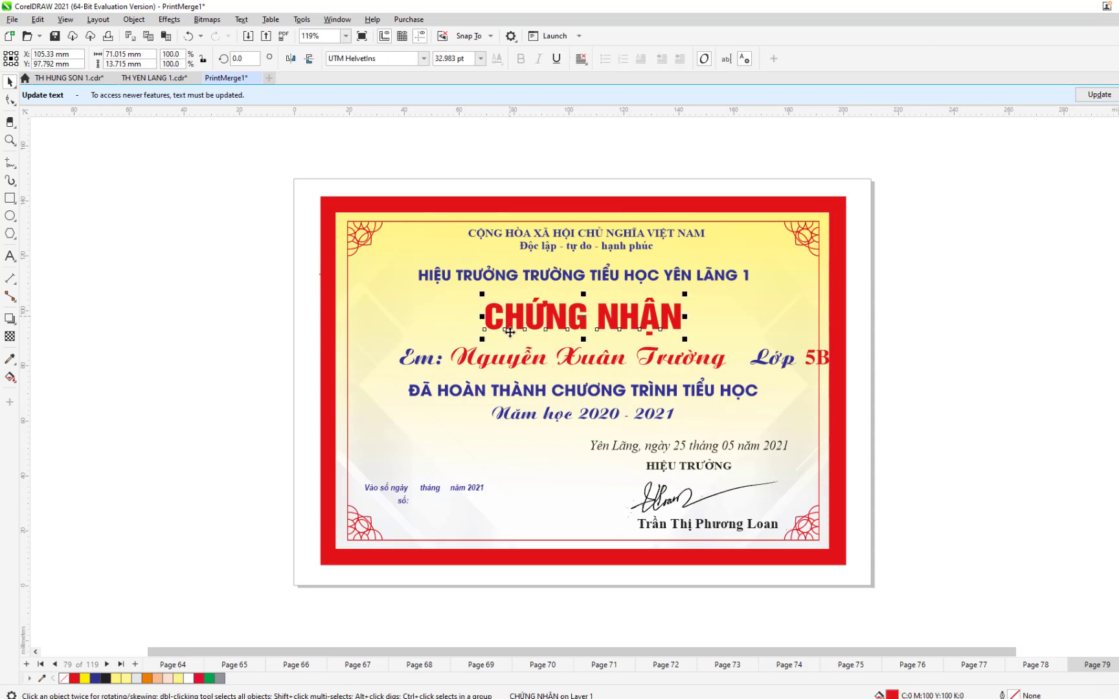
shift+click(514, 366)
shift+click(511, 390)
click(883, 341)
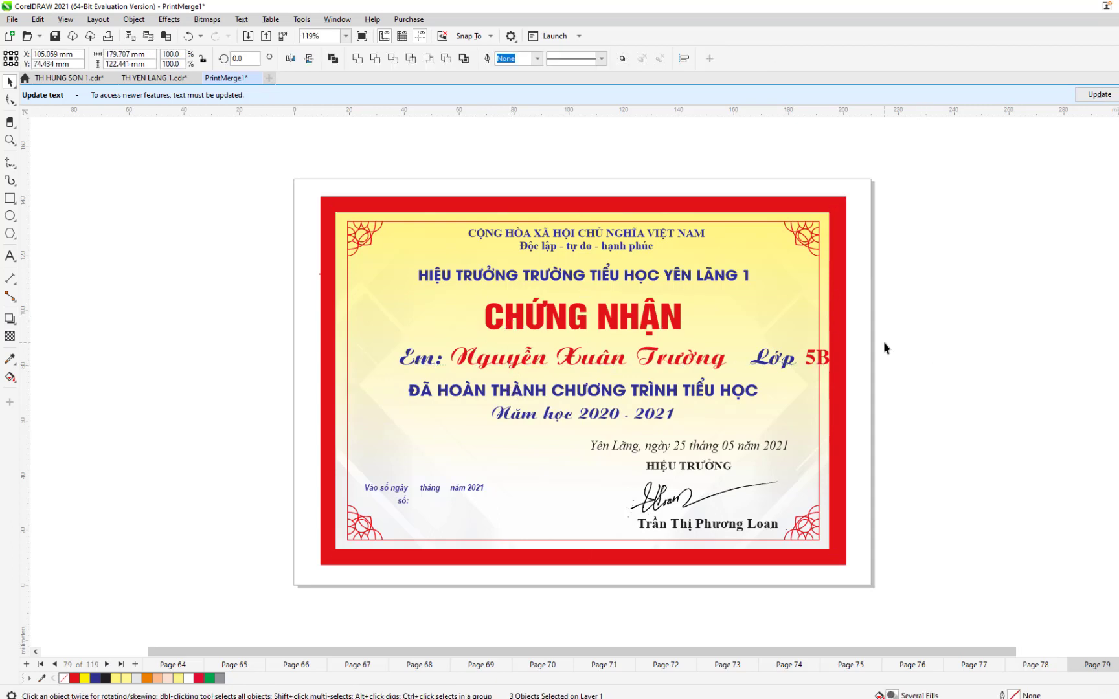
click(626, 317)
shift+click(599, 366)
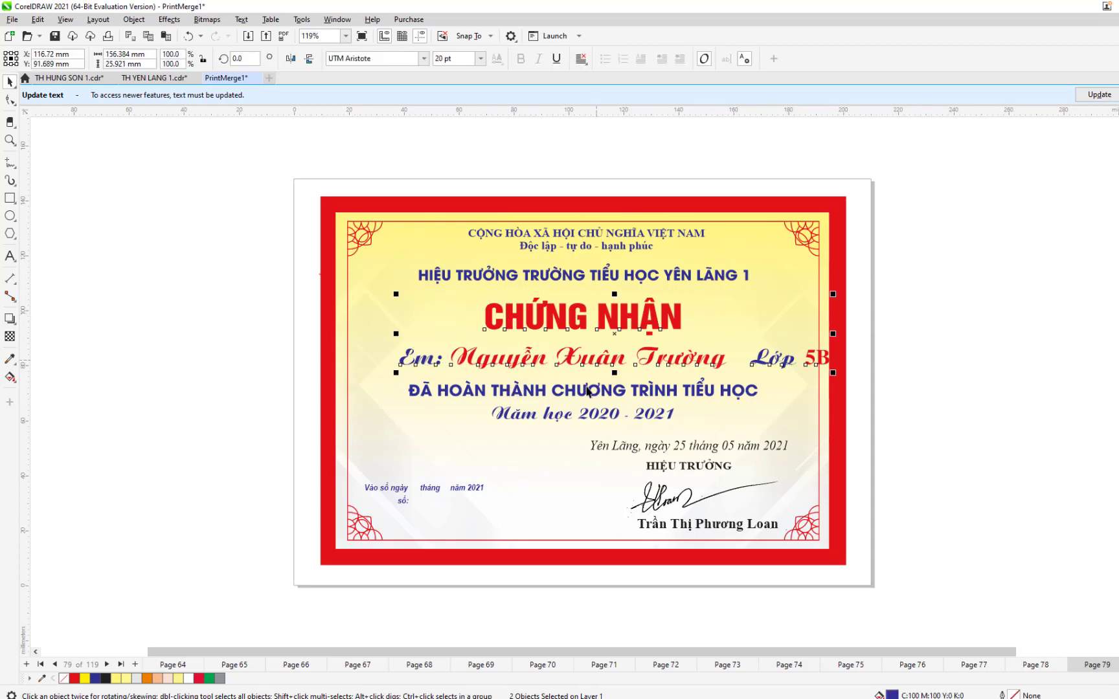
shift+click(586, 389)
key(c)
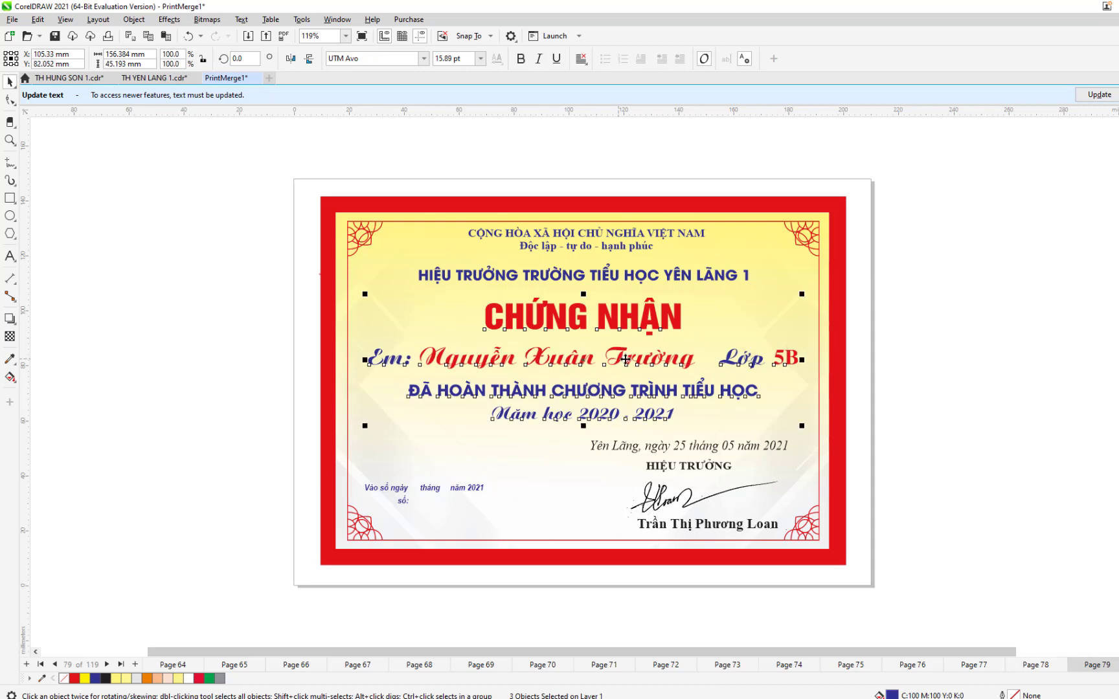
On page 80, centre the name line with the CHỨNG NHẬN and ĐÃ HOÀN THÀNH lines
click(107, 665)
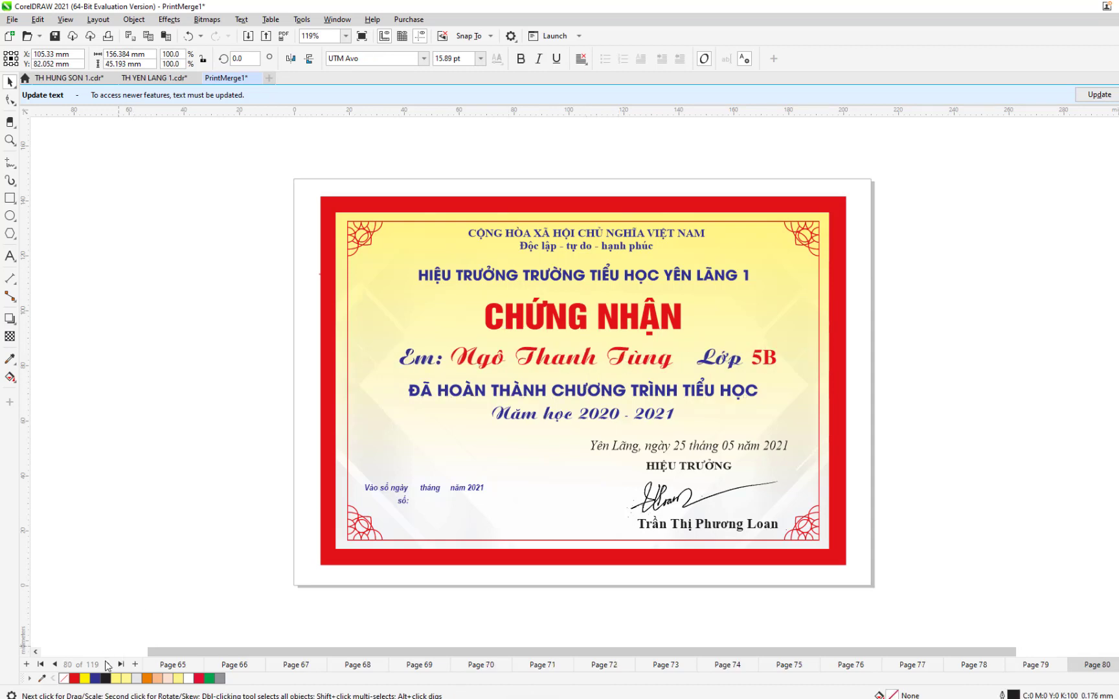
click(551, 327)
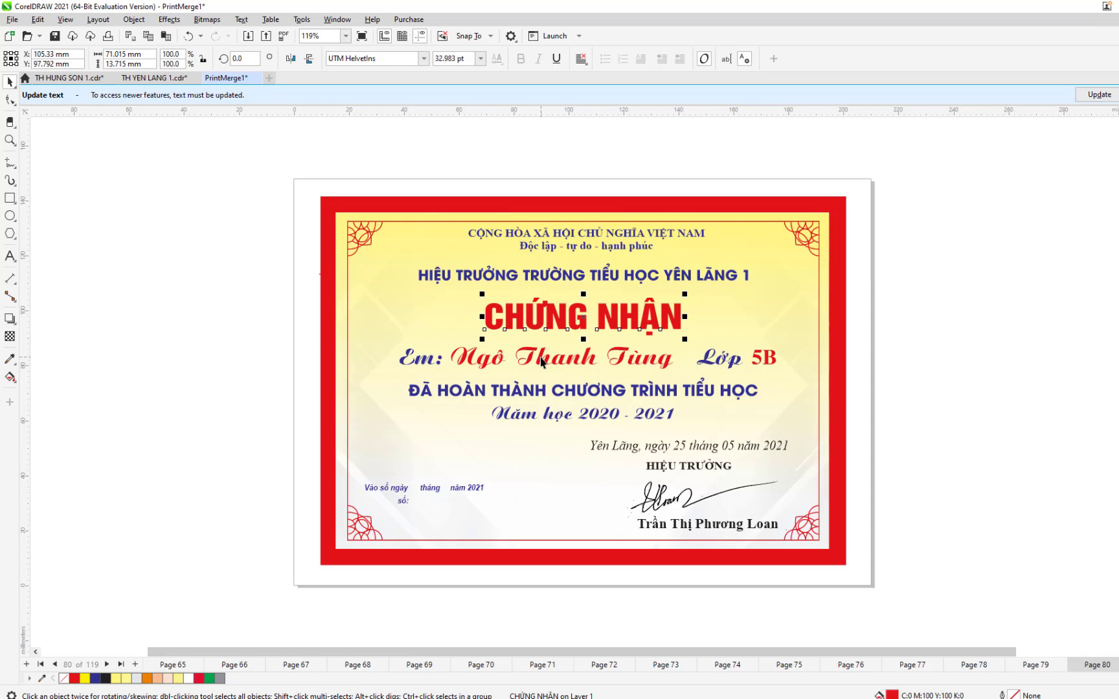
click(541, 362)
shift+click(530, 388)
key(c)
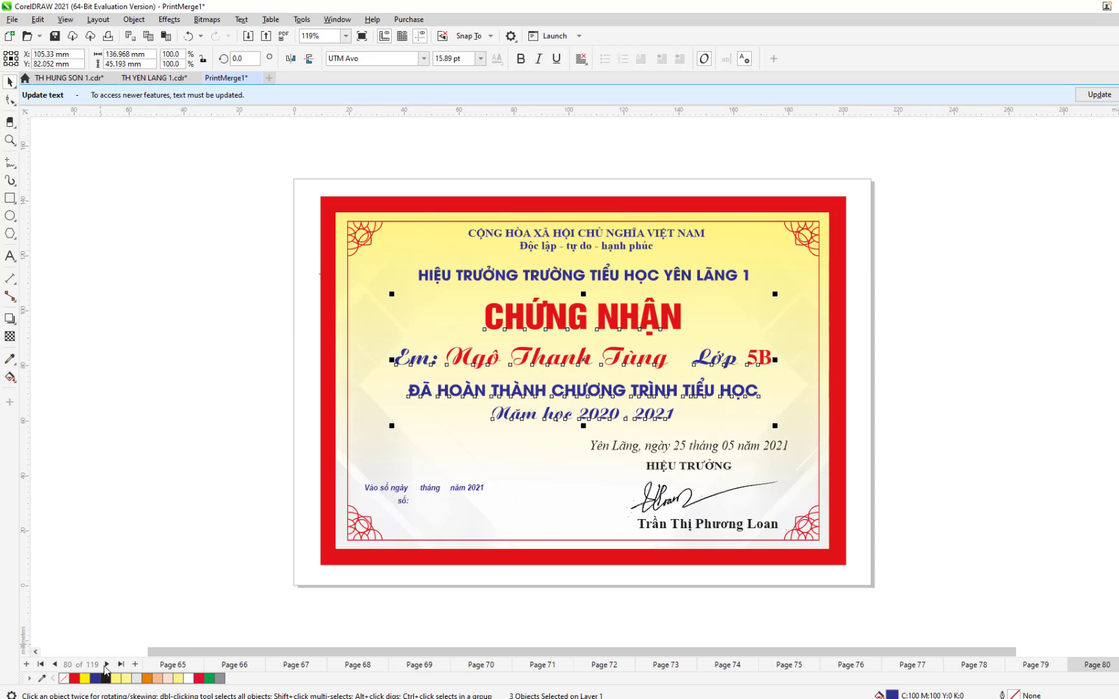
Select the CHỨNG NHẬN title, name line and completion text on pages 81 and 82
click(107, 665)
click(535, 323)
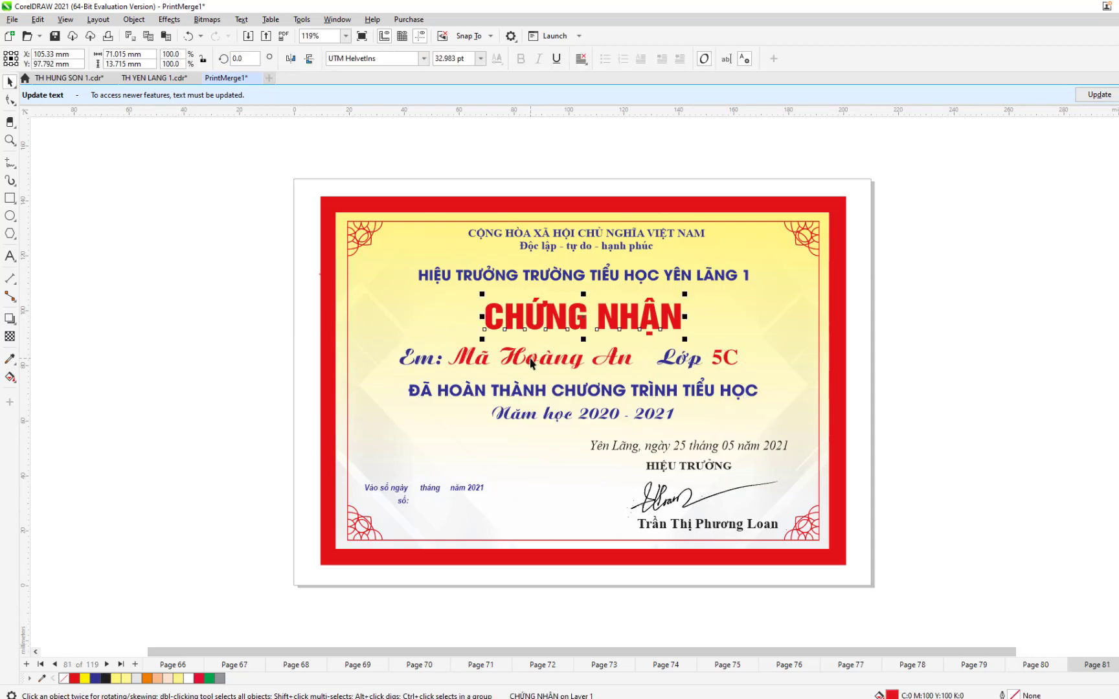
shift+click(528, 360)
shift+click(525, 391)
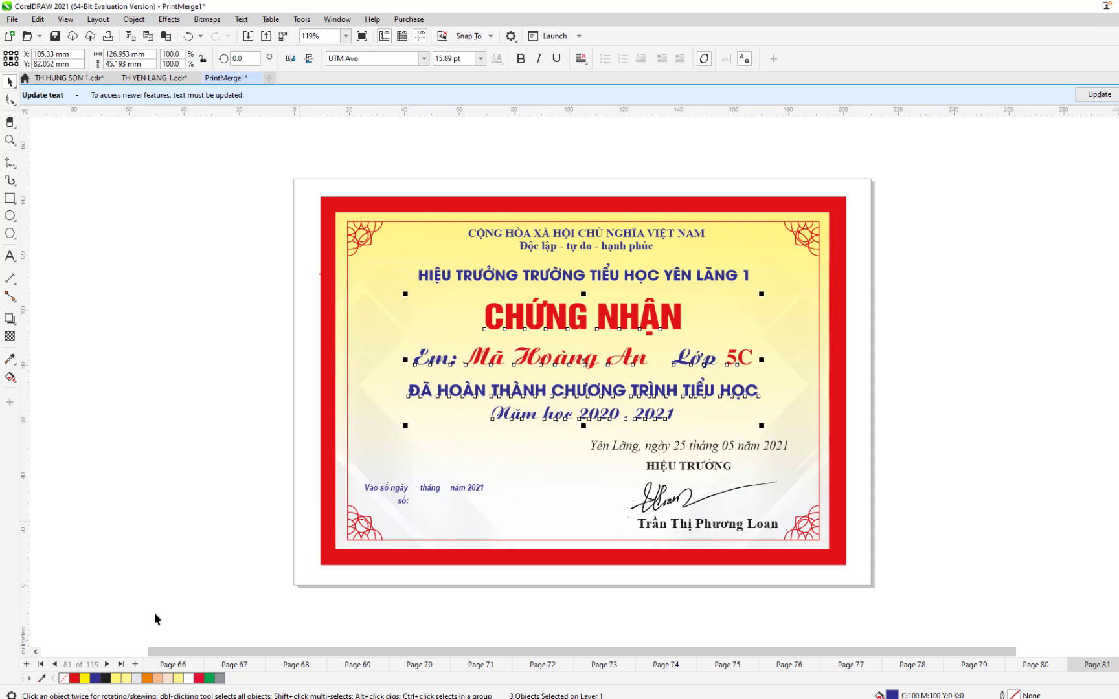
click(107, 665)
click(547, 327)
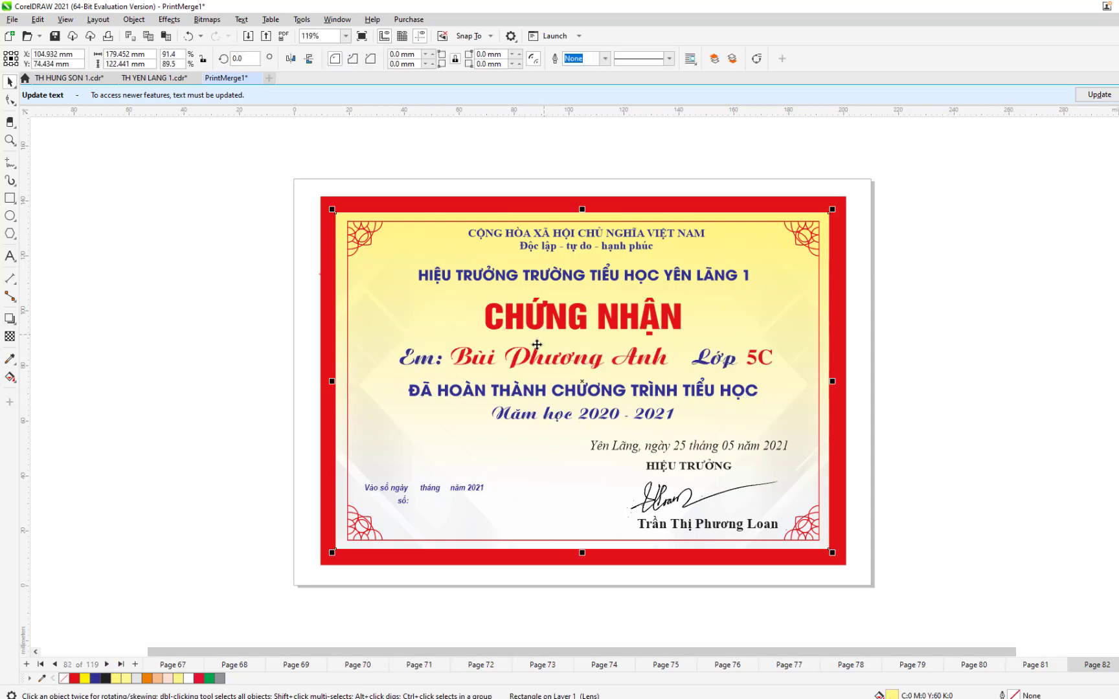
shift+click(540, 360)
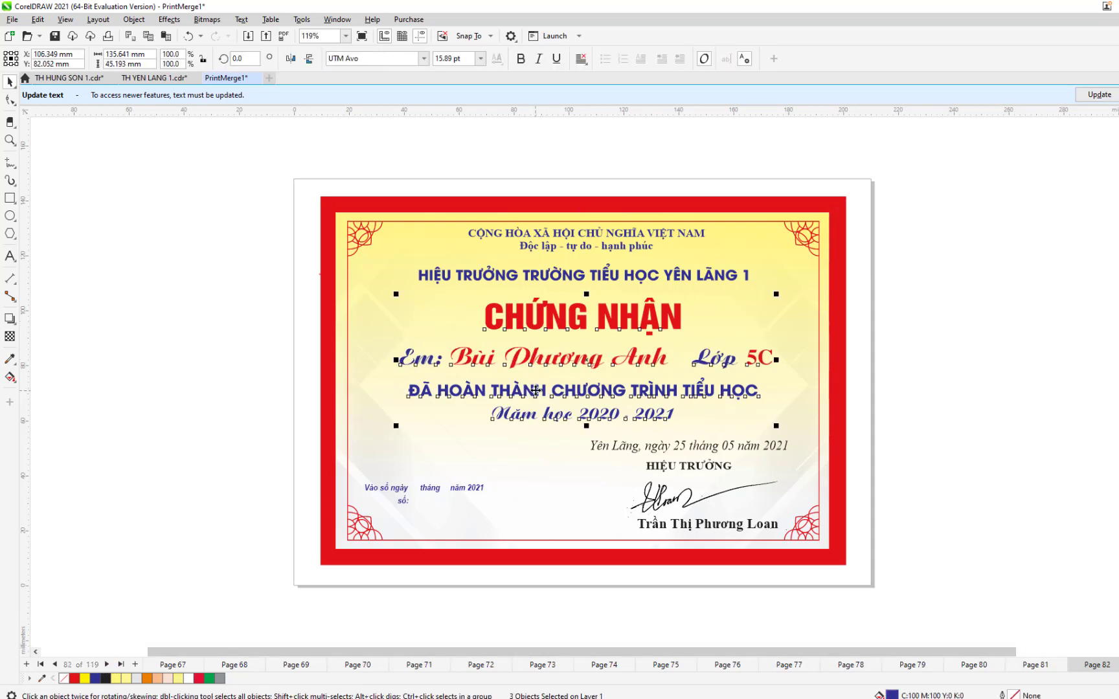
shift+click(536, 389)
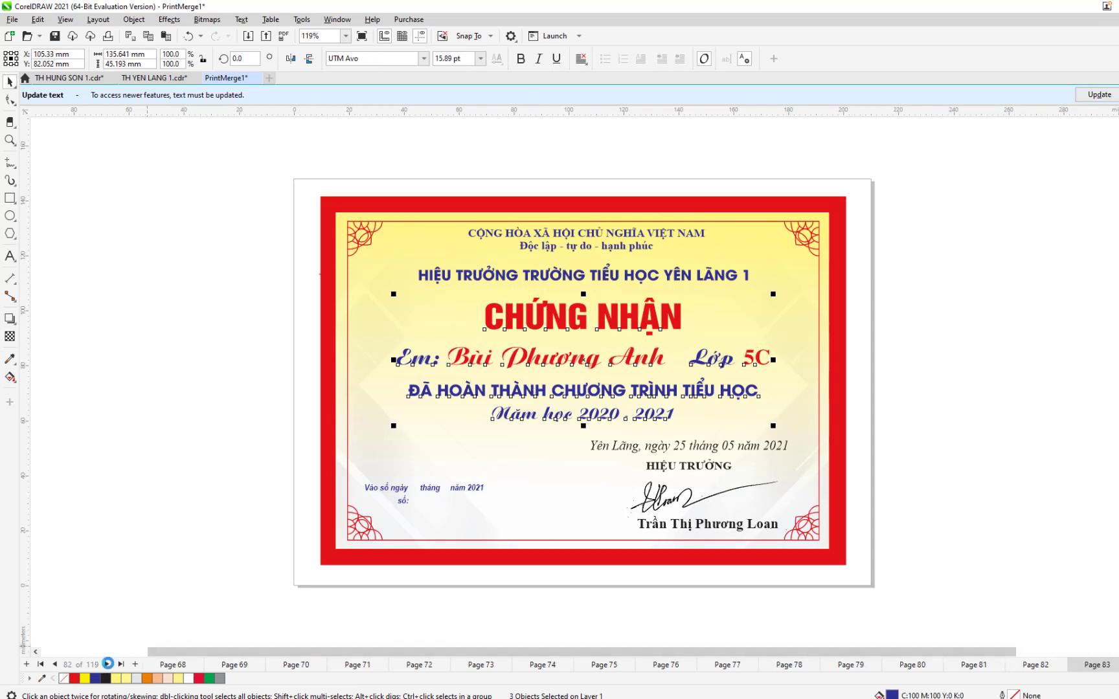
Centre the student-name line under CHỨNG NHẬN on pages 83 and 84
click(108, 665)
click(525, 329)
shift+click(527, 363)
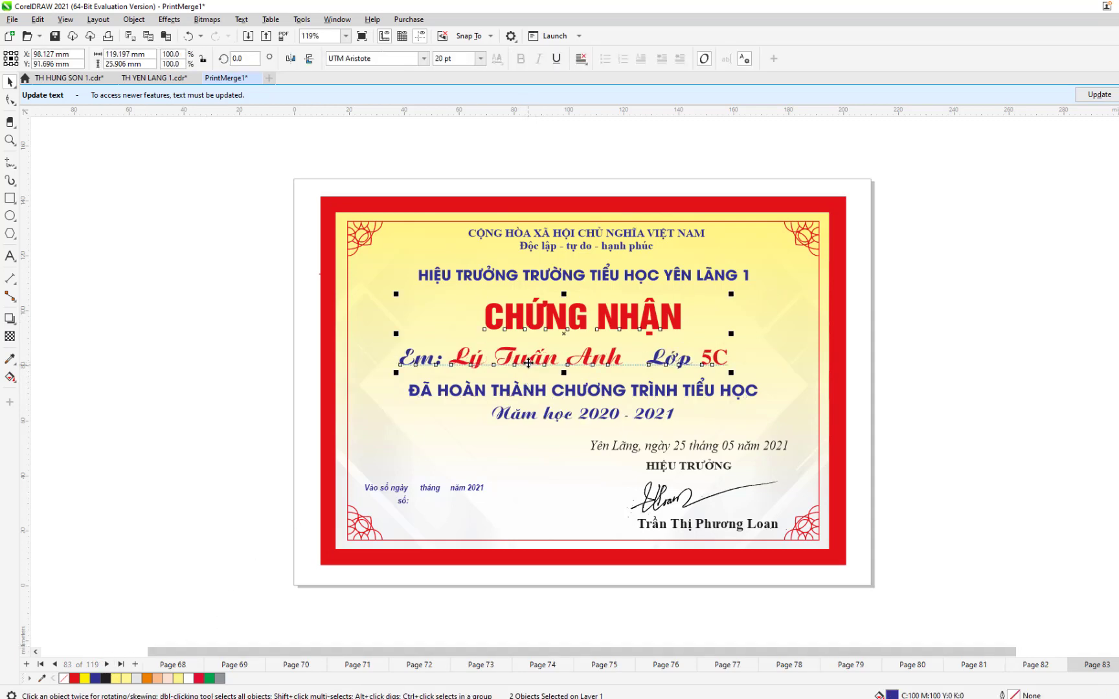
shift+click(526, 390)
key(c)
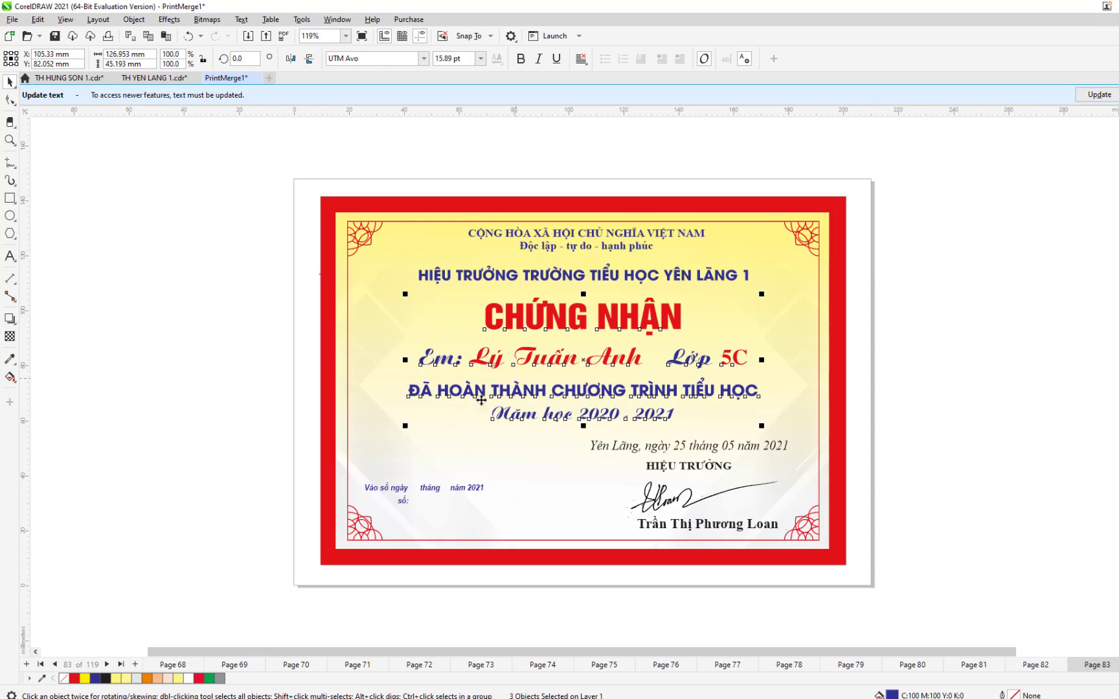
click(108, 665)
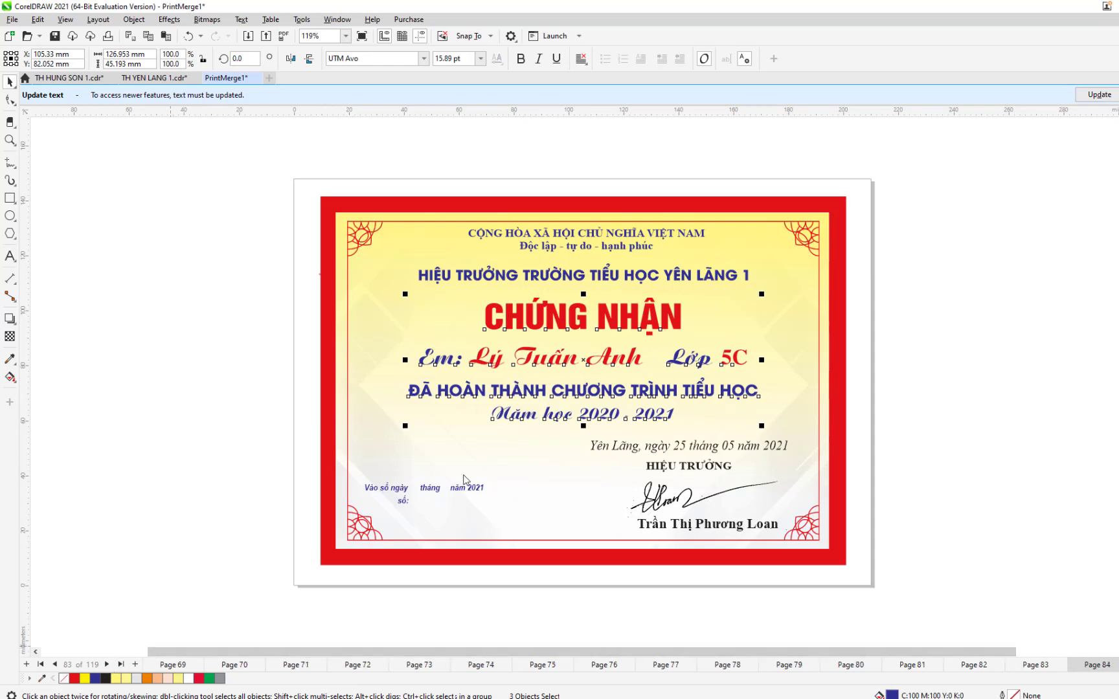
click(586, 327)
shift+click(573, 354)
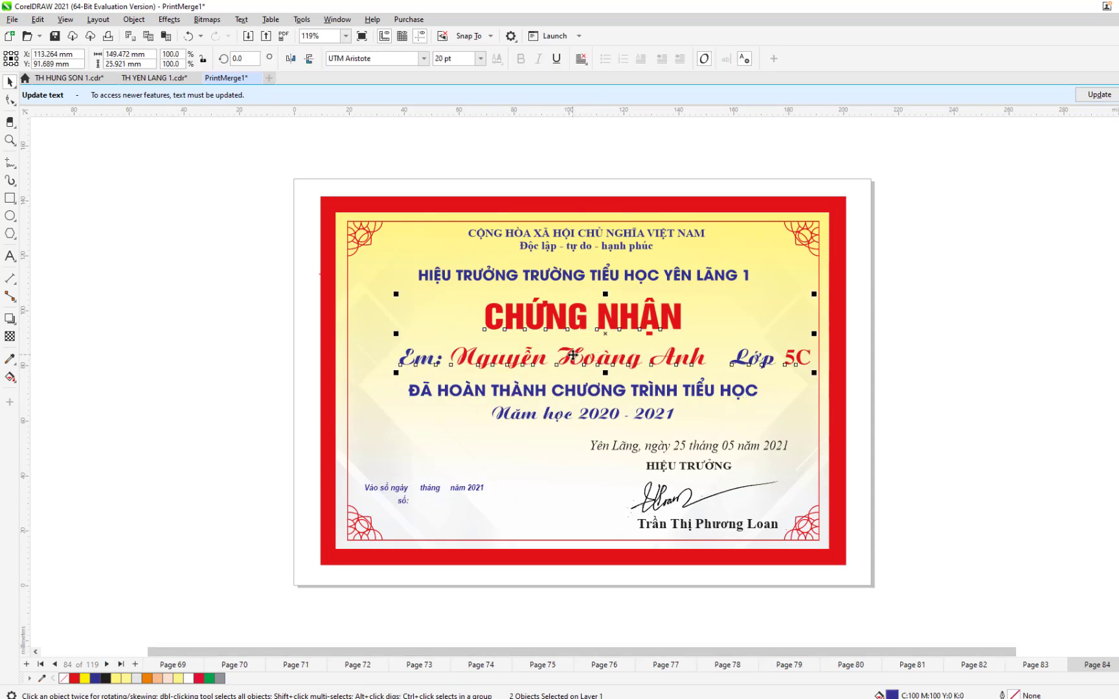
shift+click(562, 396)
key(c)
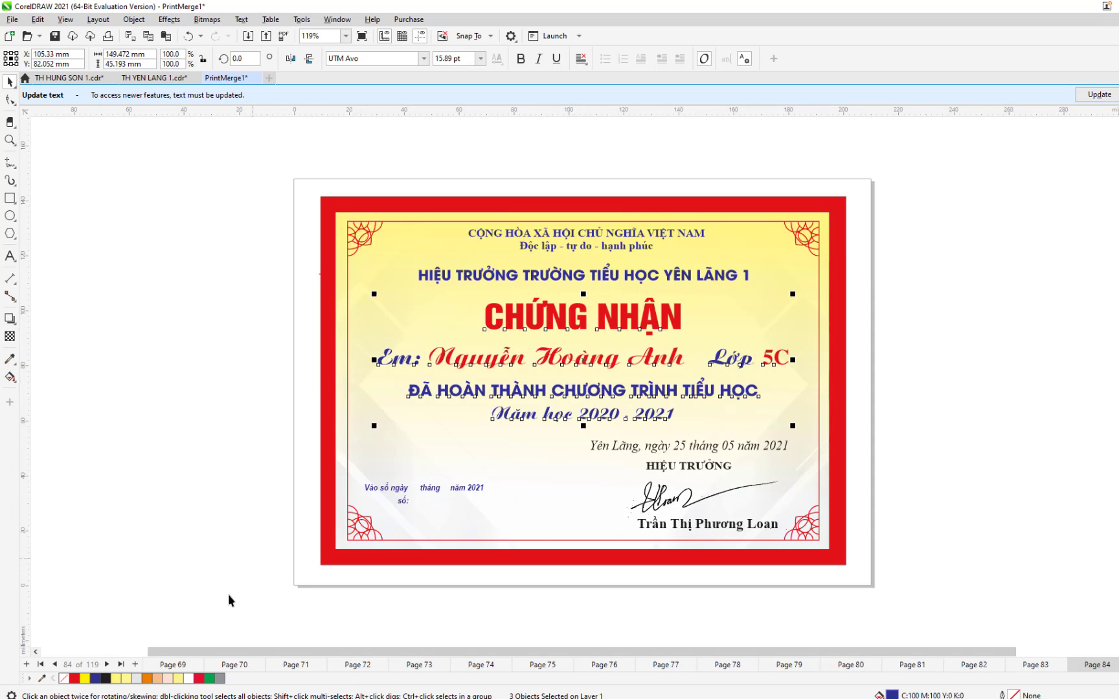
On page 85, select the CHỨNG NHẬN title, name line and completion text together
click(107, 665)
click(554, 327)
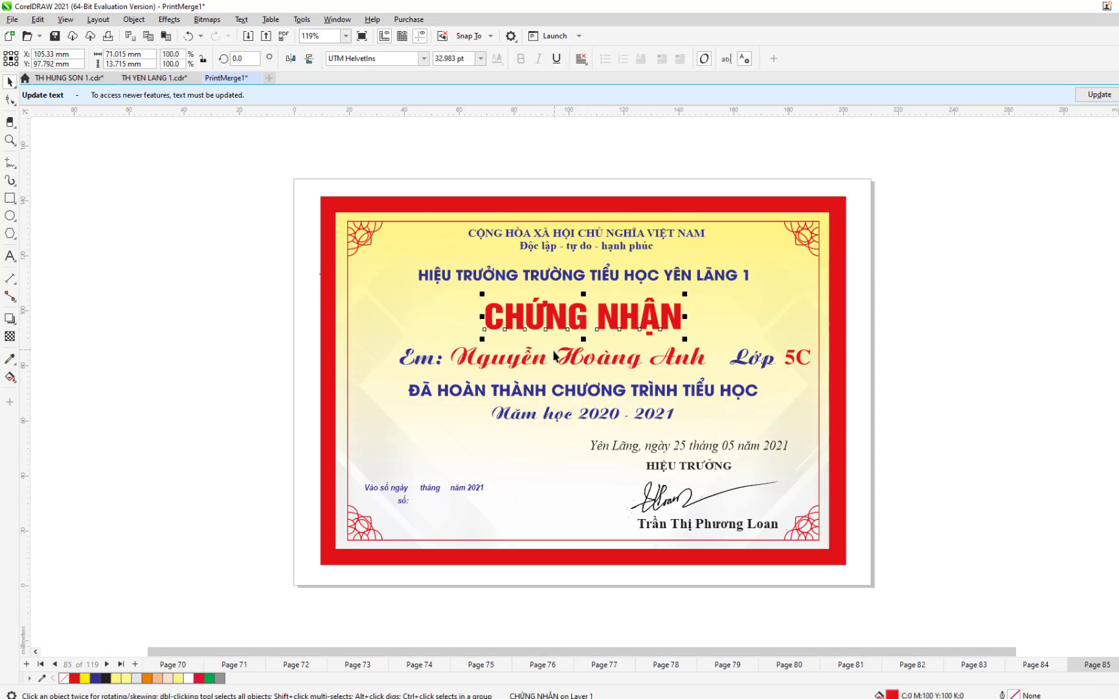
shift+click(552, 357)
shift+click(532, 390)
Centre page 85's name line, then align centres of page 86's title, name line and body text
key(c)
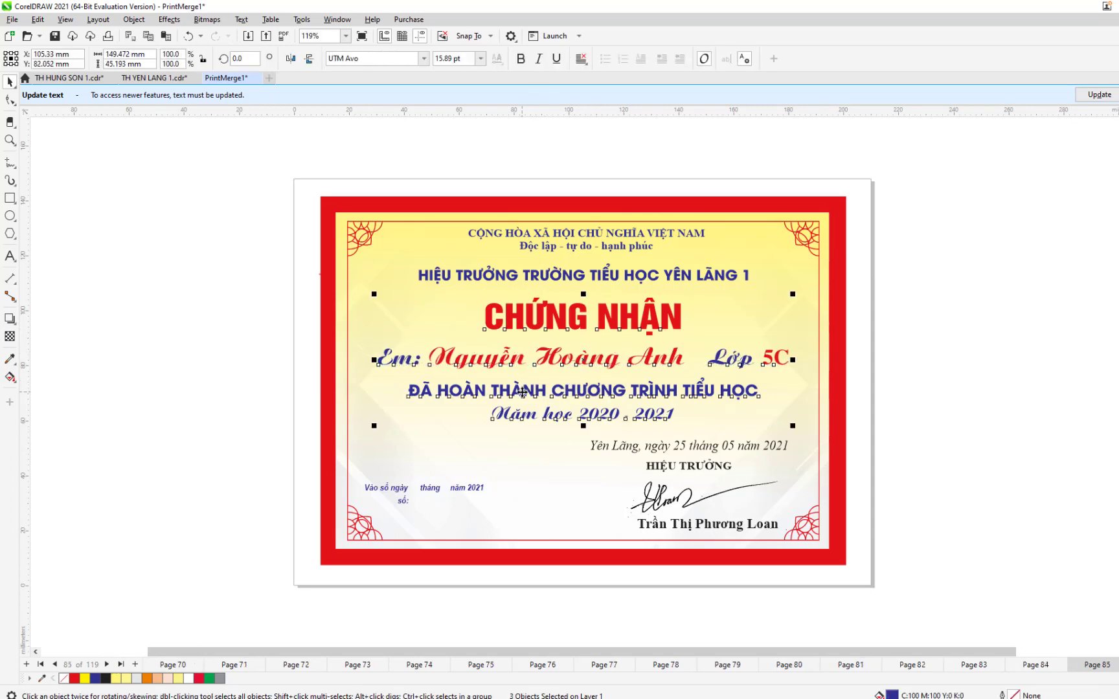
click(107, 665)
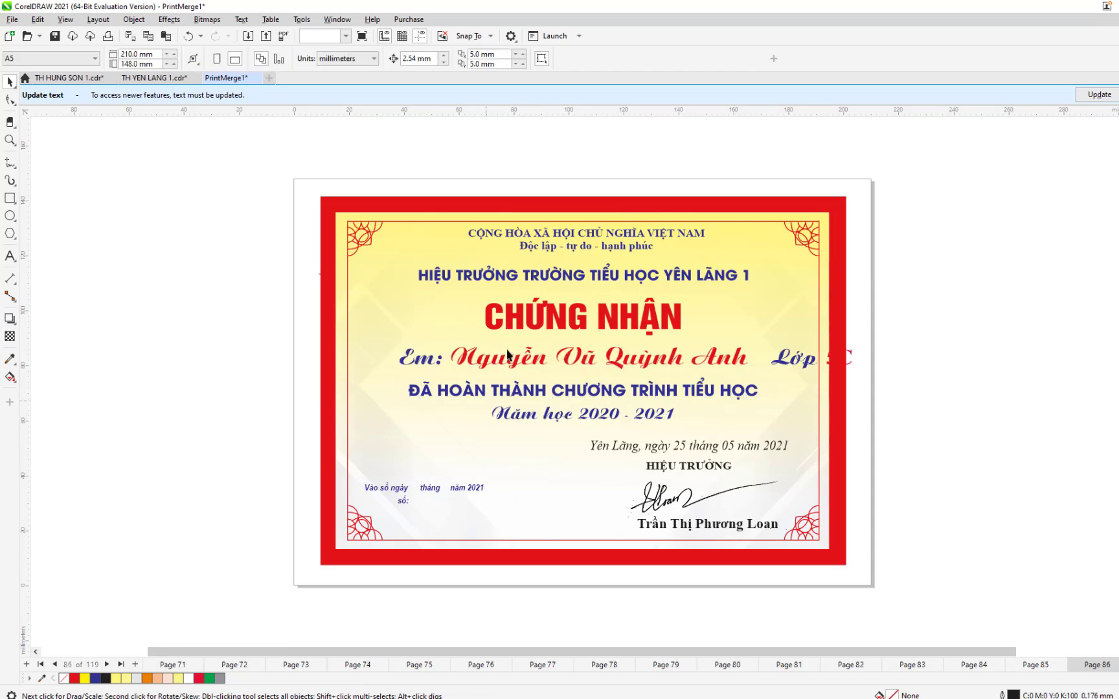
click(518, 318)
shift+click(510, 360)
shift+click(507, 390)
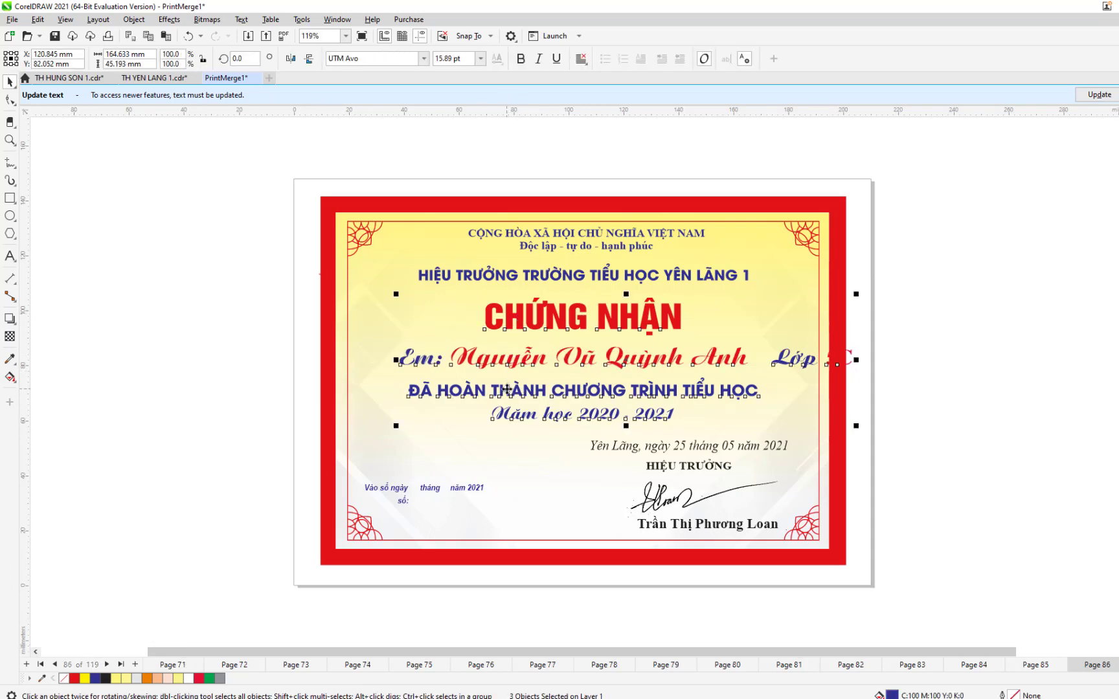
key(c)
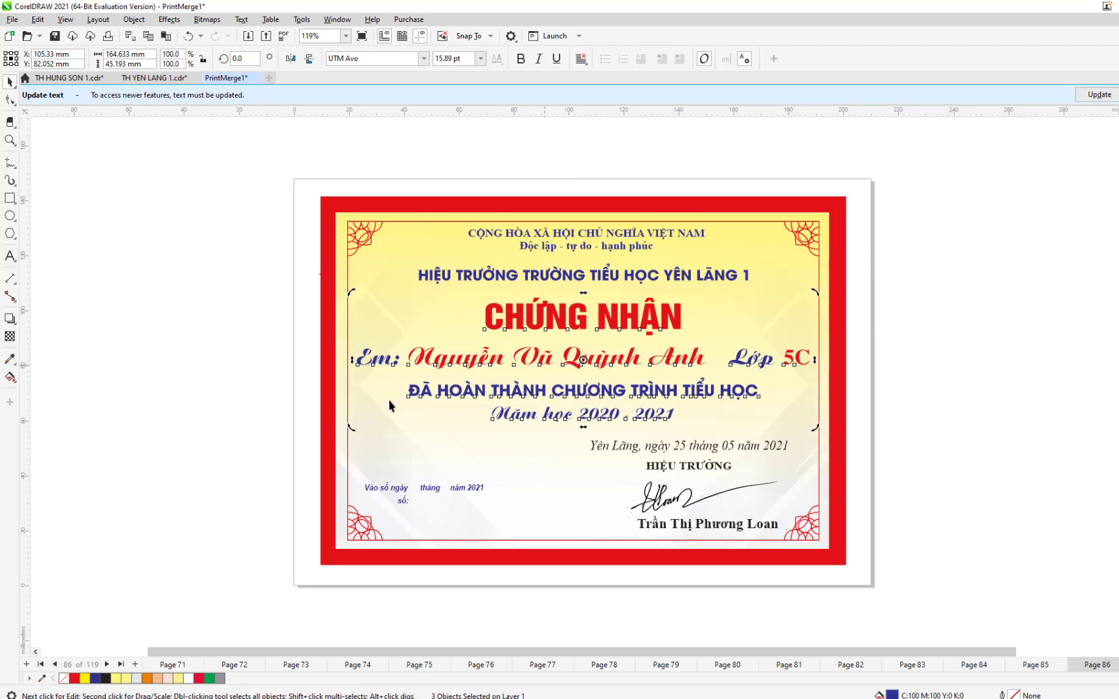
Narrow page 86's long student-name line so it fits inside the red certificate border
key(Escape)
click(360, 358)
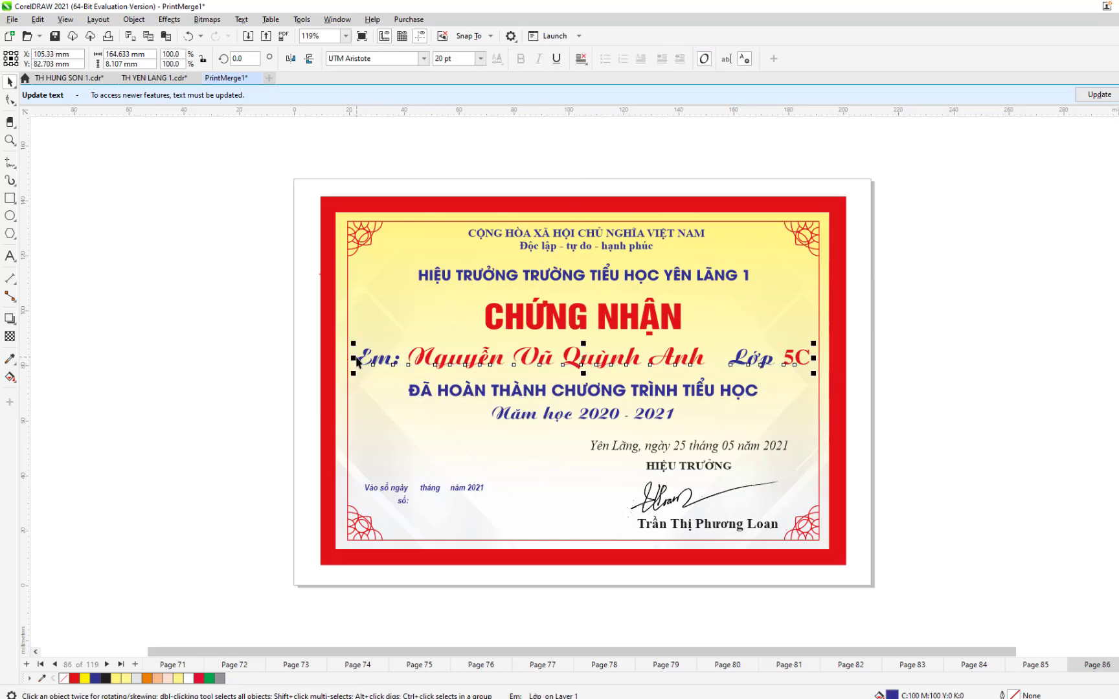
drag(355, 358, 812, 365)
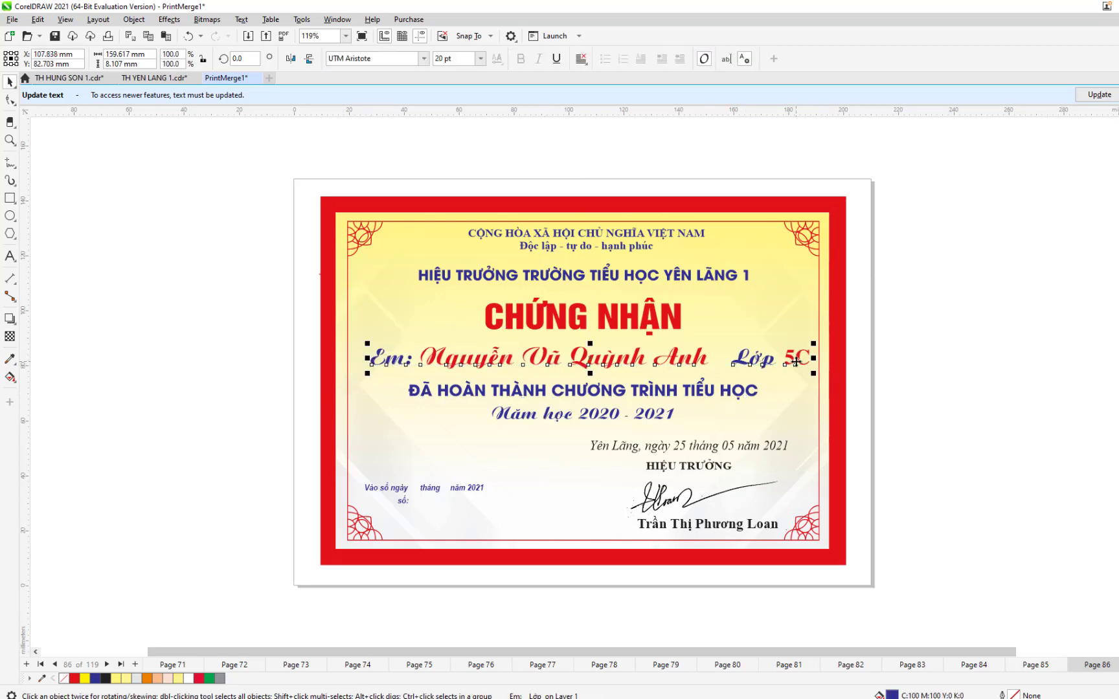
click(812, 356)
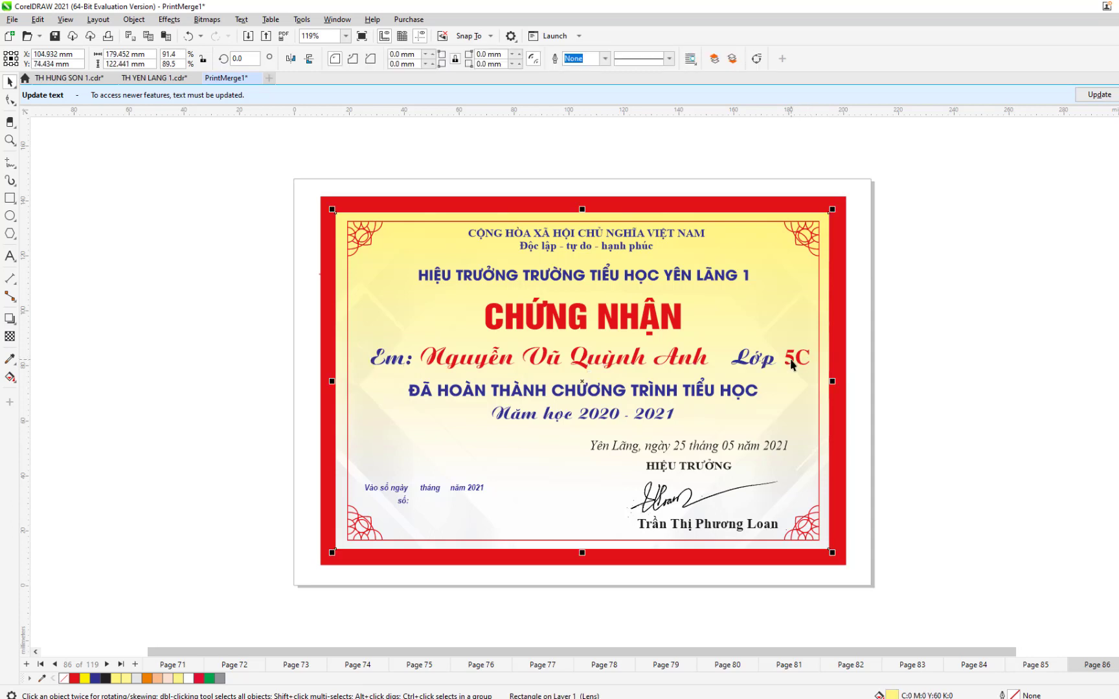
click(791, 365)
drag(814, 358, 799, 358)
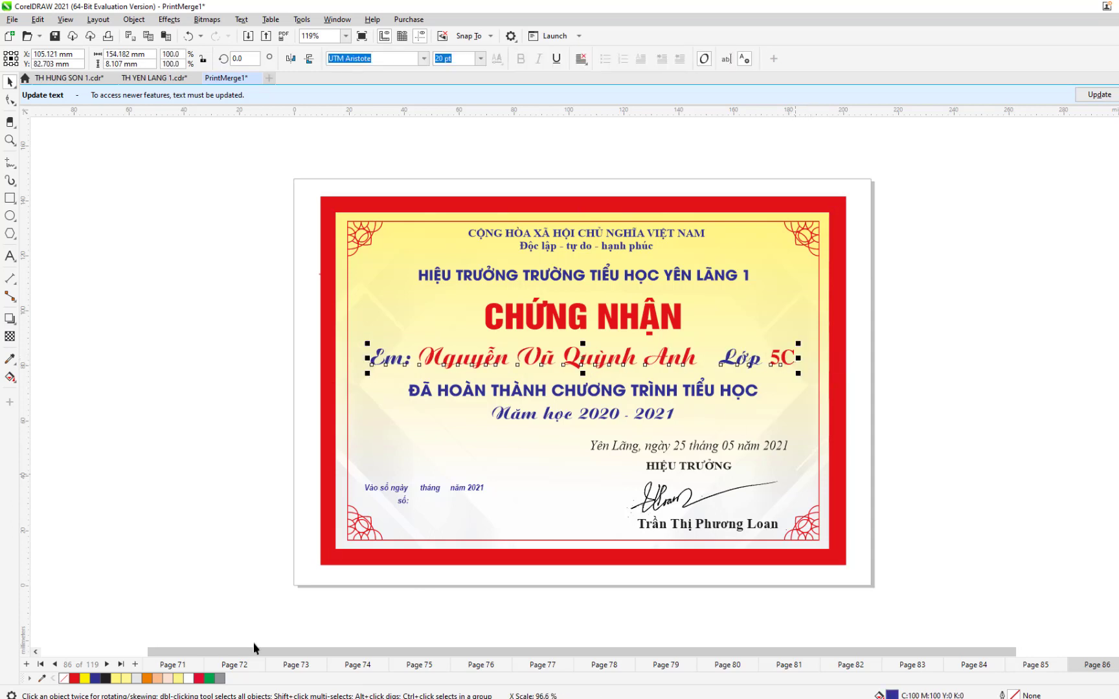
Centre the student-name line under CHỨNG NHẬN on pages 87 and 88
click(107, 664)
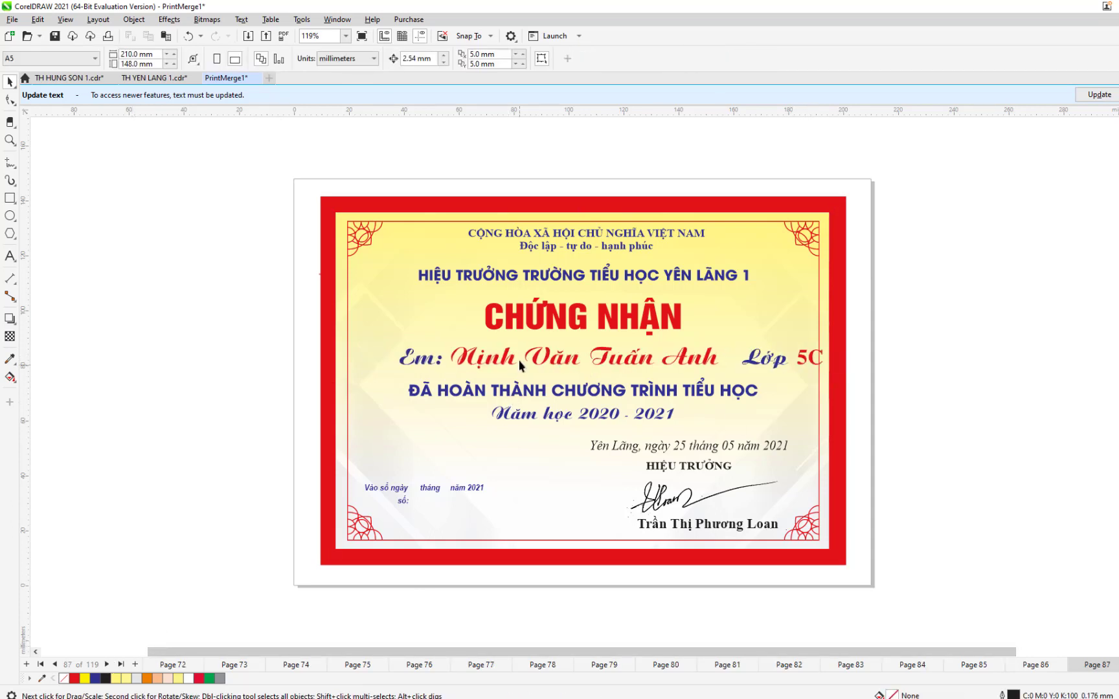
click(519, 365)
shift+click(496, 393)
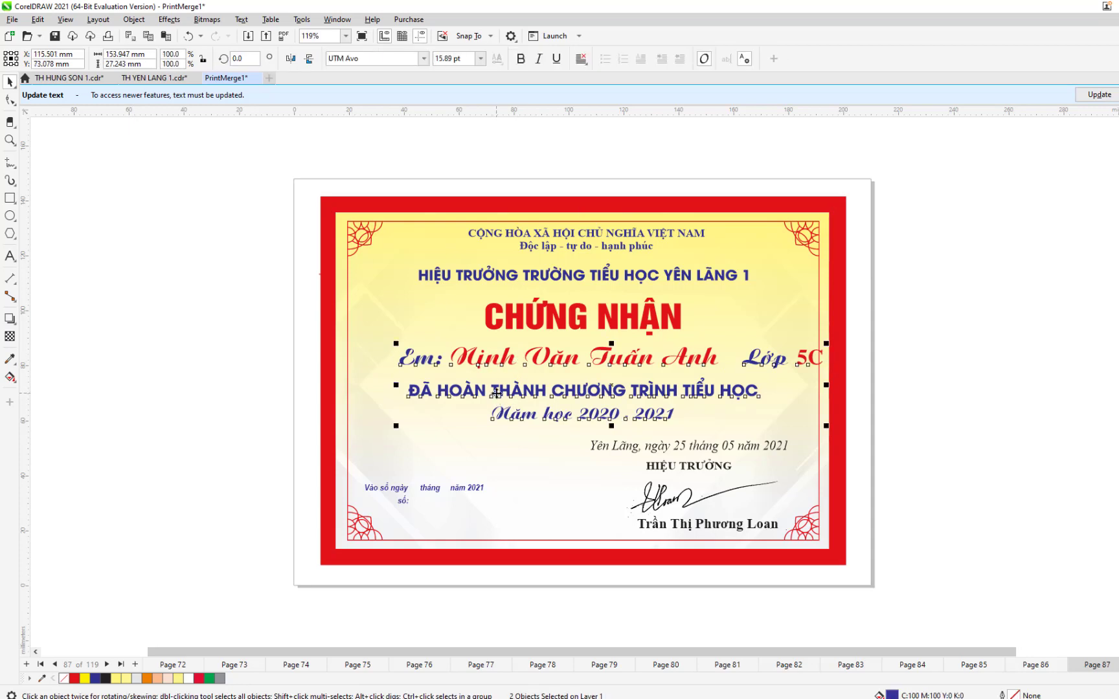
shift+click(547, 324)
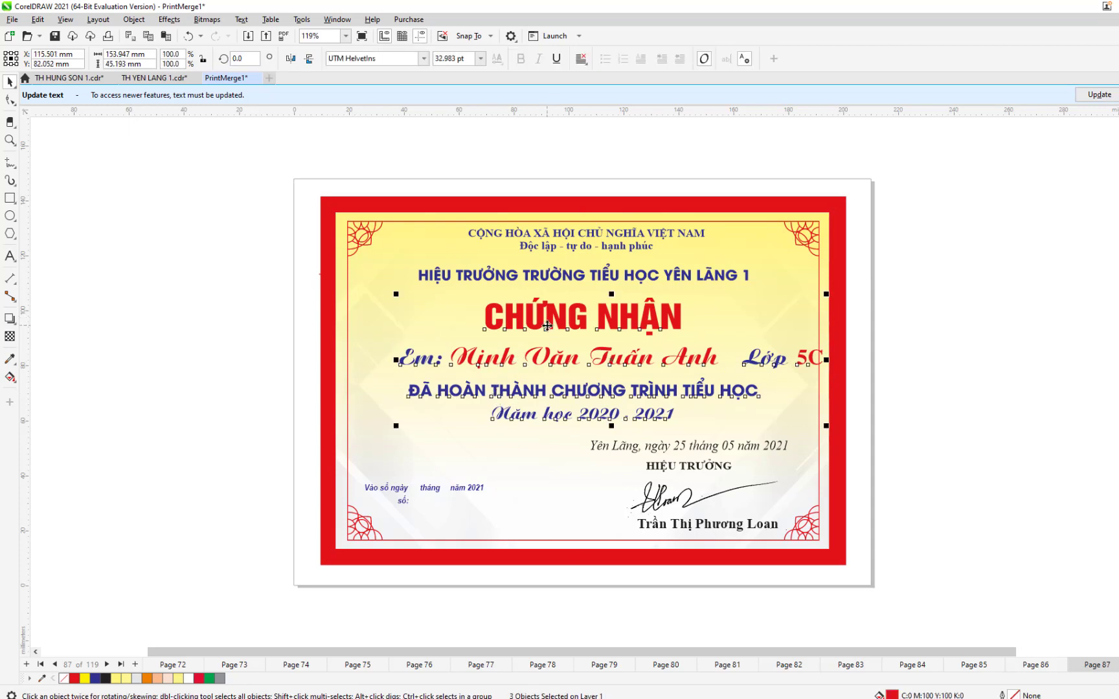
key(c)
click(107, 664)
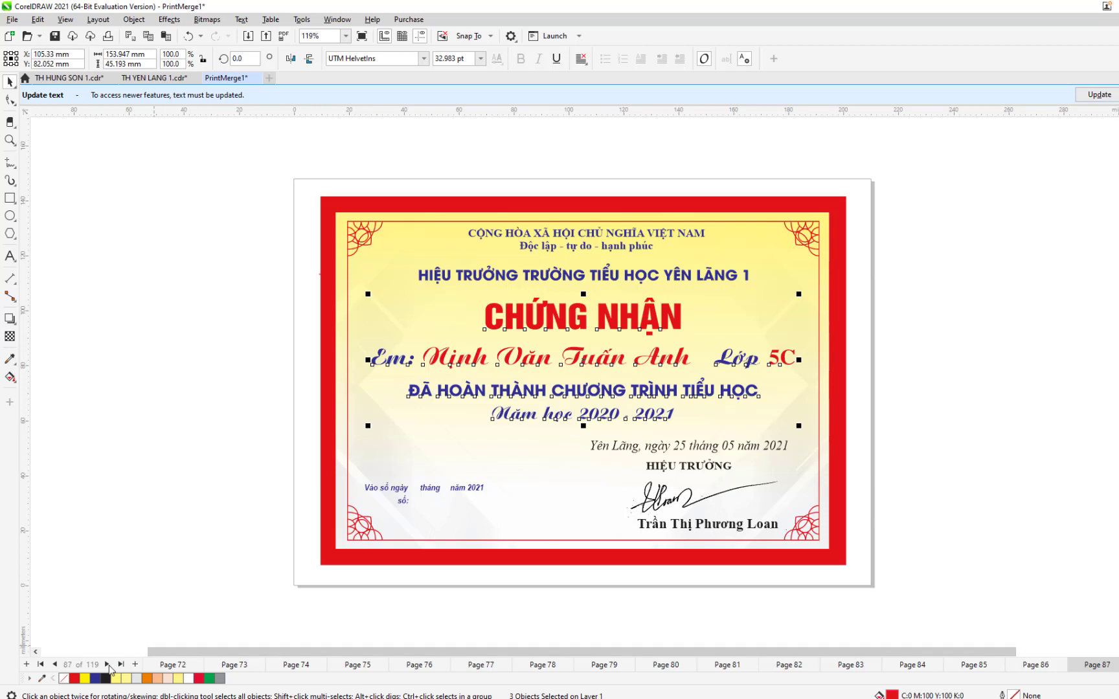
click(579, 326)
shift+click(576, 360)
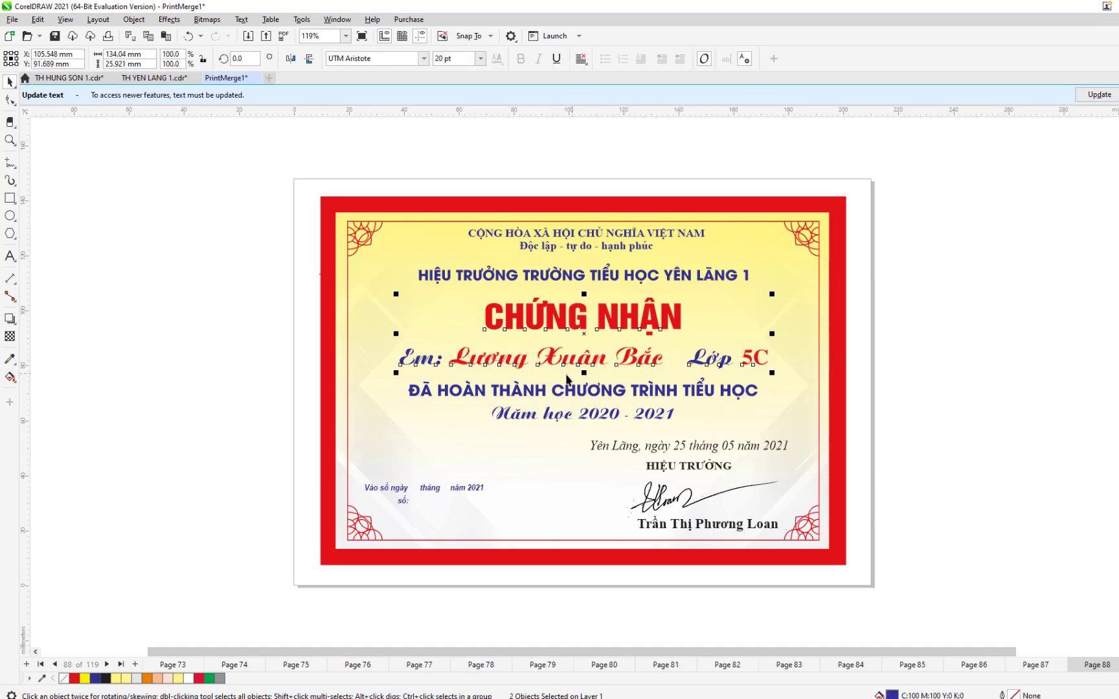
shift+click(562, 386)
key(c)
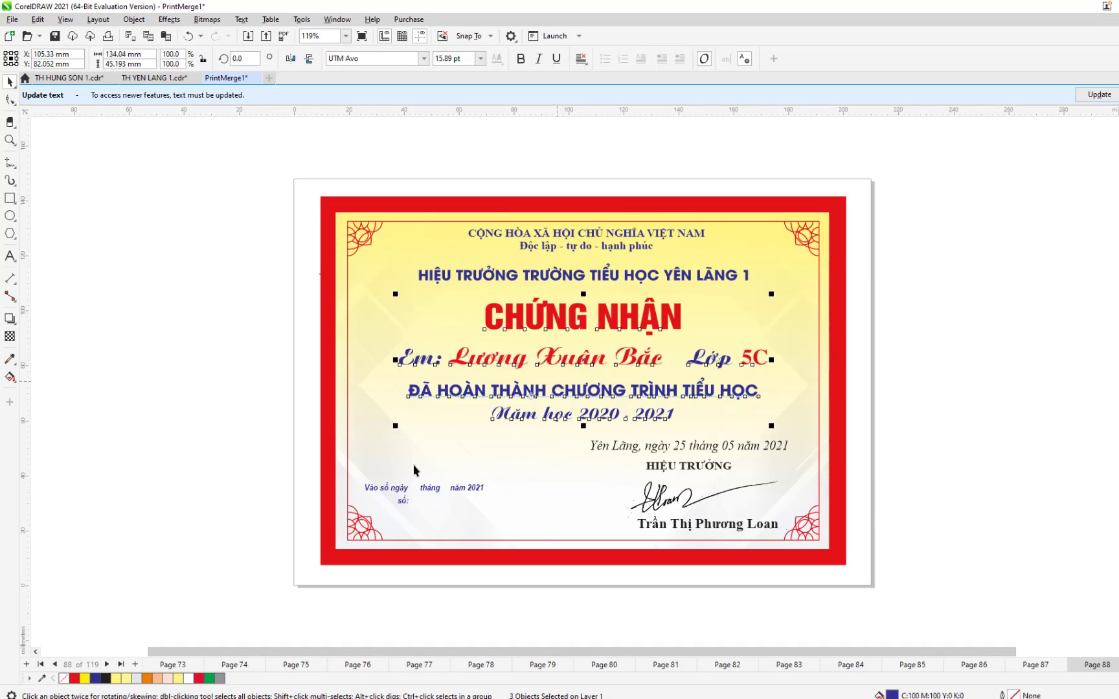
On page 89, reselect the title, name line and ĐÃ HOÀN THÀNH text and centre them
click(106, 664)
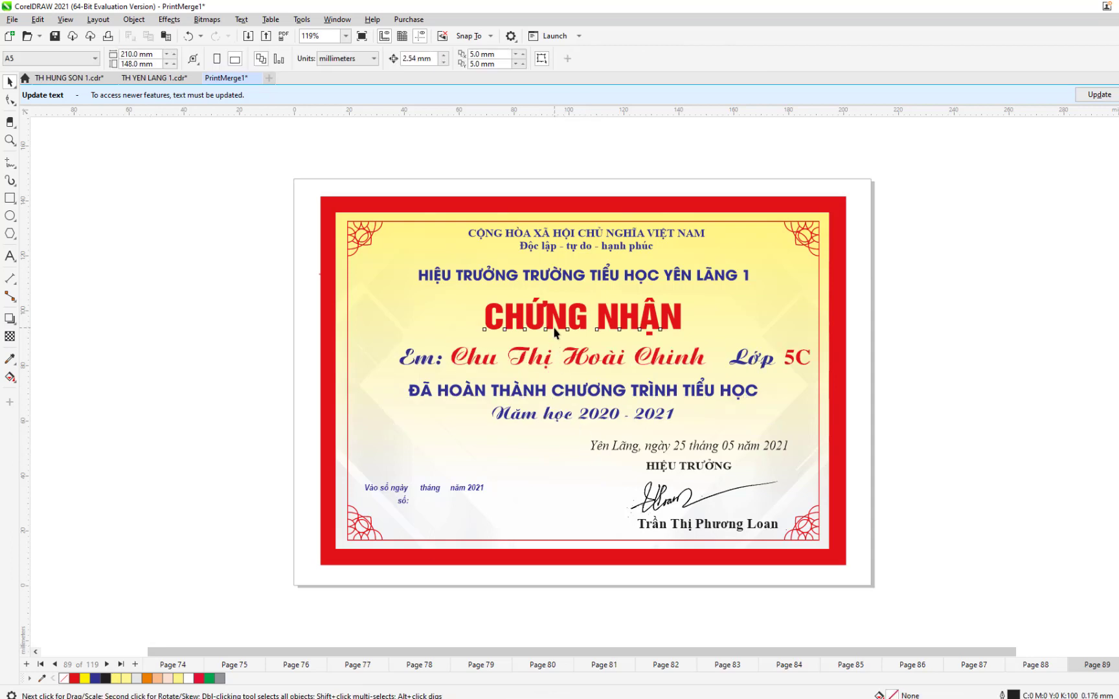
click(555, 331)
shift+click(554, 361)
shift+click(543, 387)
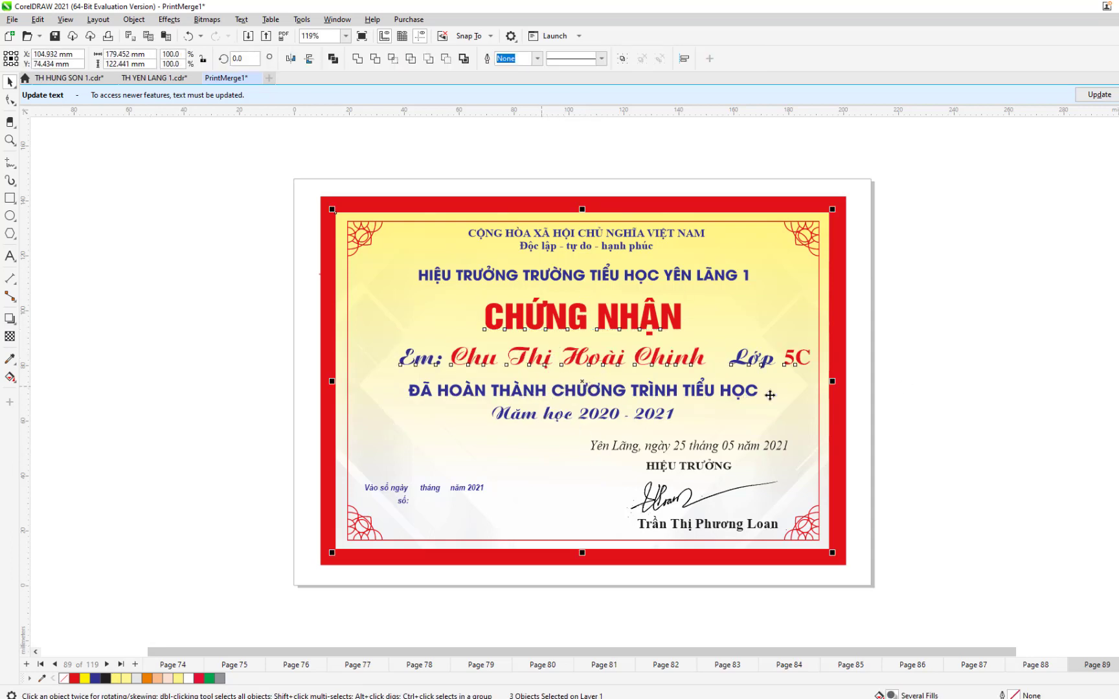
click(891, 392)
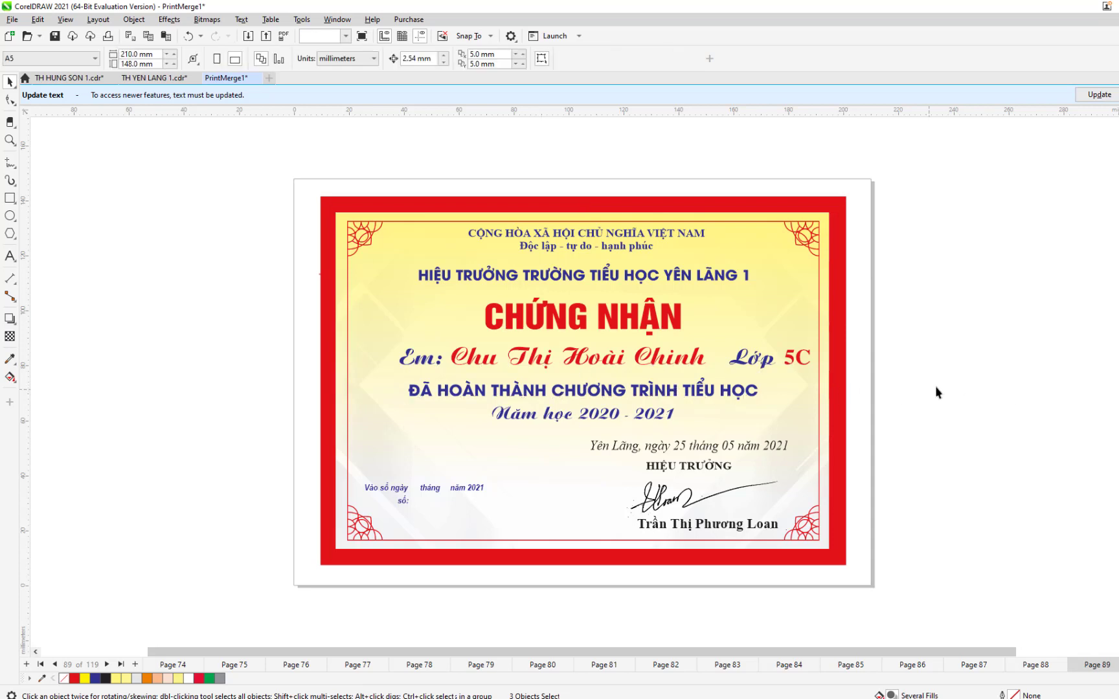
click(614, 390)
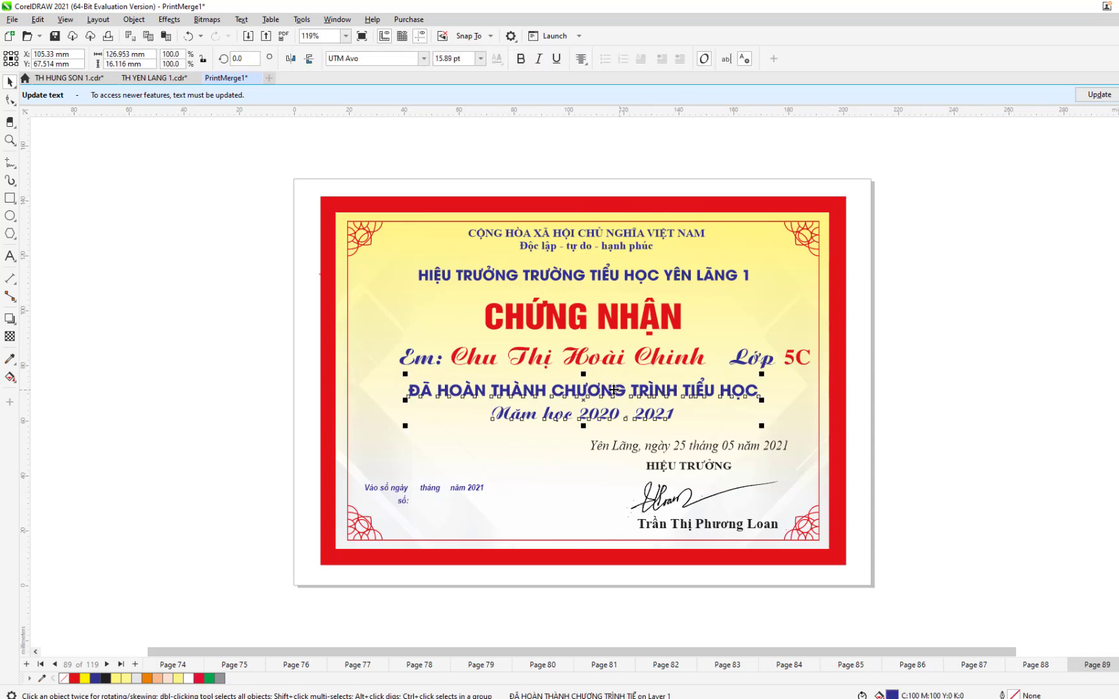
click(615, 365)
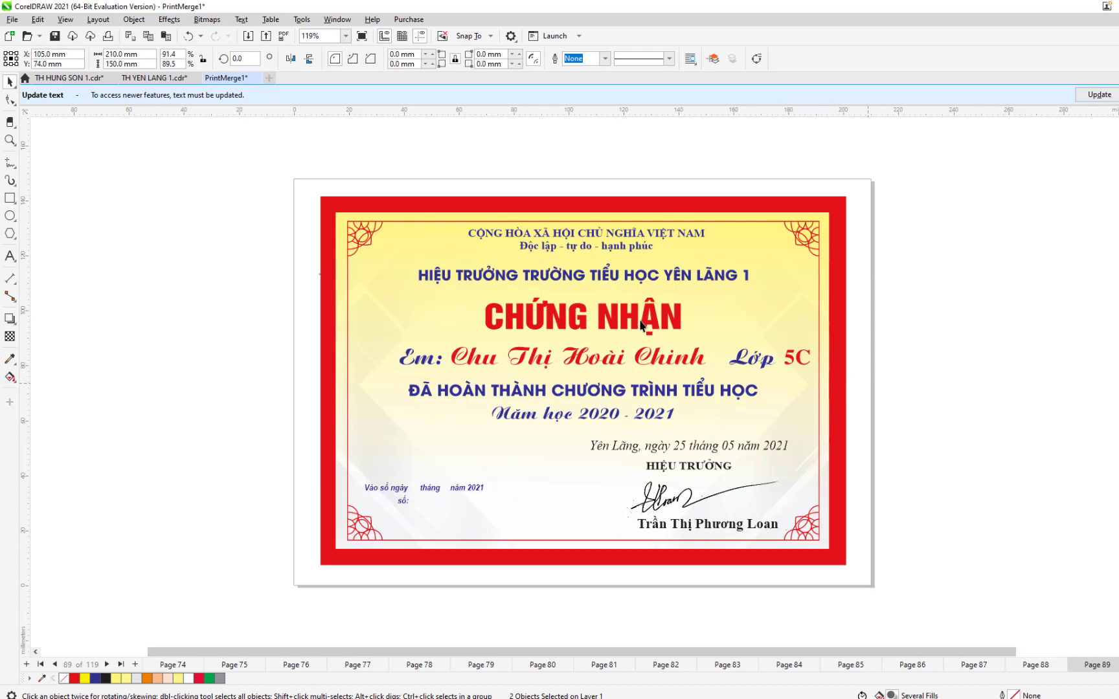
click(641, 325)
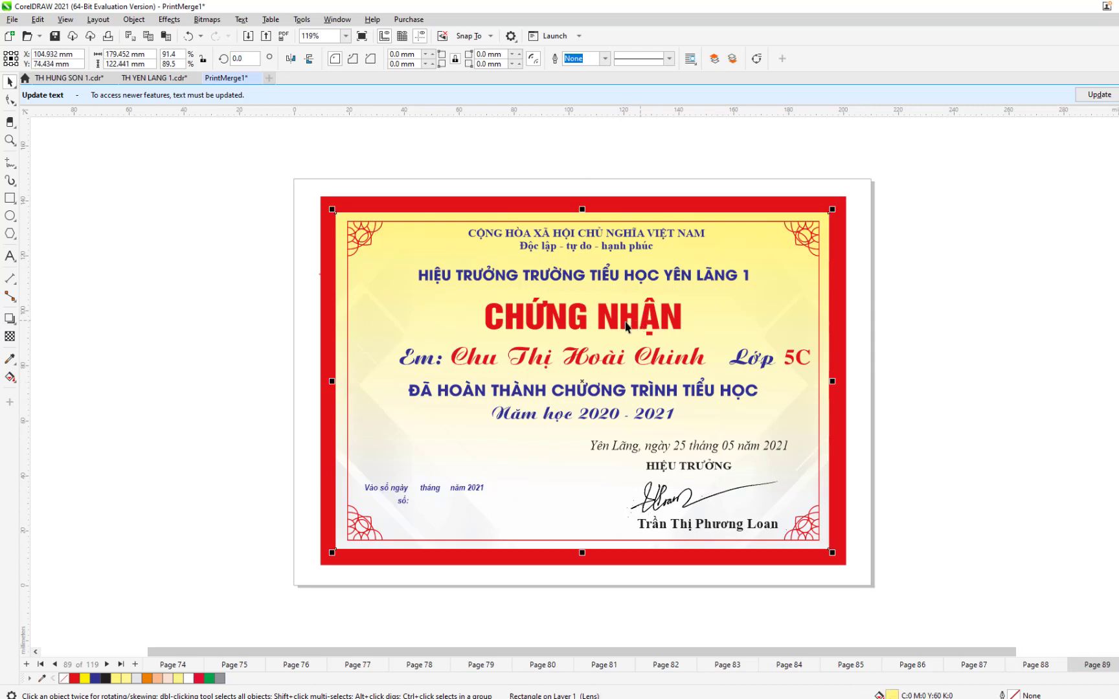
shift+click(589, 364)
shift+click(598, 392)
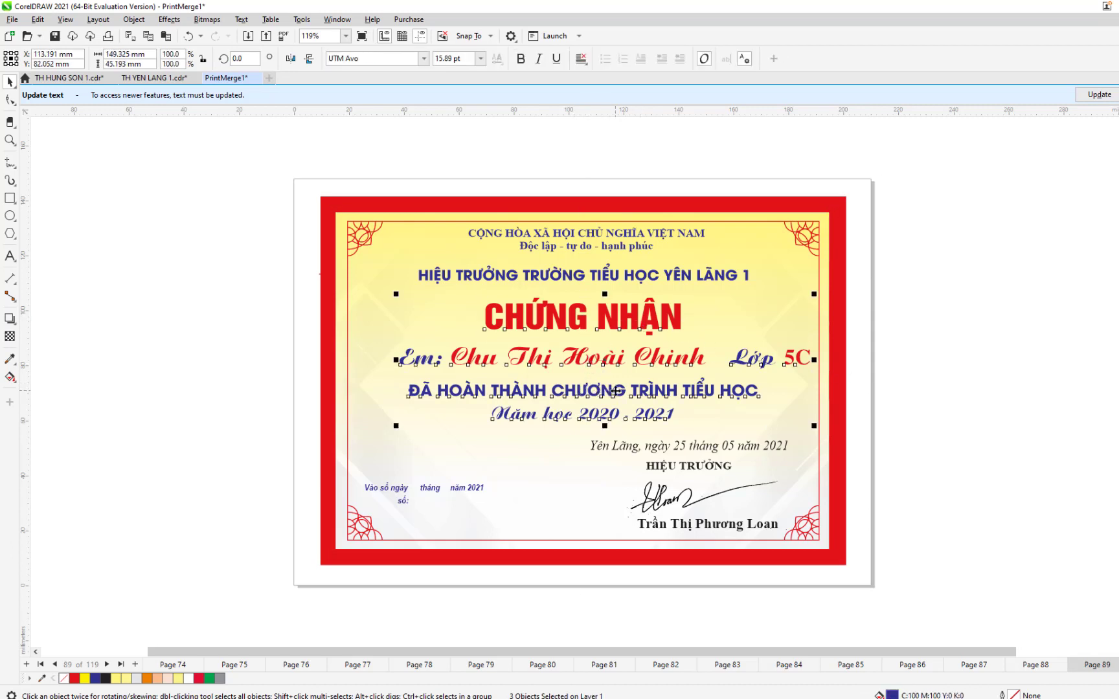
key(c)
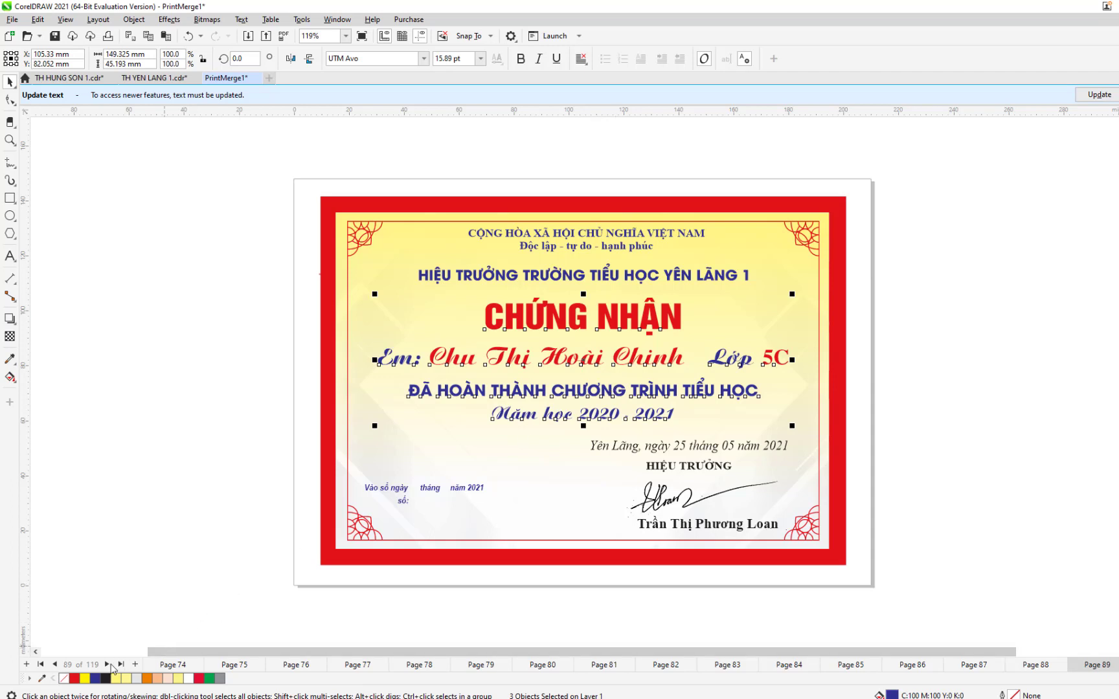
Centre the name lines with their titles on pages 90 and 91
click(107, 664)
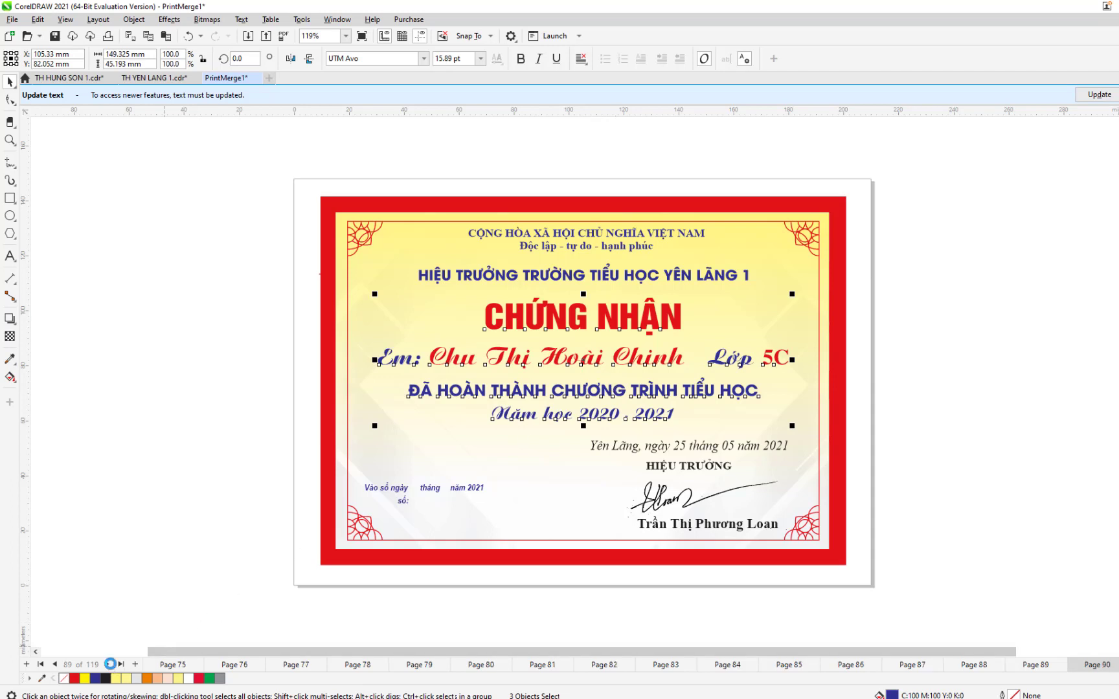
click(509, 317)
shift+click(514, 356)
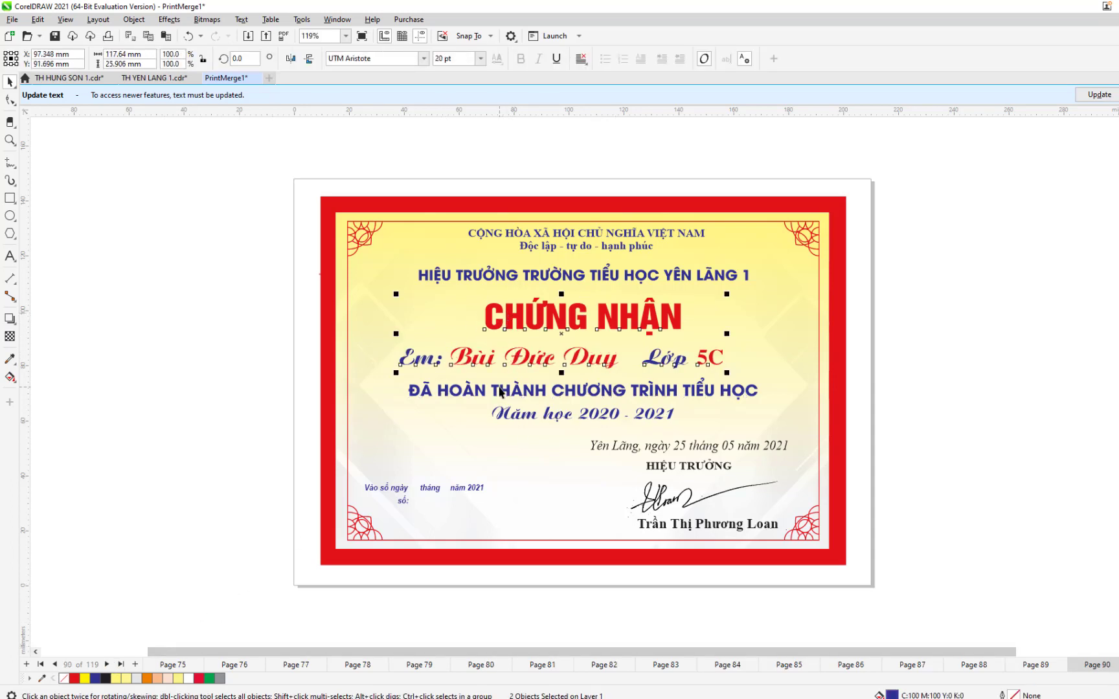
shift+click(500, 390)
key(c)
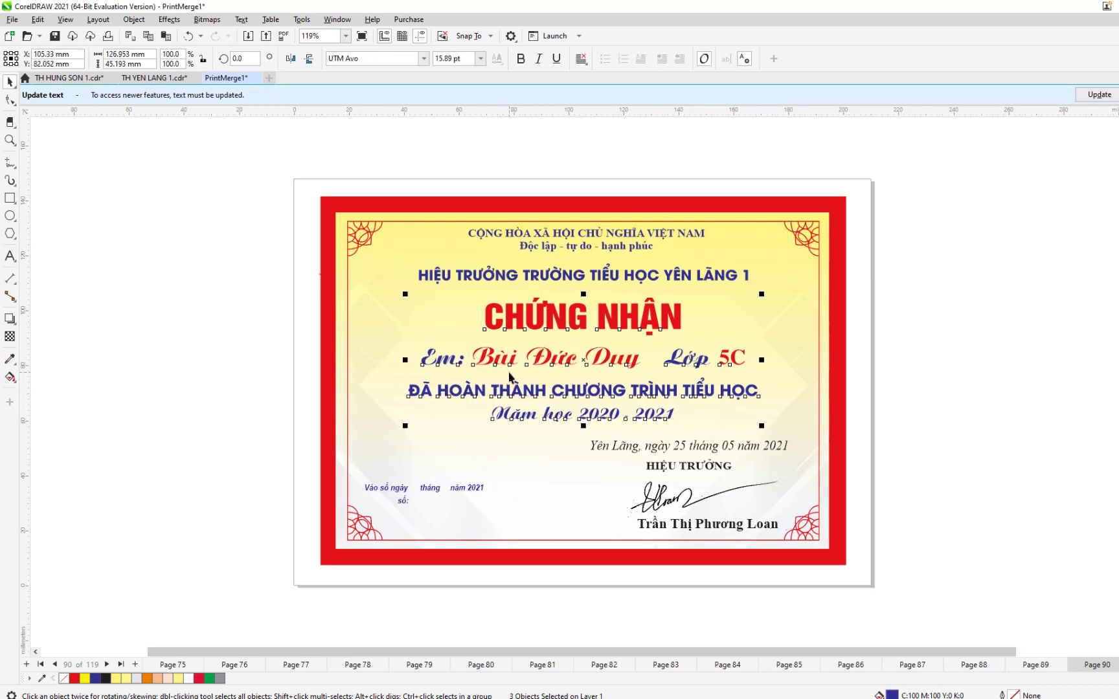
click(109, 665)
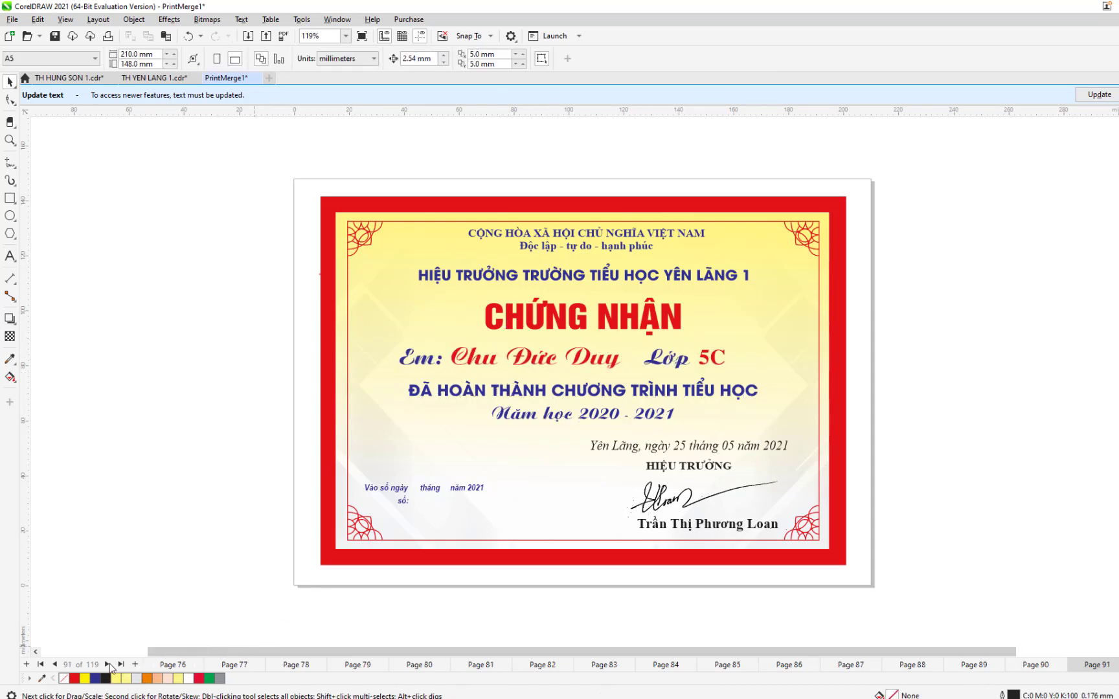
click(565, 321)
shift+click(557, 365)
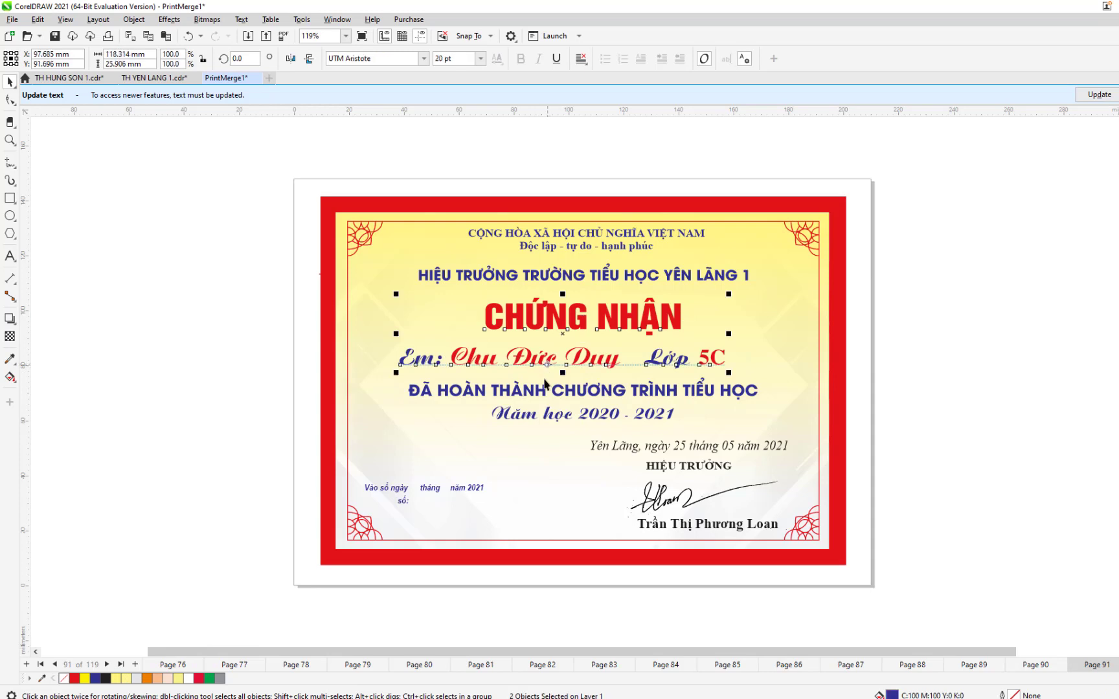
shift+click(549, 392)
key(c)
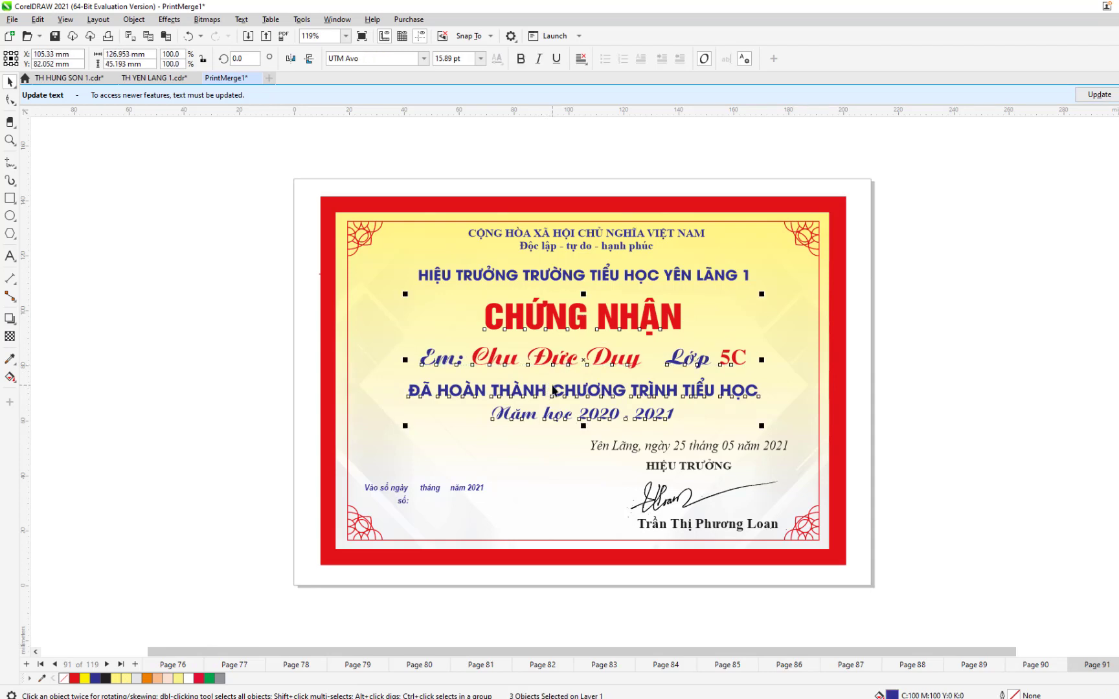
On page 92, select the CHỨNG NHẬN title, name line and ĐÃ HOÀN THÀNH text
click(107, 664)
click(560, 324)
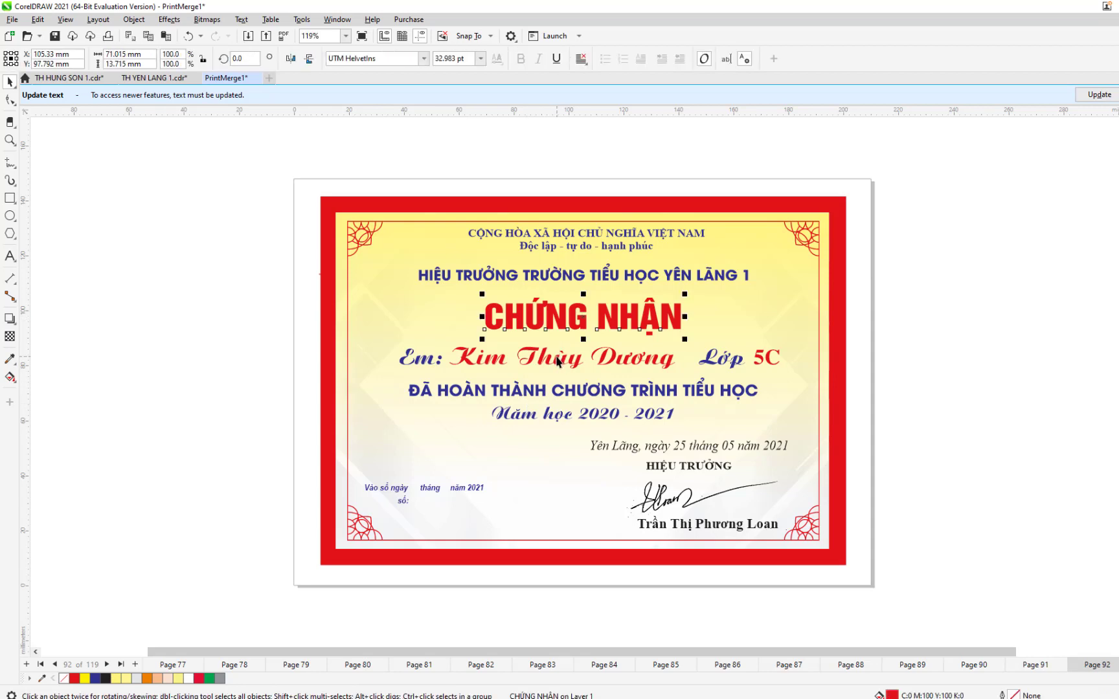
shift+click(558, 360)
shift+click(552, 392)
click(543, 400)
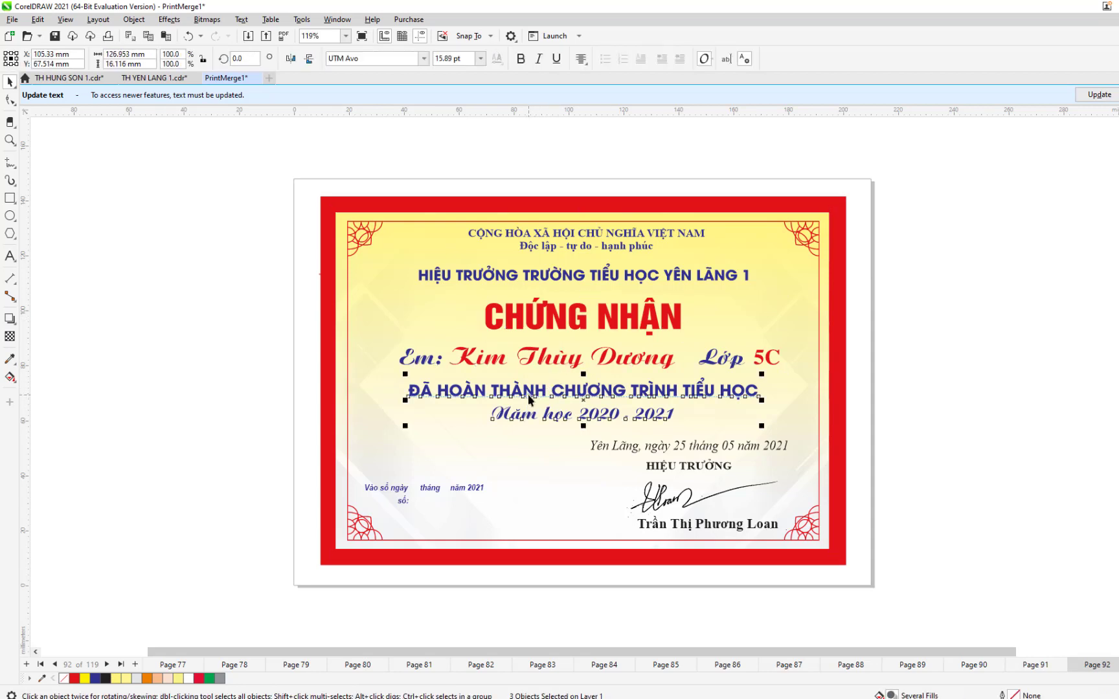
shift+click(556, 327)
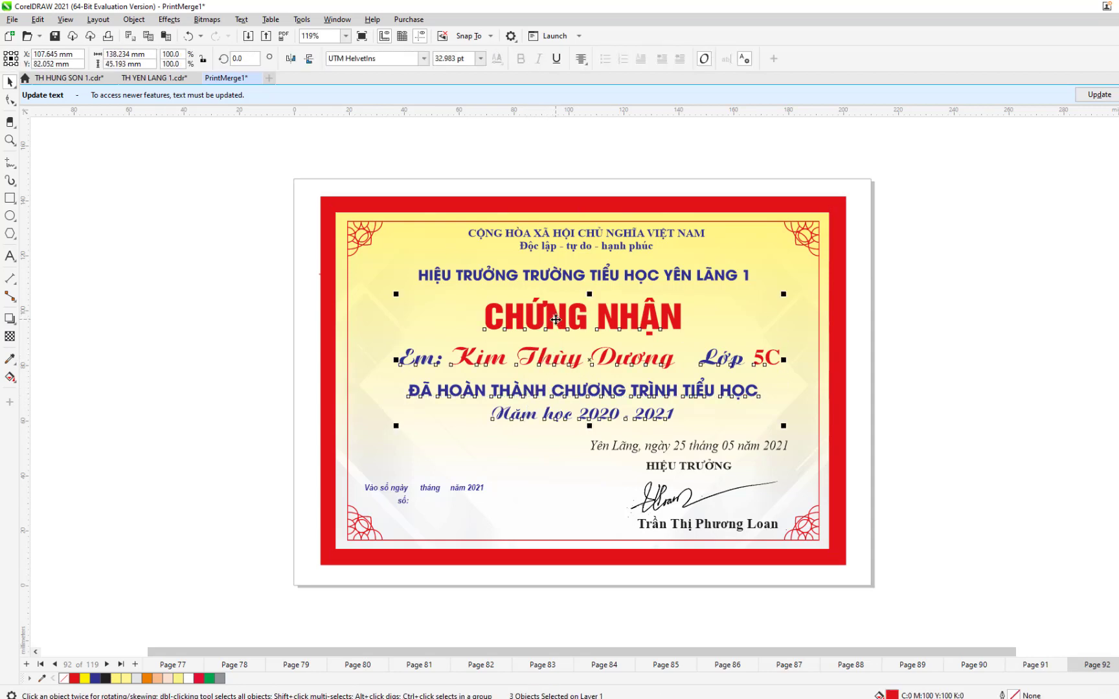
shift+click(547, 355)
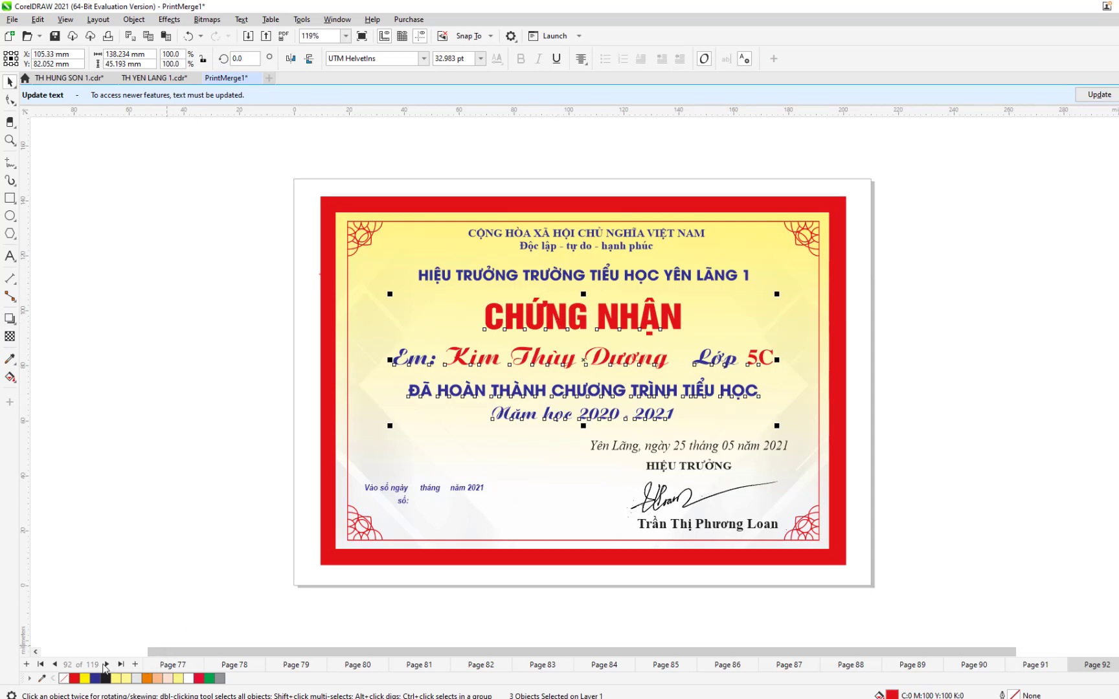
Centre page 93's name line with its title, background and ĐÃ HOÀN THÀNH text
click(105, 665)
click(539, 330)
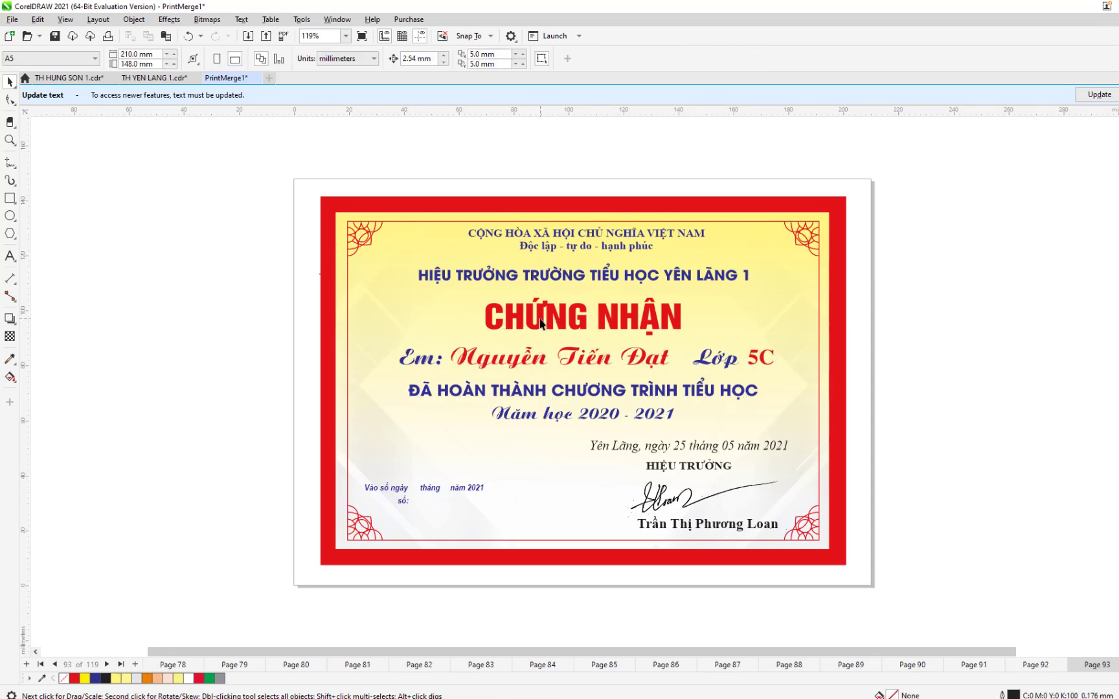
shift+click(531, 367)
shift+click(522, 389)
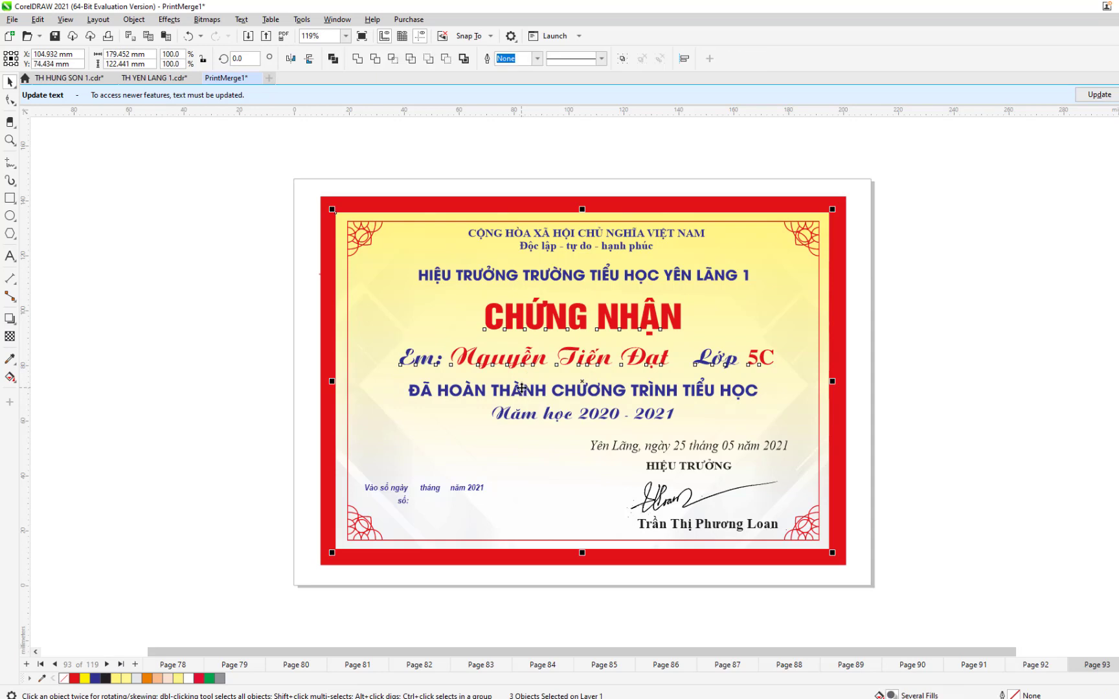
shift+click(520, 398)
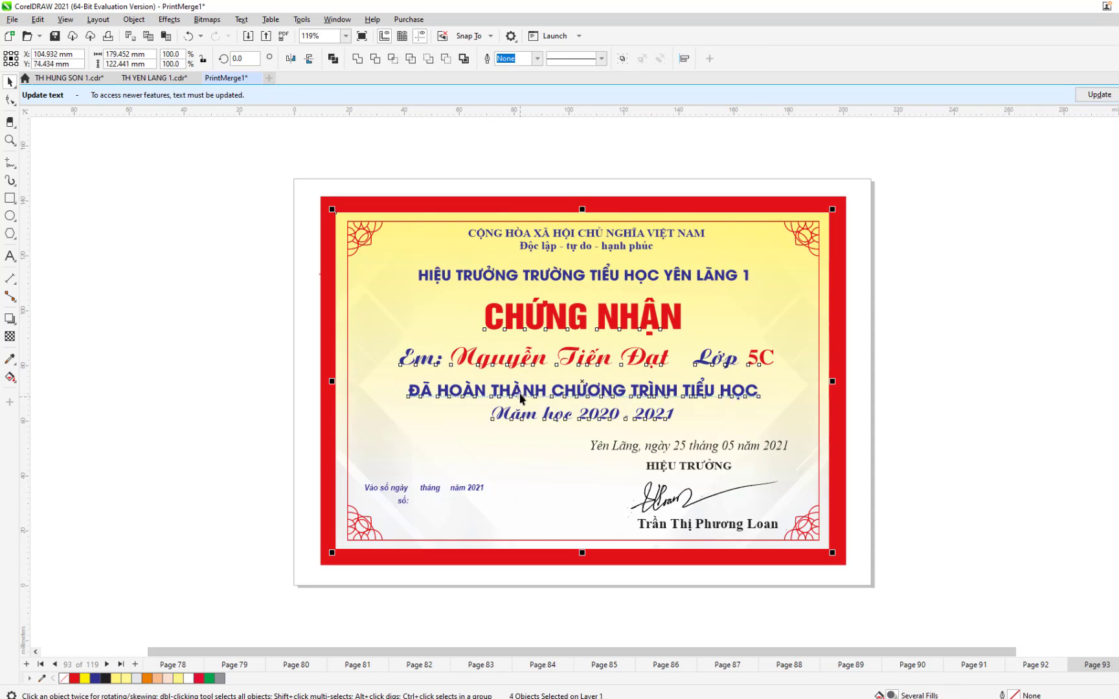
key(c)
Centre the name lines under the title on pages 94 and 95
click(107, 664)
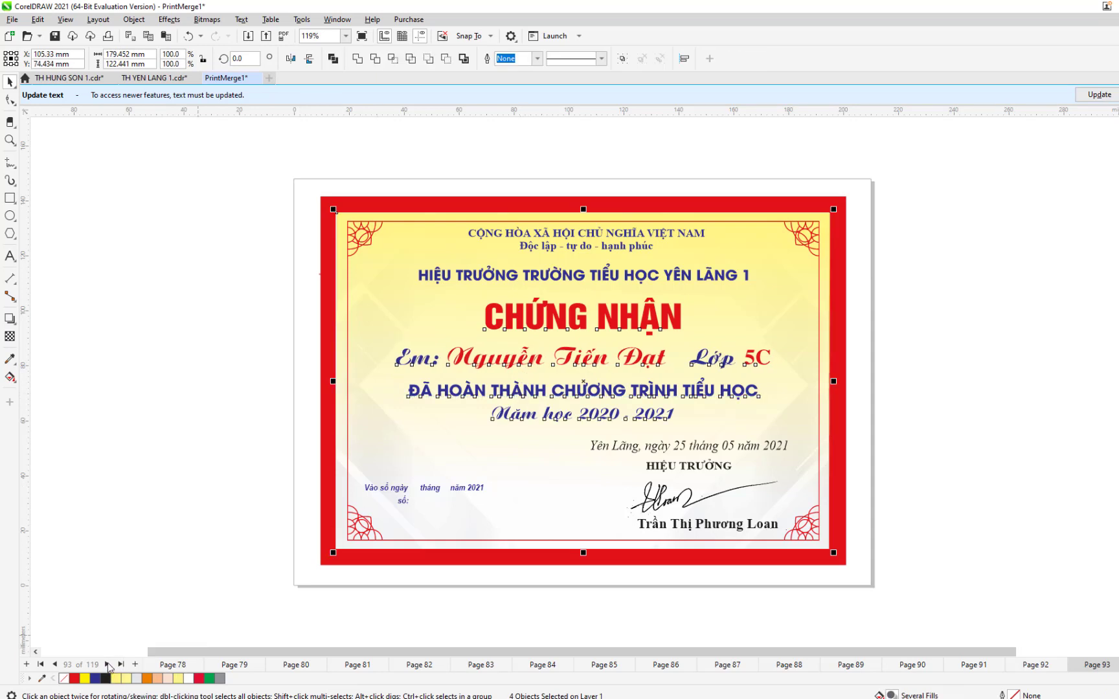
click(586, 327)
shift+click(586, 357)
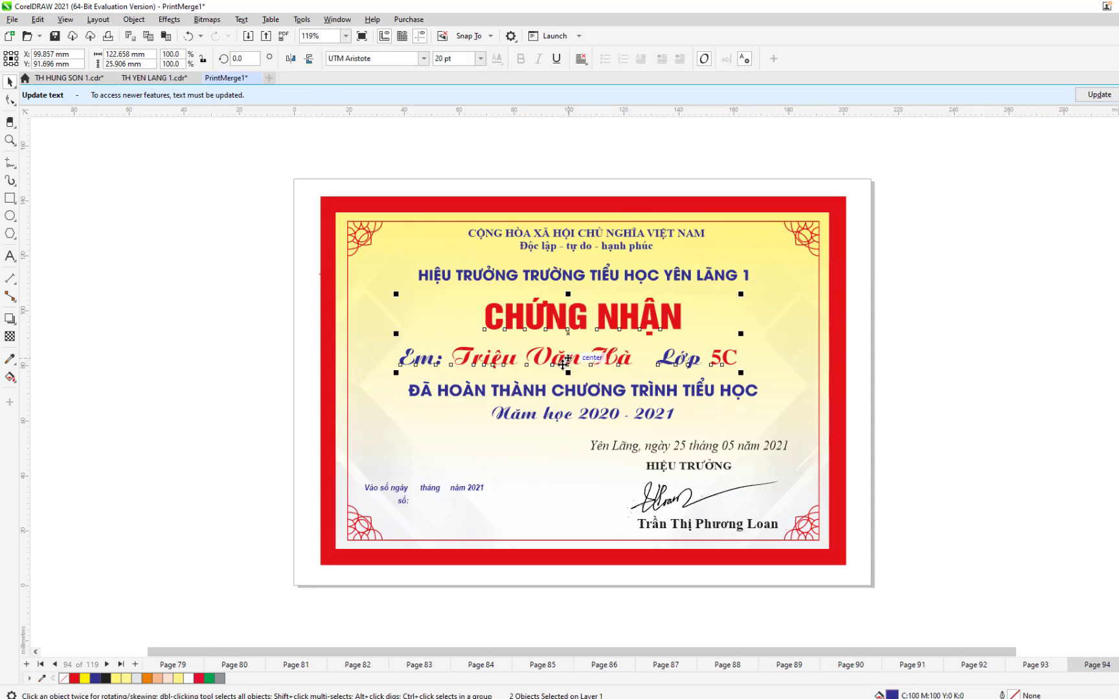
shift+click(544, 394)
key(c)
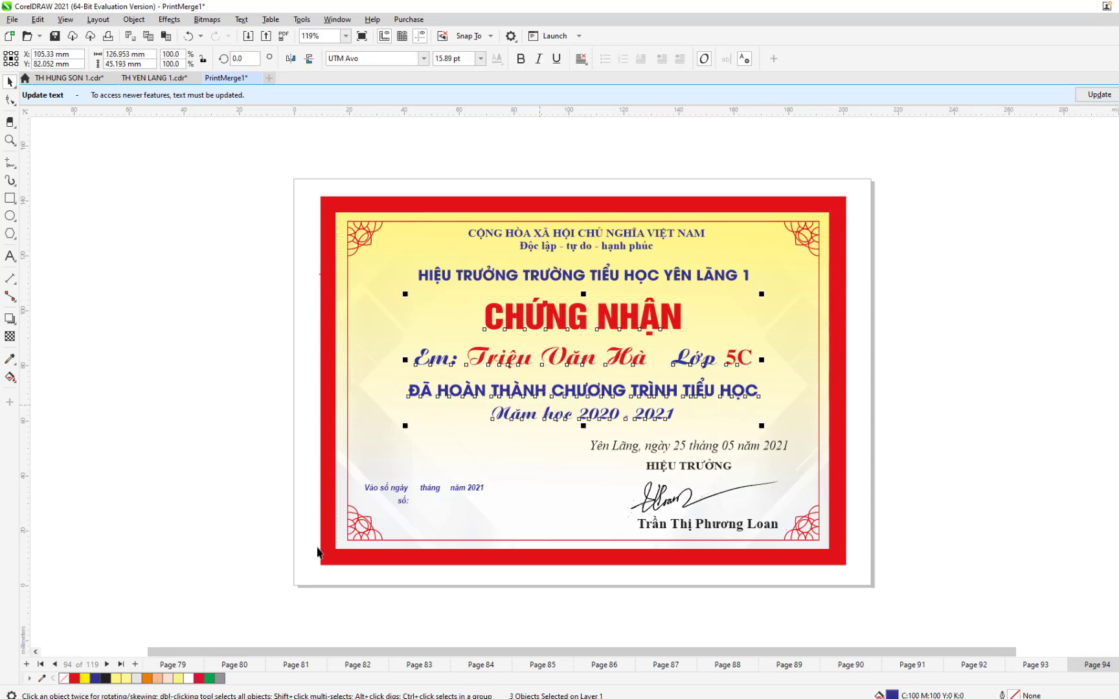
click(107, 664)
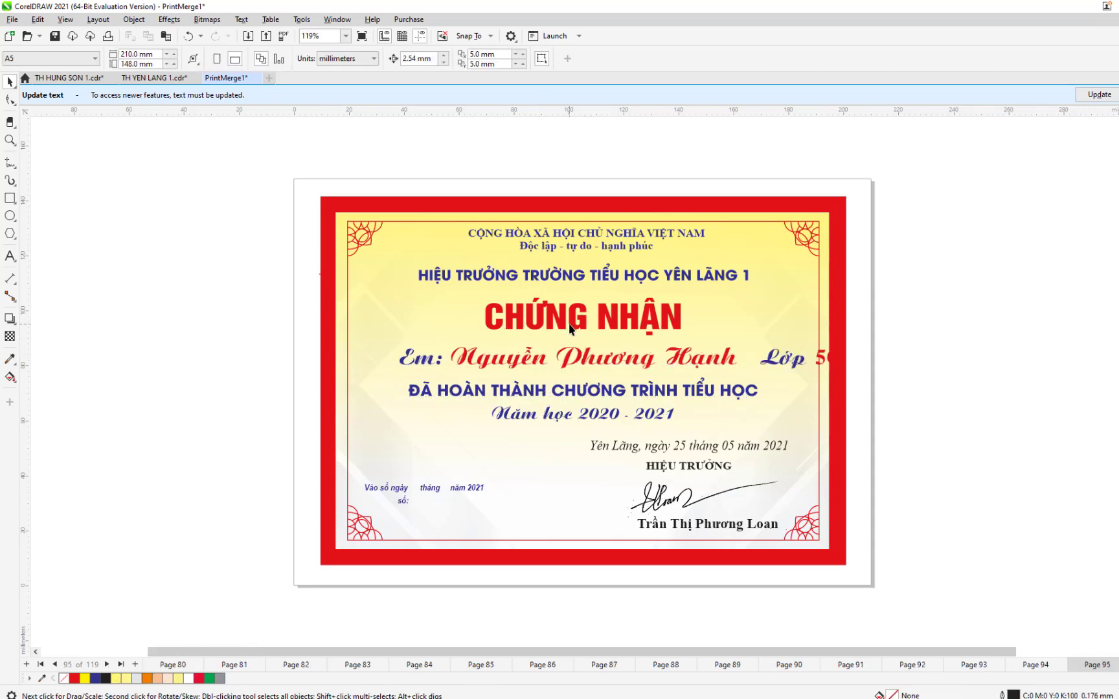
shift+click(544, 363)
shift+click(529, 391)
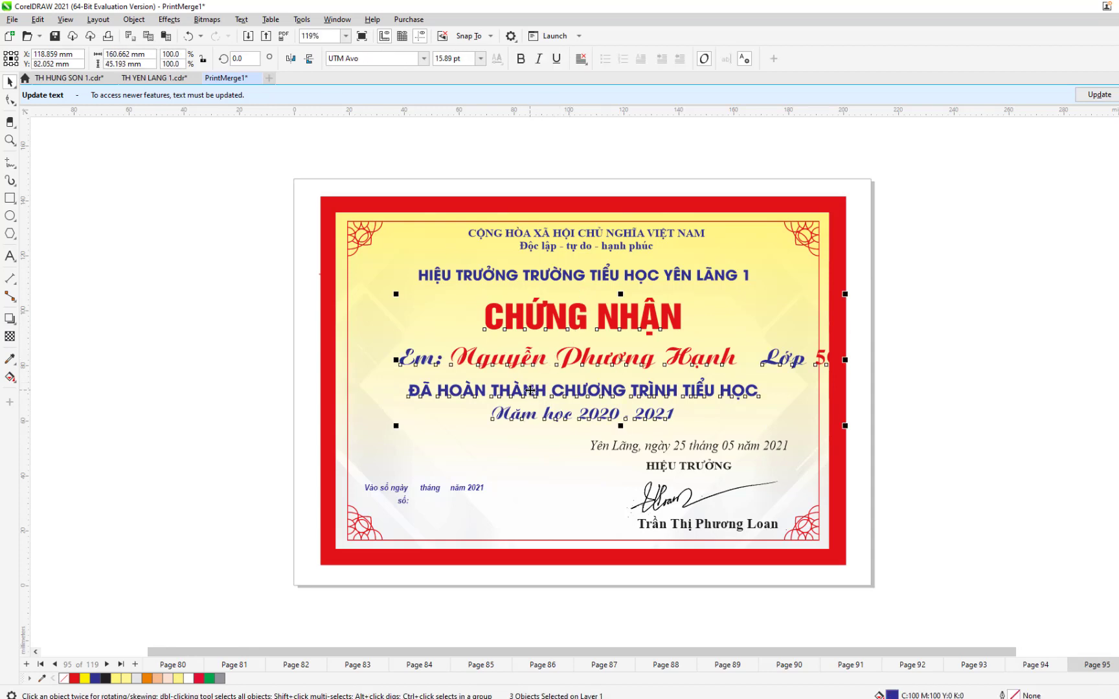
key(c)
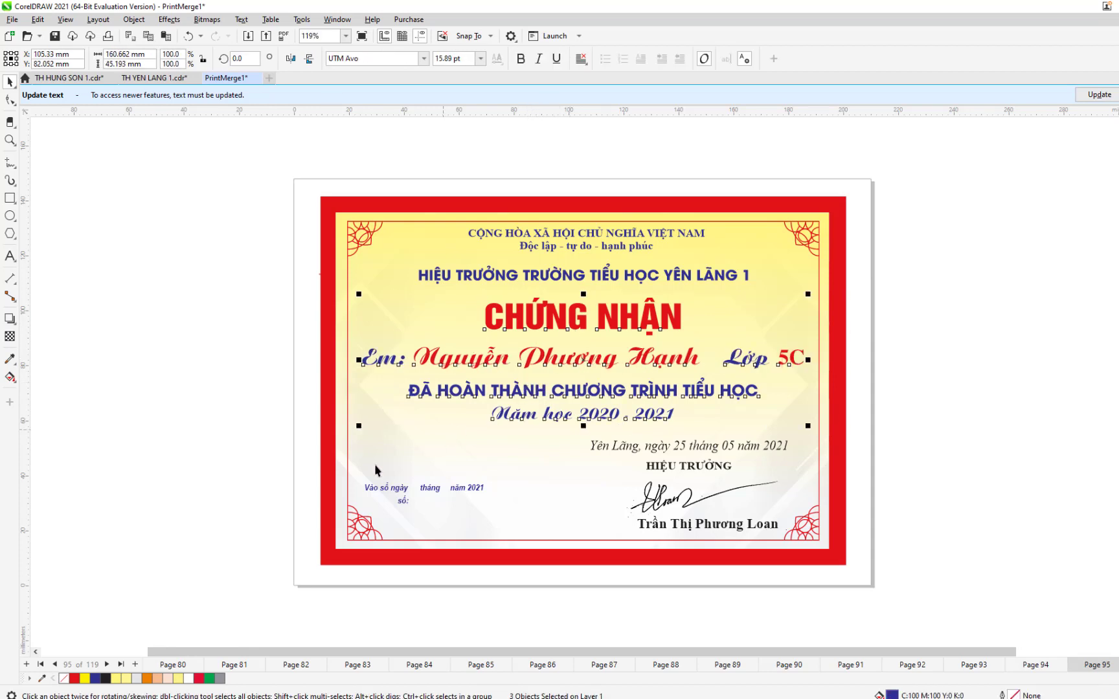
Centre page 96's name line, then select page 97's title, name line and completion text
click(107, 664)
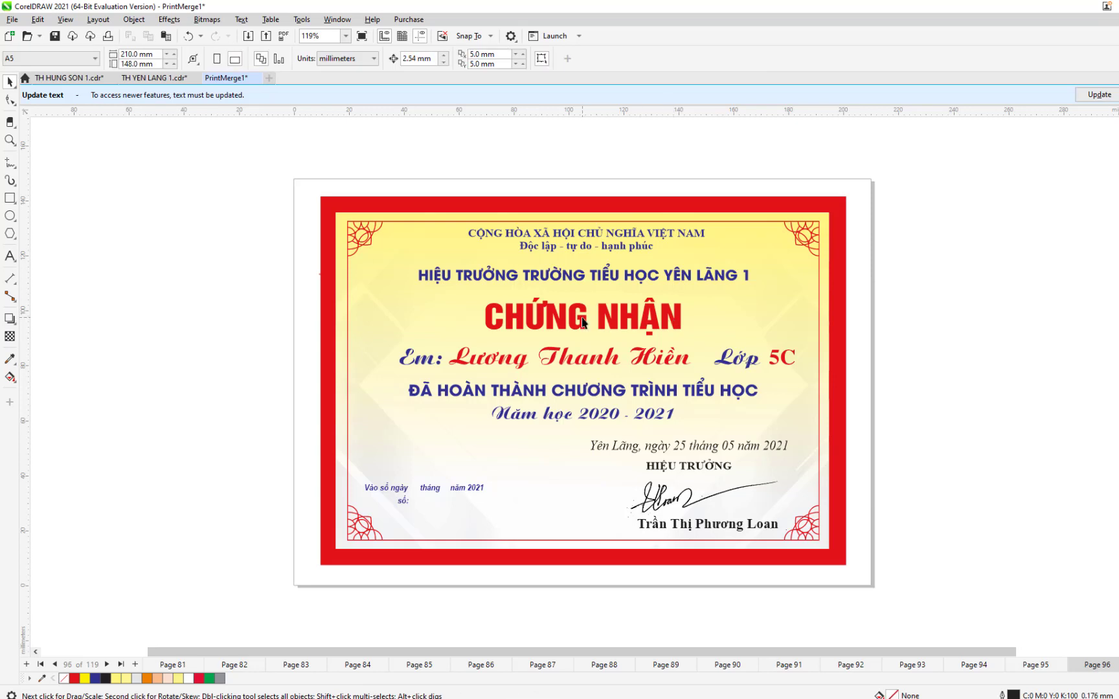
shift+click(565, 358)
shift+click(540, 392)
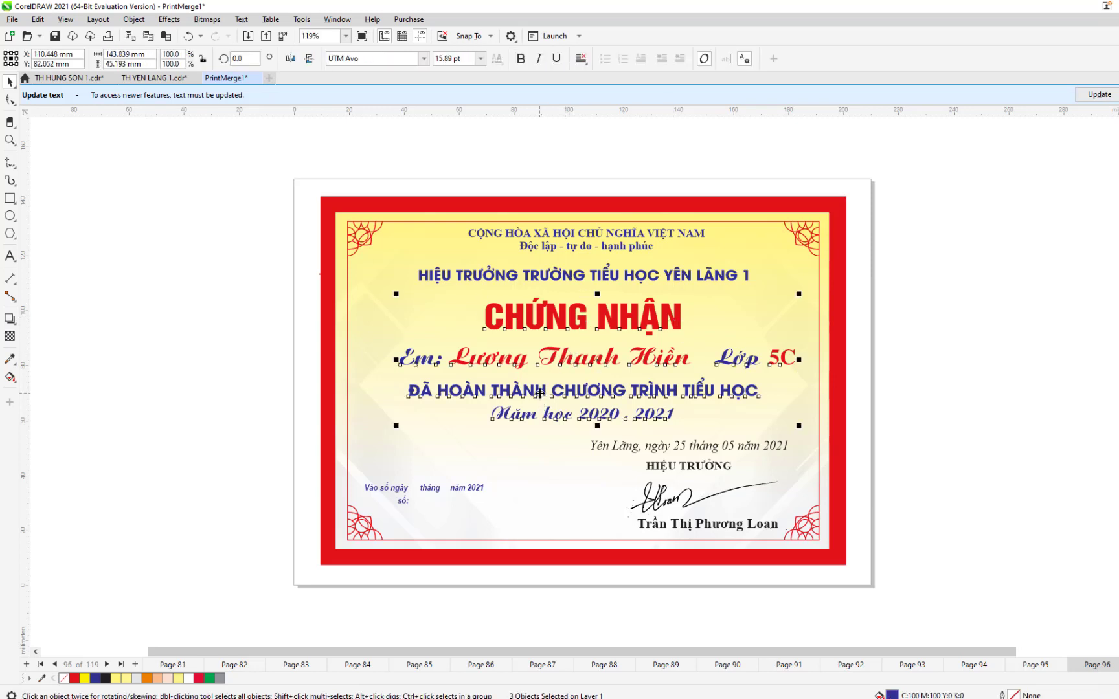
key(c)
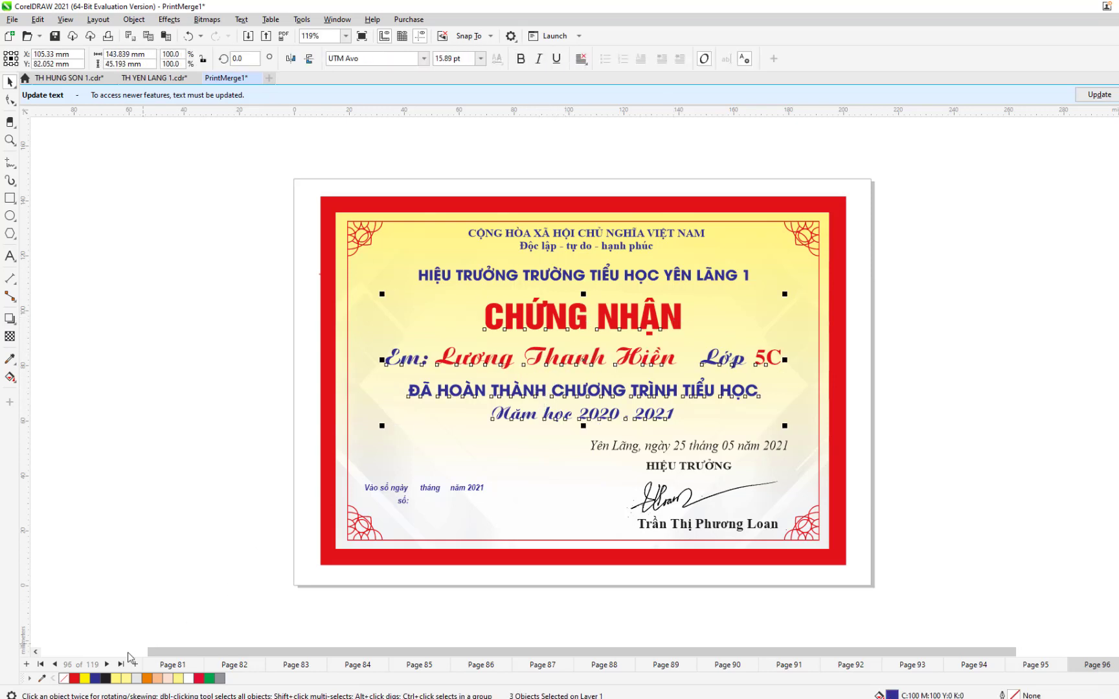
click(107, 664)
shift+click(572, 363)
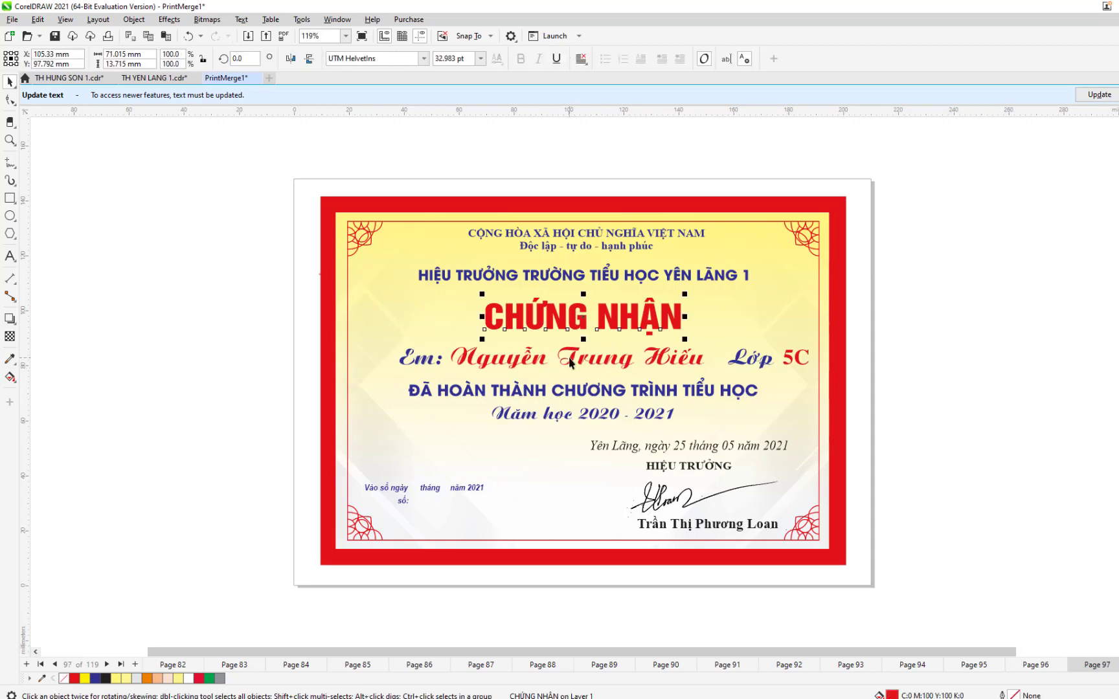
shift+click(555, 390)
Centre page 97's name line, then select page 98's title, name line and ĐÃ HOÀN THÀNH text
key(c)
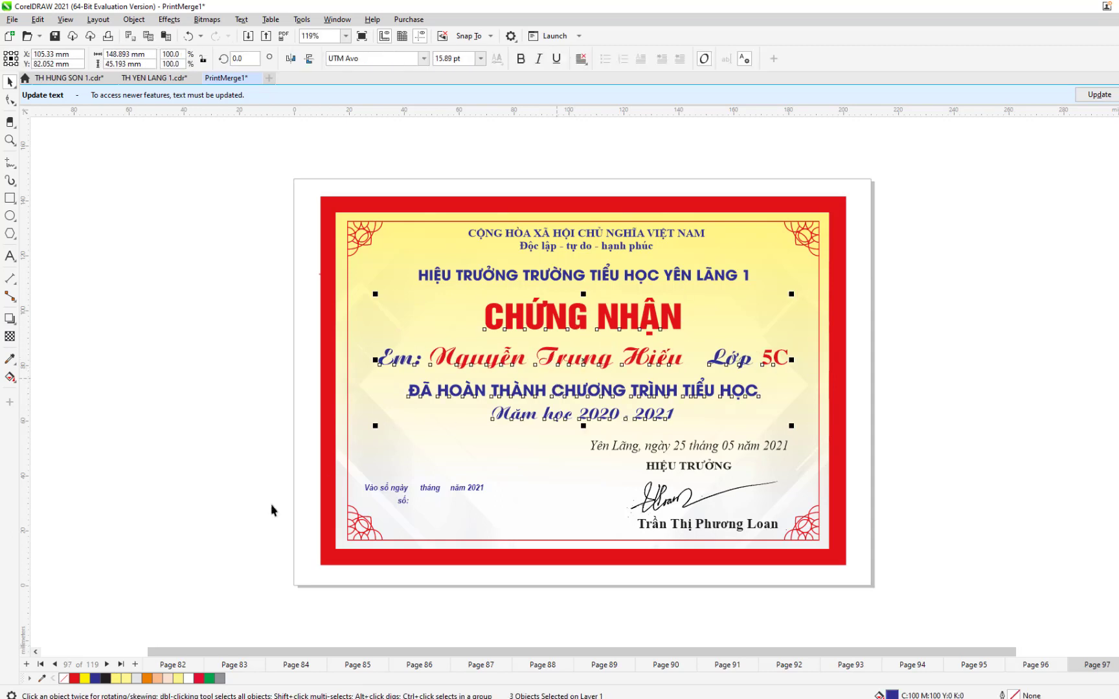
click(107, 664)
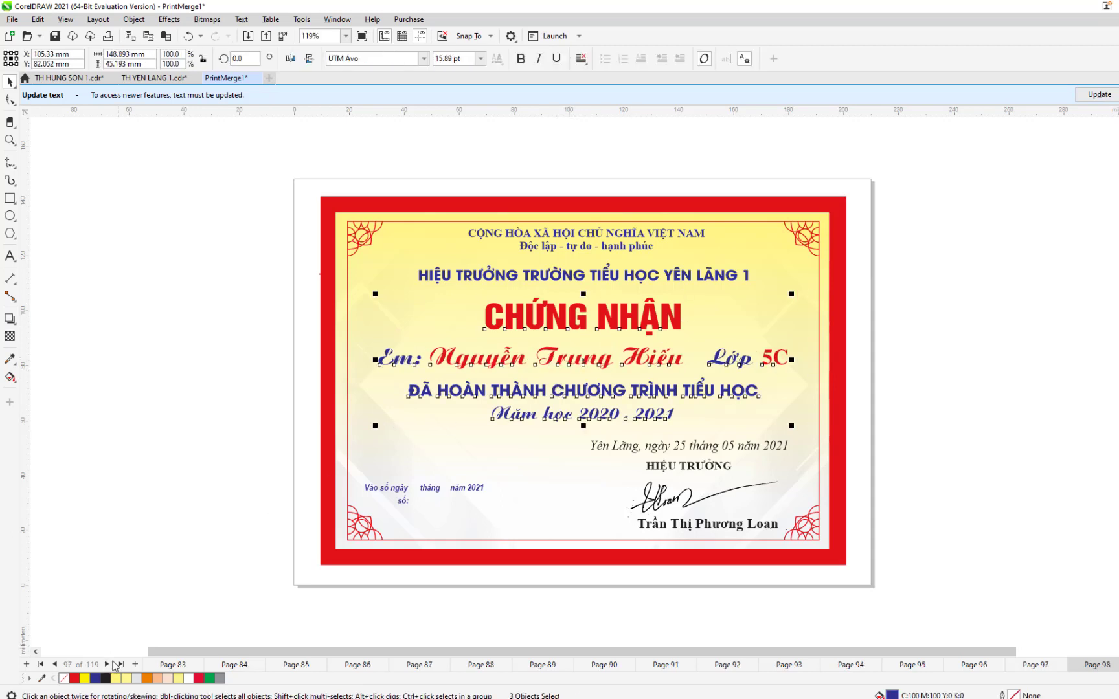
click(508, 327)
shift+click(502, 357)
shift+click(496, 391)
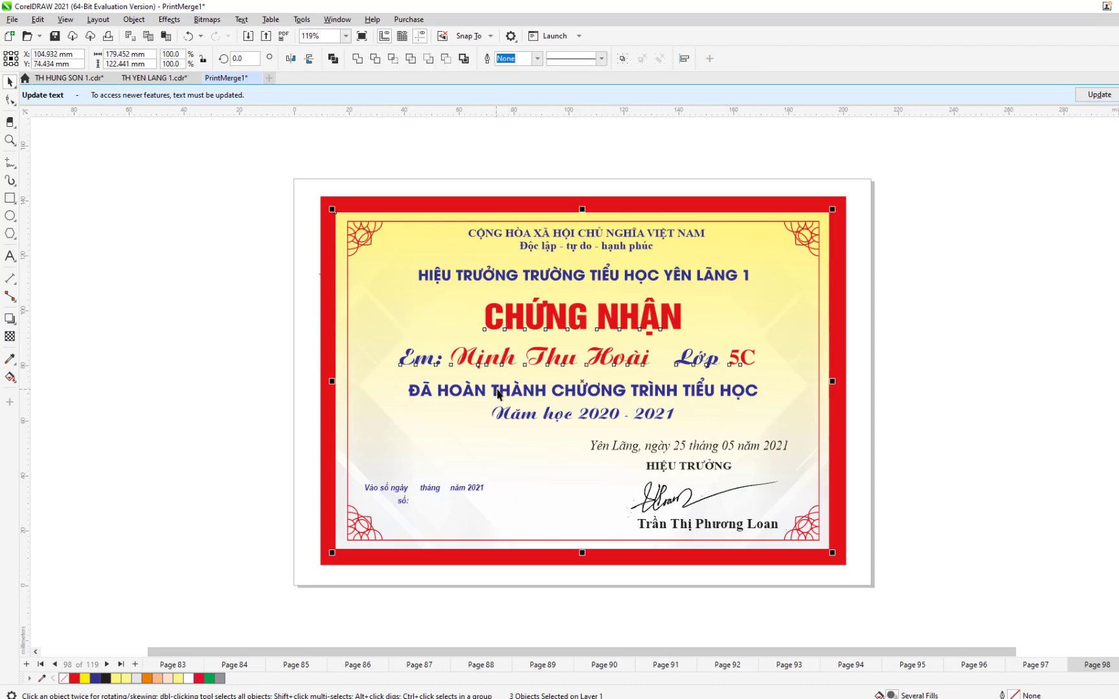
shift+click(498, 391)
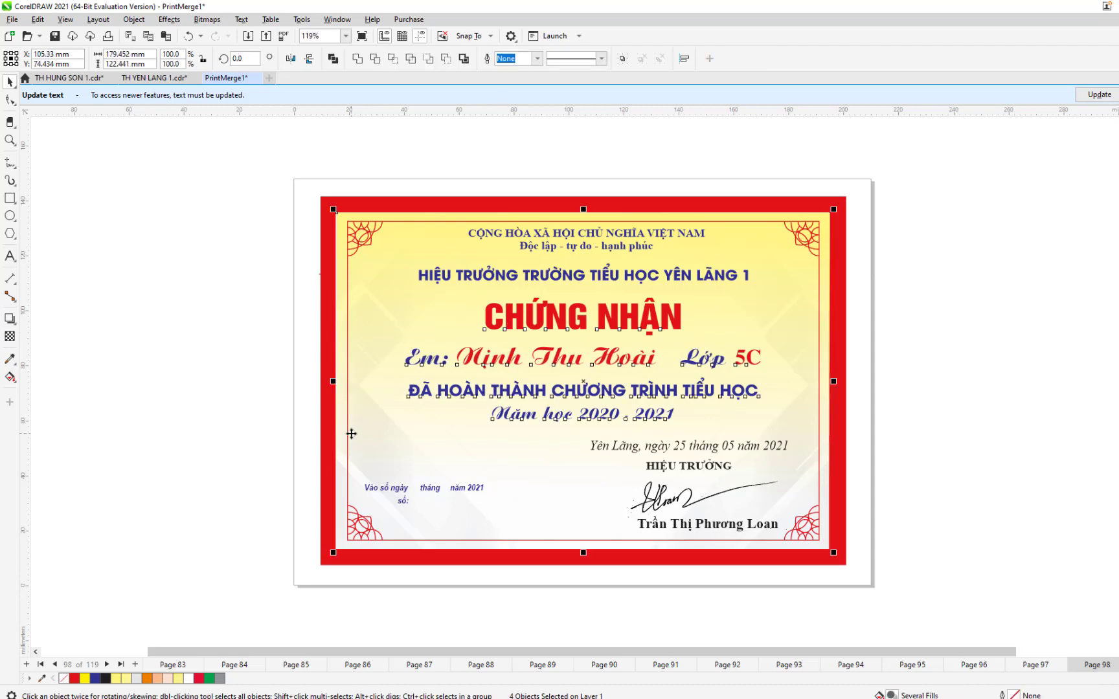
Centre page 99's name line against its title and ĐÃ HOÀN THÀNH text
click(107, 664)
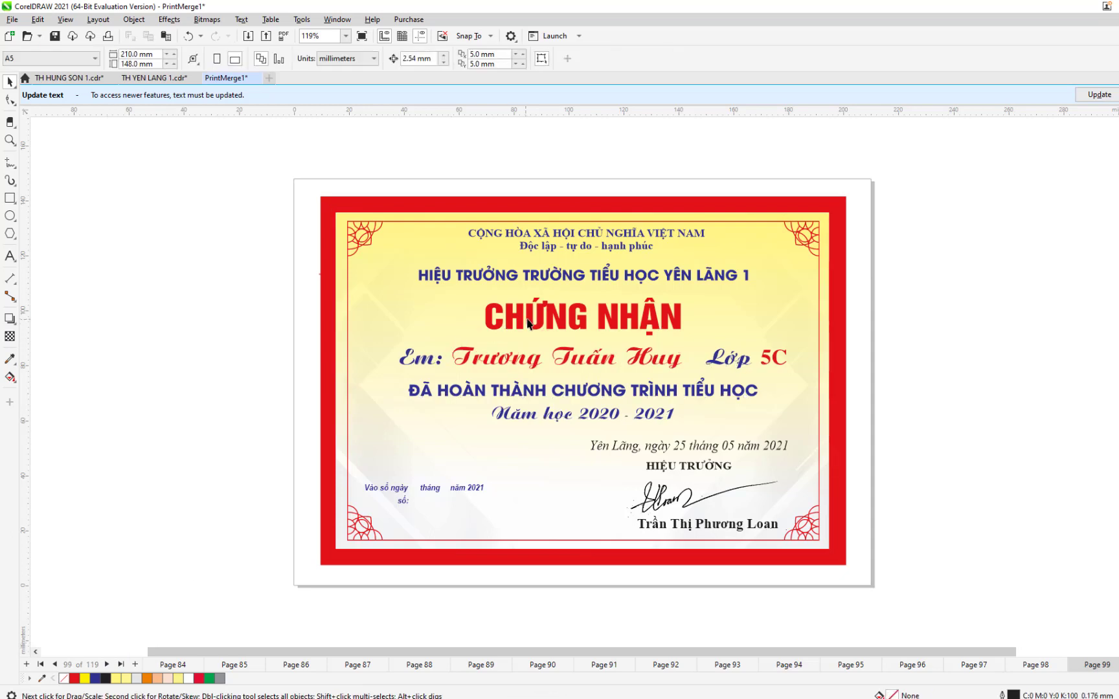
click(532, 315)
shift+click(516, 360)
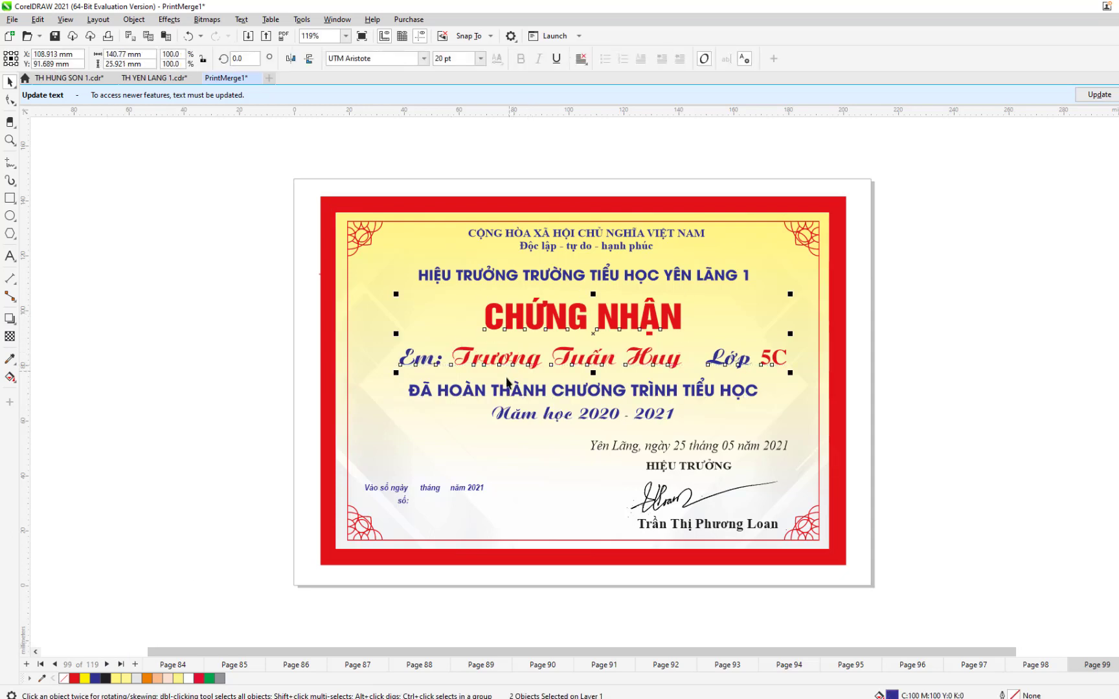
shift+click(506, 390)
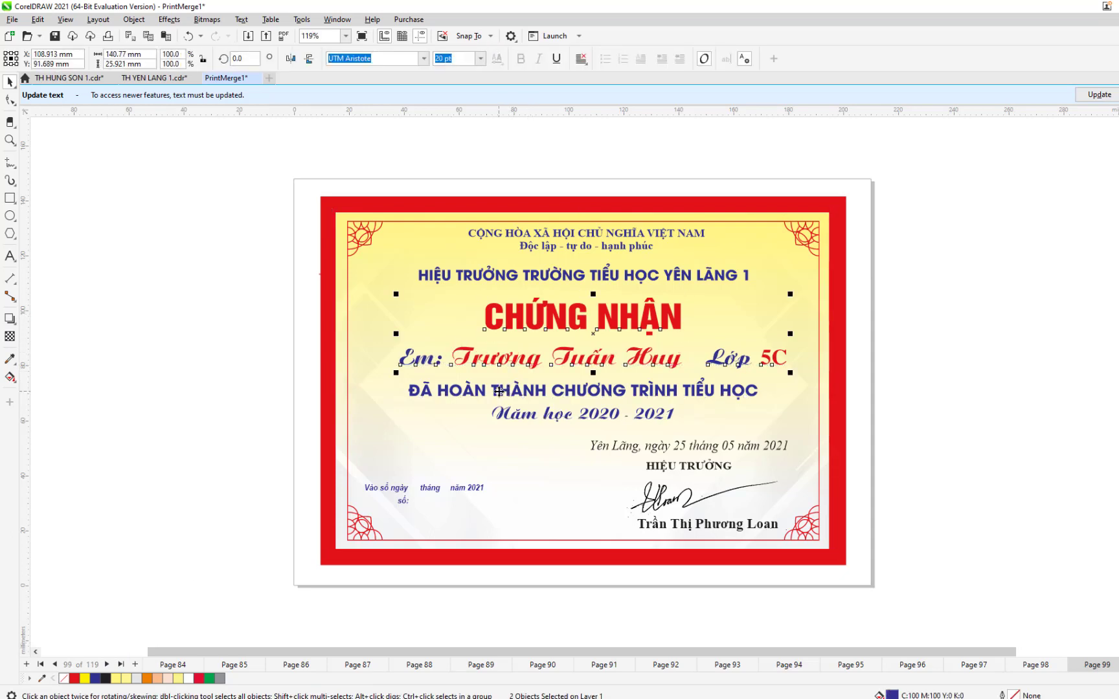
click(509, 393)
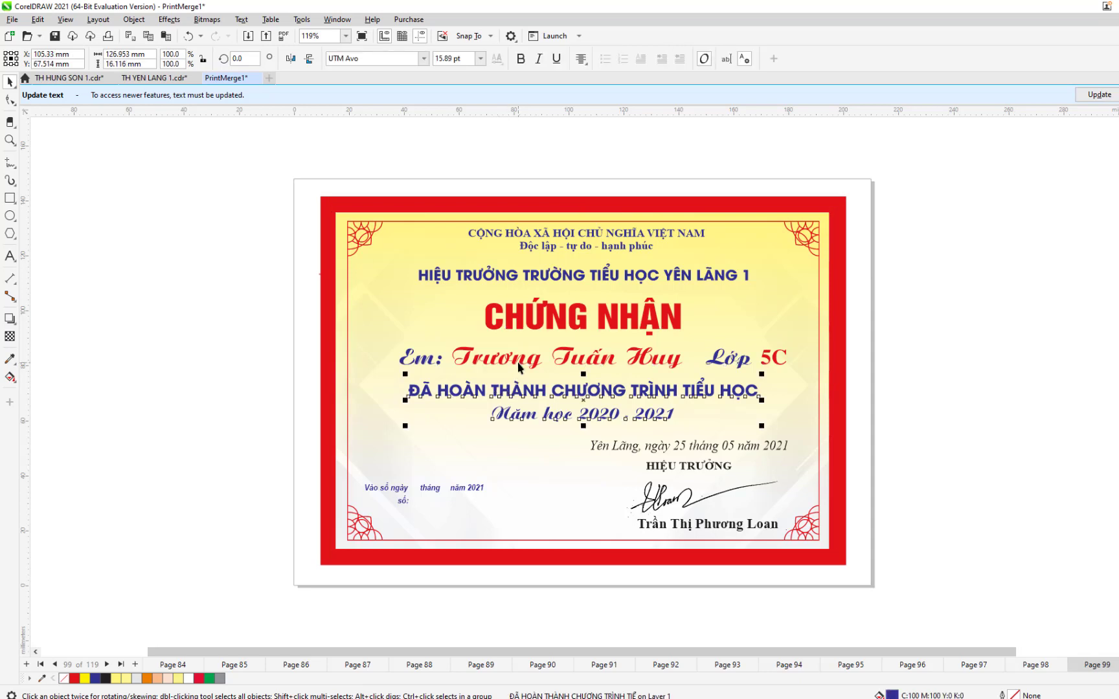
shift+click(518, 360)
shift+click(537, 326)
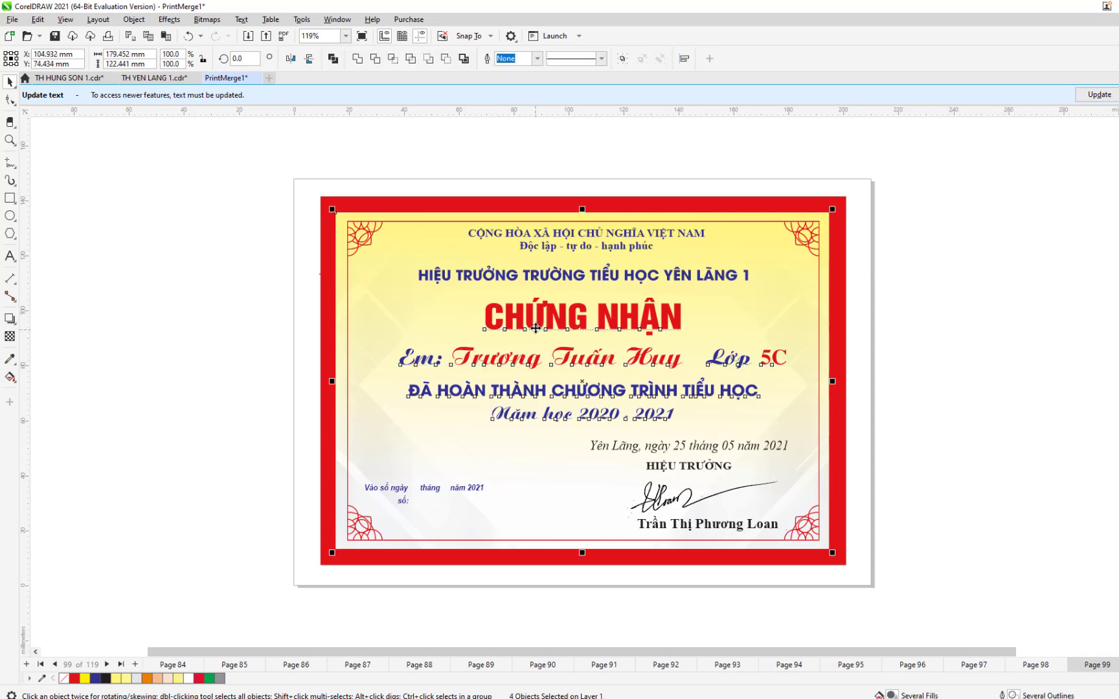
key(c)
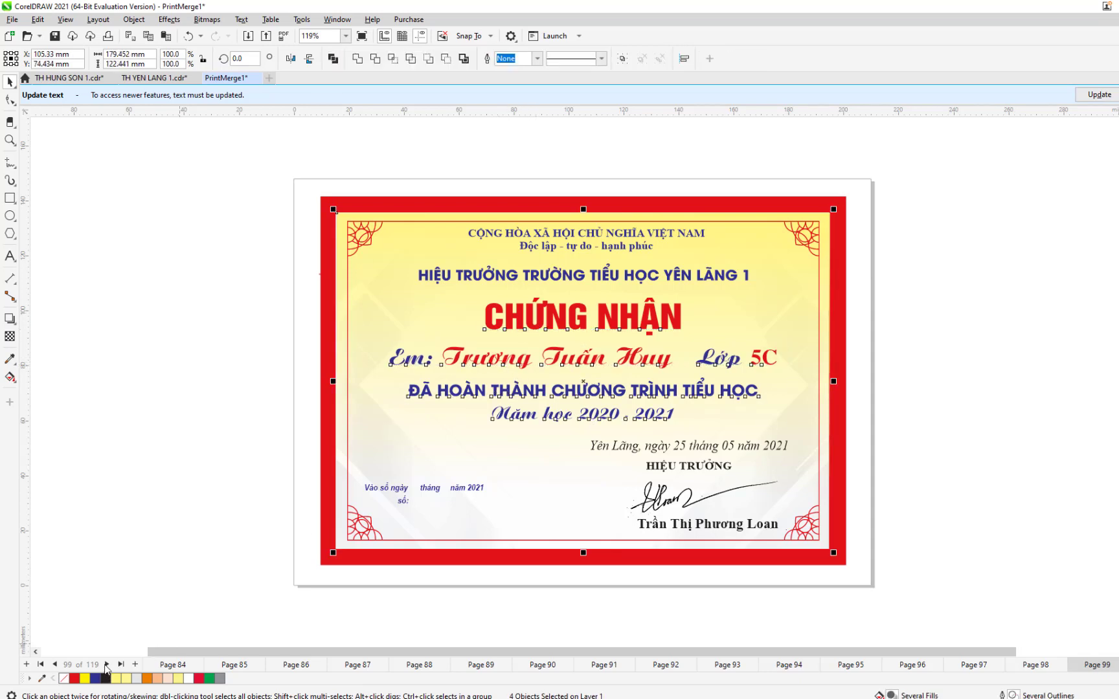
On page 100, select the title, name line, background and ĐÃ HOÀN THÀNH text
key(Page_Down)
click(555, 318)
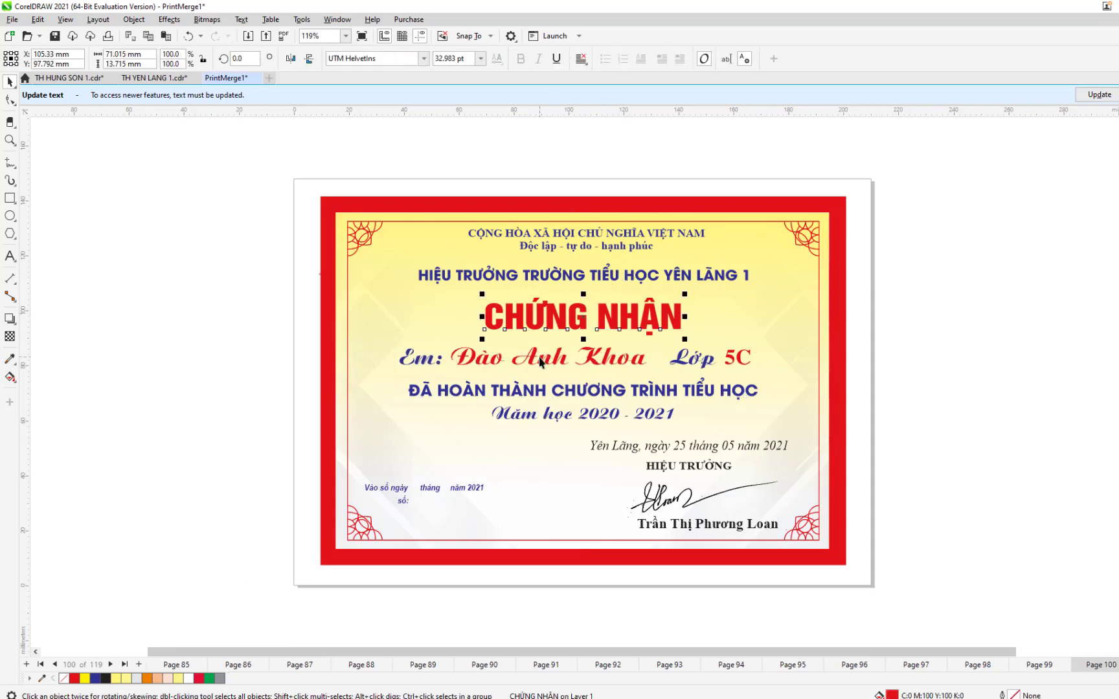
shift+click(538, 364)
shift+click(525, 385)
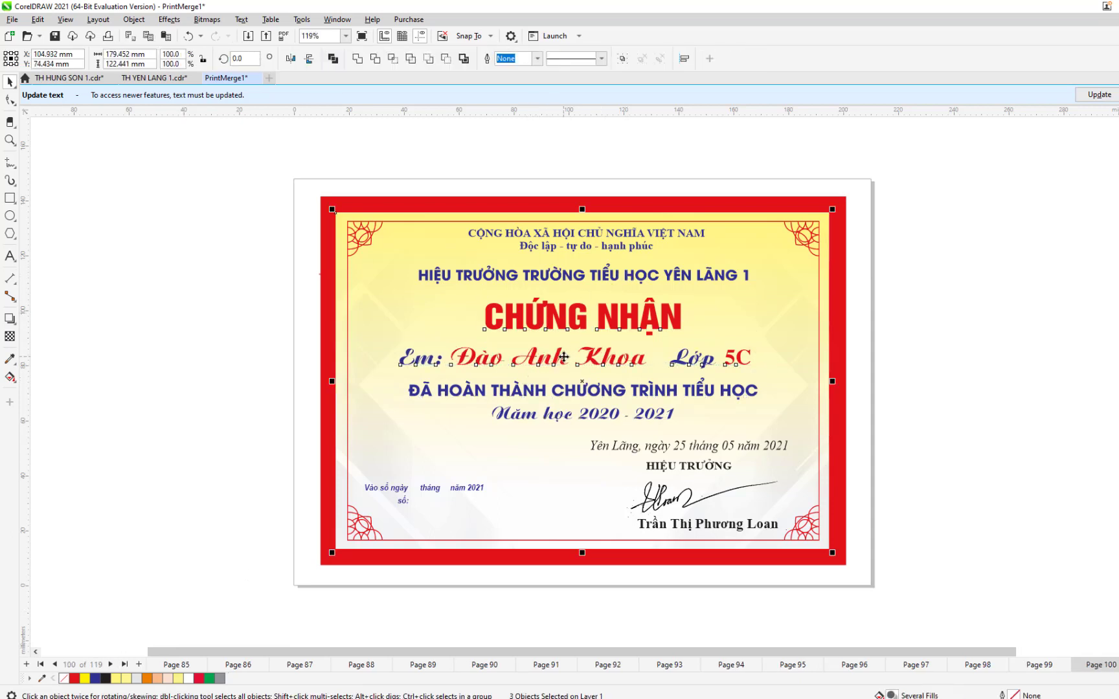
shift+click(524, 391)
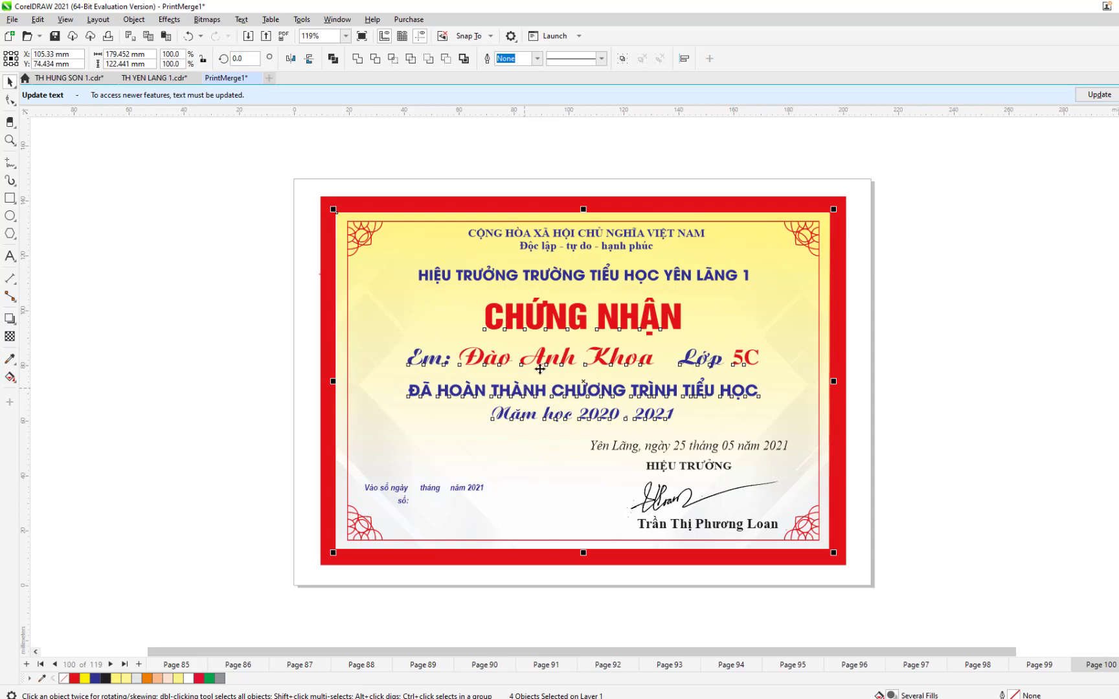
Centre page 101's name line under the title, then move on to page 102
click(111, 665)
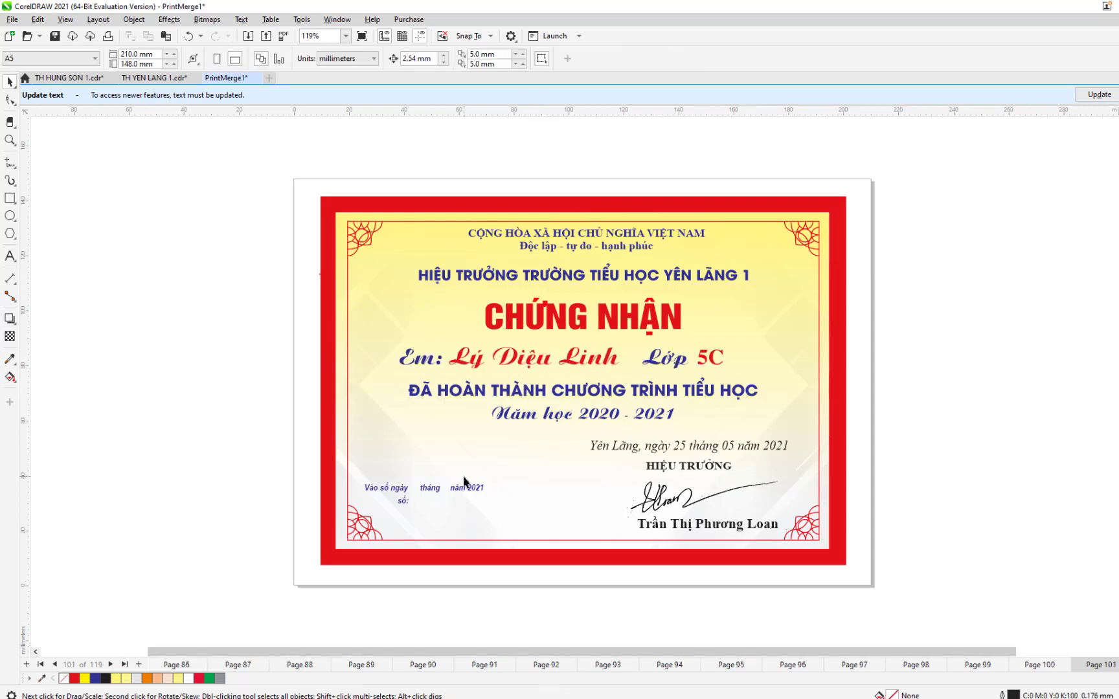
click(538, 326)
shift+click(536, 356)
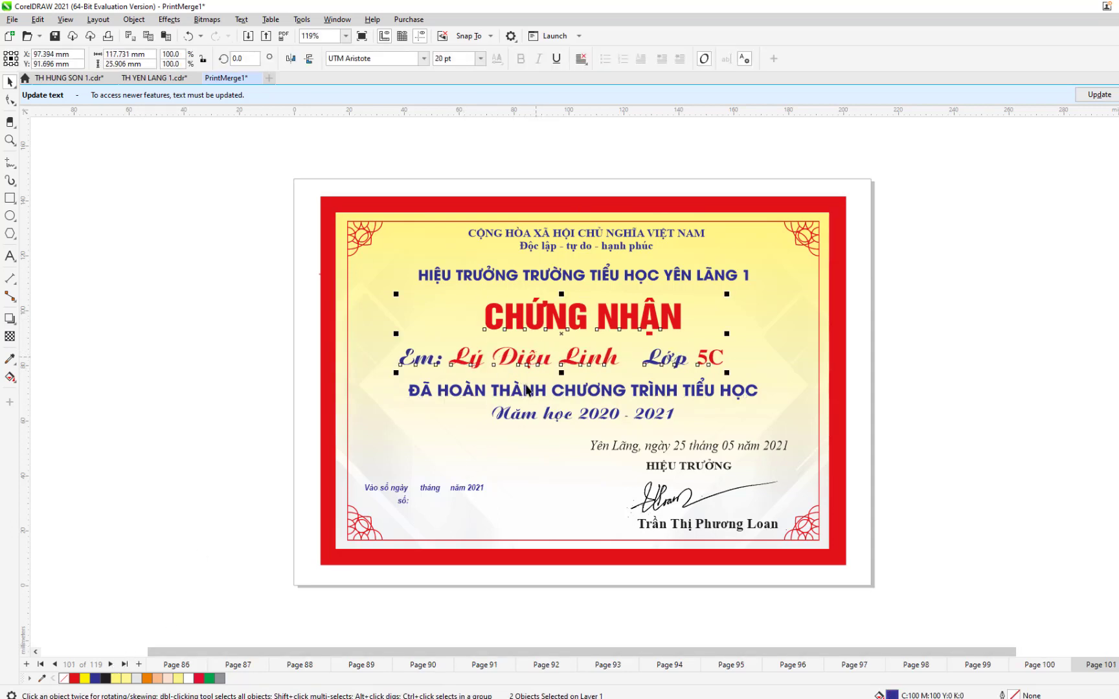
shift+click(525, 387)
key(c)
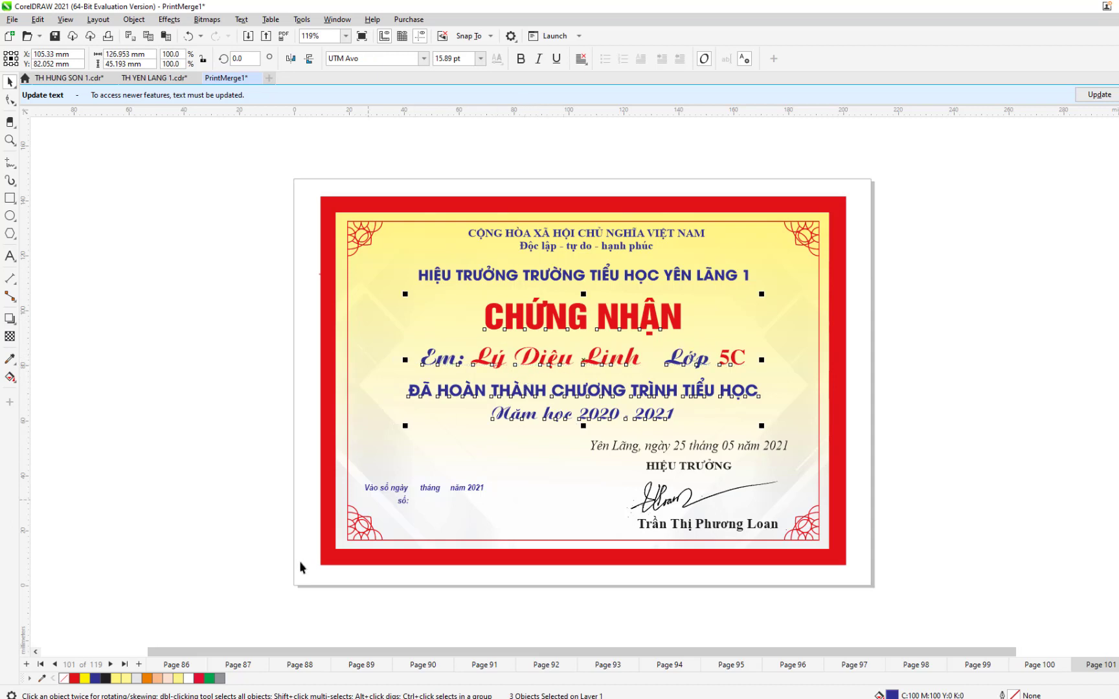
click(111, 665)
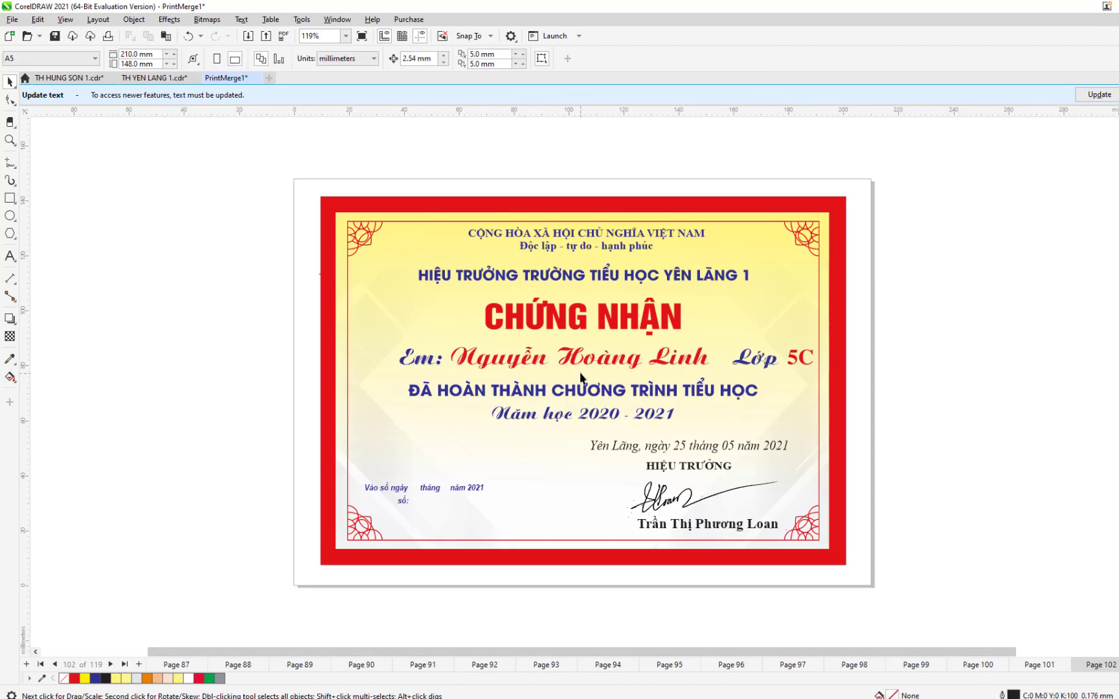
Select all certificate contents, undo an accidental left nudge, then select the three text lines
drag(235, 201, 850, 556)
key(Left)
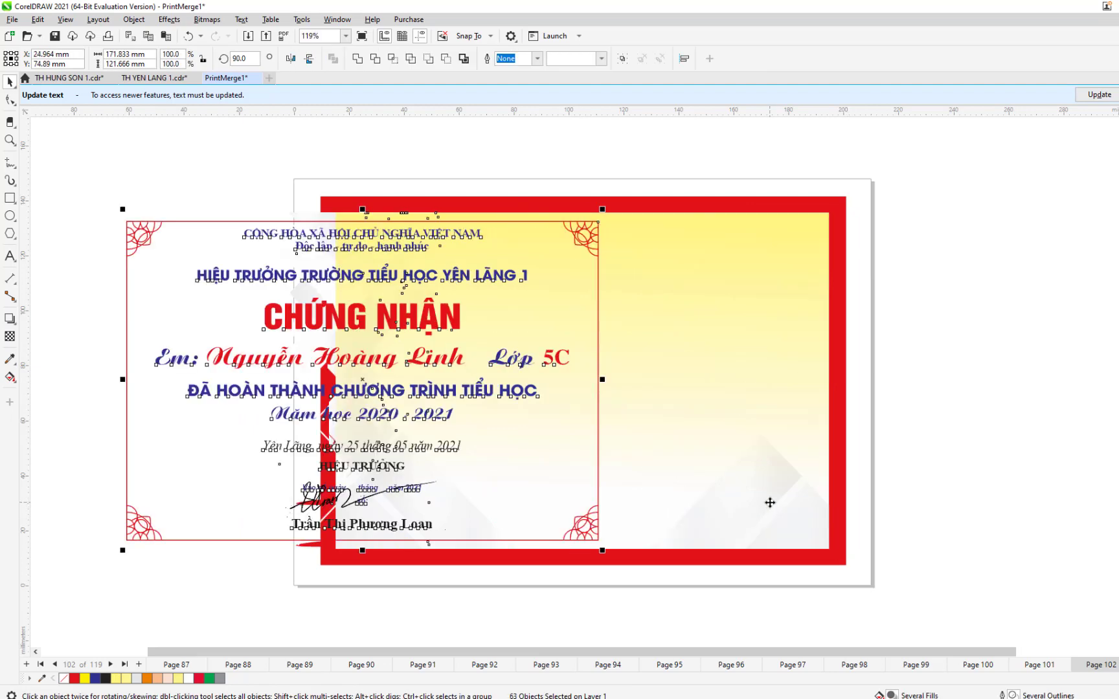
key(ctrl+z)
click(609, 410)
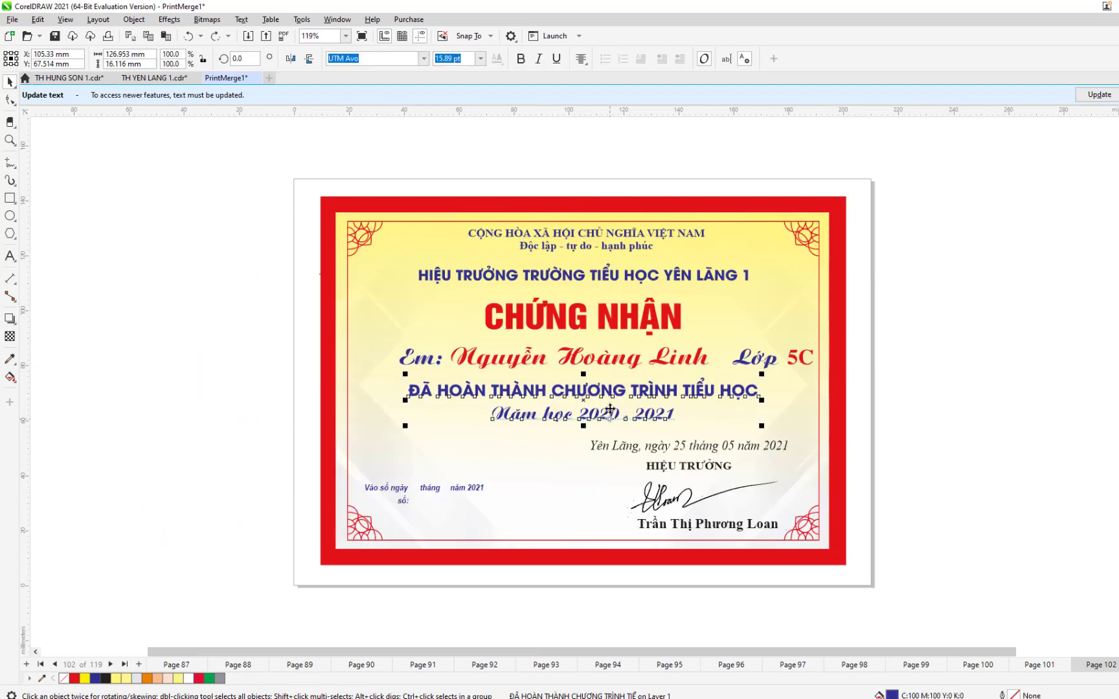
shift+click(607, 358)
shift+click(606, 325)
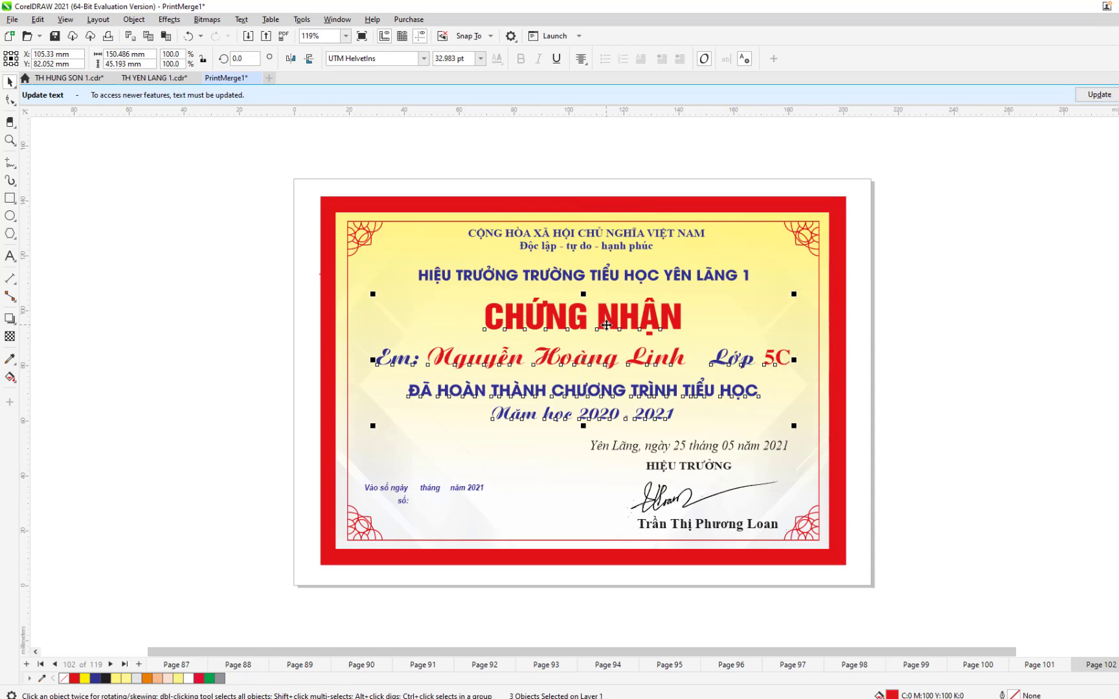
On the next two pages, select title, name and completion lines, centring the name line
key(Page_Down)
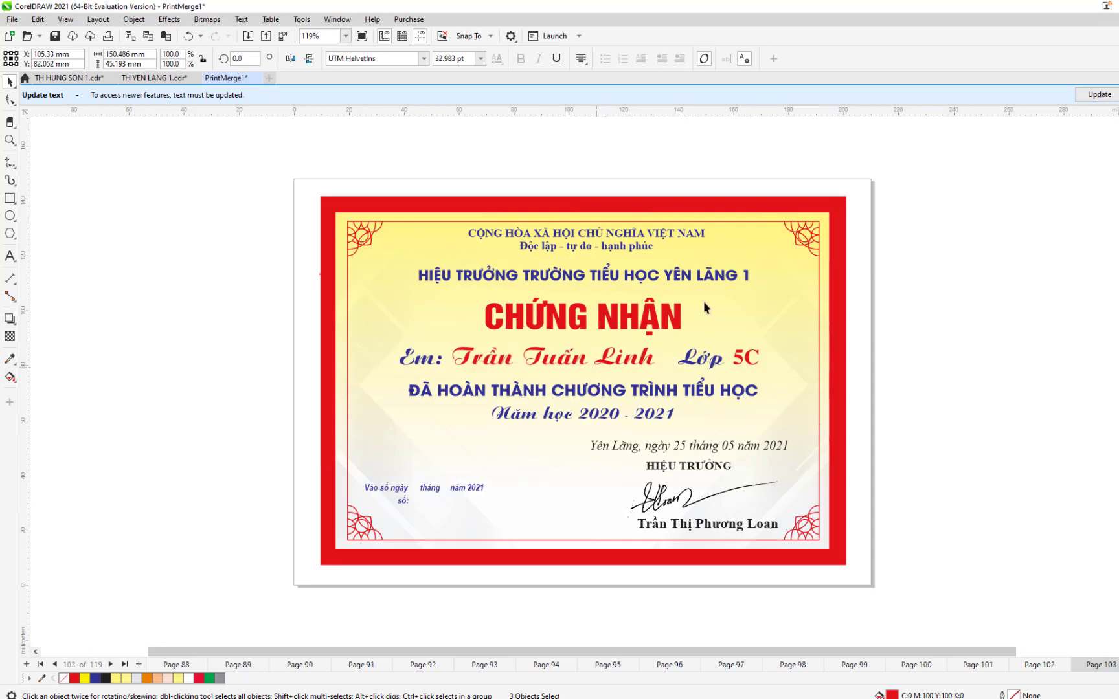
click(601, 330)
shift+click(598, 367)
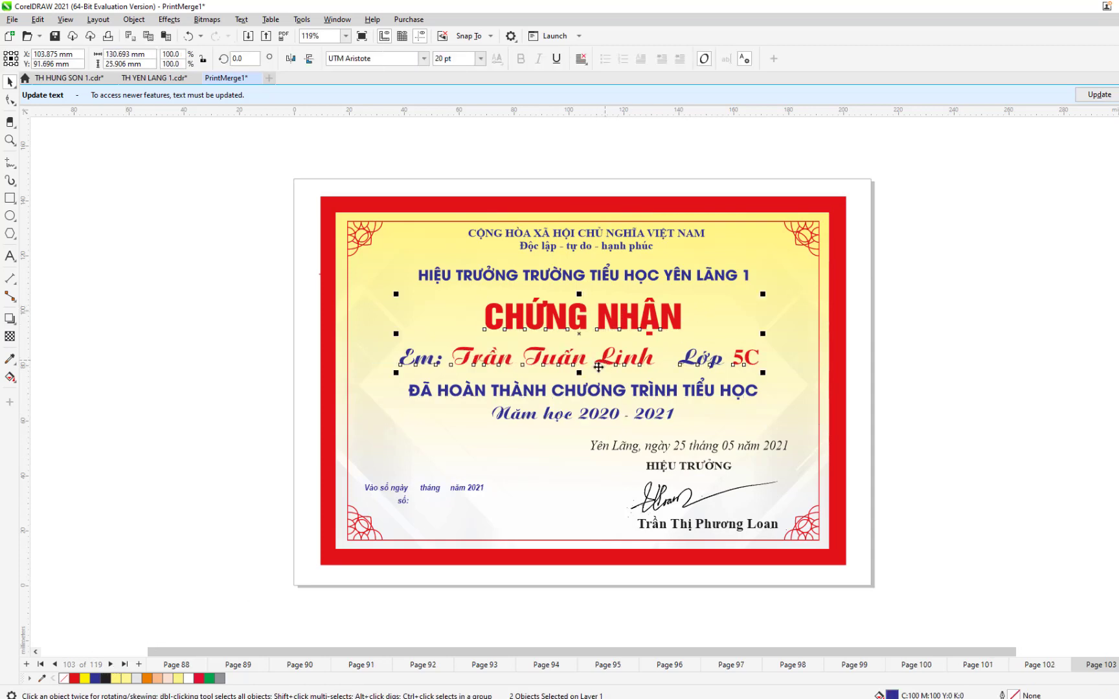
shift+click(574, 391)
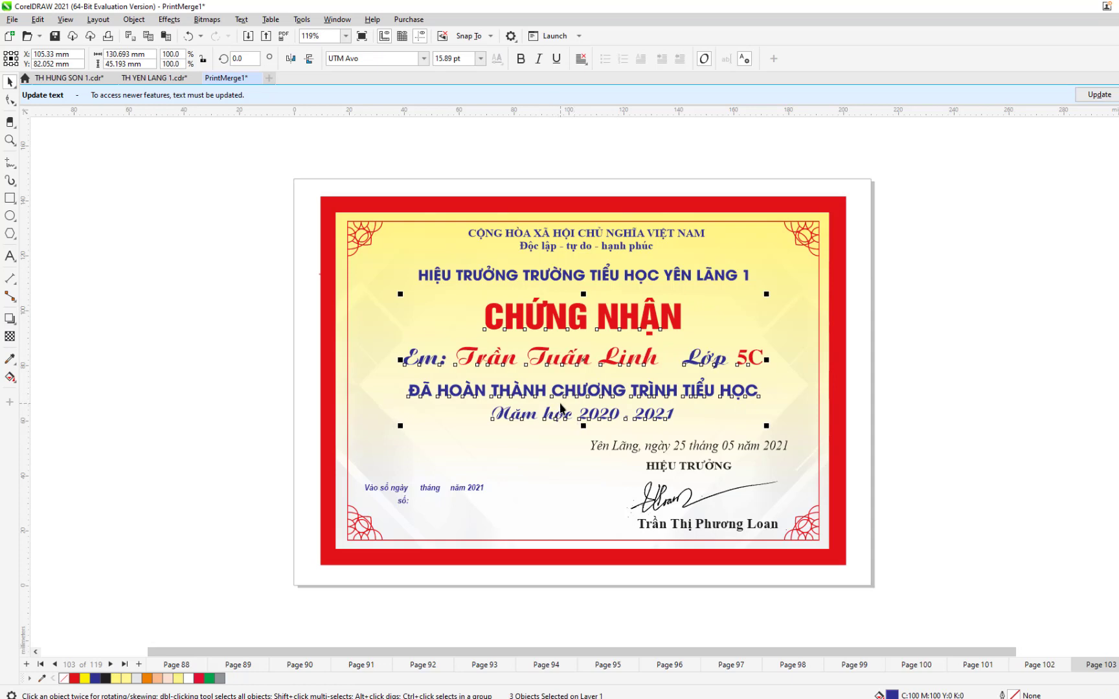
key(Page_Down)
click(583, 330)
shift+click(581, 364)
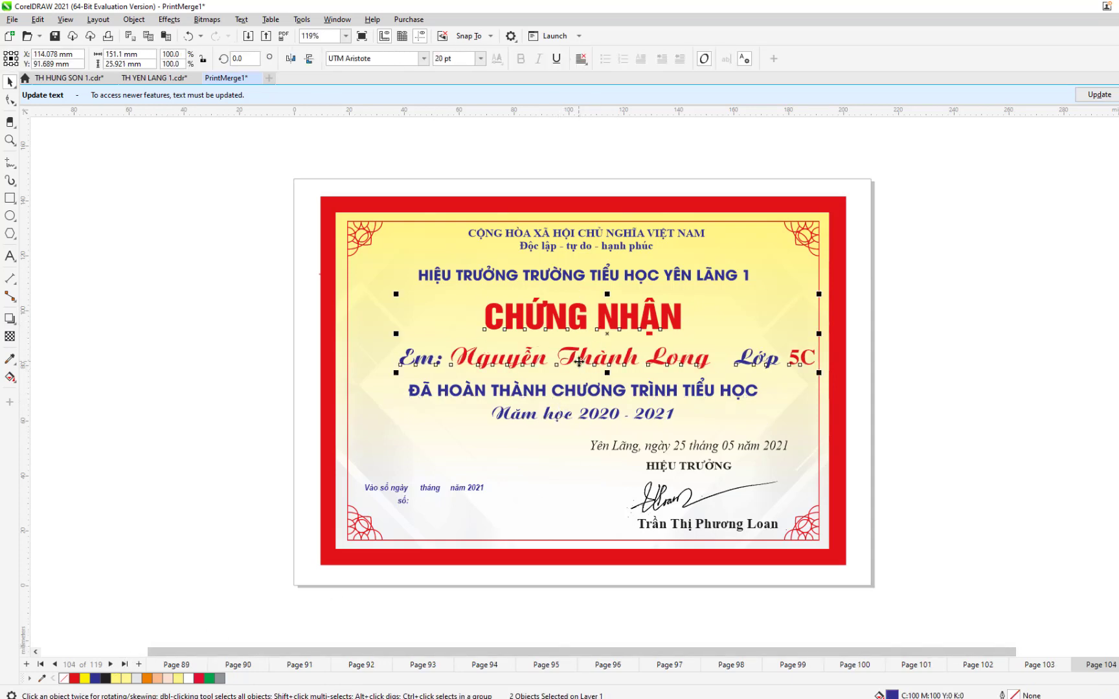
shift+click(568, 387)
key(c)
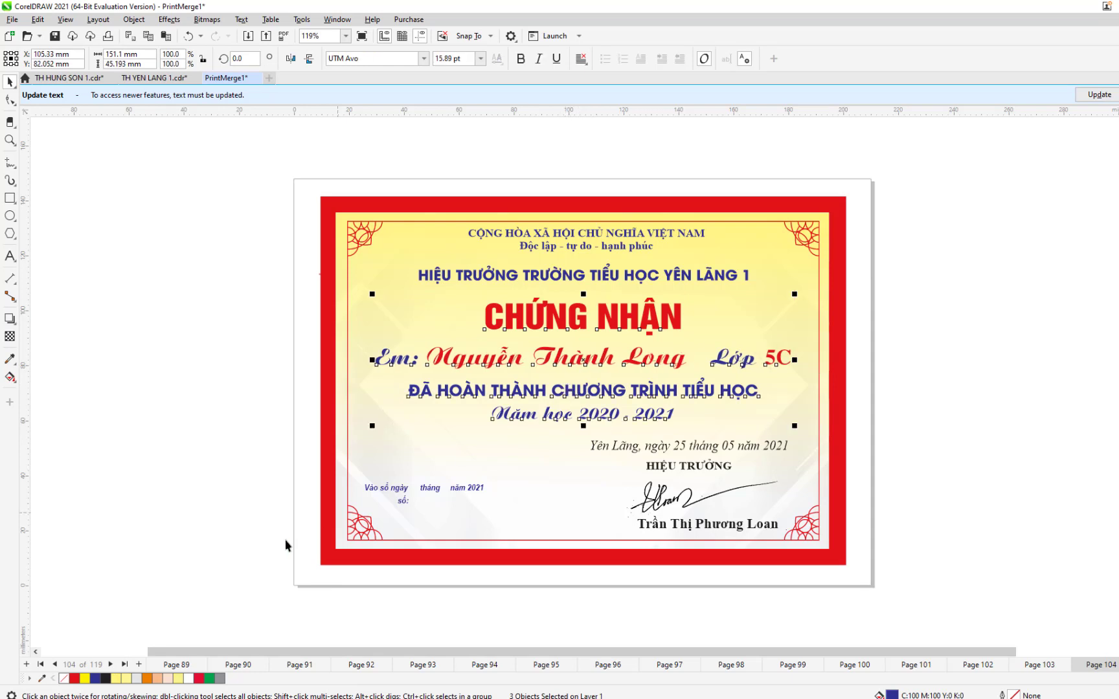
Centre the name line on the CHỨNG NHẬN and ĐÃ HOÀN THÀNH texts on two more pages
click(111, 664)
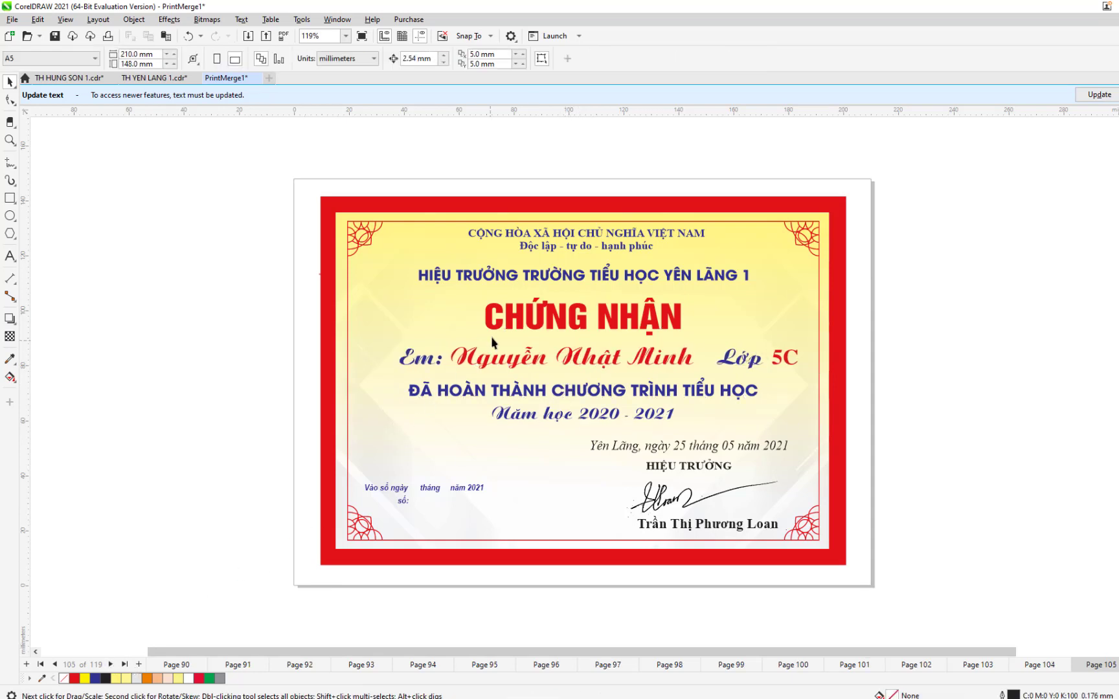
click(513, 331)
shift+click(513, 360)
shift+click(494, 389)
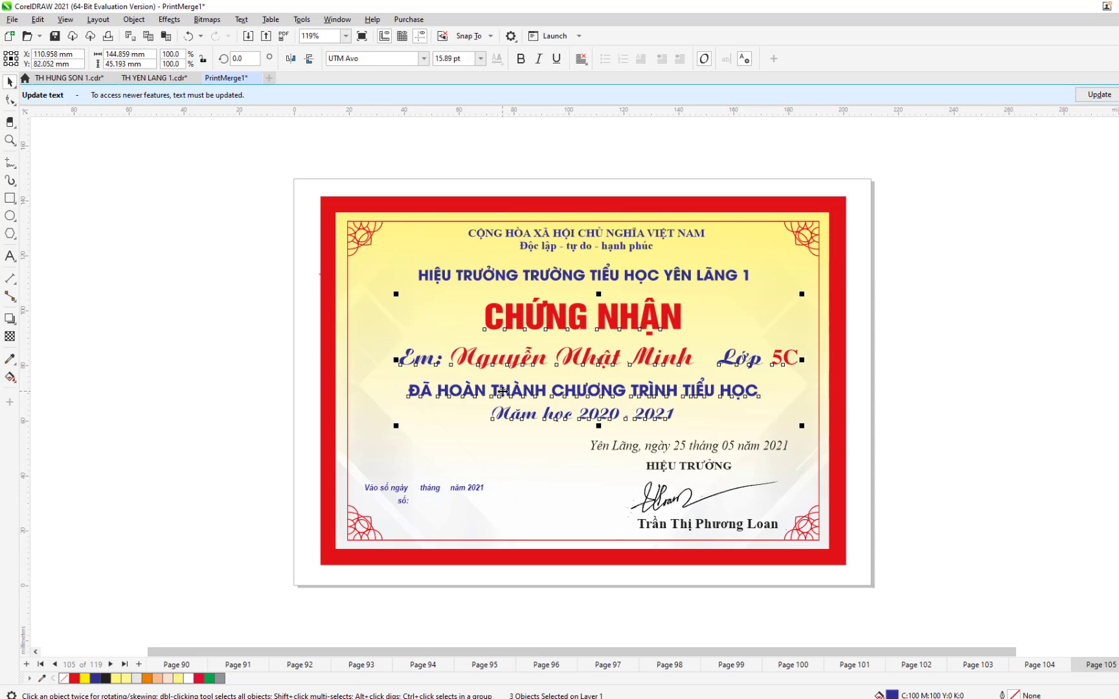
key(c)
click(111, 664)
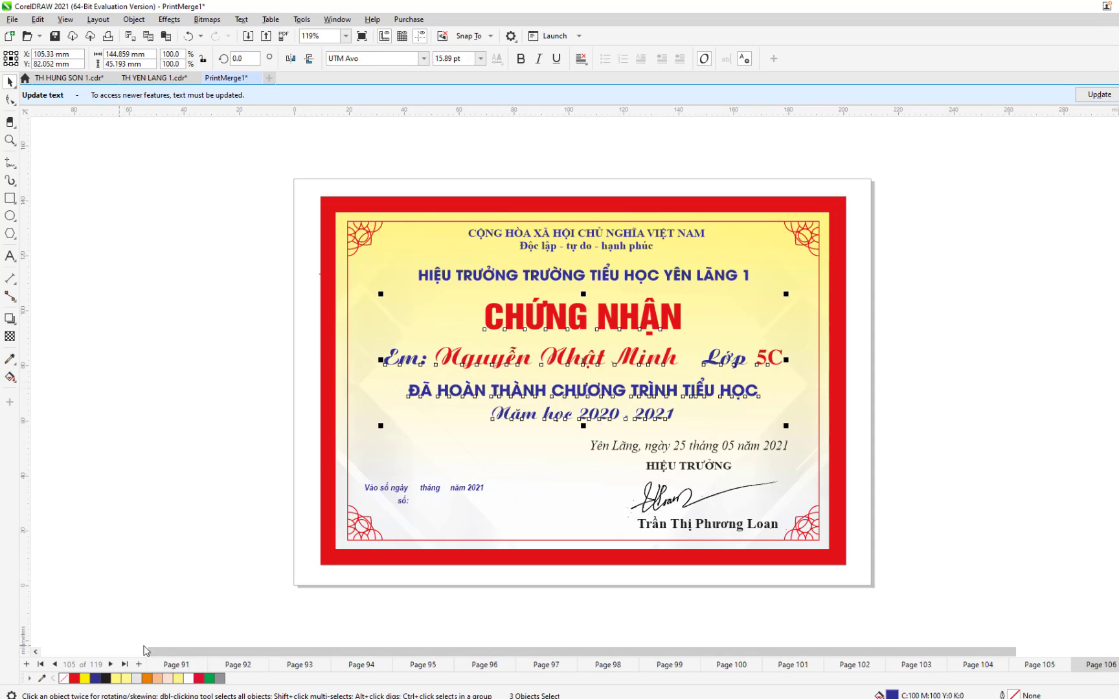
click(536, 327)
shift+click(534, 361)
shift+click(518, 390)
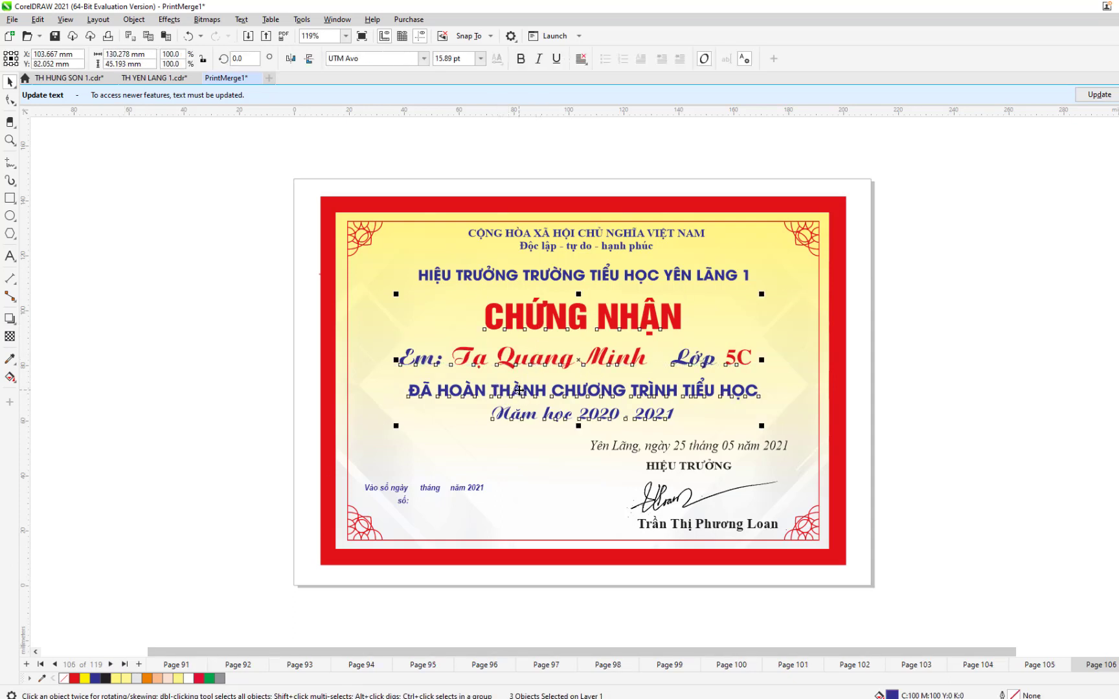
key(c)
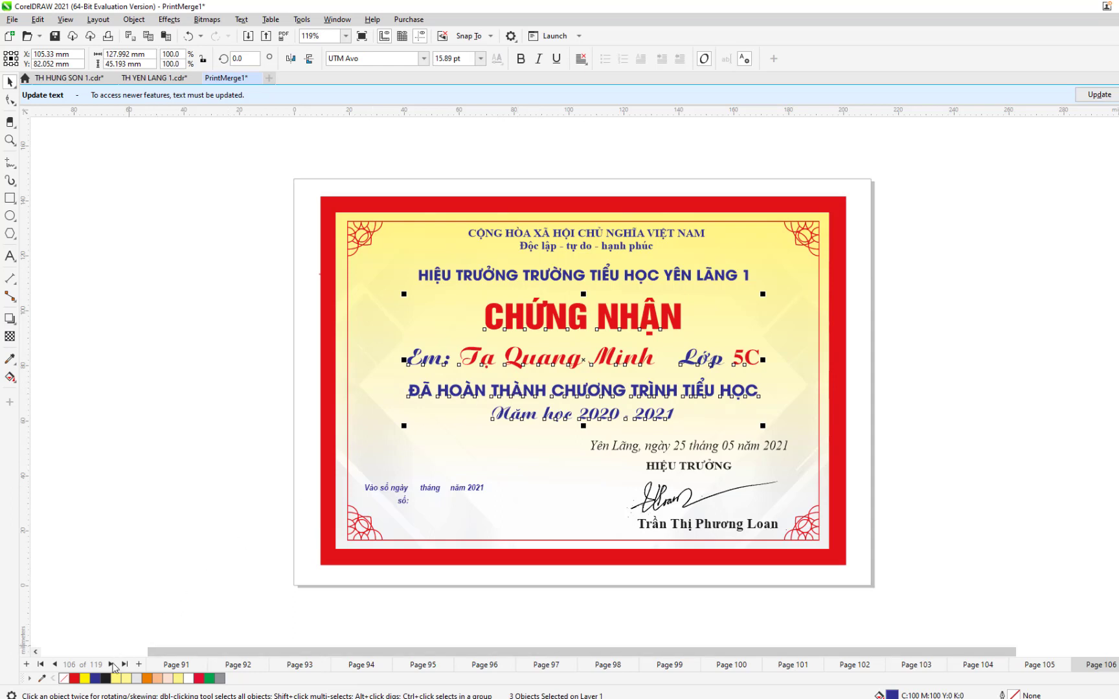
Repeat the three-line selection and centring on the following two certificates
click(111, 665)
click(544, 327)
shift+click(532, 360)
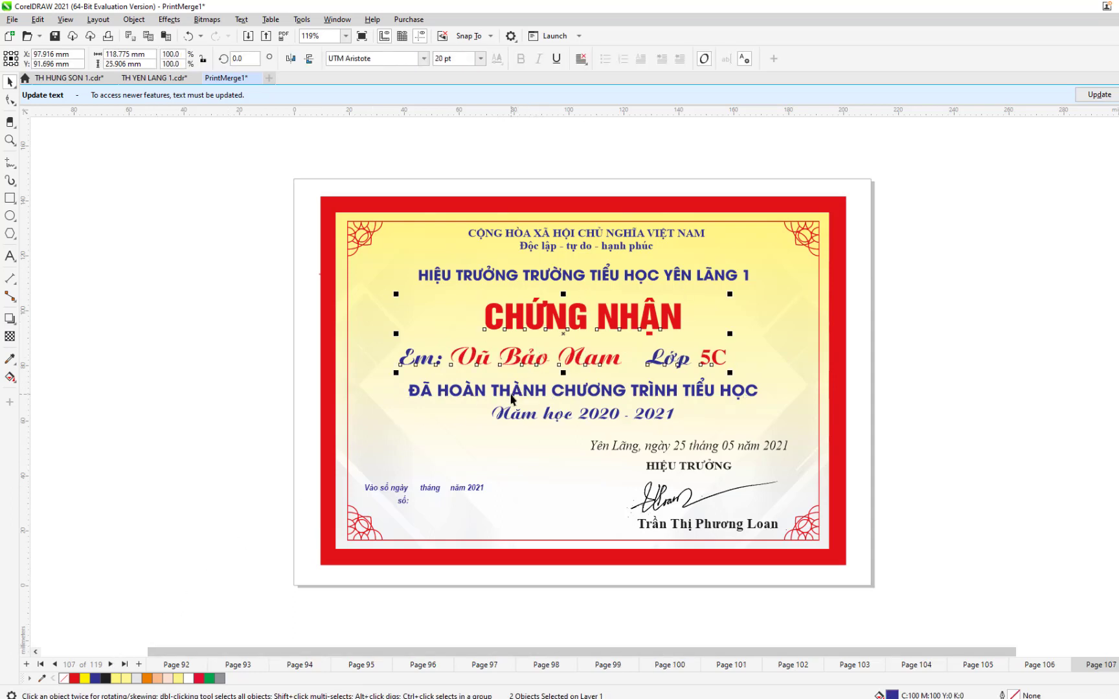
shift+click(514, 389)
key(c)
click(111, 664)
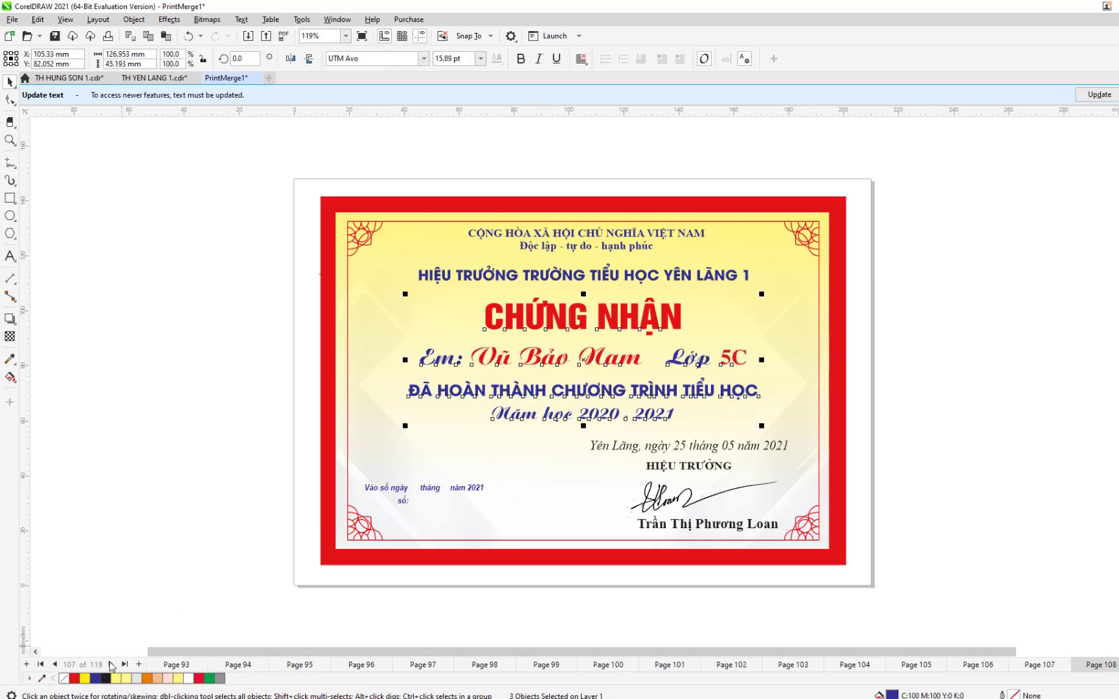
click(511, 315)
shift+click(494, 360)
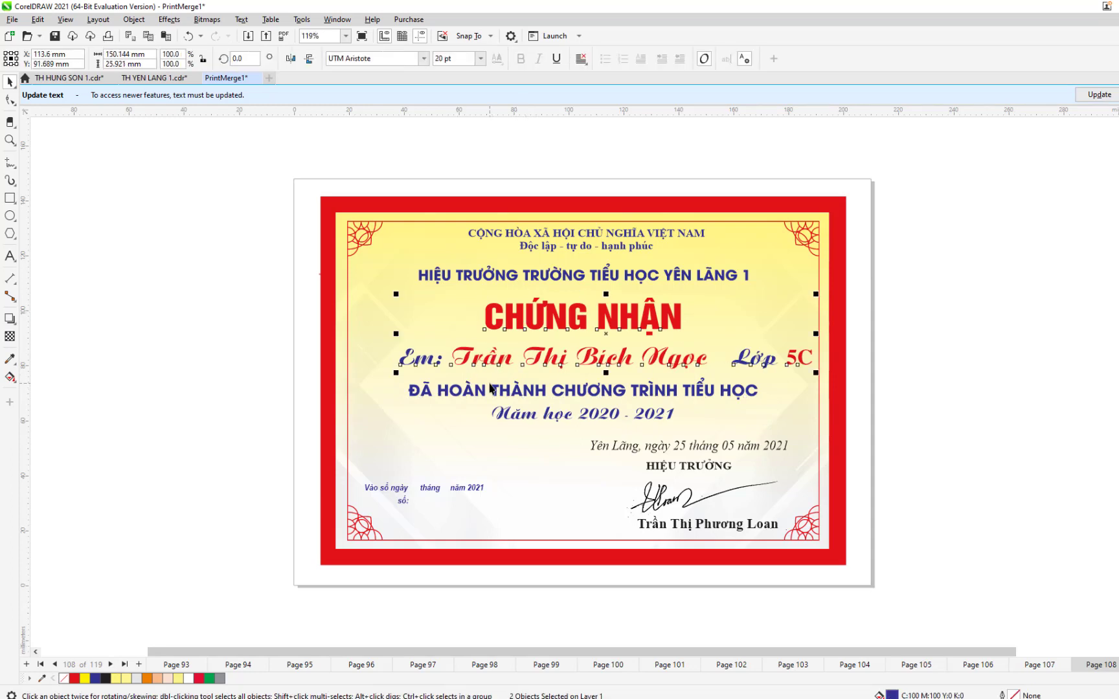
shift+click(490, 384)
shift+click(492, 393)
key(c)
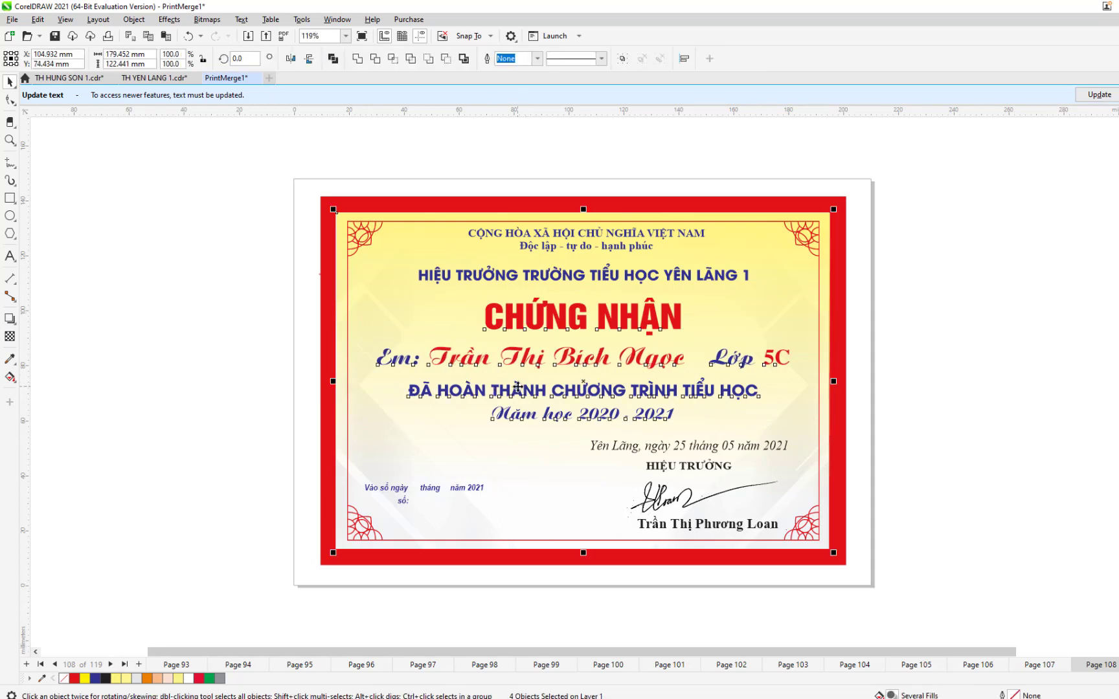
Centre the name line on the next page, then nudge the three texts slightly right on the following page
click(111, 664)
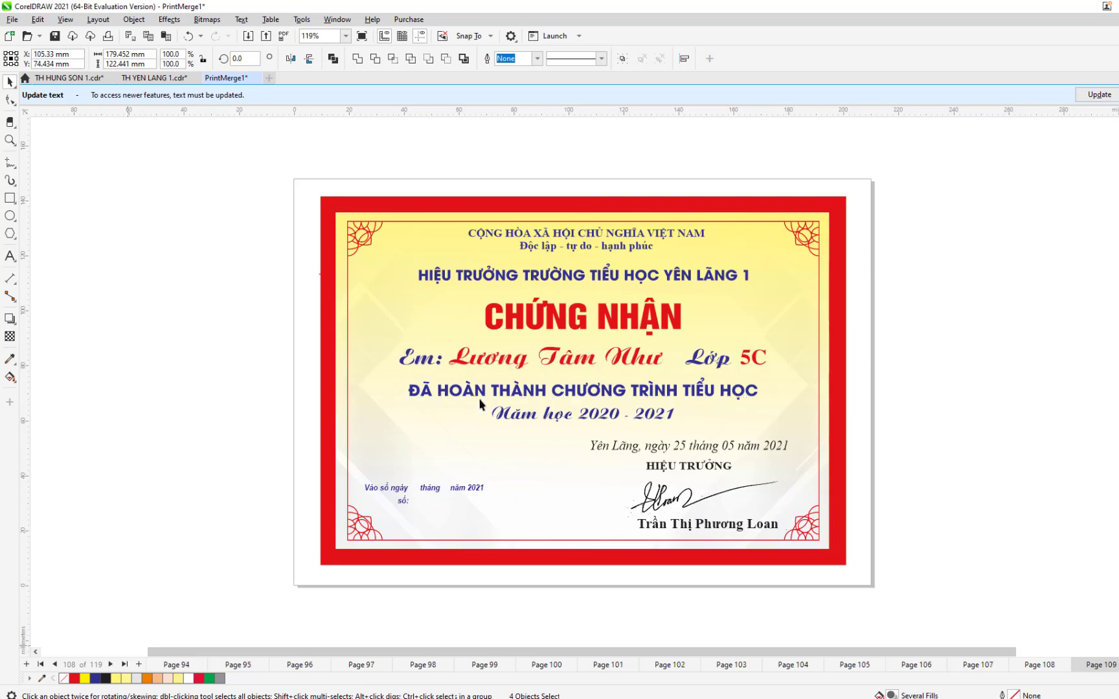
click(531, 324)
shift+click(518, 368)
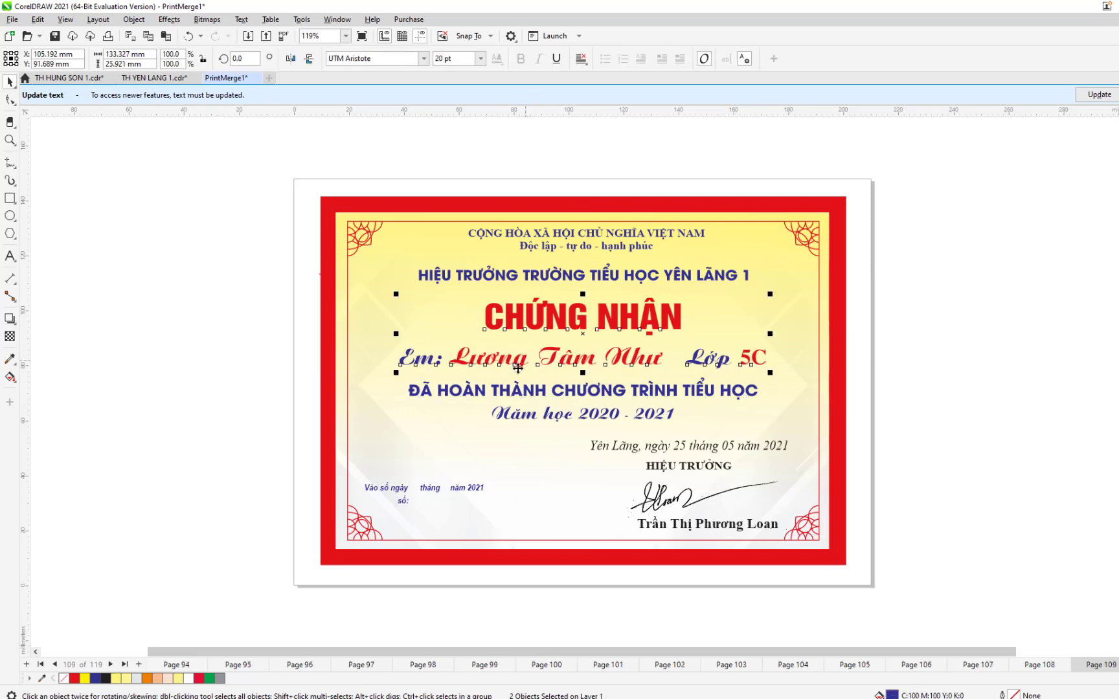
shift+click(504, 404)
key(c)
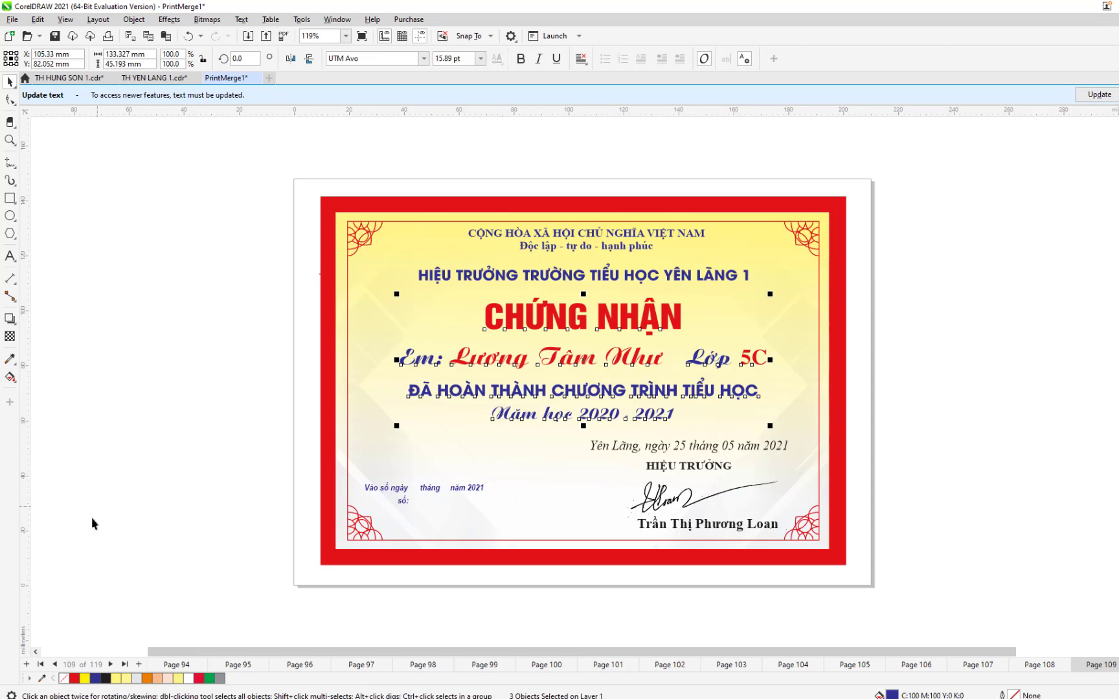
click(110, 664)
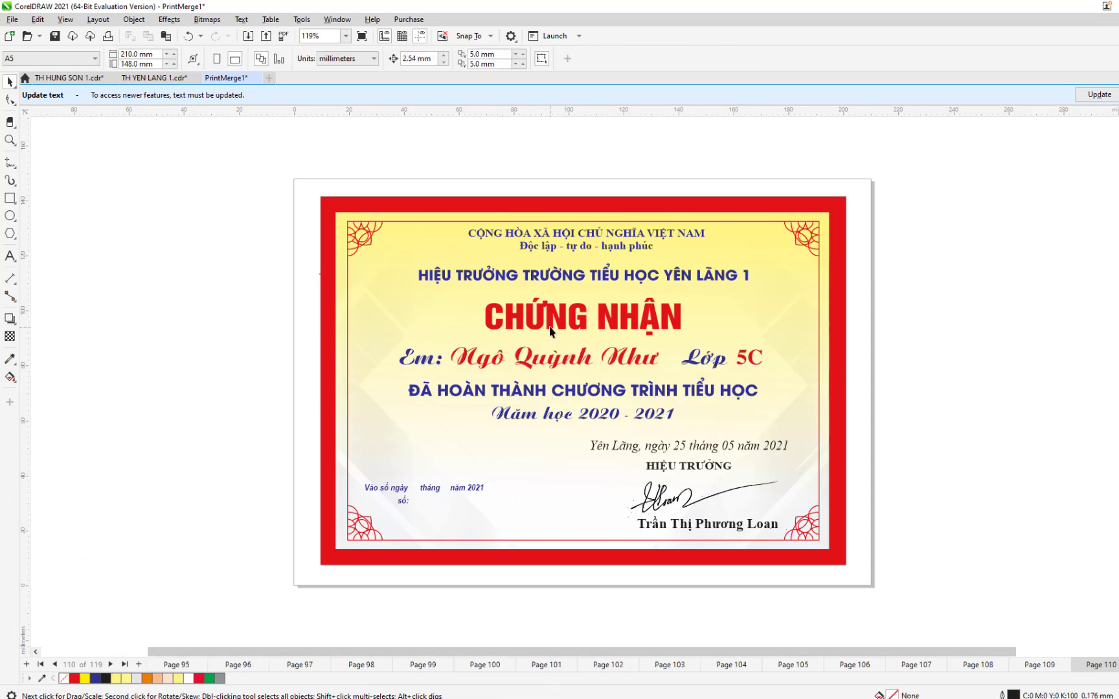
click(554, 321)
shift+click(549, 360)
shift+click(536, 387)
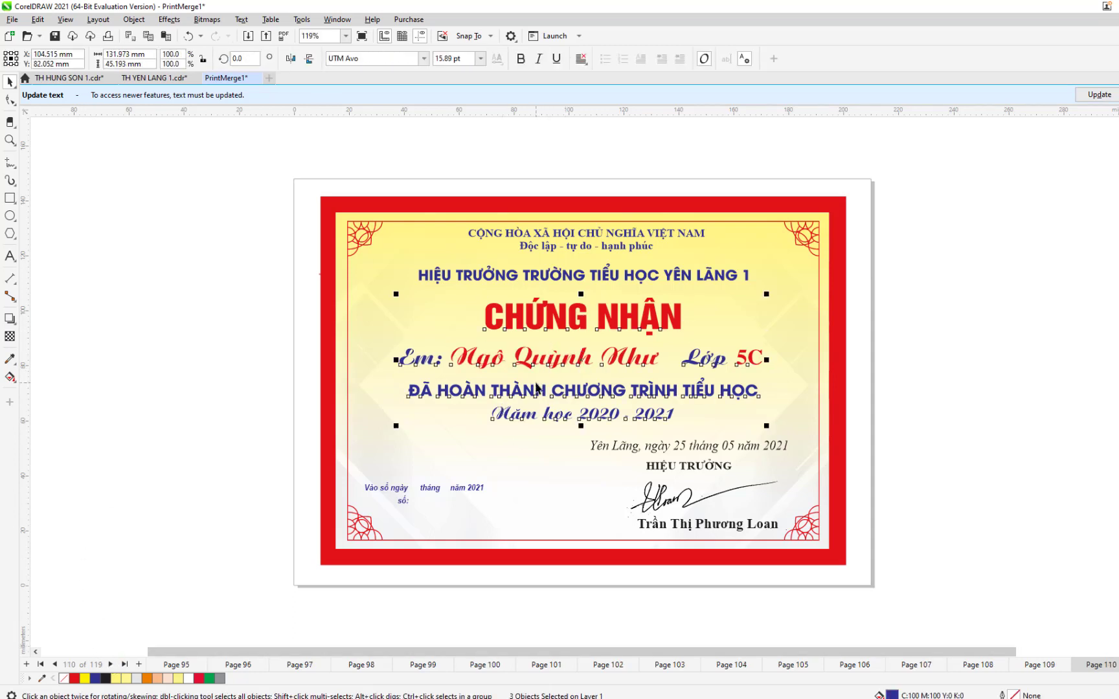
drag(518, 364, 521, 364)
Check the title, name and completion lines on pages 111 and 112
click(111, 664)
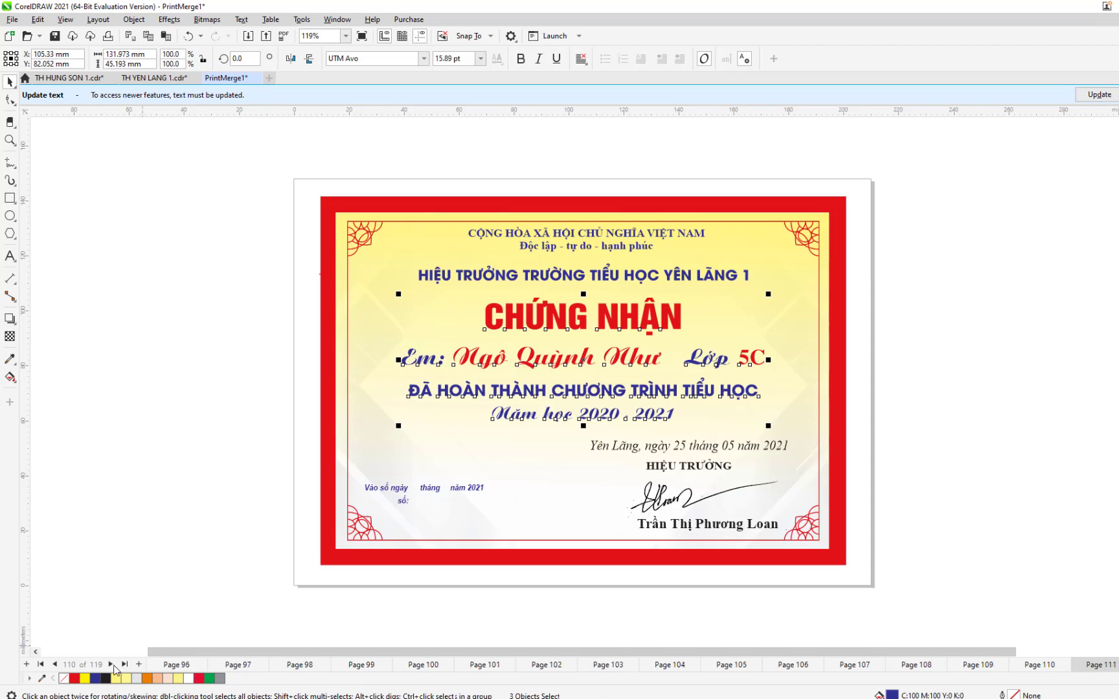
click(532, 368)
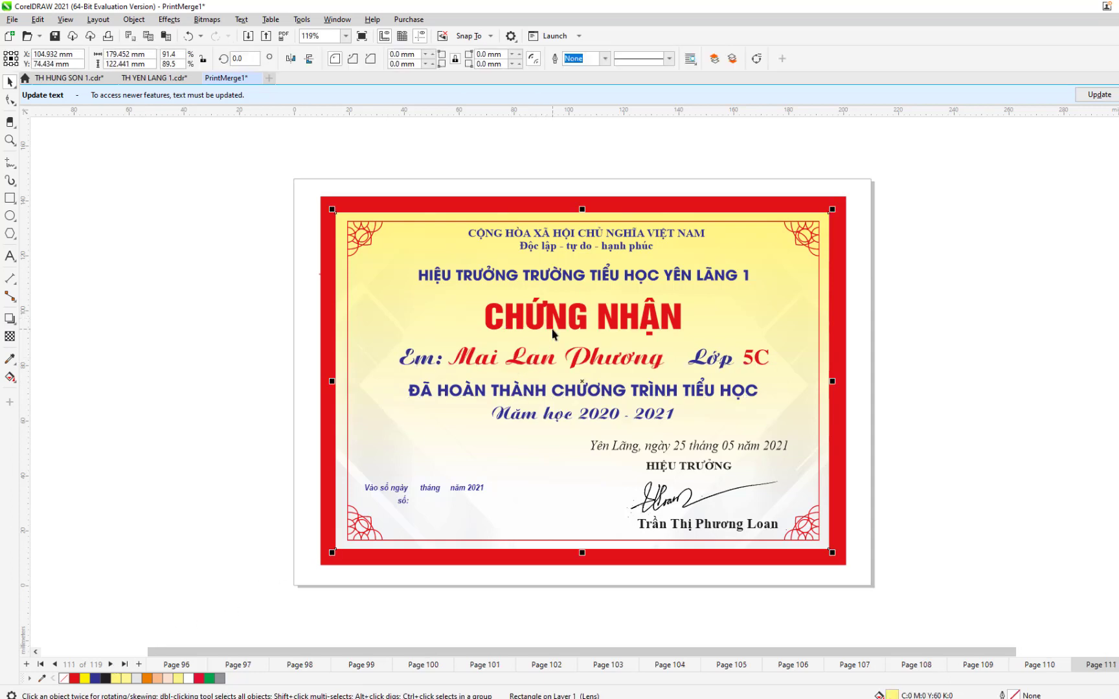
click(552, 333)
shift+click(534, 366)
shift+click(517, 388)
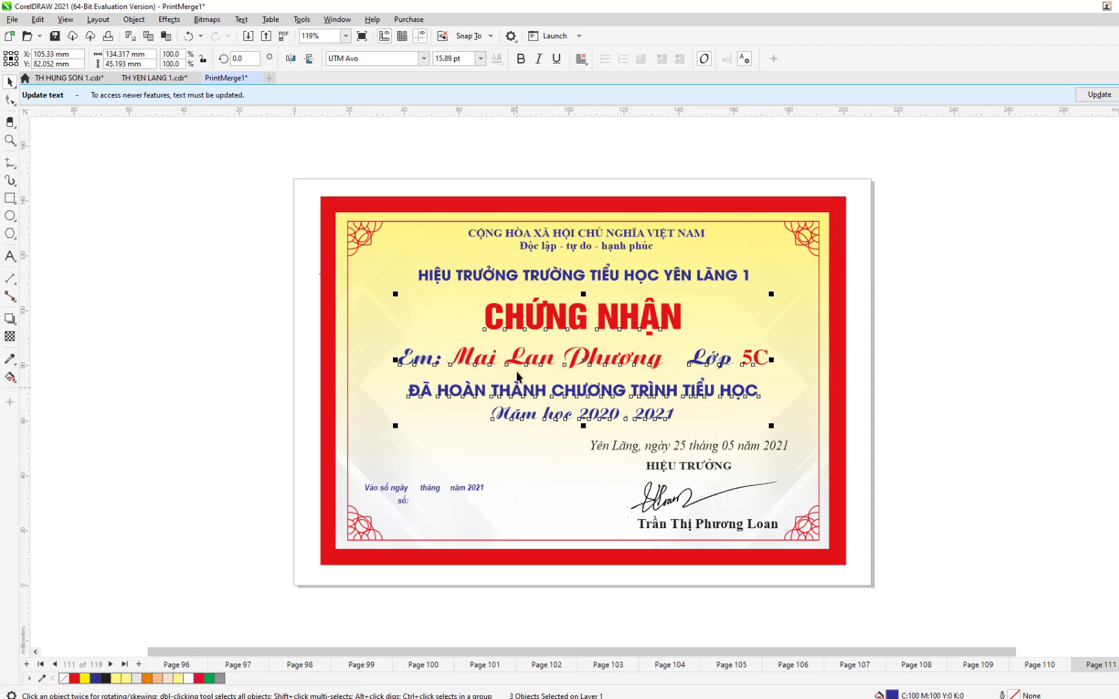
click(109, 664)
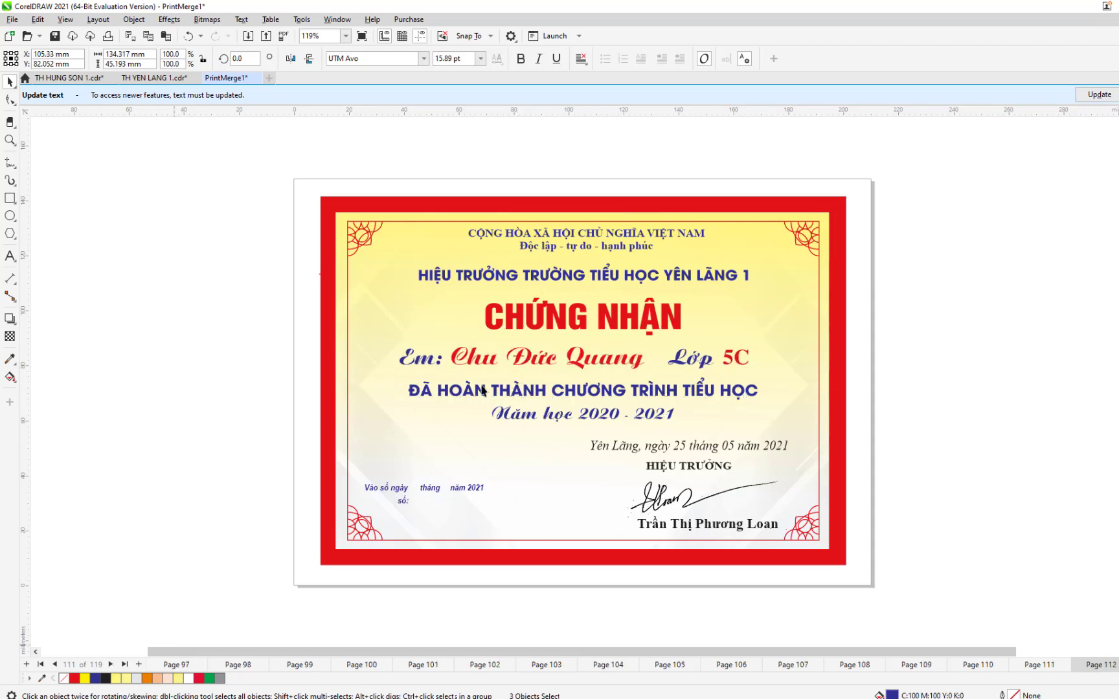
click(546, 334)
shift+click(525, 366)
shift+click(519, 389)
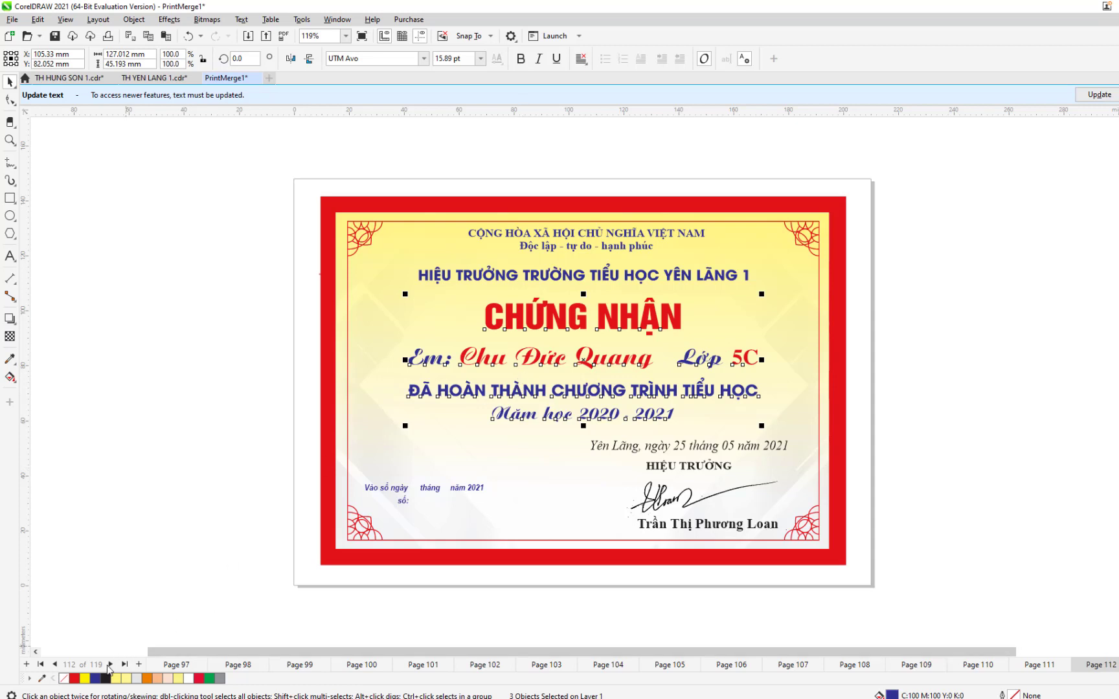
Review the title, name and ĐÃ HOÀN THÀNH lines on pages 113 and 114
click(109, 665)
click(565, 315)
shift+click(538, 358)
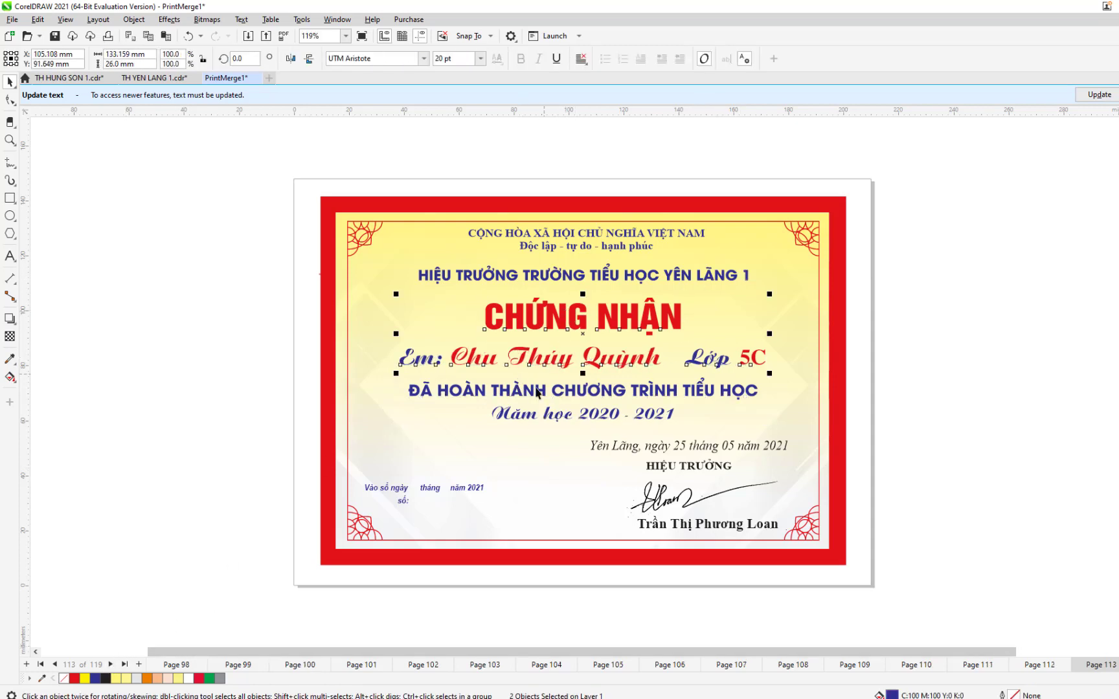
shift+click(537, 389)
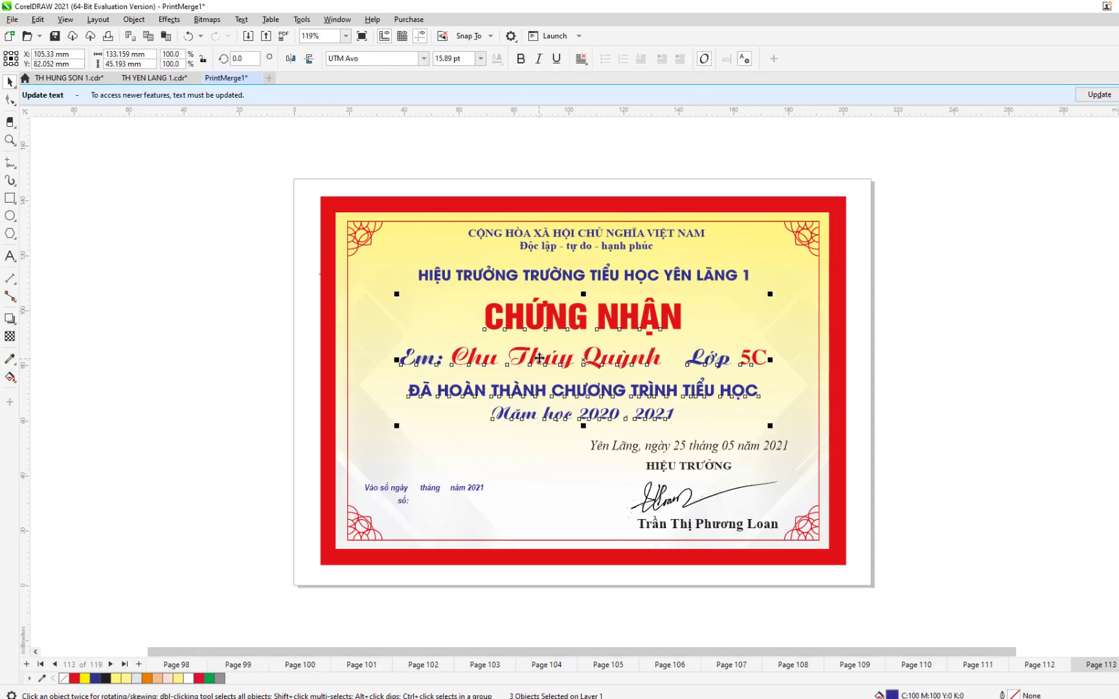
click(110, 664)
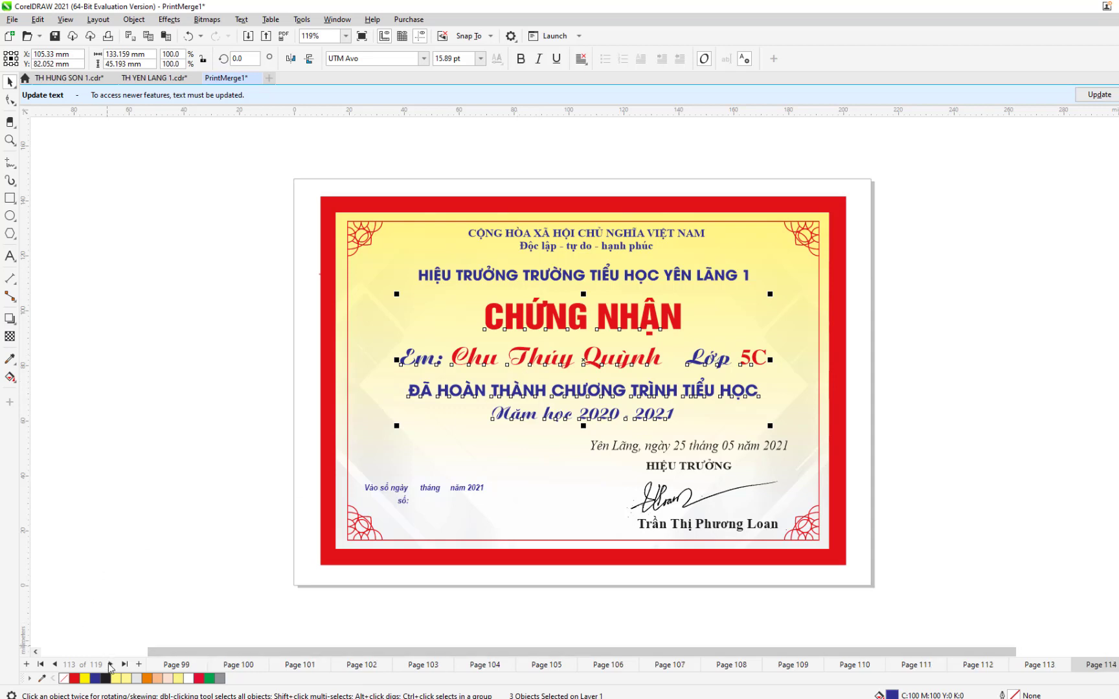
click(522, 322)
shift+click(528, 362)
shift+click(522, 389)
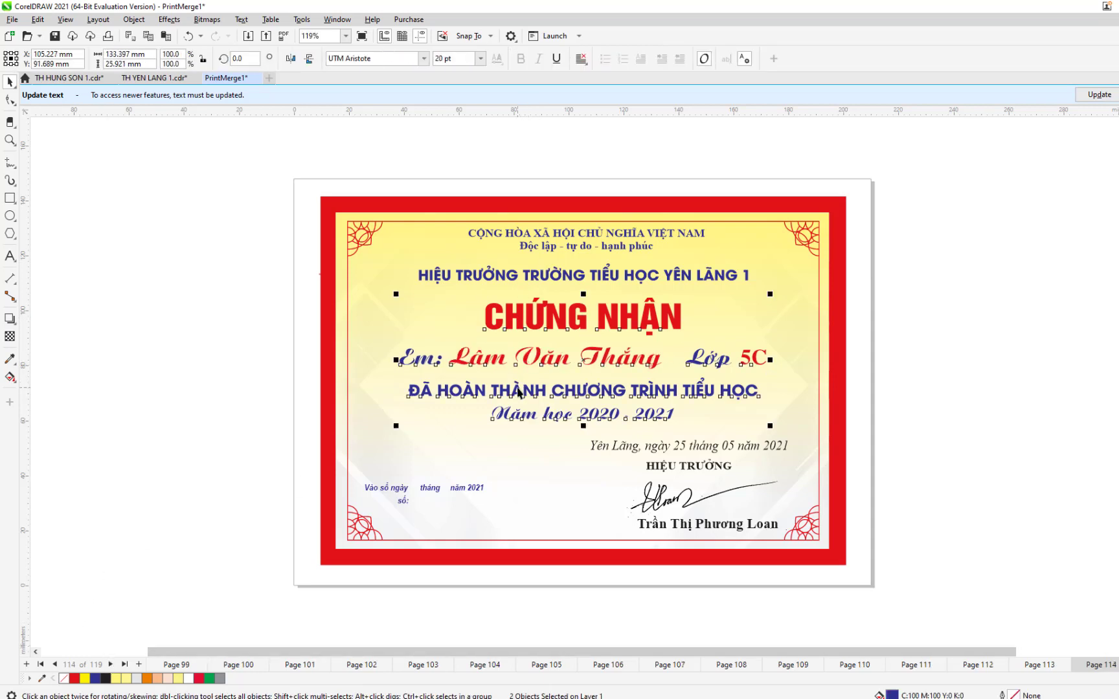
Review pages 115 and 116, then advance to page 117
click(111, 665)
click(550, 327)
shift+click(553, 360)
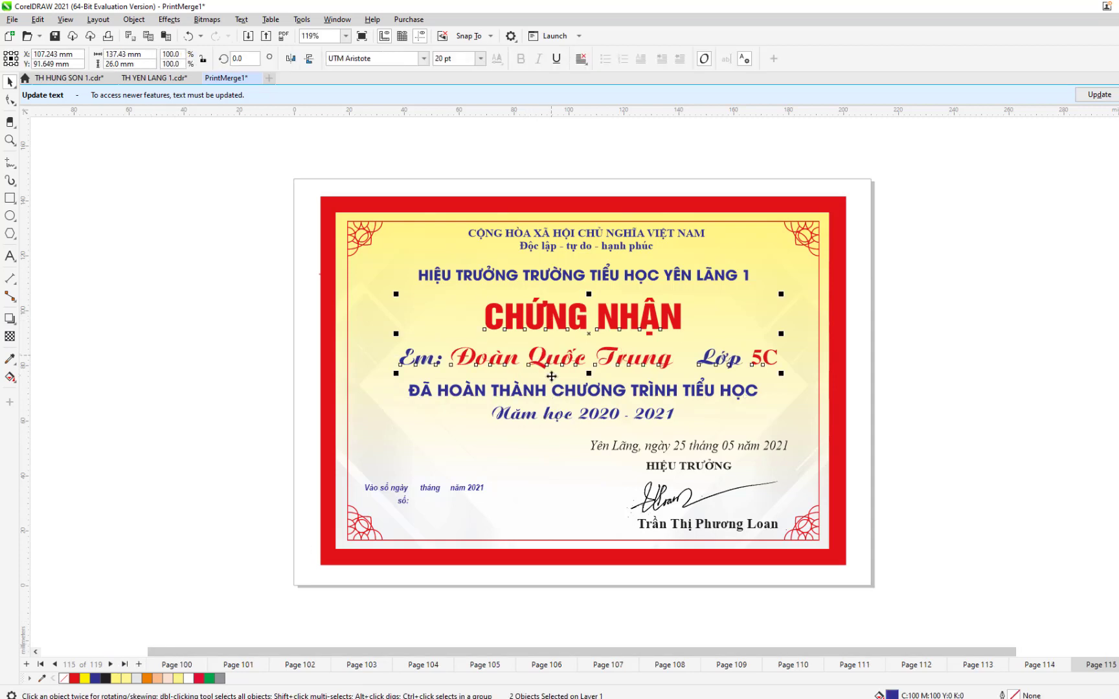
shift+click(547, 392)
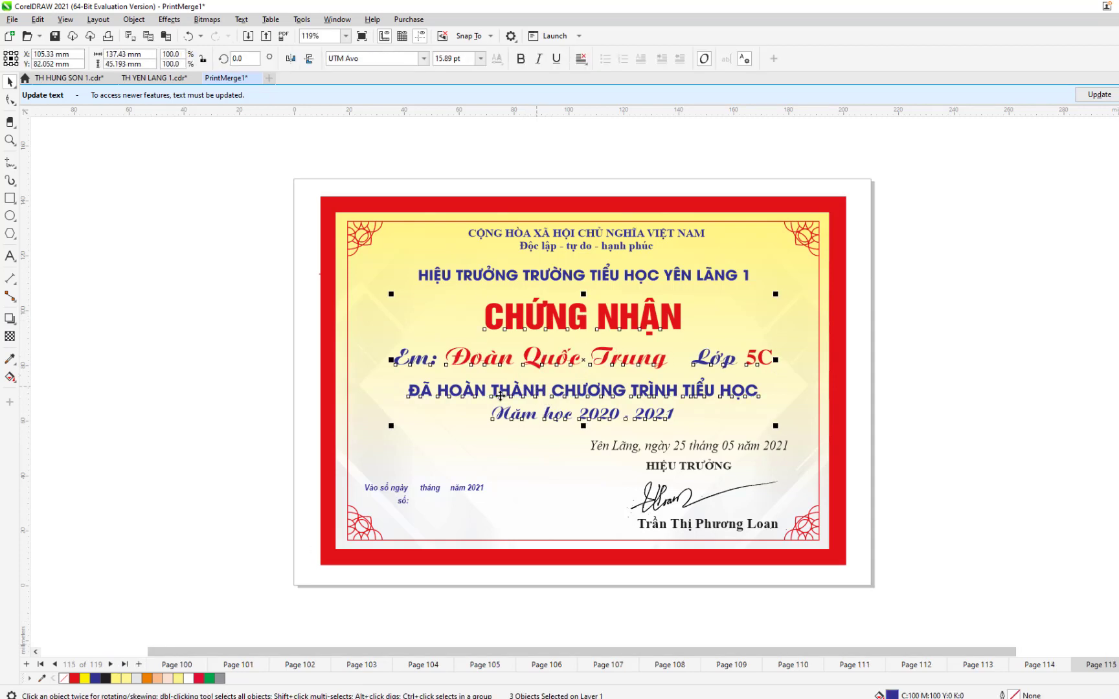
click(112, 665)
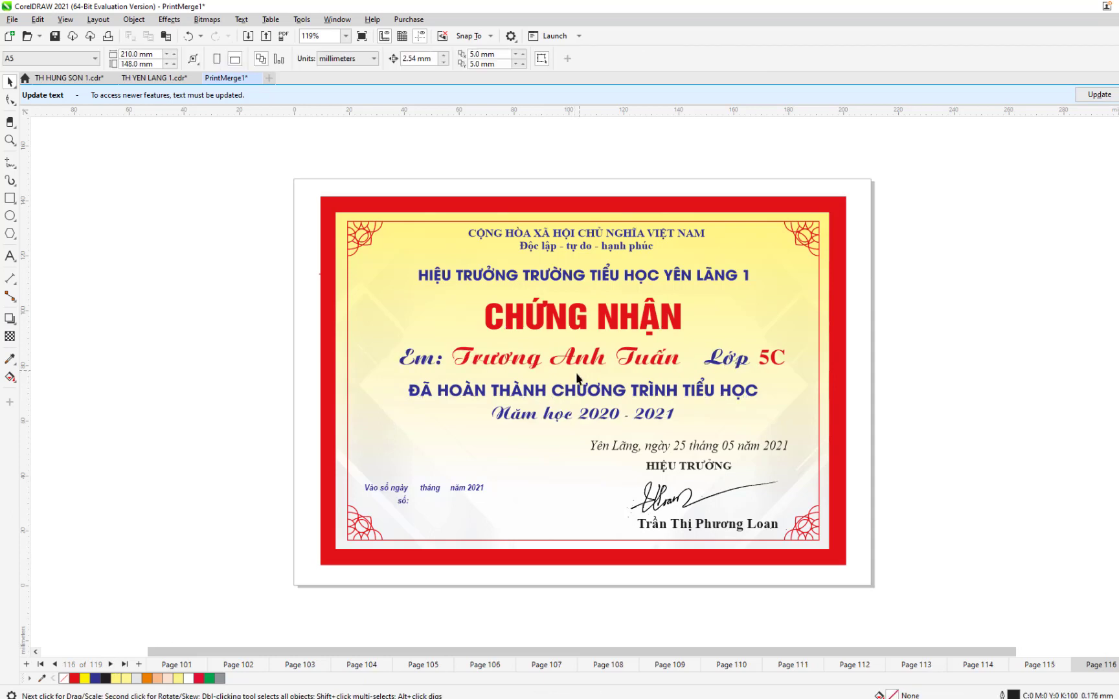
click(543, 325)
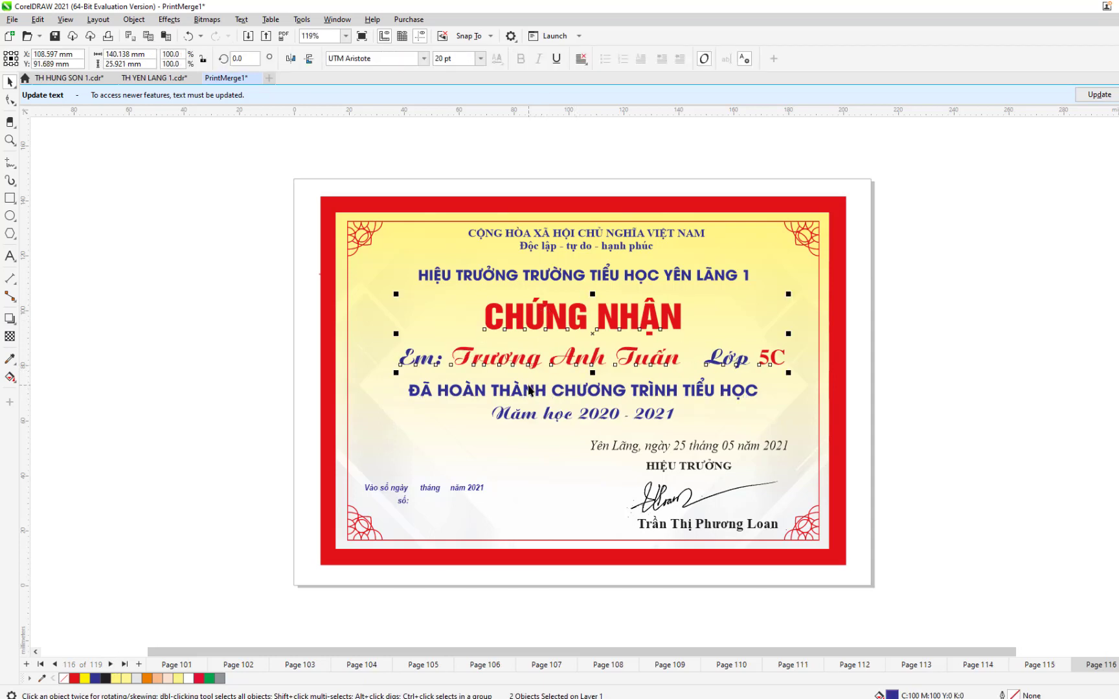
click(111, 665)
Insert the Nội dung field and merge the Hùng Sơn template into a new 91-page document, then view page 2
click(540, 334)
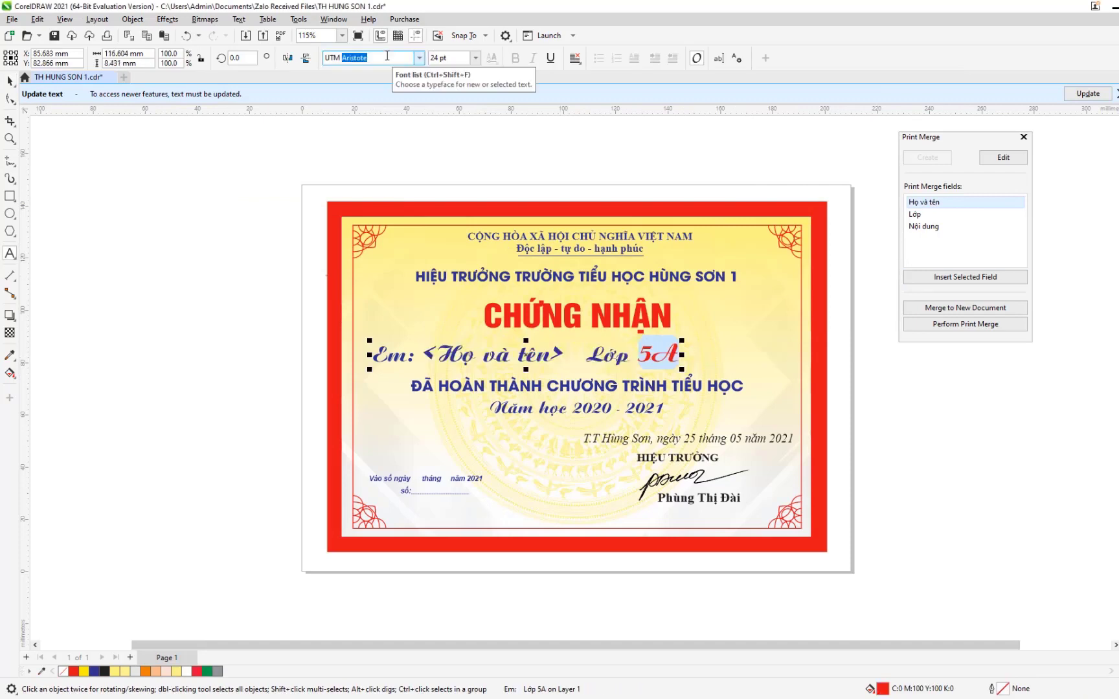
click(923, 226)
click(949, 277)
click(945, 315)
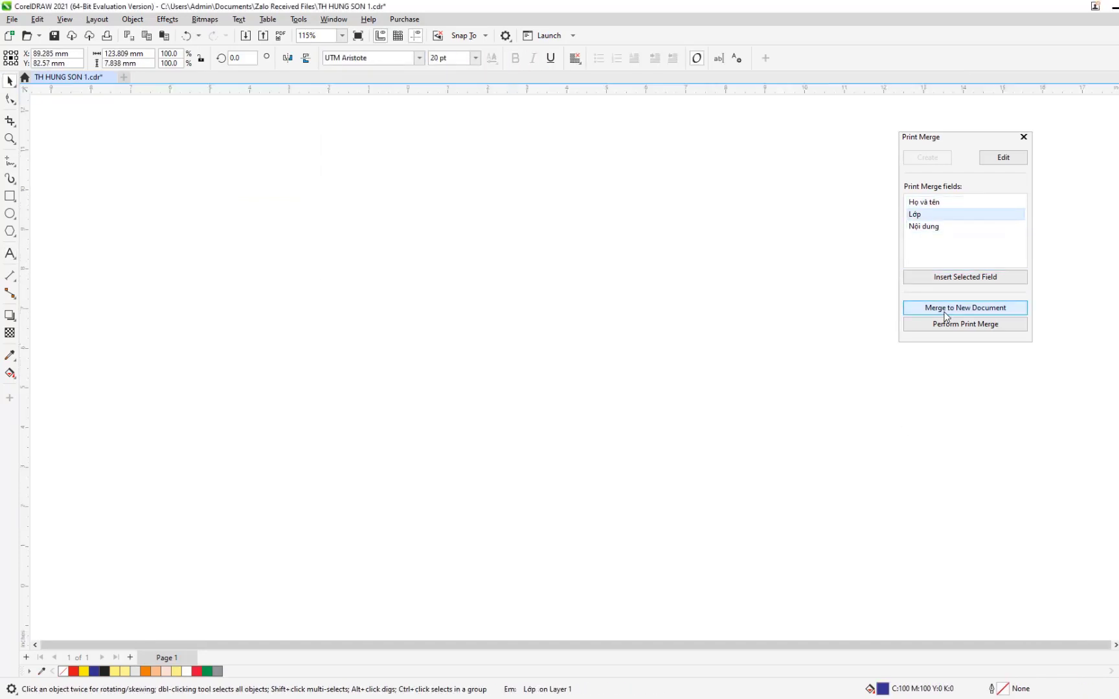
click(213, 659)
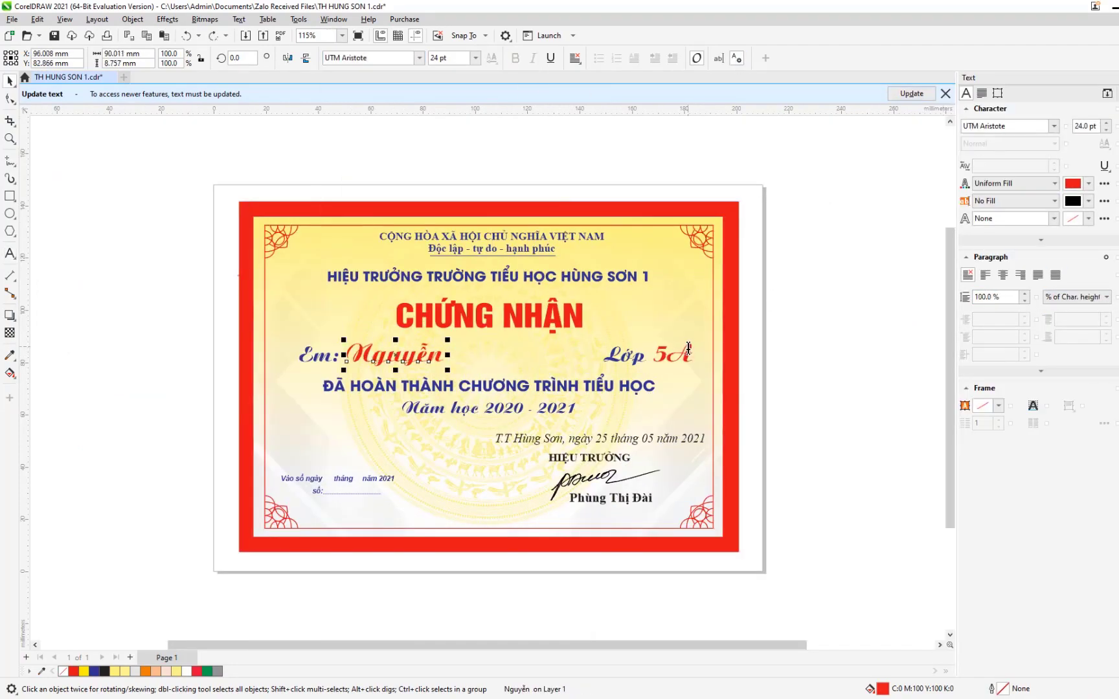
click(546, 362)
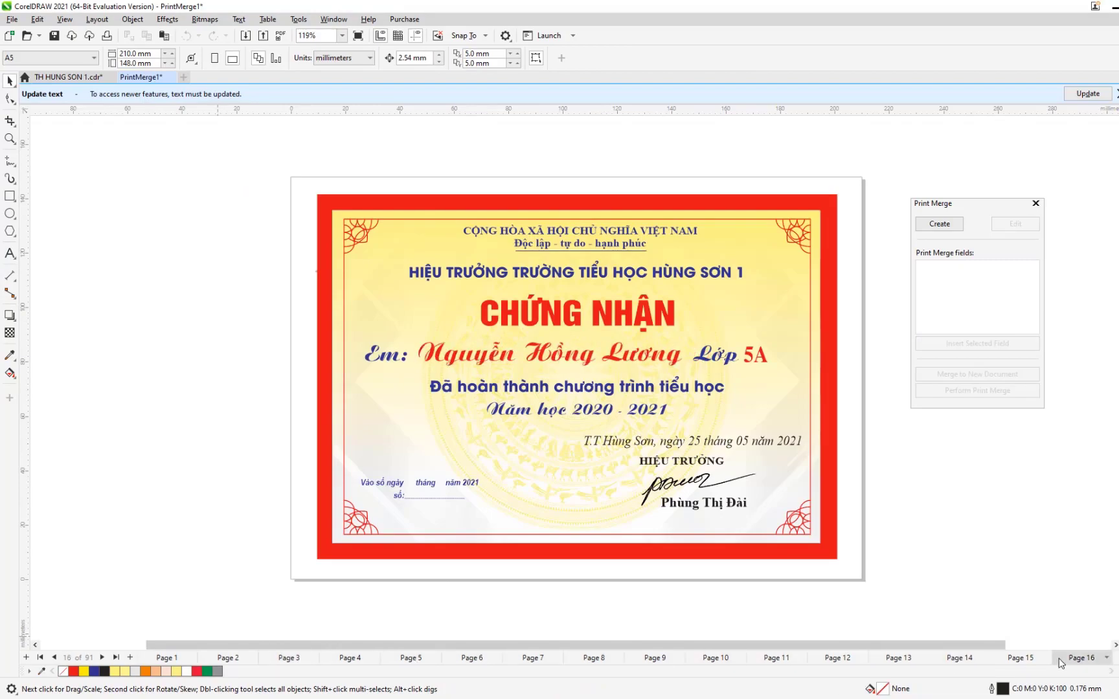
Return to page 81, finish Print Merge setup with the name and Lớp fields, and merge again
click(795, 657)
click(517, 658)
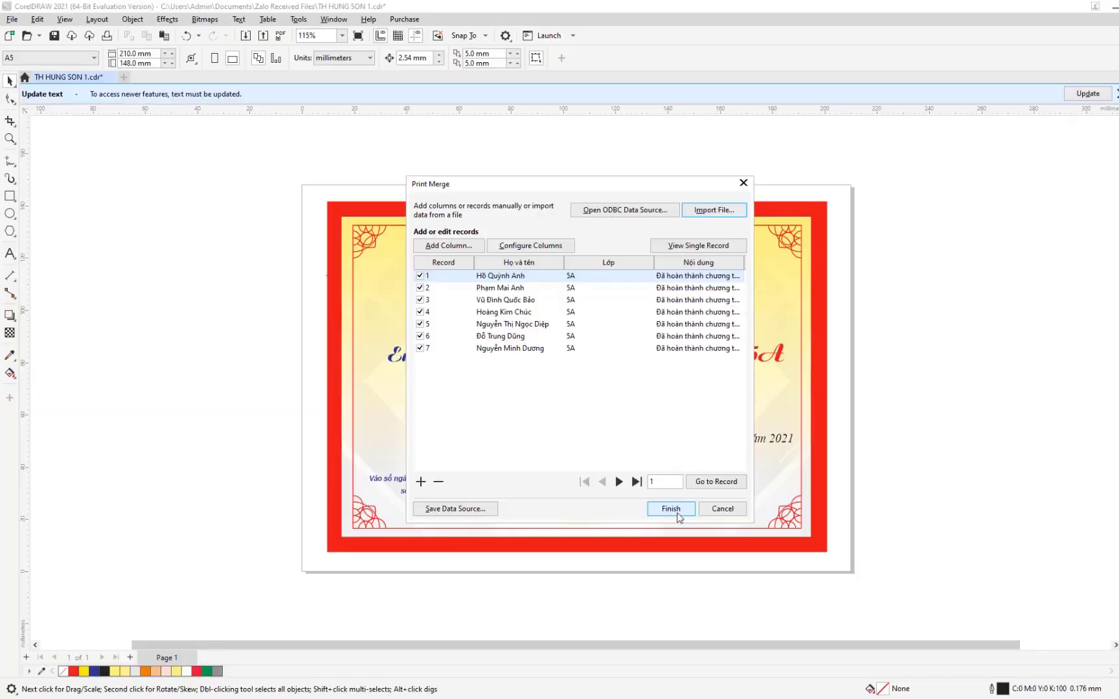
click(678, 514)
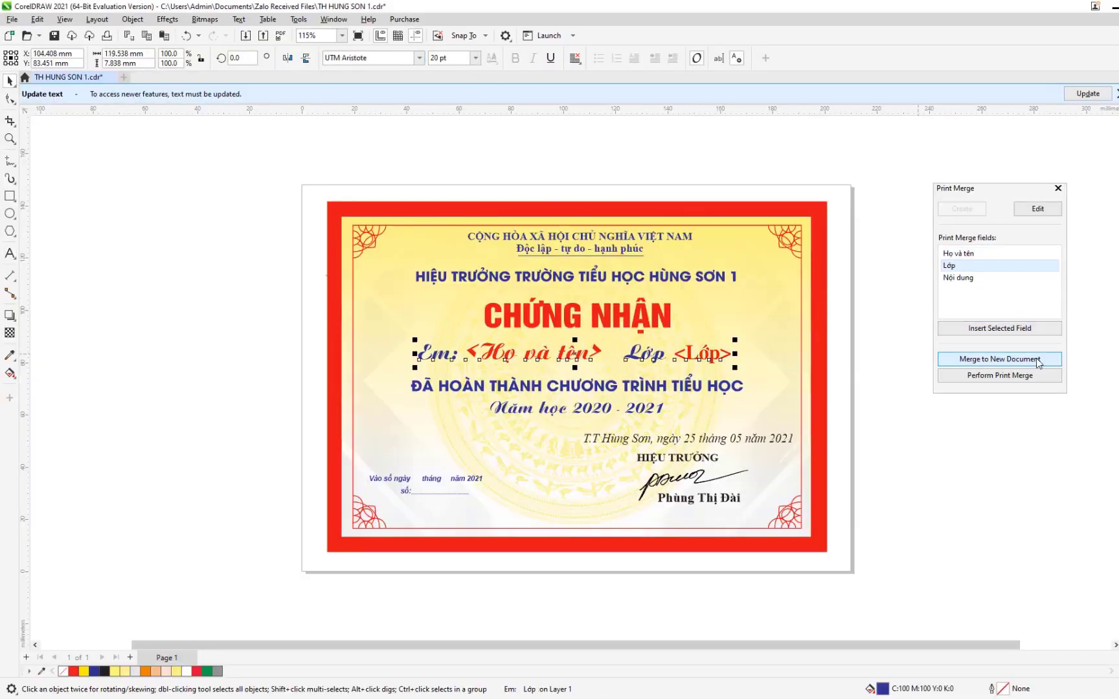
click(1038, 360)
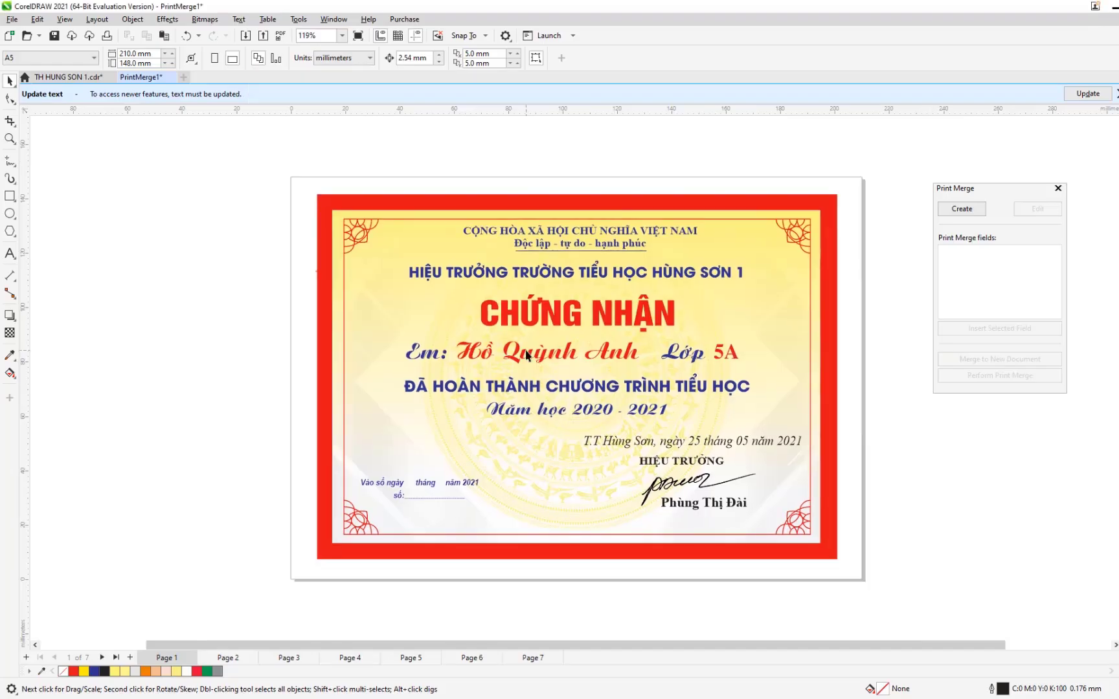
Page forward through the merged CorelDRAW certificates to page 4
key(Page_Down)
key(Page_Down)
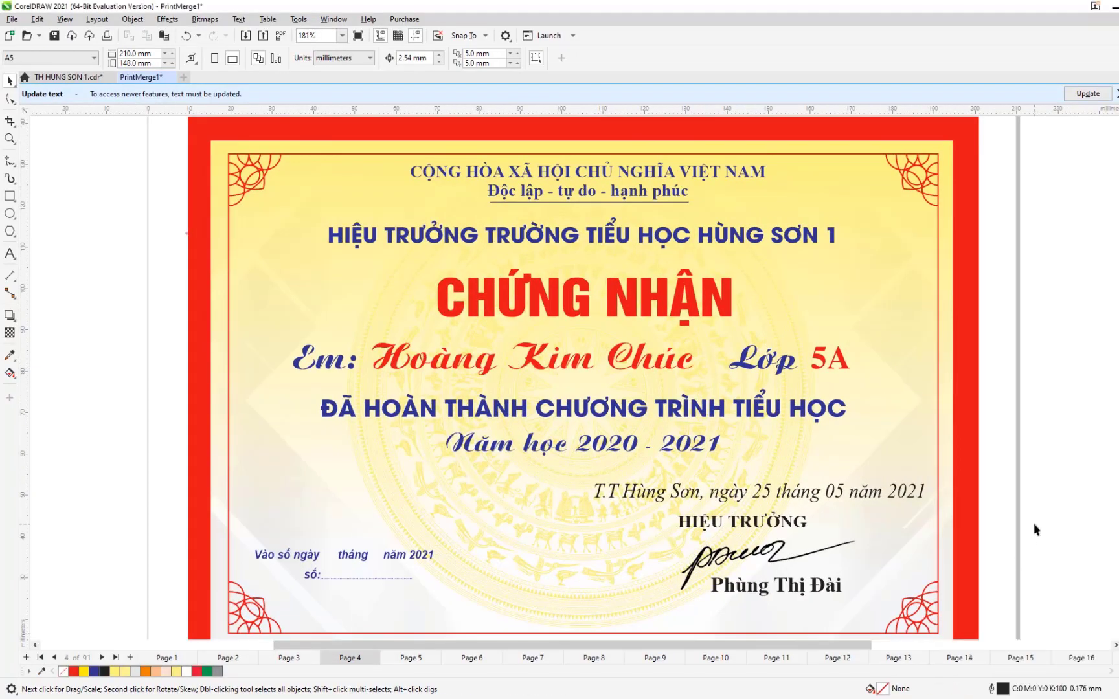
Step forward through the merged certificates with Page Down and the next-page arrow
key(Page_Down)
key(Page_Down)
key(Page_Down)
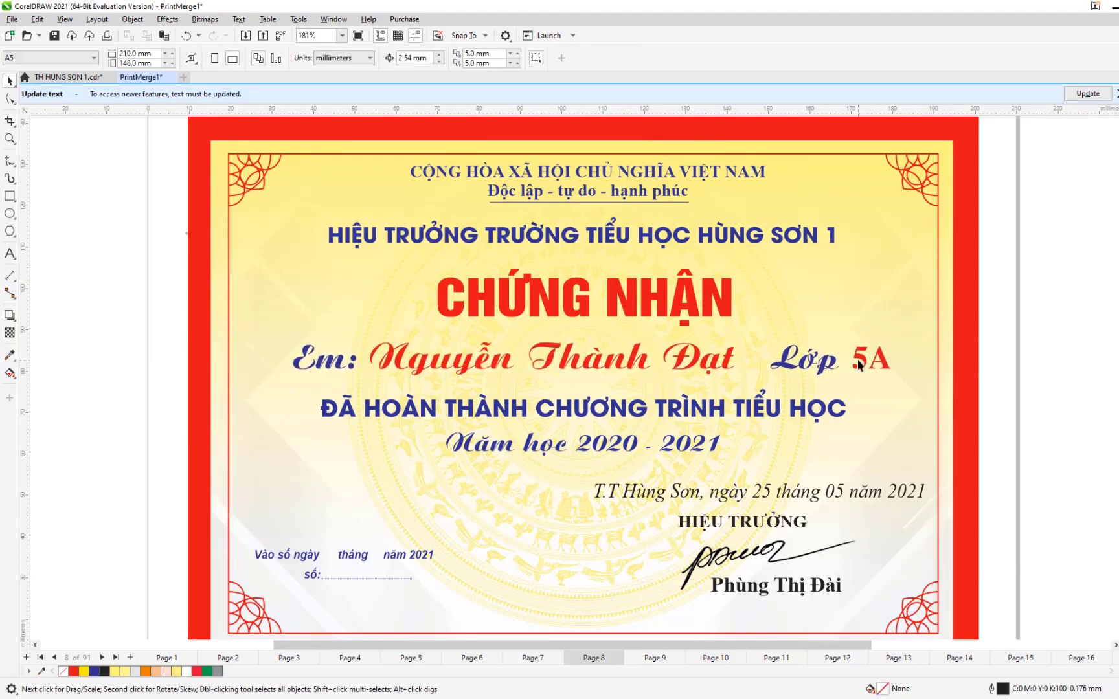
key(Page_Down)
key(Page_Down)
key(Page_Down)
key(Page_Down)
key(Page_Down)
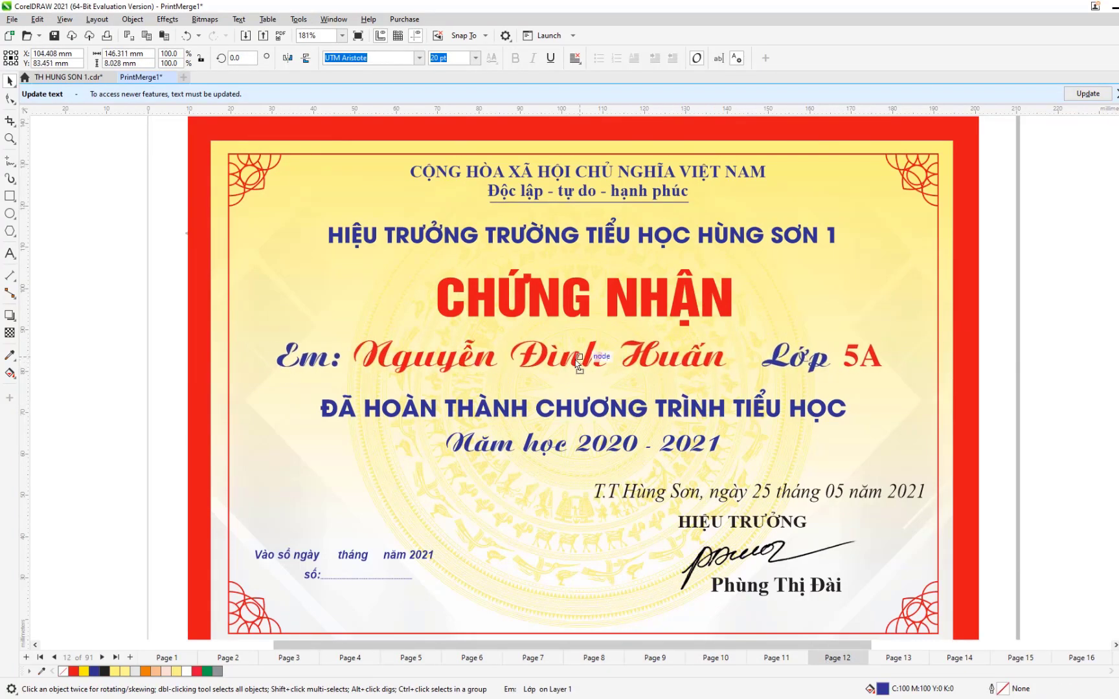
key(Page_Down)
click(101, 657)
click(101, 657)
click(102, 657)
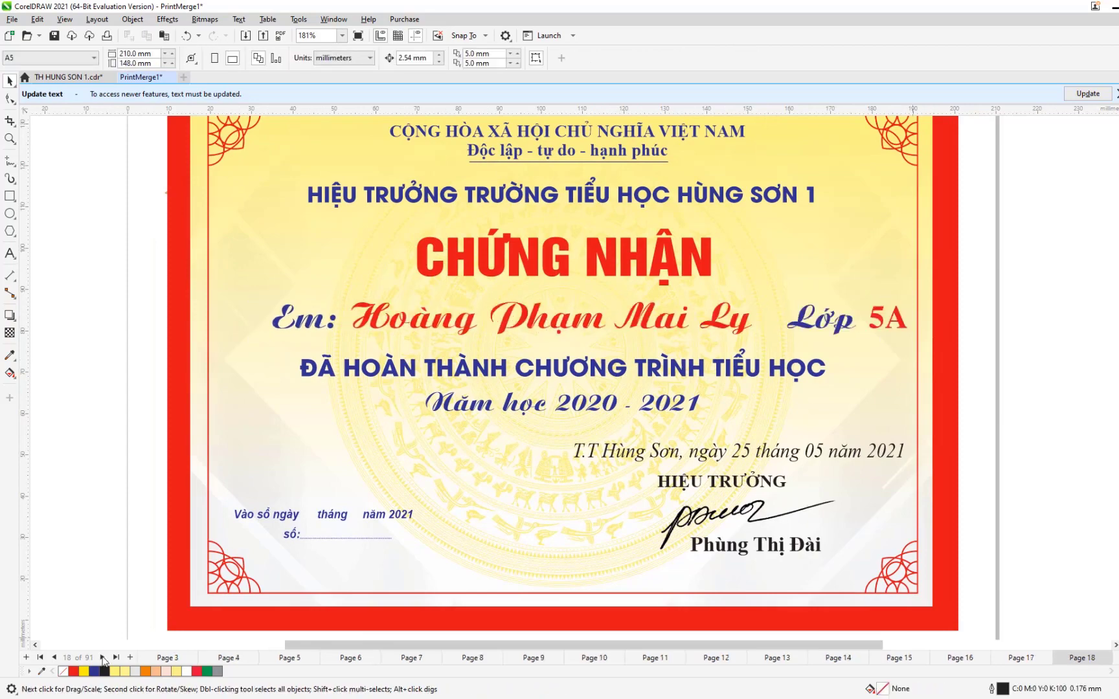
click(101, 657)
click(102, 657)
click(101, 657)
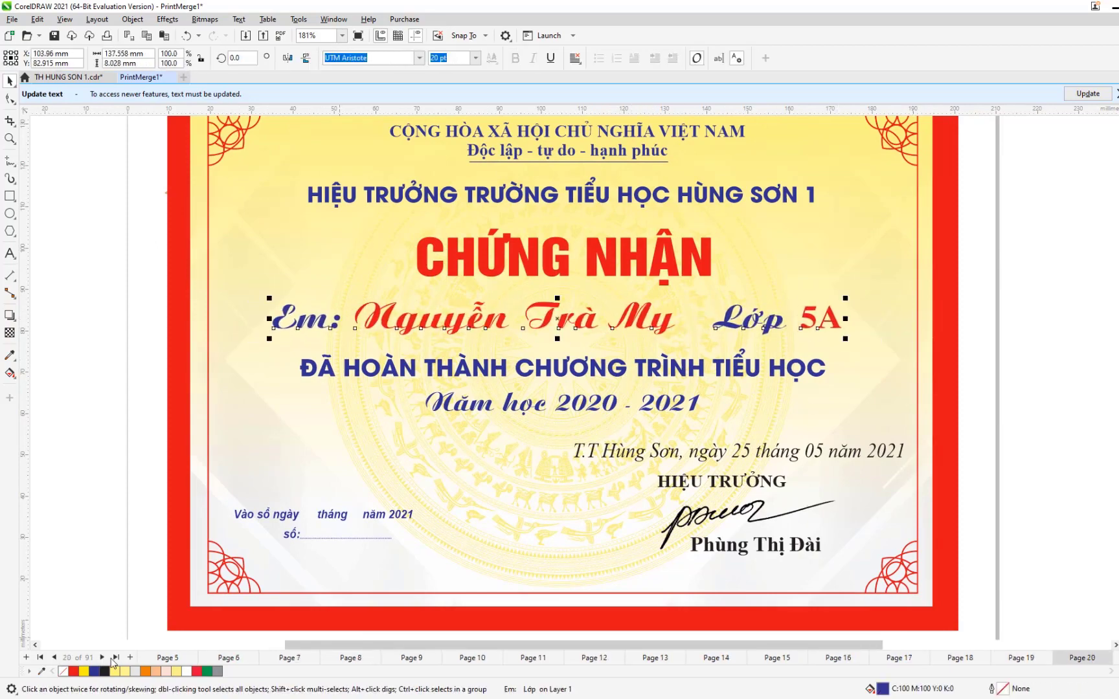
click(102, 658)
click(101, 657)
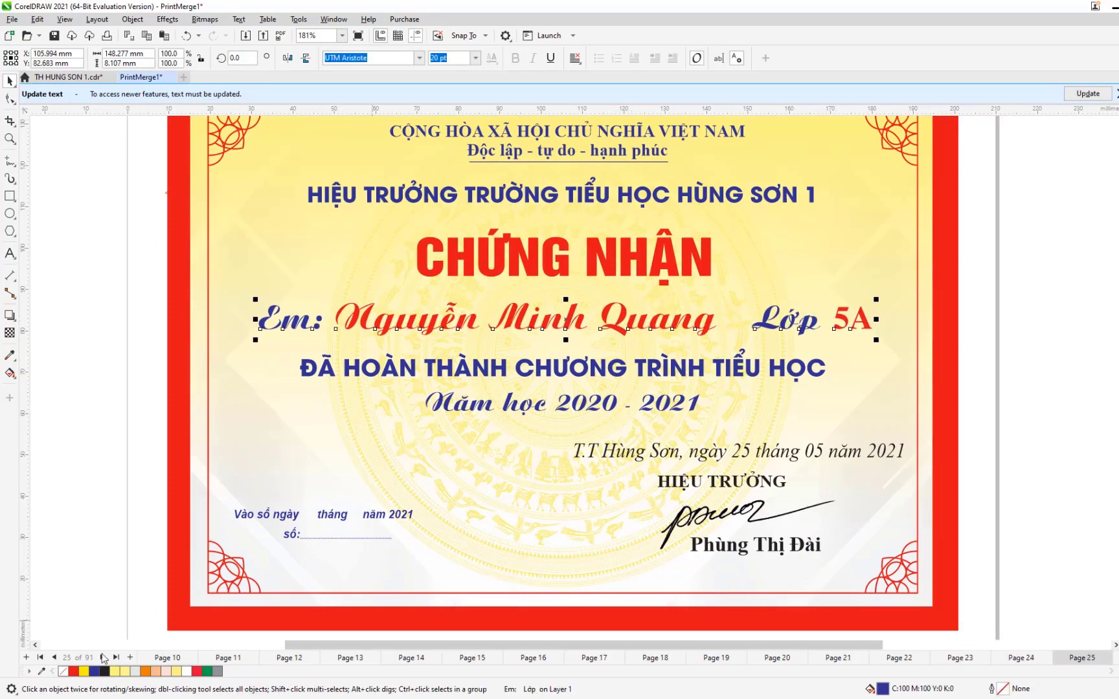
Continue paging past page 51, selecting a name line there to check its width
key(Page_Down)
key(Page_Down)
key(Page_Down)
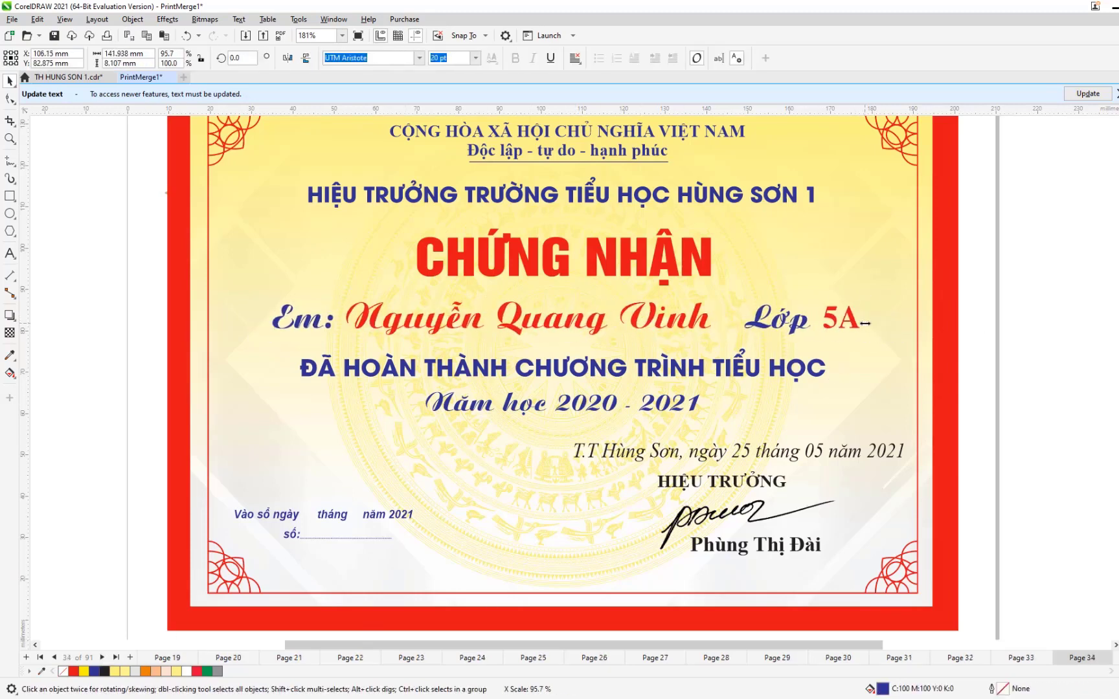
key(Page_Down)
key(Page_Down)
key(Page_Down)
key(Page_Down)
key(Page_Down)
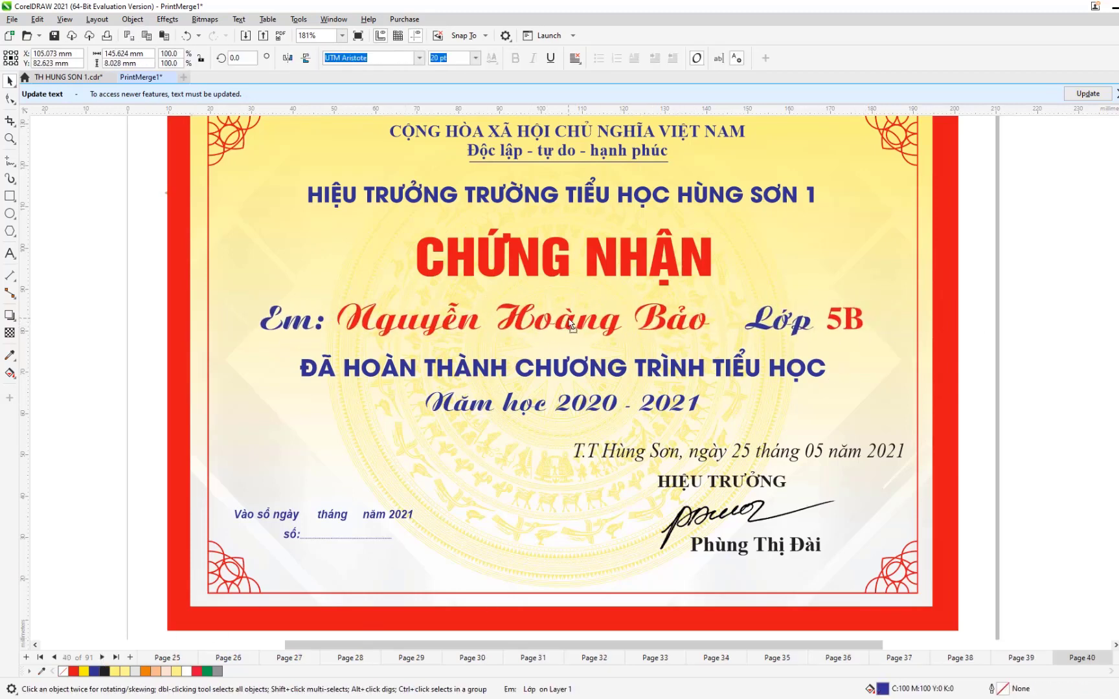
key(Page_Down)
key(Page_Down)
key(Page_Down)
key(Page_Down)
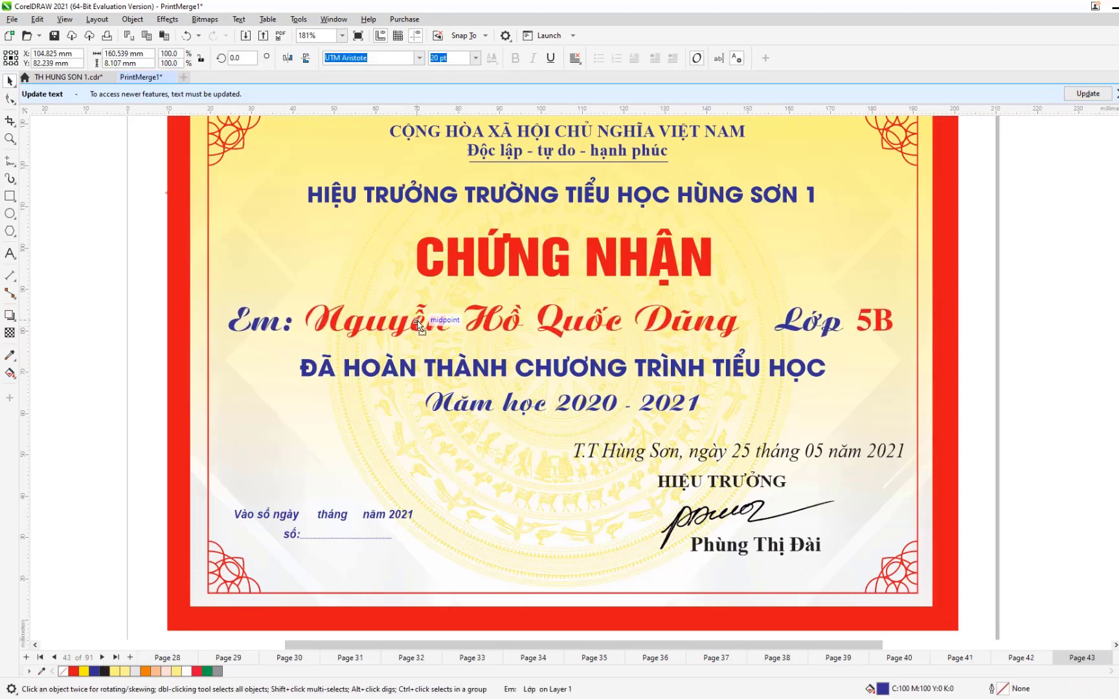
key(Page_Down)
key(Page_Down)
key(Page_Down)
key(Page_Down)
key(Page_Down)
key(Page_Down)
click(104, 657)
click(539, 327)
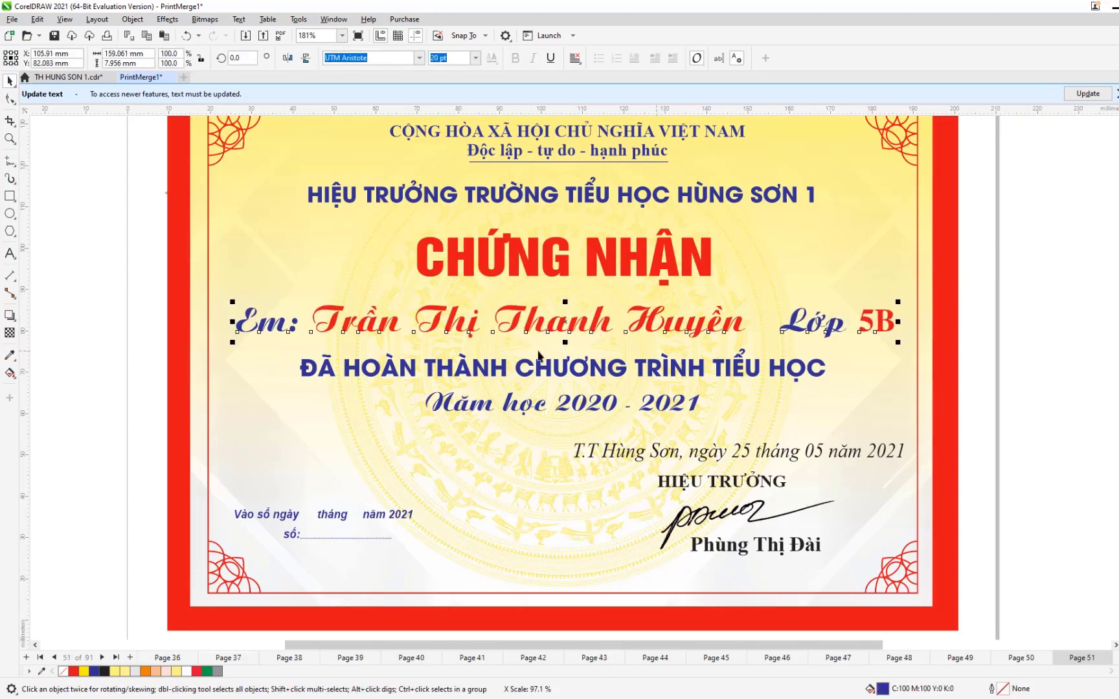
click(103, 657)
key(Page_Down)
key(Page_Down)
key(Page_Down)
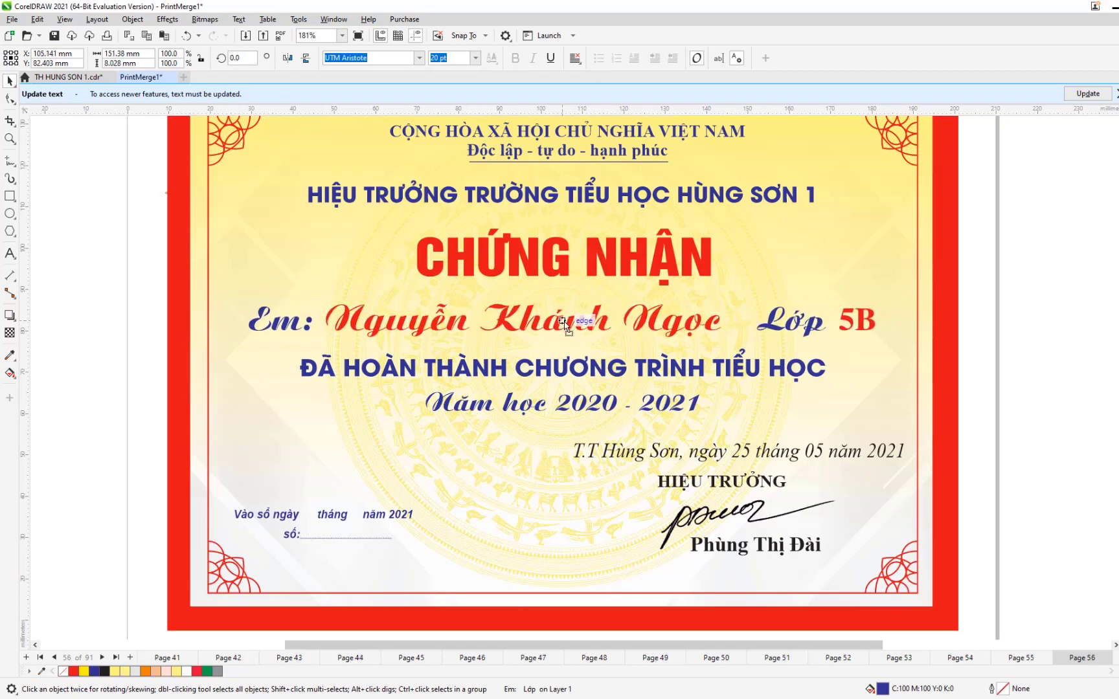